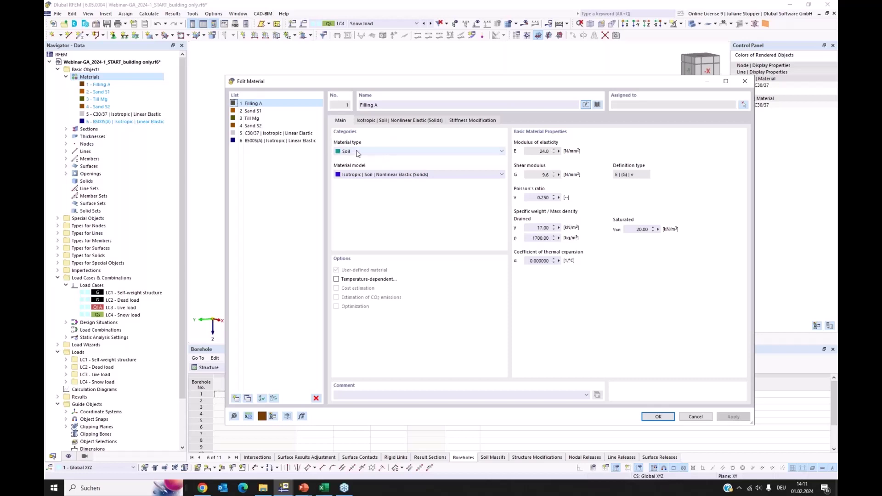
- Review the material type and material model choices for Filling A, including its nonlinear elastic soil parameters
{"action": "left_click", "coordinate": [363, 152]}
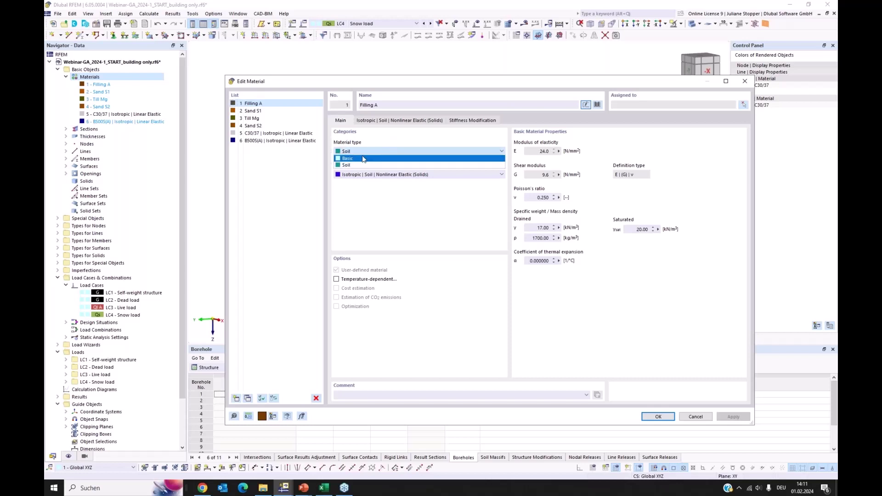
{"action": "left_click", "coordinate": [374, 165]}
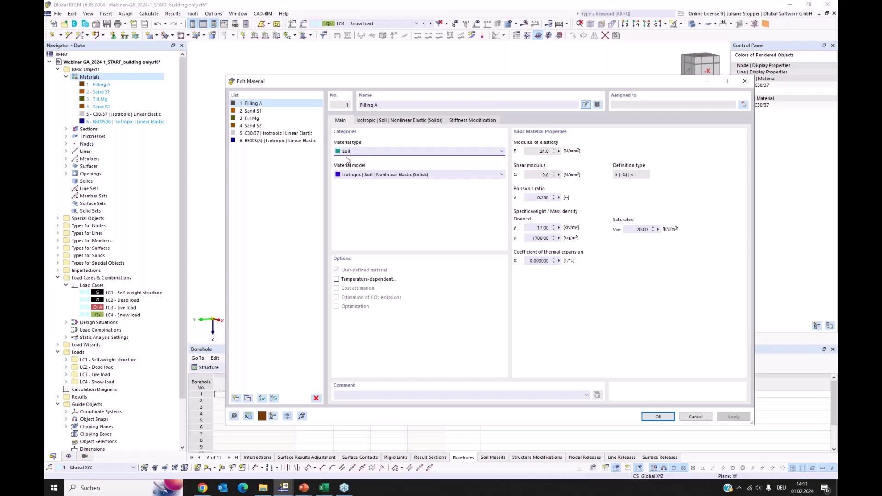
{"action": "left_click", "coordinate": [445, 176]}
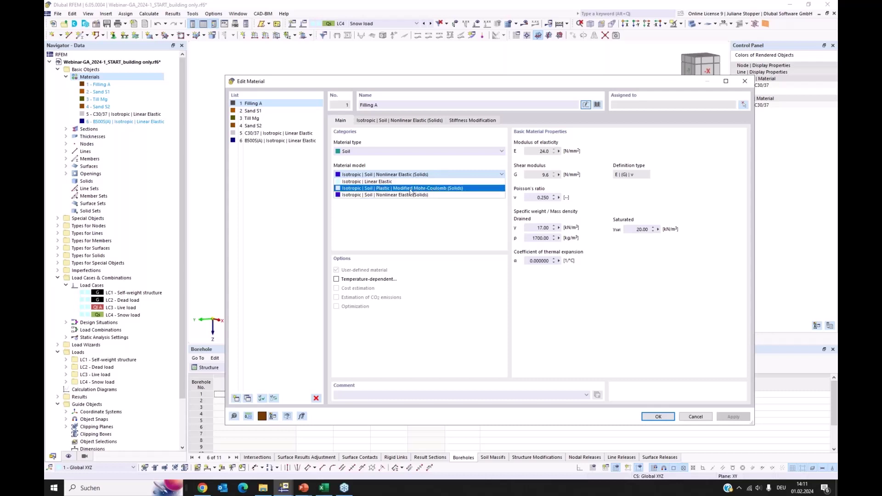
{"action": "left_click", "coordinate": [423, 213]}
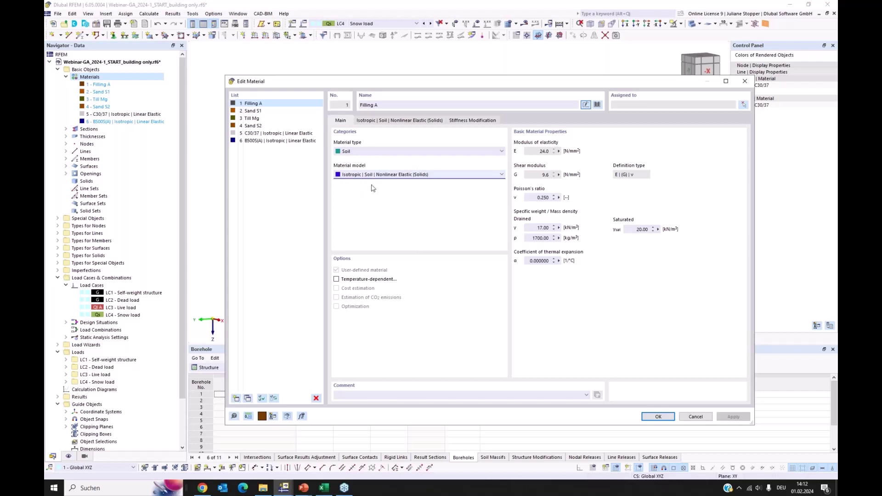
{"action": "left_click", "coordinate": [394, 121]}
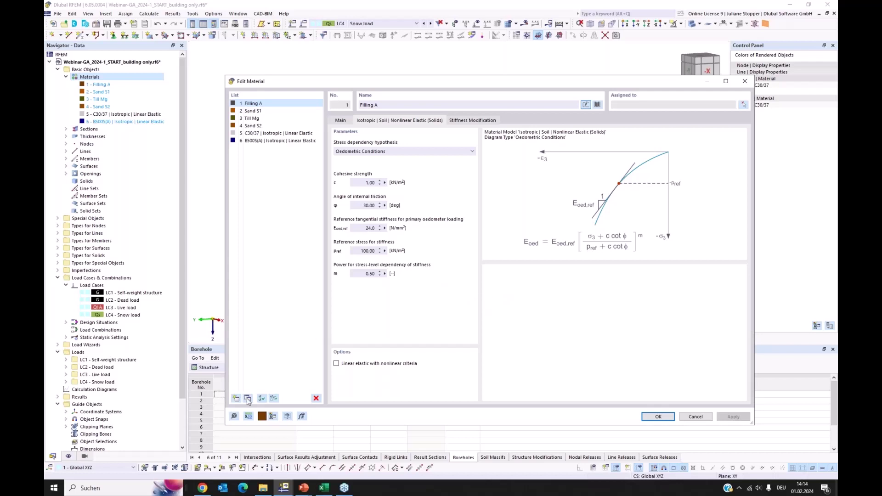
- Look up the nonlinear elastic model's theoretical foundations in the online Geotechnical Analysis manual, and return to the RFEM building model
{"action": "left_click", "coordinate": [235, 416]}
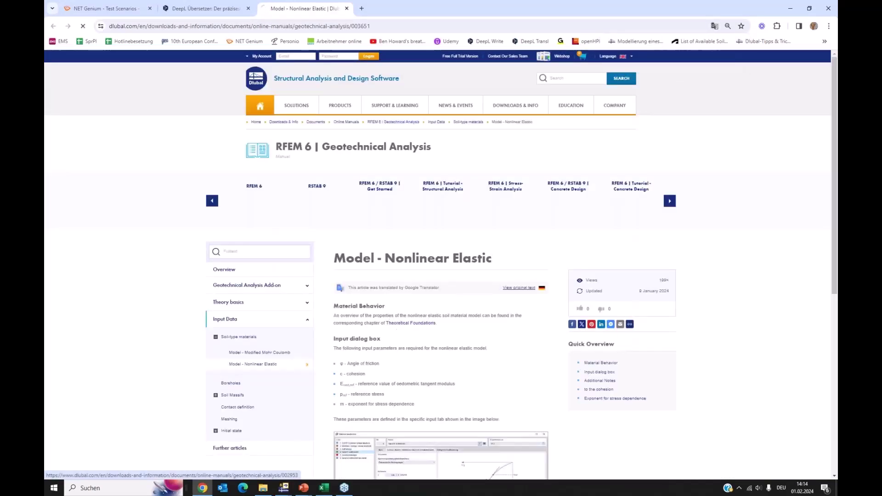
{"action": "left_click", "coordinate": [427, 323]}
{"action": "scroll", "coordinate": [444, 309], "scroll_direction": "down", "scroll_amount": 6}
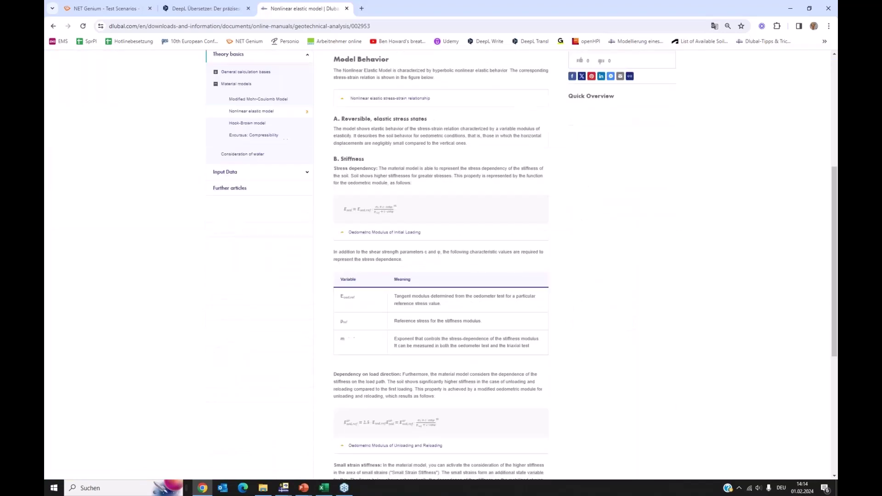
{"action": "scroll", "coordinate": [440, 267], "scroll_direction": "down", "scroll_amount": 2}
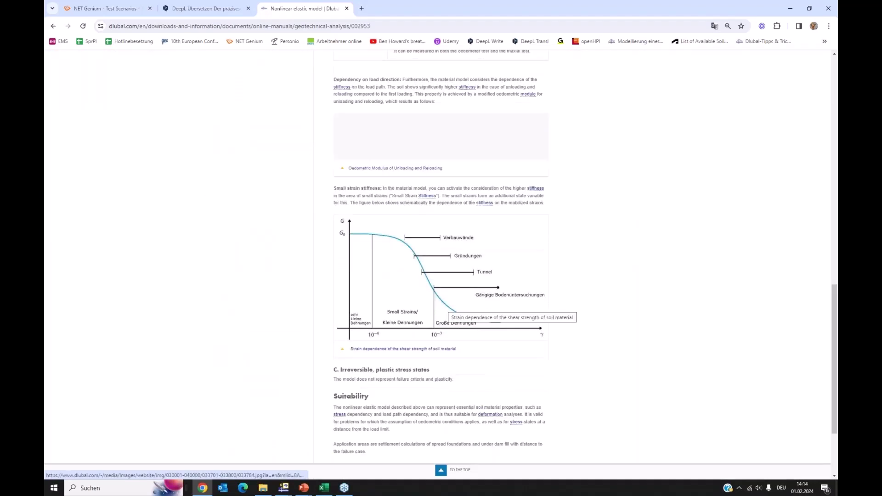
{"action": "scroll", "coordinate": [427, 330], "scroll_direction": "up", "scroll_amount": 6}
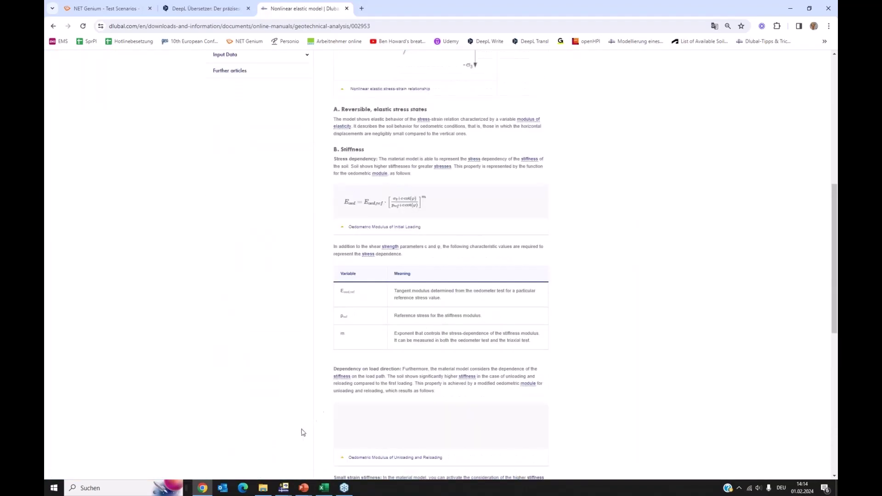
{"action": "mouse_move", "coordinate": [279, 490]}
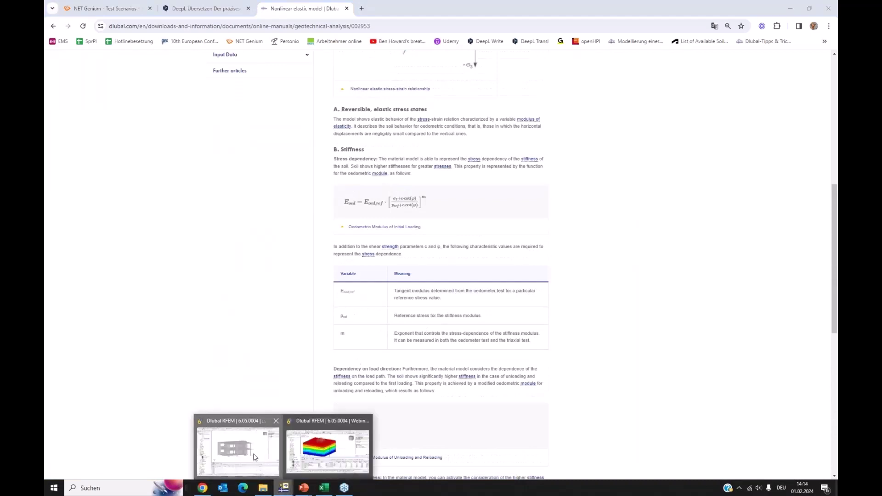
{"action": "left_click", "coordinate": [256, 458]}
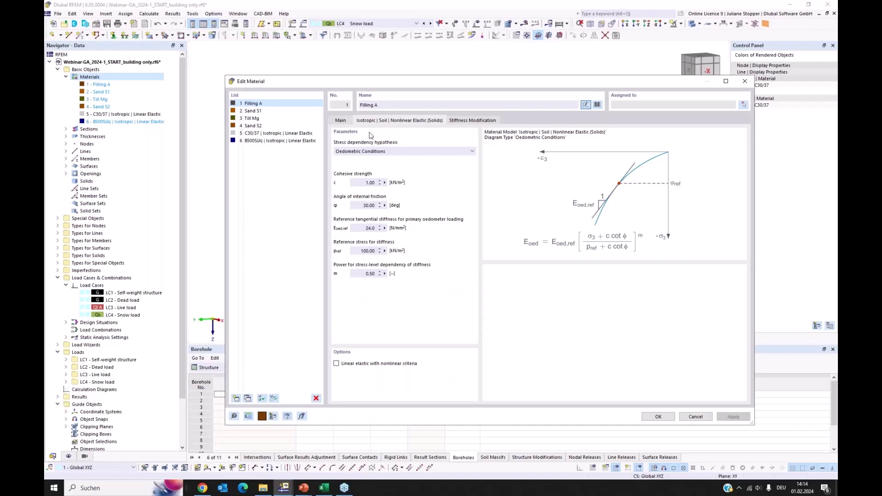
- Try replacing material 4 Sand S2 with the DIN 18196 library soil Sand, well-graded (SW), and discard the material edits
{"action": "left_click", "coordinate": [340, 121]}
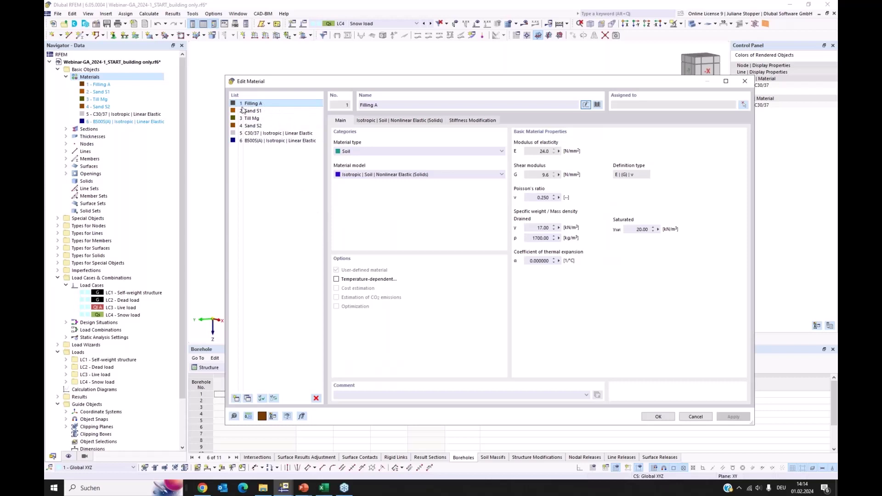
{"action": "left_click", "coordinate": [265, 126]}
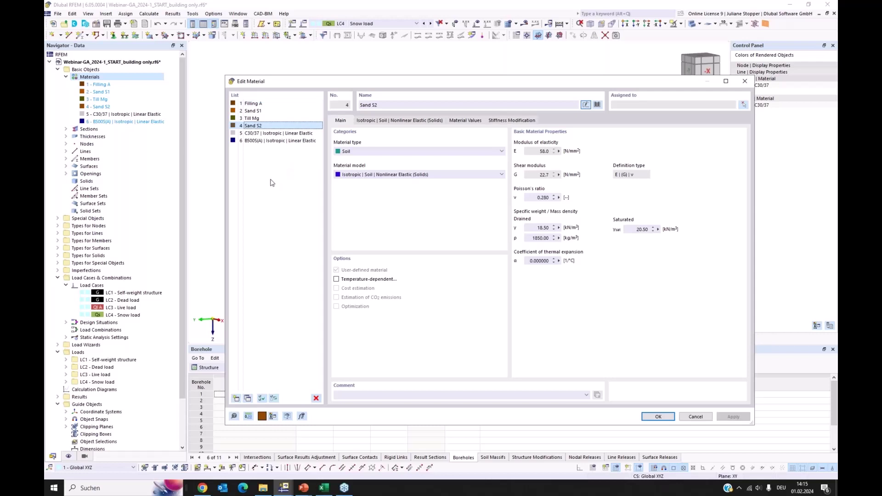
{"action": "left_click", "coordinate": [598, 105]}
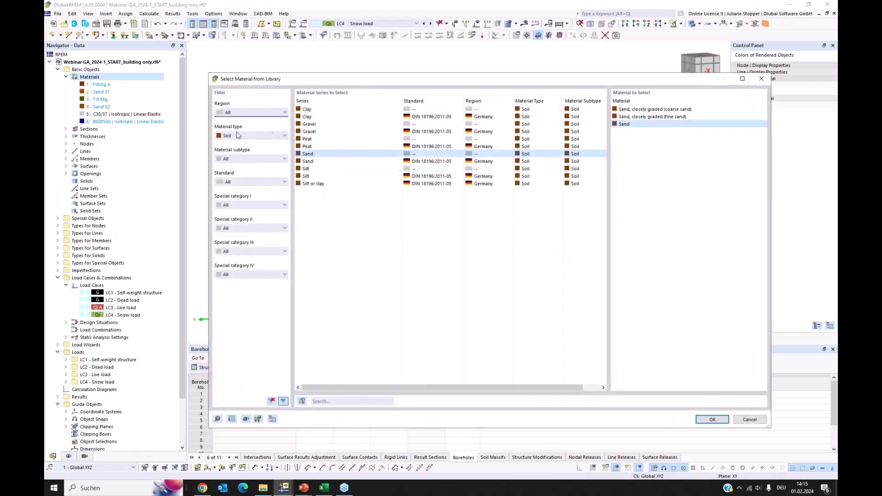
{"action": "left_click", "coordinate": [236, 136]}
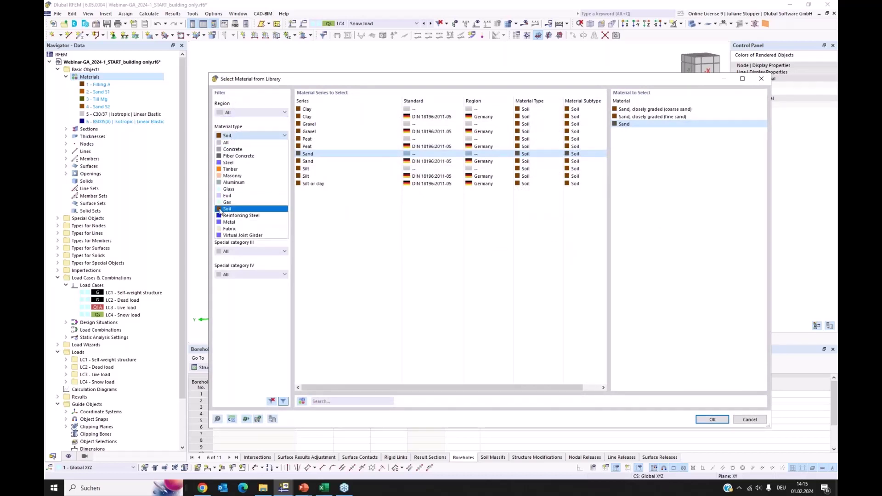
{"action": "left_click", "coordinate": [248, 205]}
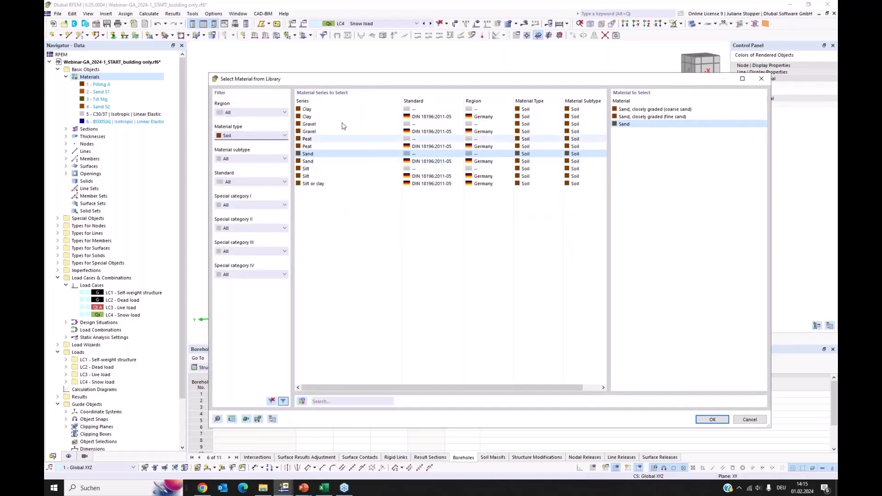
{"action": "left_click", "coordinate": [308, 124]}
{"action": "left_click", "coordinate": [307, 139]}
{"action": "left_click", "coordinate": [308, 161]}
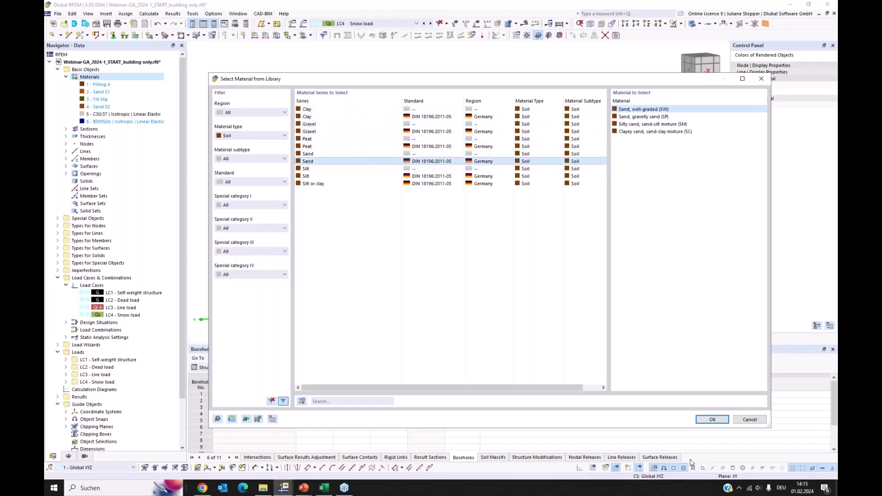
{"action": "left_click", "coordinate": [711, 419]}
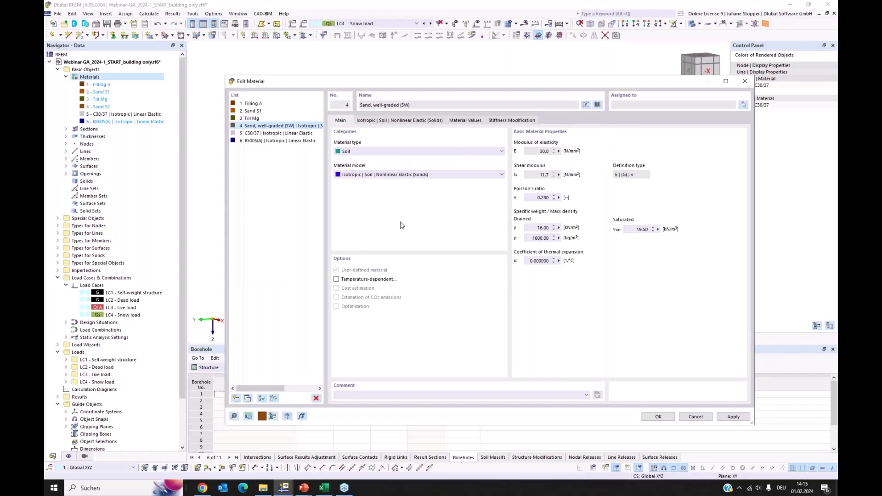
{"action": "left_click", "coordinate": [684, 416]}
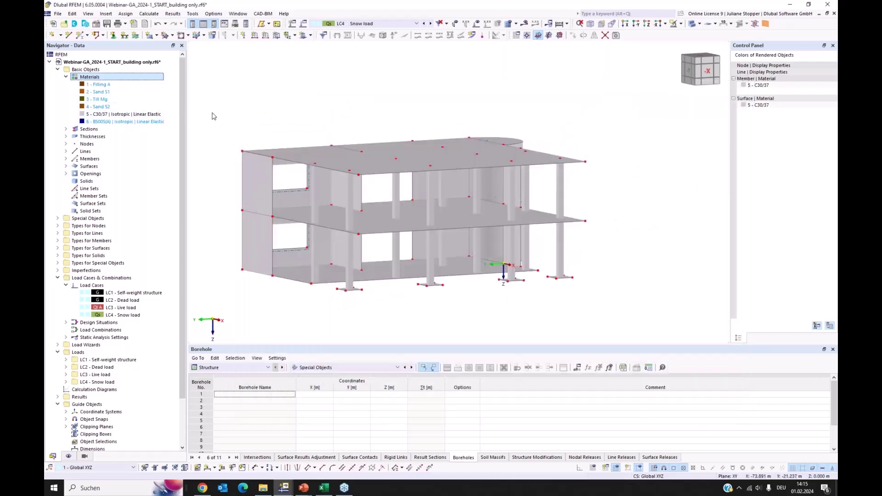
{"action": "middle_click_drag", "start_coordinate": [230, 123], "coordinate": [270, 109]}
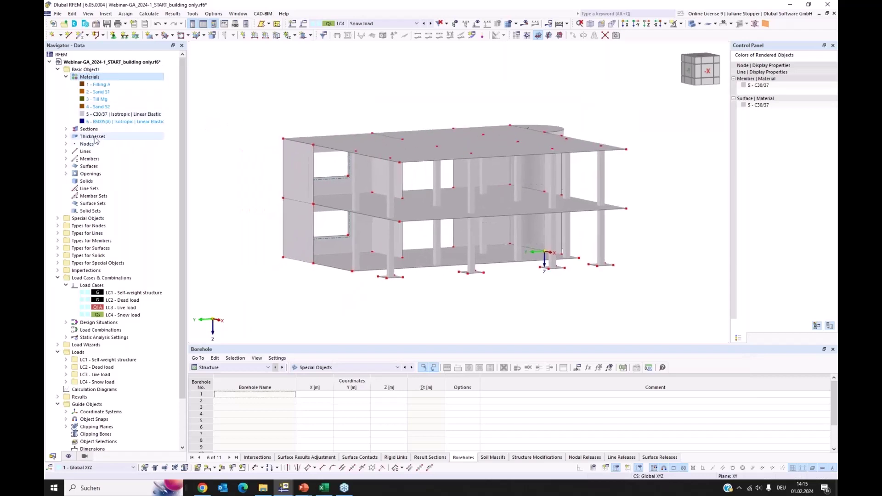
{"action": "left_click", "coordinate": [65, 166]}
{"action": "left_click", "coordinate": [66, 167]}
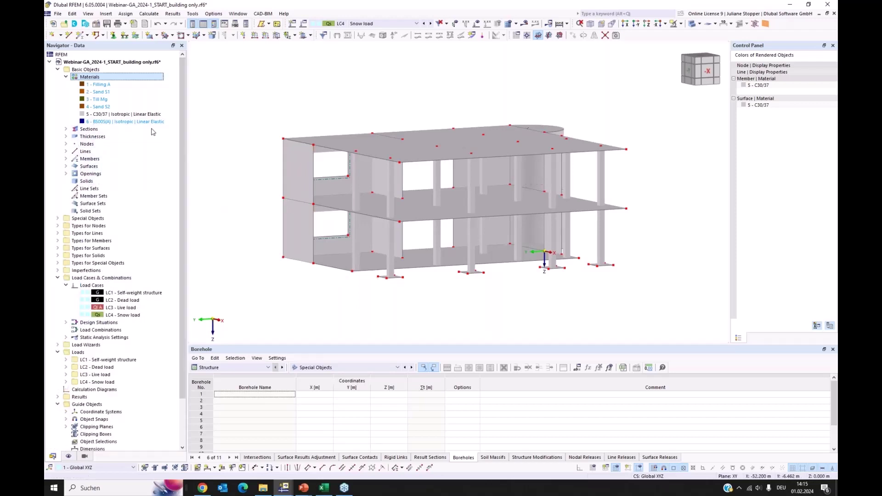
- Start a new borehole at the default coordinates and activate its groundwater ordinate at Z = 3.500 m
{"action": "left_click", "coordinate": [58, 219]}
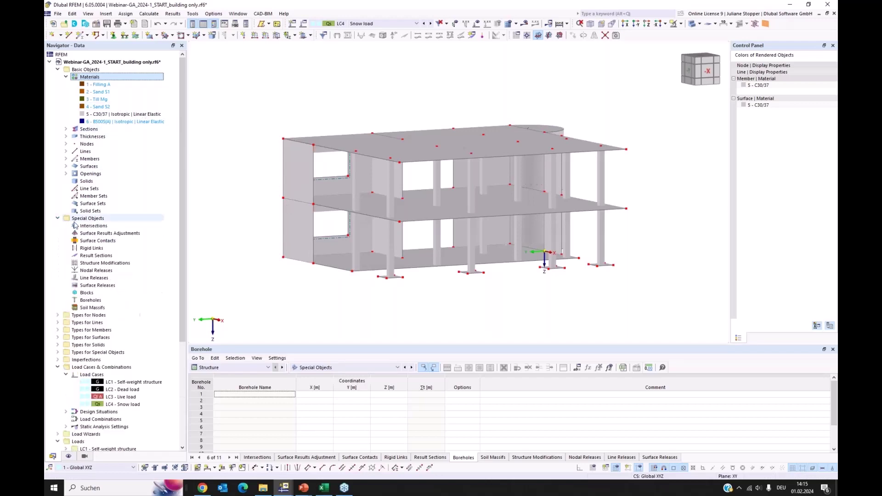
{"action": "left_click", "coordinate": [87, 219]}
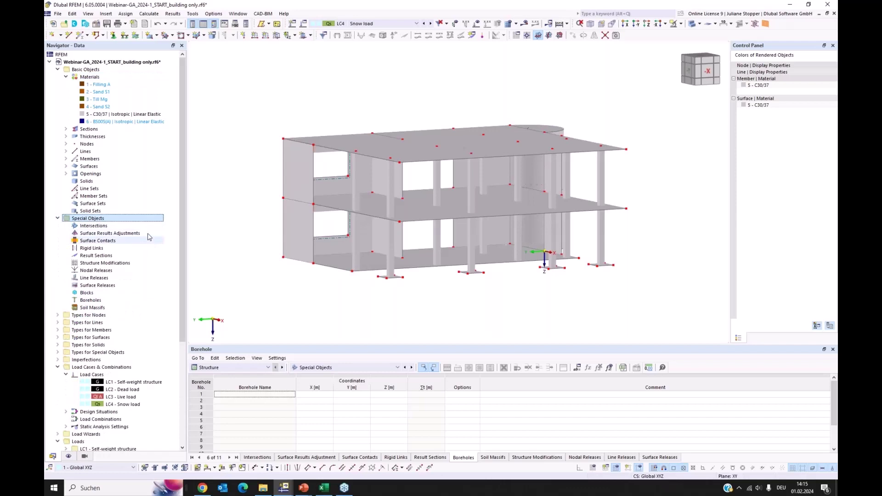
{"action": "right_click", "coordinate": [96, 301]}
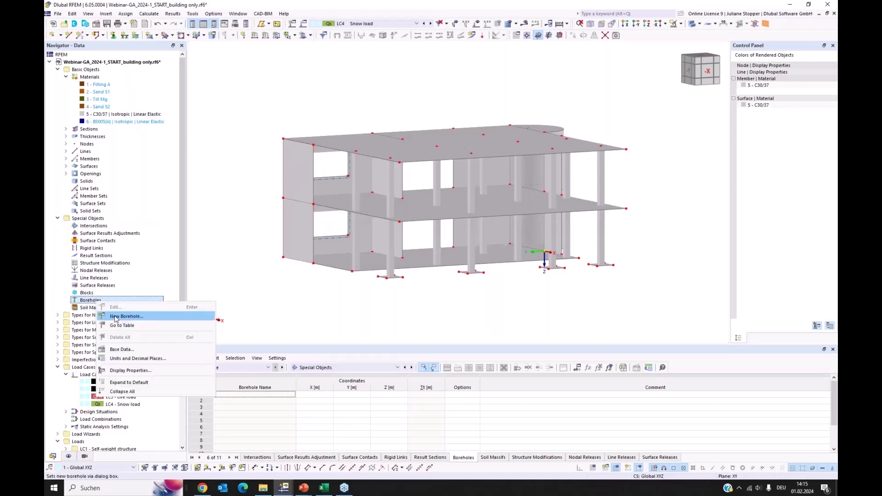
{"action": "left_click", "coordinate": [120, 316]}
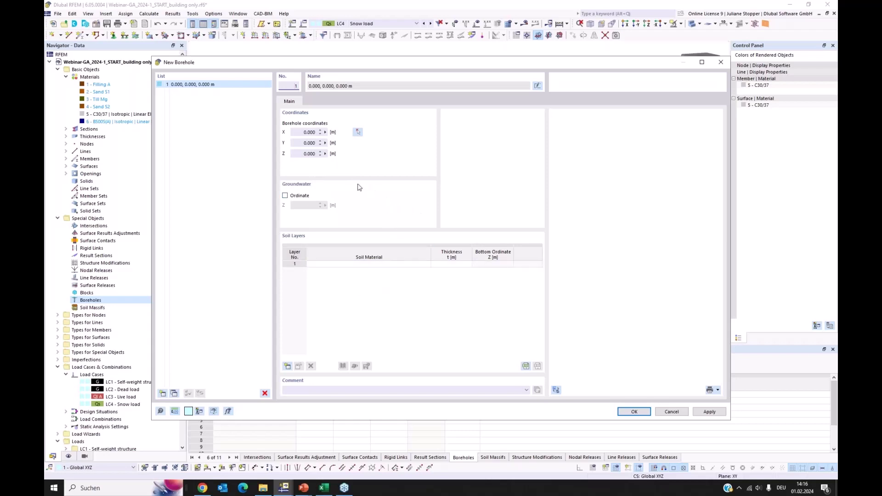
{"action": "left_click", "coordinate": [285, 196]}
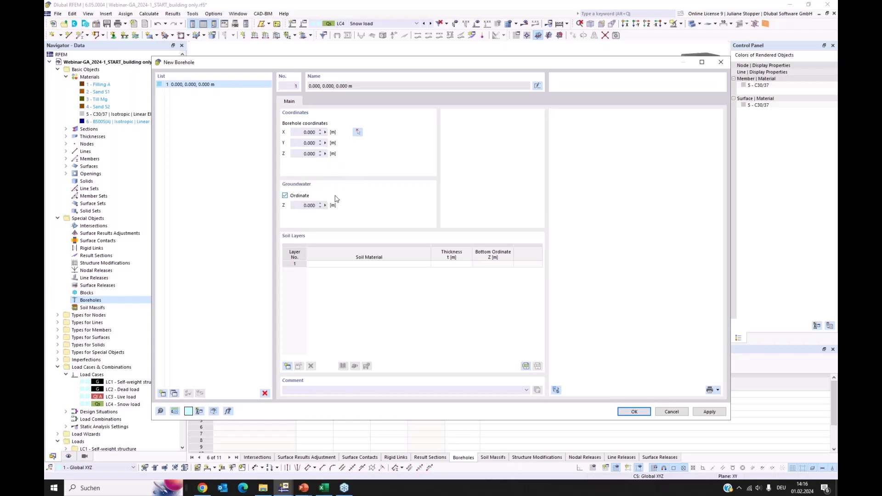
{"action": "left_click", "coordinate": [299, 205]}
{"action": "left_click", "coordinate": [377, 296]}
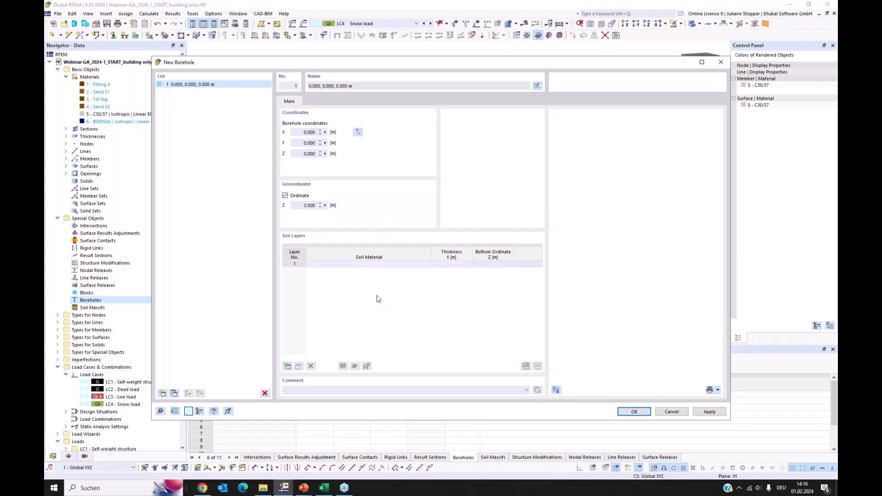
- Assign Filling A, Sand S1, Till Mg and Sand S2 as the materials of soil layers 1 to 4 in the borehole
{"action": "left_click", "coordinate": [391, 265]}
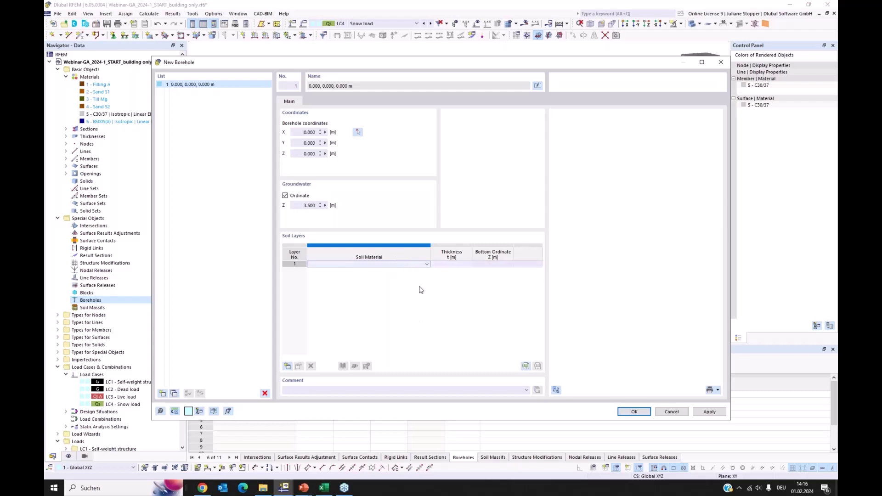
{"action": "left_click", "coordinate": [427, 267]}
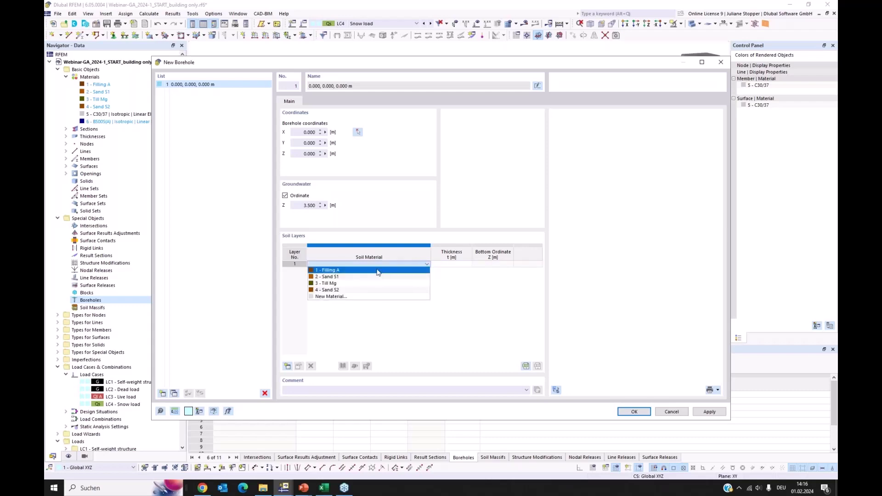
{"action": "left_click", "coordinate": [380, 272]}
{"action": "left_click", "coordinate": [425, 270]}
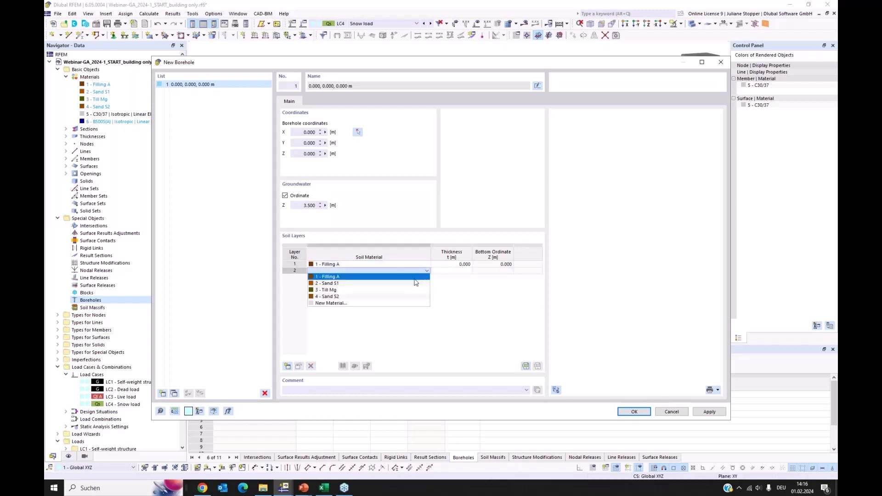
{"action": "left_click", "coordinate": [410, 285]}
{"action": "left_click", "coordinate": [404, 277]}
{"action": "left_click", "coordinate": [426, 277]}
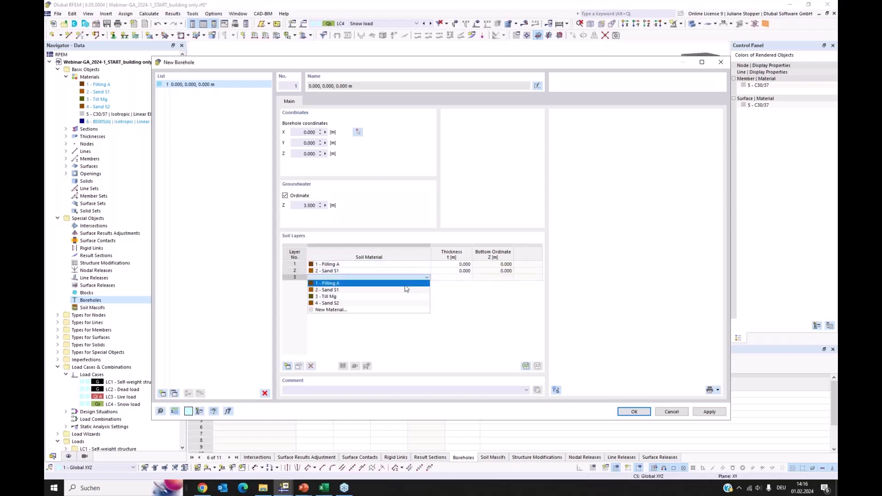
{"action": "left_click", "coordinate": [404, 297]}
{"action": "left_click", "coordinate": [411, 284]}
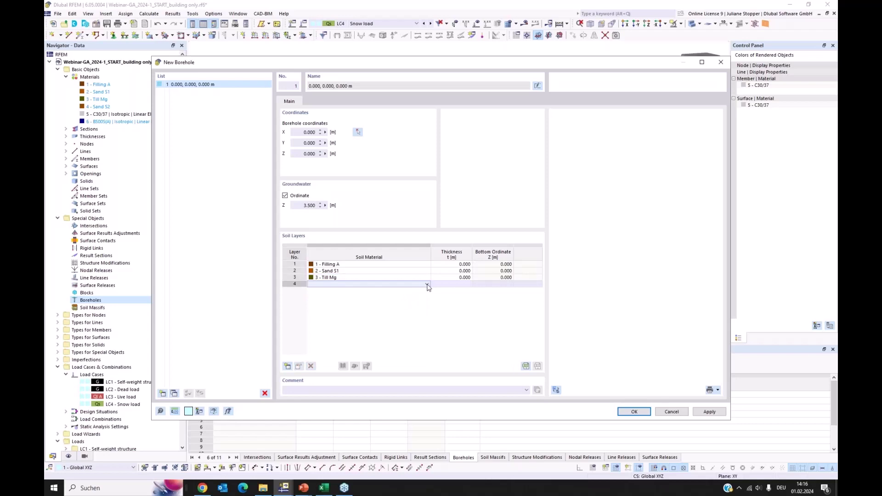
{"action": "left_click", "coordinate": [426, 284]}
{"action": "left_click", "coordinate": [401, 310]}
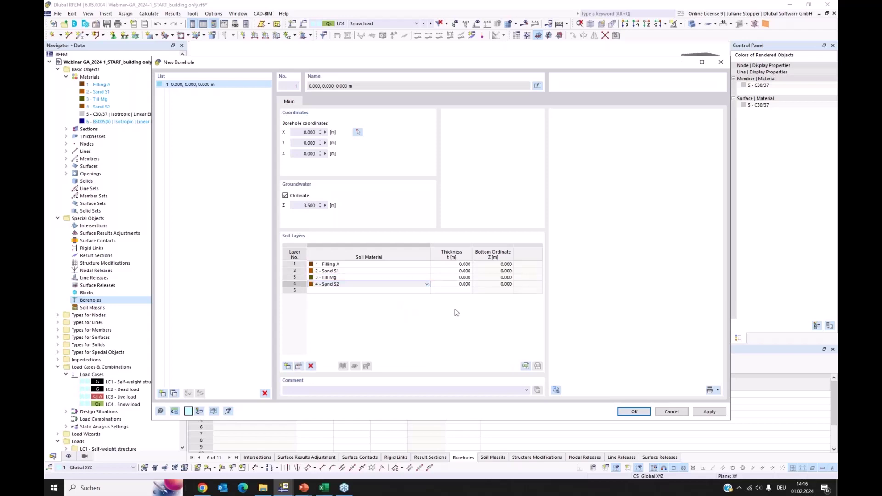
- Set the thicknesses of soil layers 1 to 4 to 2, 5, 2 and 20 m
{"action": "left_click", "coordinate": [452, 265]}
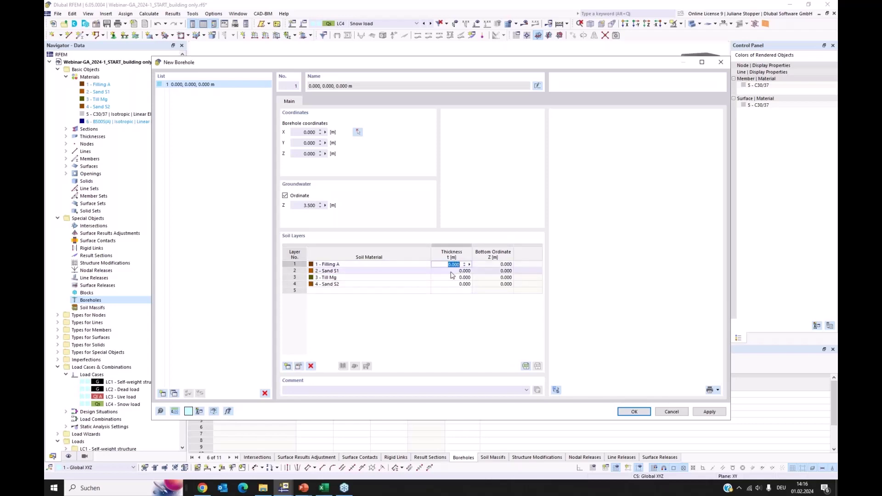
{"action": "type", "text": "2"}
{"action": "left_click", "coordinate": [454, 271]}
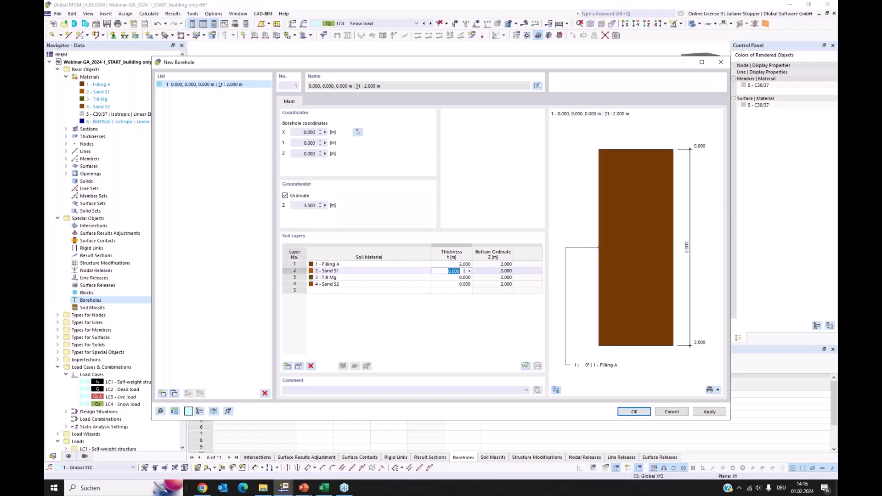
{"action": "type", "text": "5"}
{"action": "left_click", "coordinate": [454, 277]}
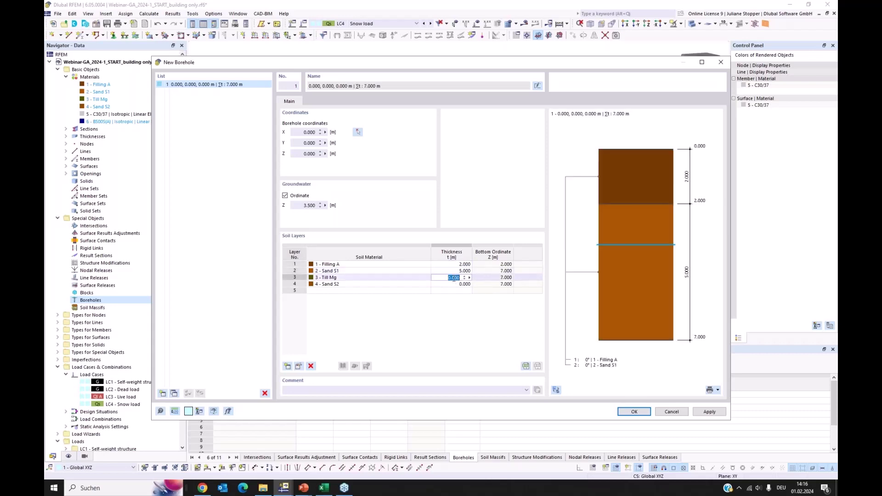
{"action": "type", "text": "2"}
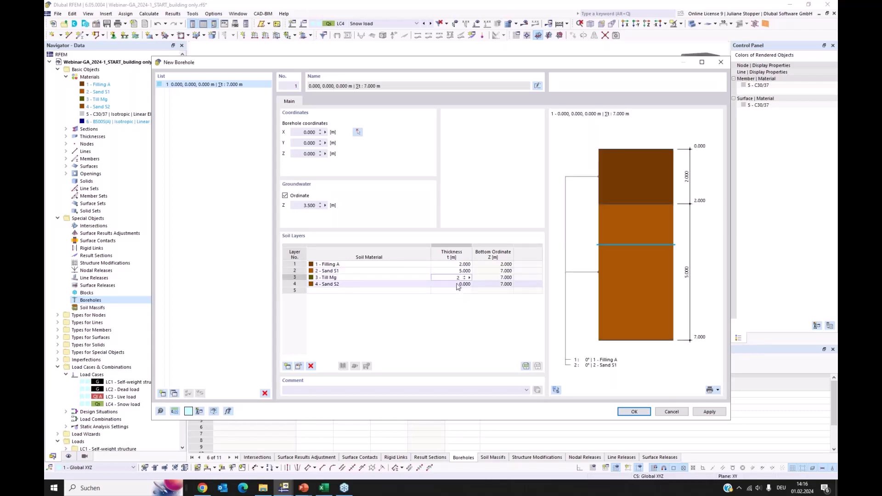
{"action": "left_click", "coordinate": [459, 284]}
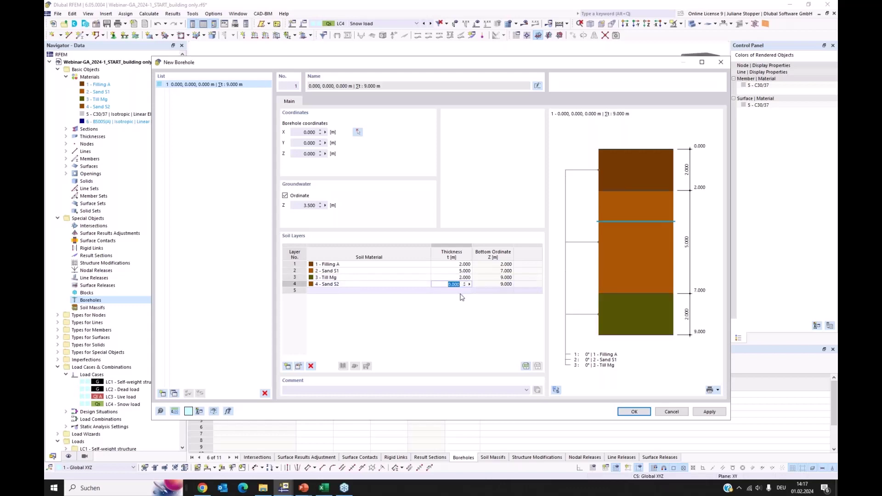
{"action": "type", "text": "20"}
{"action": "key", "text": "Return"}
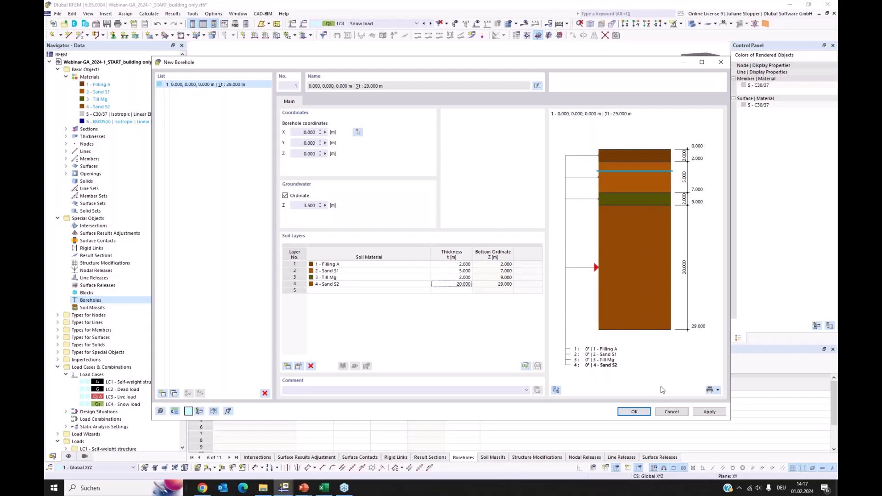
- Look at the print options for the borehole graphic, and accept the new borehole
{"action": "left_click", "coordinate": [718, 391]}
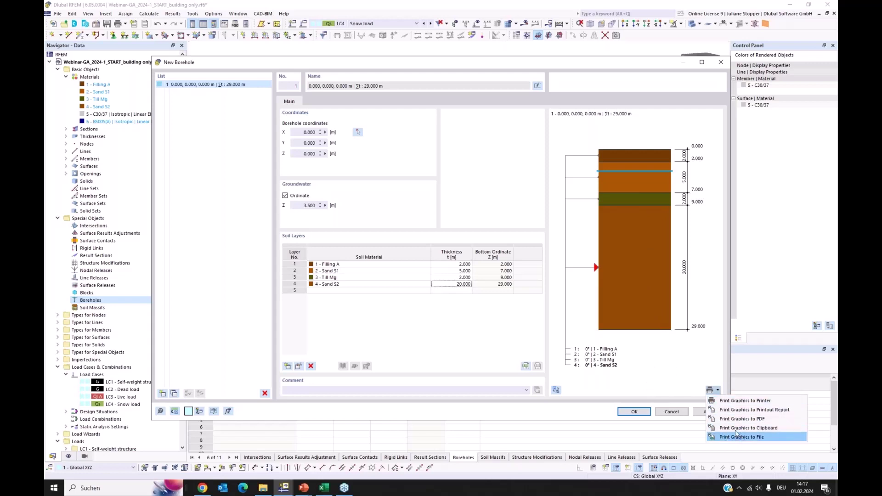
{"action": "left_click", "coordinate": [638, 378]}
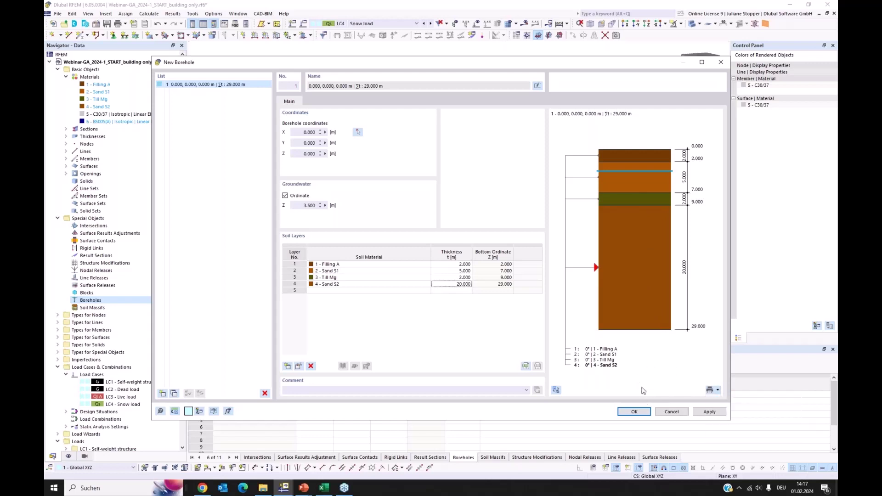
{"action": "left_click", "coordinate": [634, 416]}
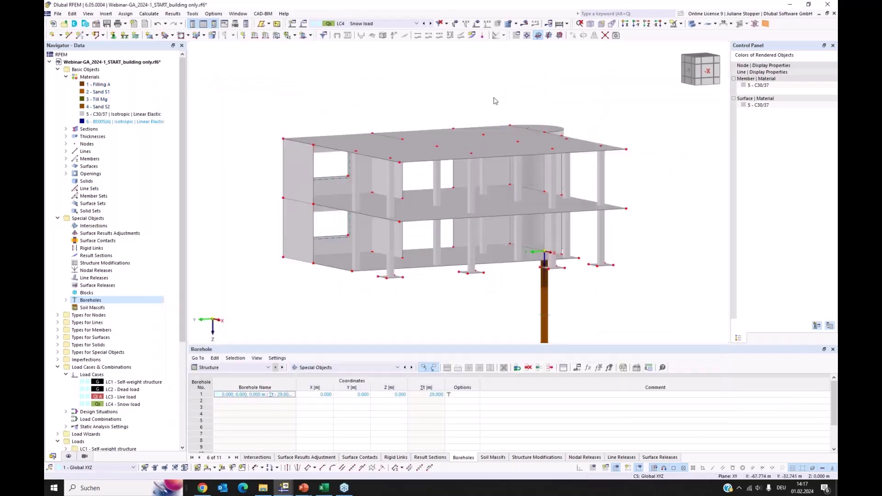
- Examine the borehole beneath the building and its entry in the Special Objects table, reopen its definition, and close it without changes
{"action": "scroll", "coordinate": [574, 220], "scroll_direction": "down", "scroll_amount": 5}
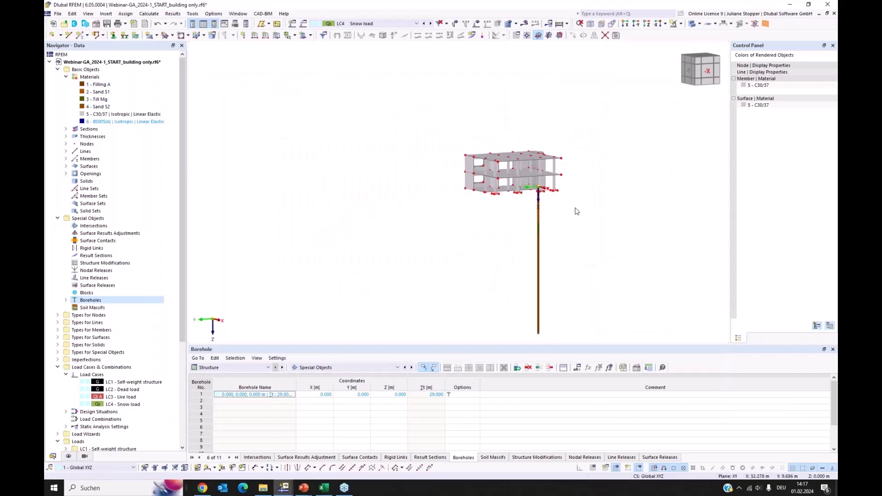
{"action": "middle_click_drag", "start_coordinate": [578, 224], "coordinate": [508, 202]}
{"action": "scroll", "coordinate": [492, 200], "scroll_direction": "up", "scroll_amount": 4}
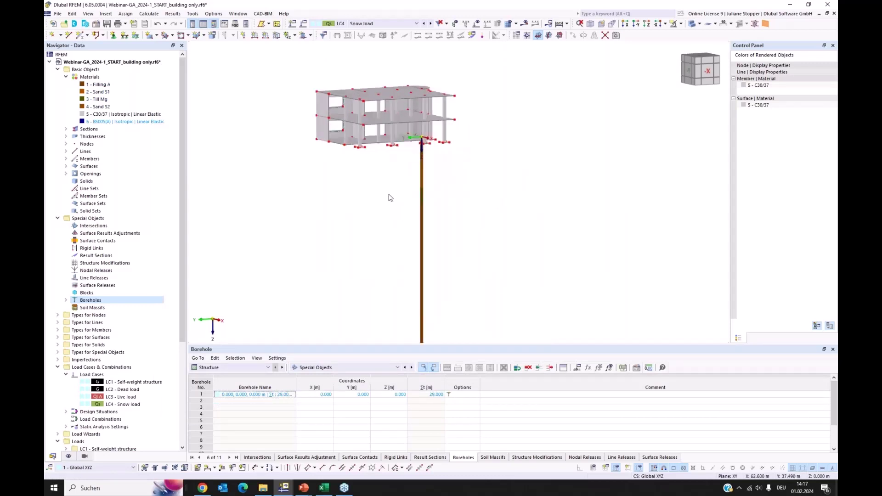
{"action": "scroll", "coordinate": [396, 197], "scroll_direction": "down", "scroll_amount": 1}
{"action": "middle_click_drag", "start_coordinate": [427, 193], "coordinate": [461, 193]}
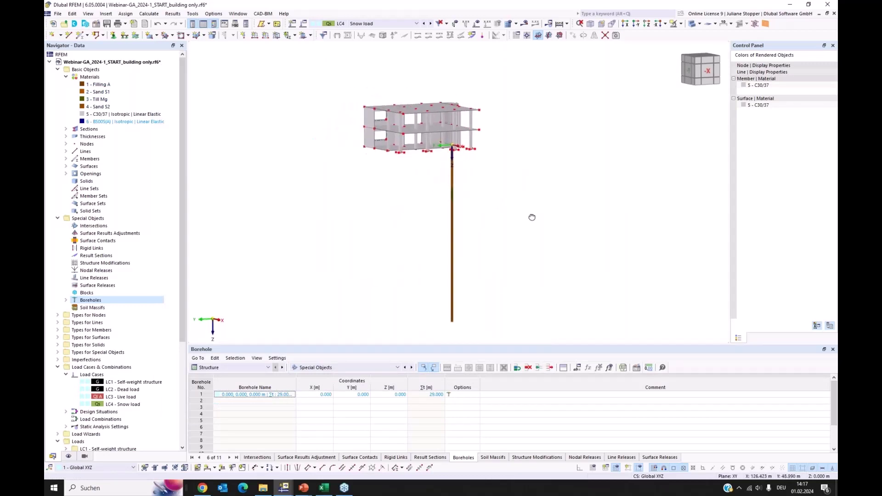
{"action": "middle_click_drag", "start_coordinate": [531, 216], "coordinate": [532, 238], "text": "ctrl"}
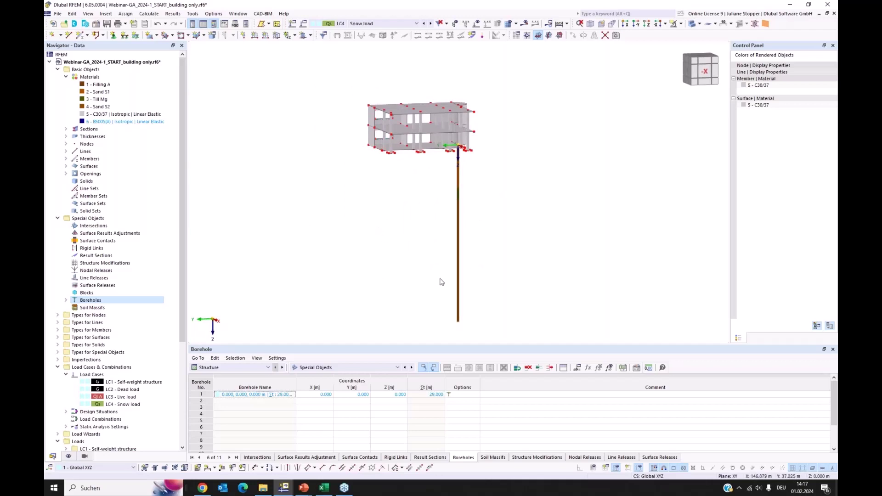
{"action": "left_click", "coordinate": [225, 368]}
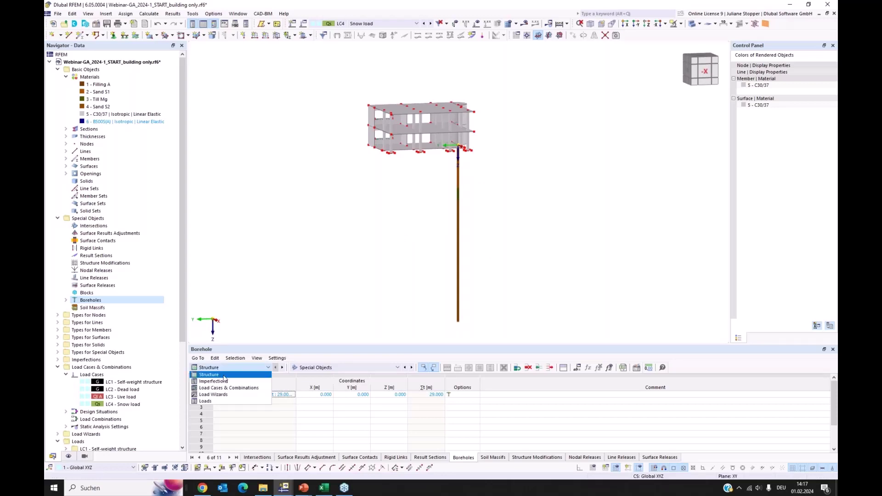
{"action": "left_click", "coordinate": [243, 373]}
{"action": "left_click", "coordinate": [324, 371]}
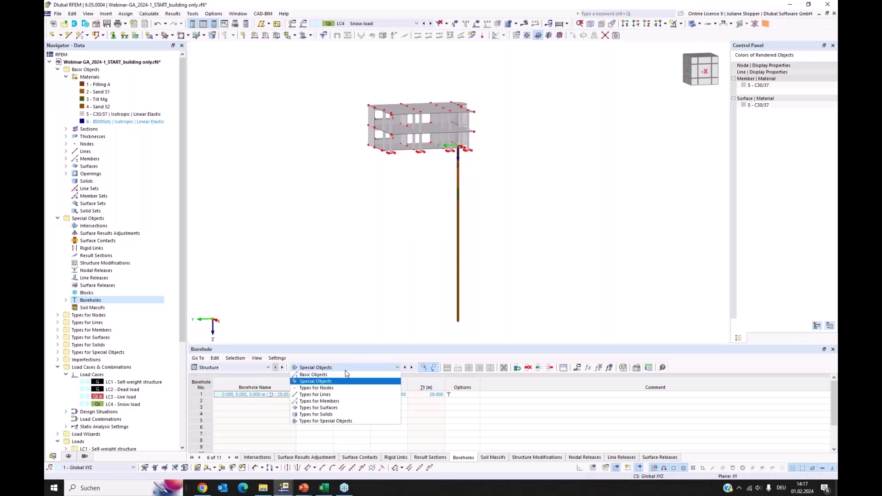
{"action": "left_click", "coordinate": [321, 376]}
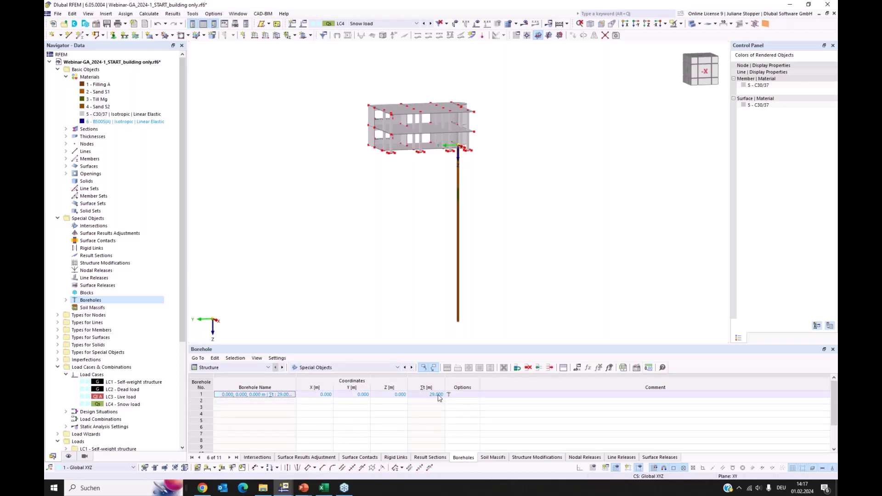
{"action": "double_click", "coordinate": [344, 396]}
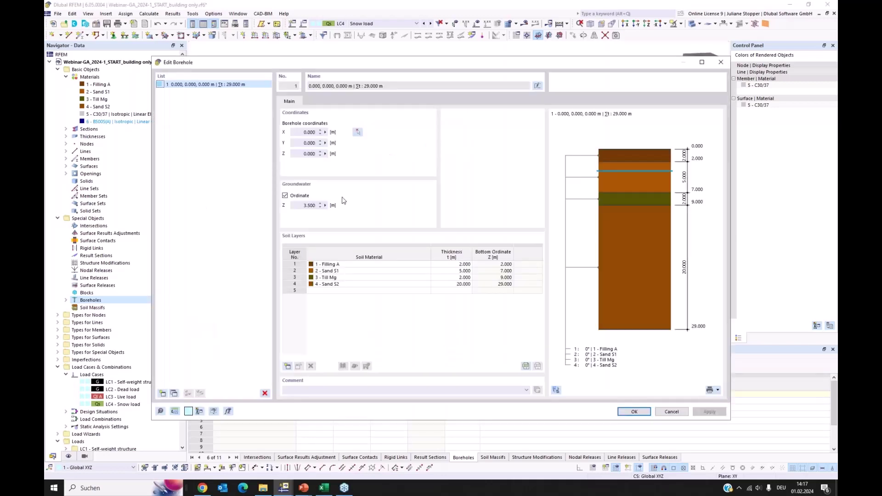
{"action": "left_click", "coordinate": [671, 411]}
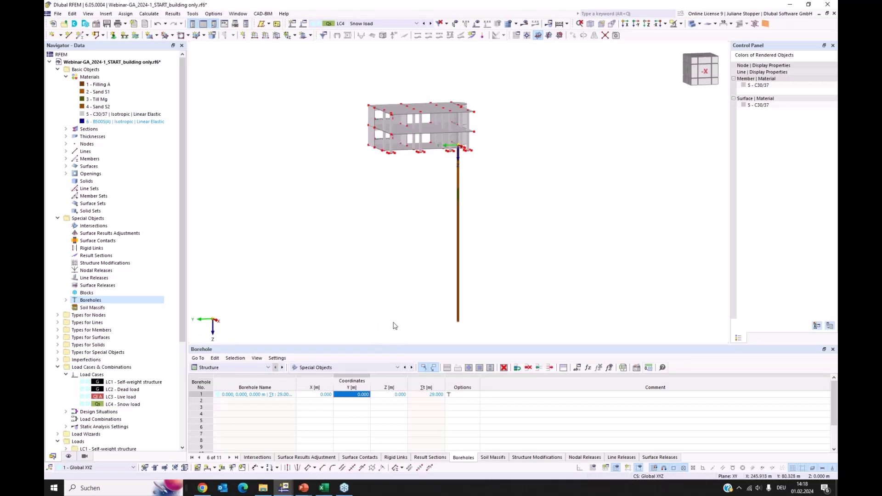
- Switch to Excel, examine the borehole names, layer counts, material numbers and thicknesses in Tabelle-Bohrprofil-Import.xlsx, and return to RFEM
{"action": "left_click", "coordinate": [323, 490]}
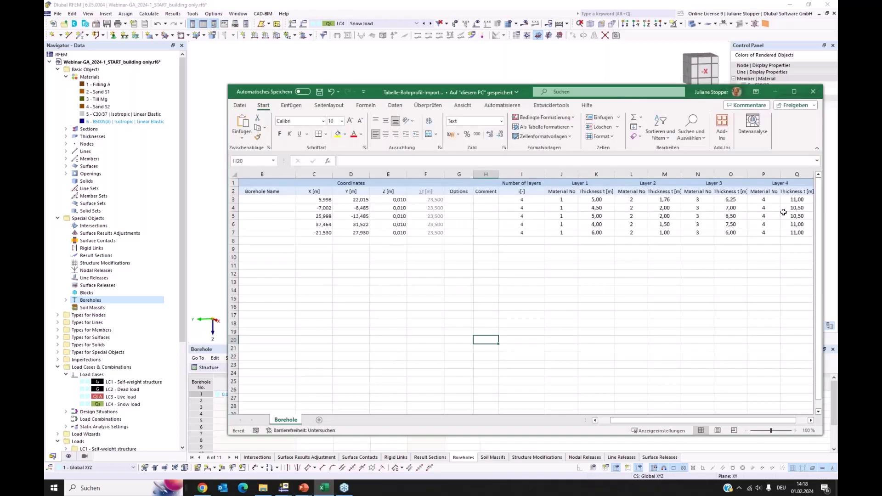
{"action": "left_click", "coordinate": [795, 94]}
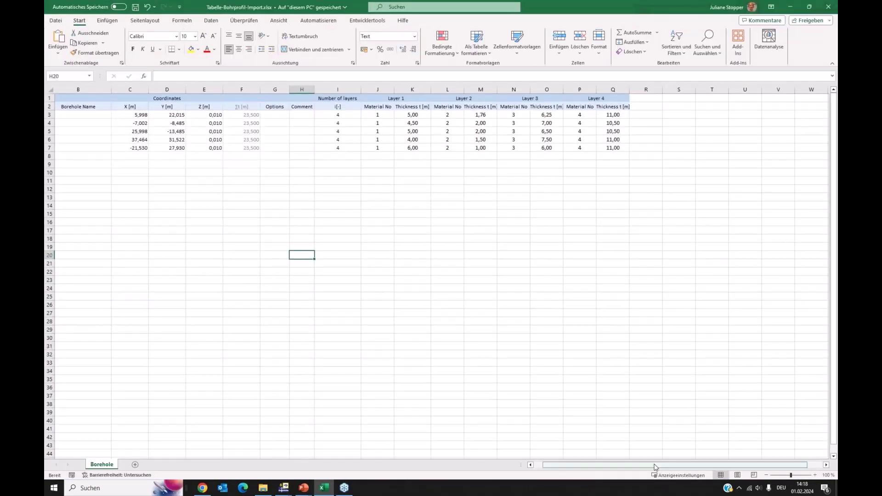
{"action": "left_click_drag", "start_coordinate": [655, 465], "coordinate": [525, 469]}
{"action": "left_click", "coordinate": [100, 115]}
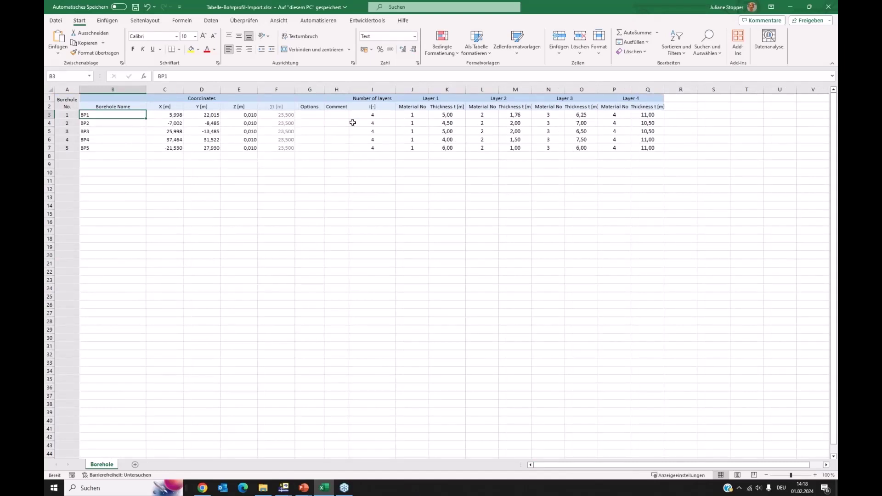
{"action": "left_click", "coordinate": [374, 116]}
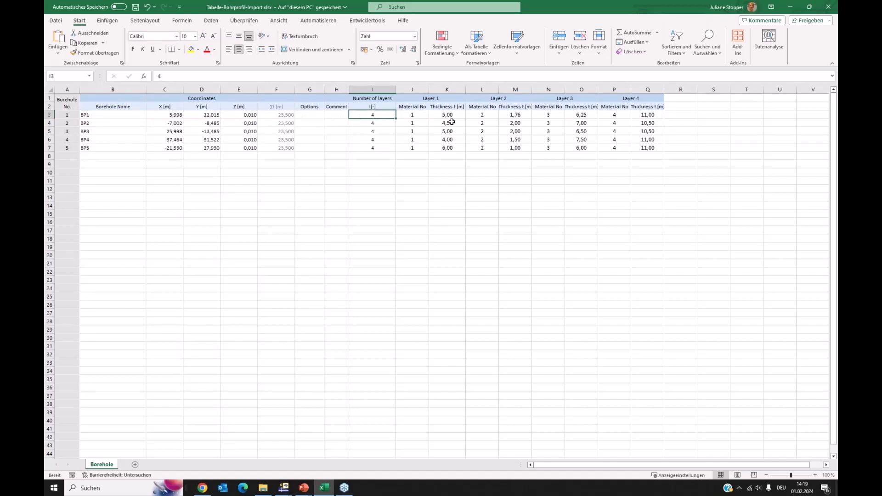
{"action": "left_click", "coordinate": [413, 116]}
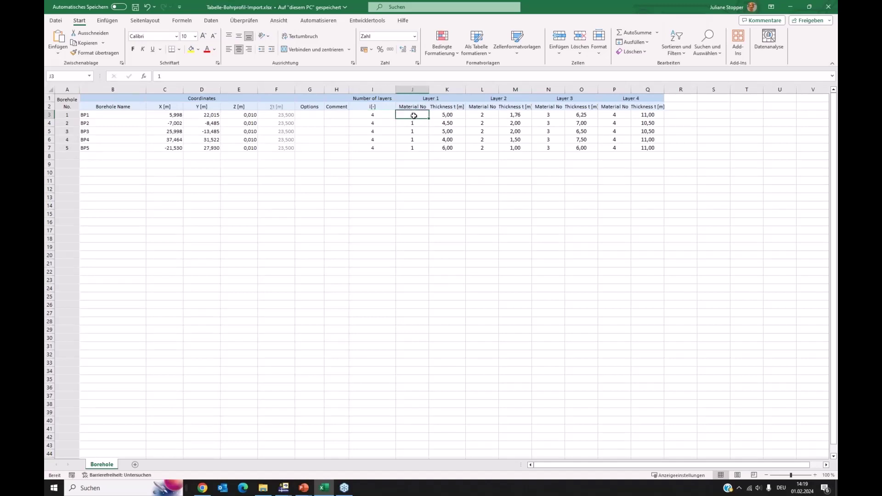
{"action": "left_click", "coordinate": [451, 116]}
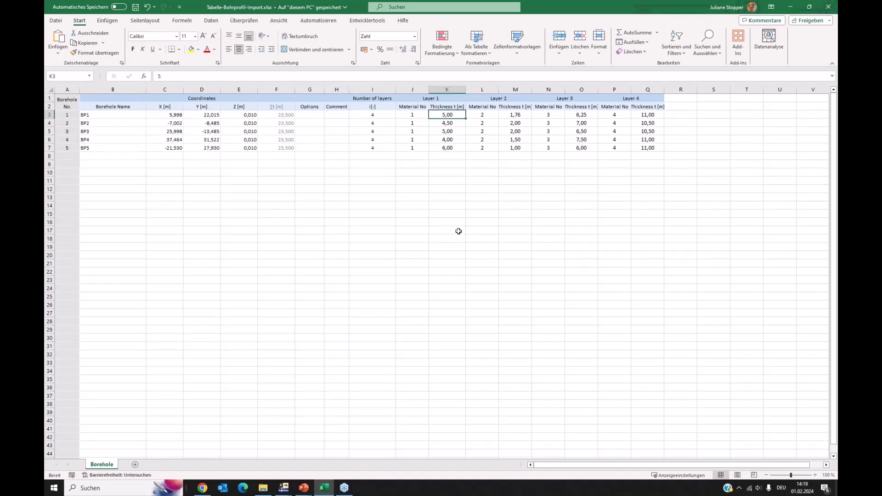
{"action": "left_click", "coordinate": [409, 115]}
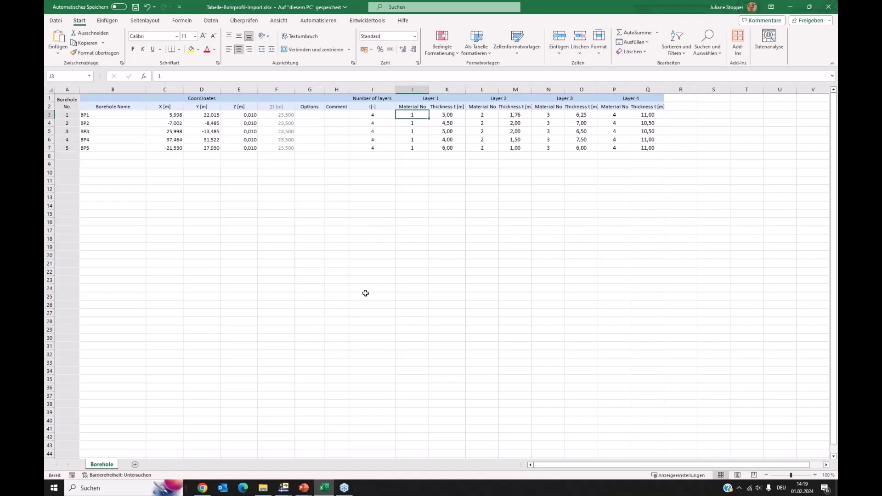
{"action": "left_click", "coordinate": [790, 8]}
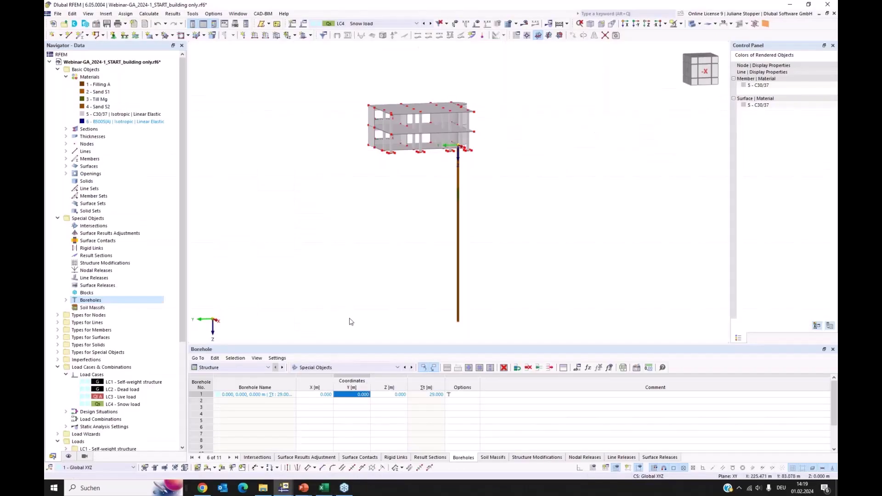
- Check the WebService automatic server start setting in the program options, and close them without changes
{"action": "mouse_move", "coordinate": [263, 488]}
{"action": "left_click", "coordinate": [217, 14]}
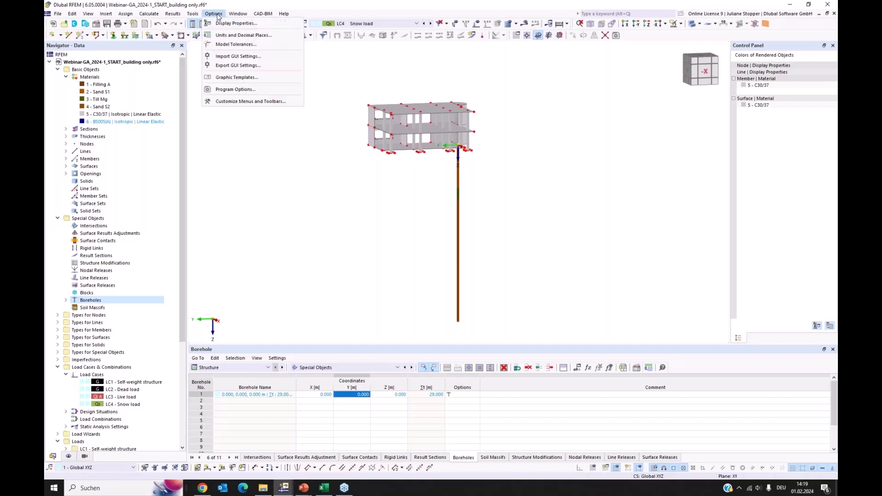
{"action": "left_click", "coordinate": [242, 90]}
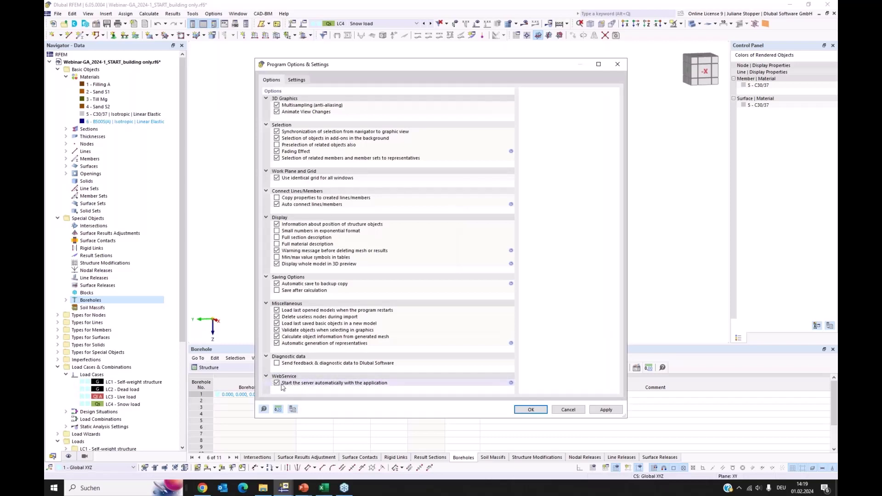
{"action": "left_click", "coordinate": [568, 409]}
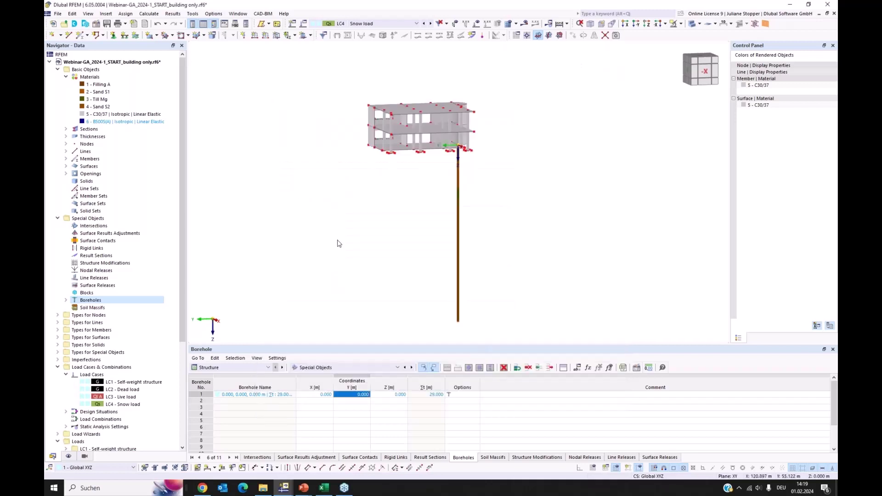
- Switch to File Explorer and run RFEMProjectTemplate_geotechnical.exe from the Webinar-run-final folder inside 2024-01 to export the borehole table to RFEM
{"action": "left_click", "coordinate": [264, 489]}
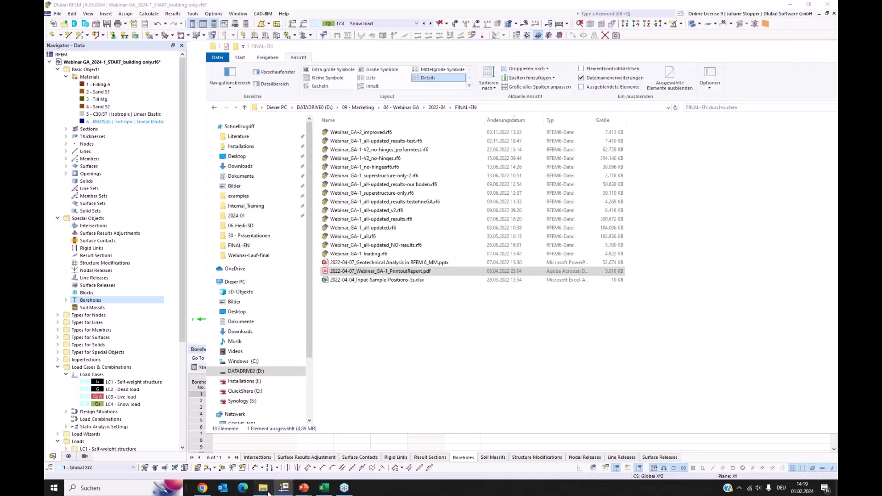
{"action": "left_click", "coordinate": [249, 256]}
{"action": "left_click", "coordinate": [436, 107]}
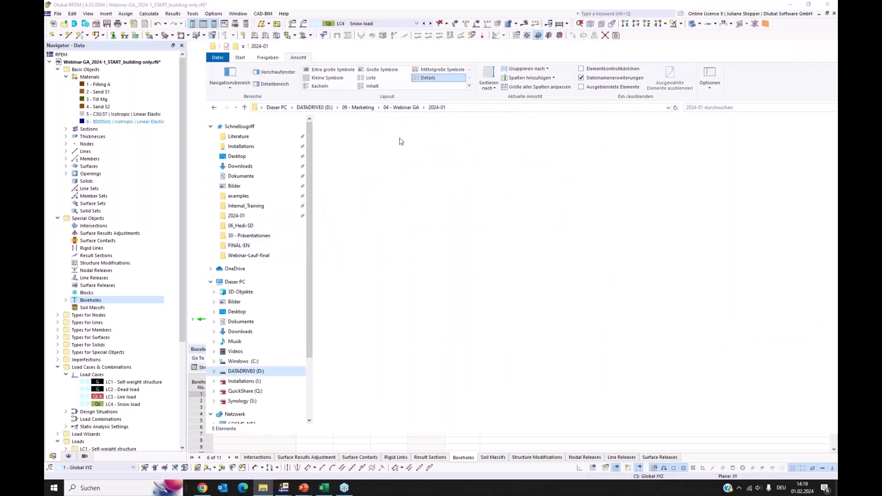
{"action": "left_click", "coordinate": [354, 177]}
{"action": "double_click", "coordinate": [354, 177]}
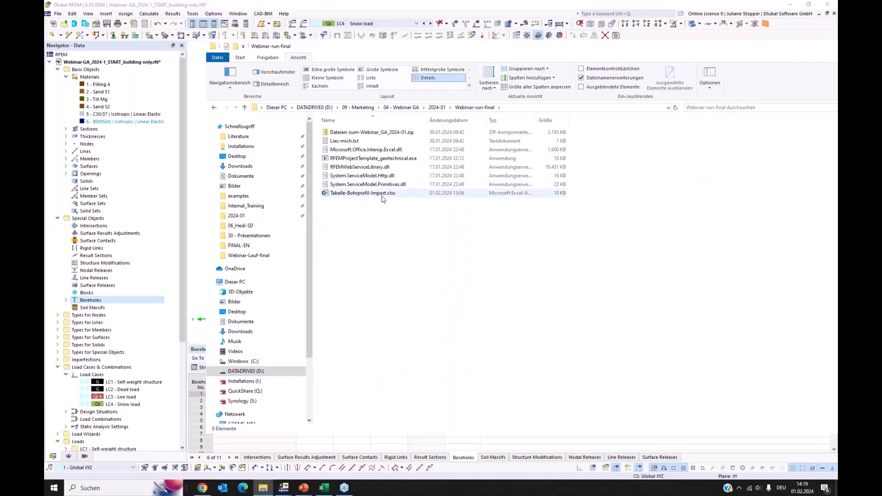
{"action": "left_click_drag", "start_coordinate": [534, 47], "coordinate": [663, 45]}
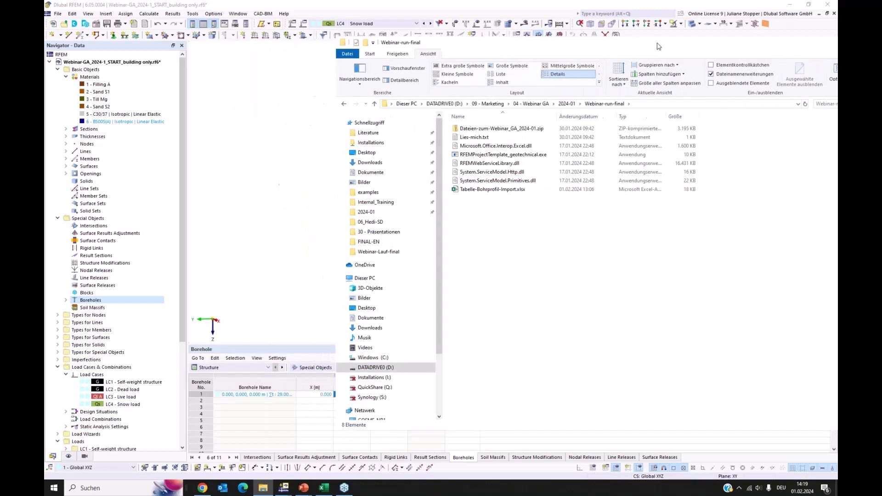
{"action": "double_click", "coordinate": [508, 156]}
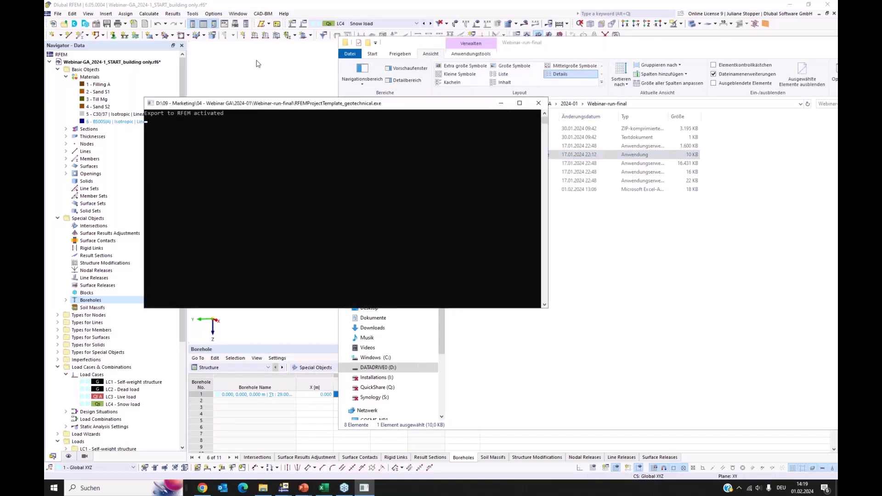
{"action": "left_click", "coordinate": [365, 489]}
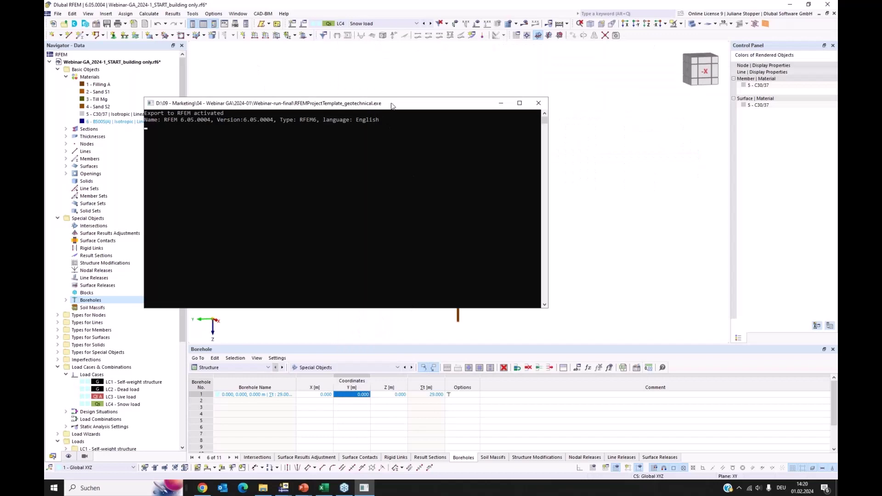
- Move the export console clear of the model and examine the imported boreholes around the building from different directions
{"action": "left_click_drag", "start_coordinate": [394, 104], "coordinate": [664, 207]}
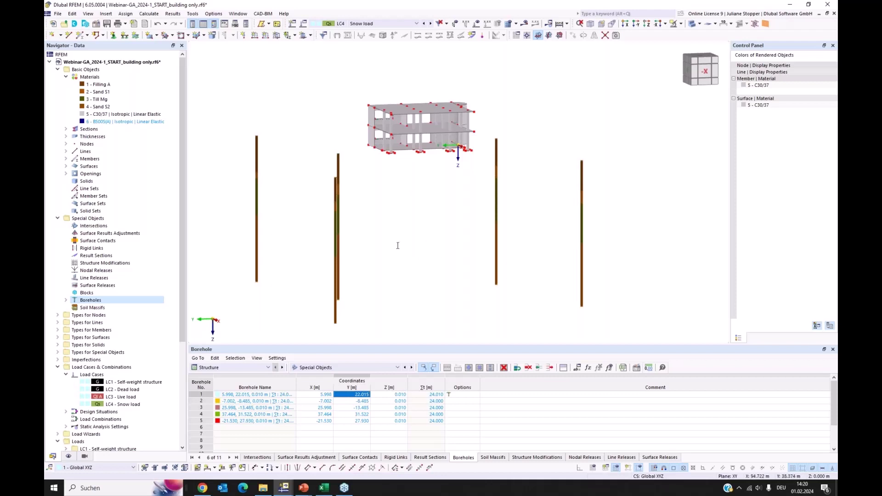
{"action": "scroll", "coordinate": [430, 285], "scroll_direction": "down", "scroll_amount": 1}
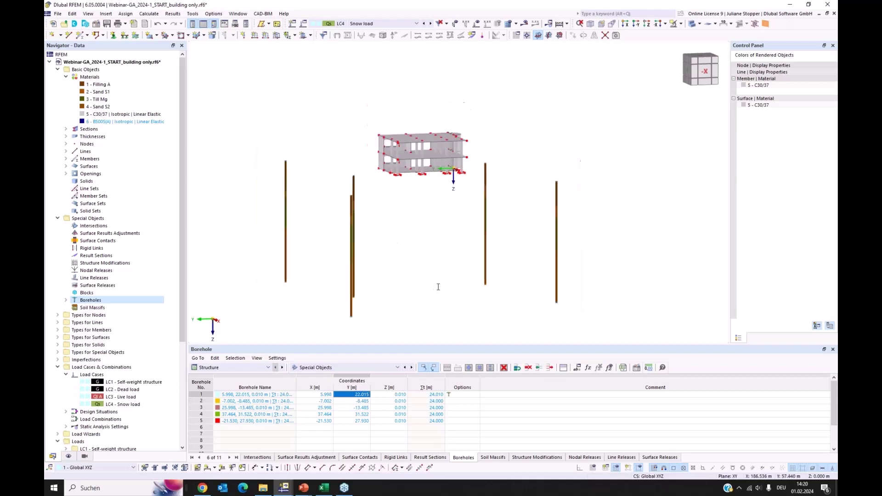
{"action": "middle_click_drag", "start_coordinate": [527, 298], "coordinate": [518, 278], "text": "ctrl"}
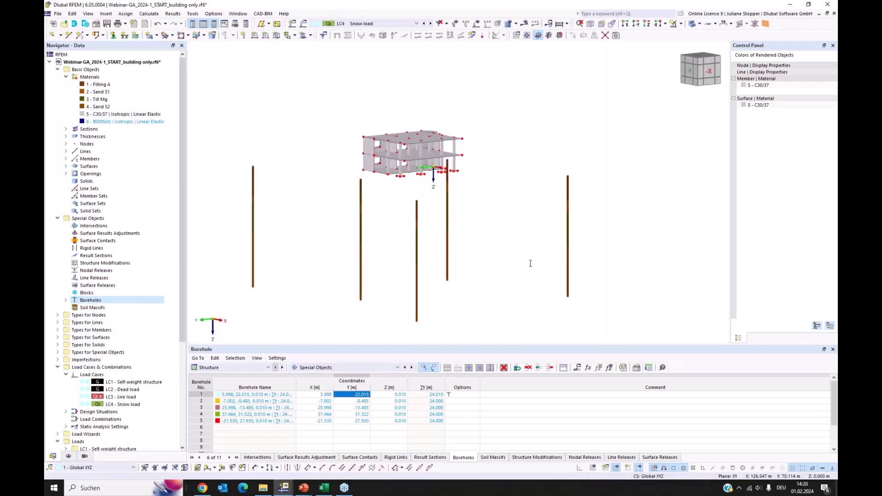
{"action": "middle_click_drag", "start_coordinate": [524, 287], "coordinate": [443, 282], "text": "ctrl"}
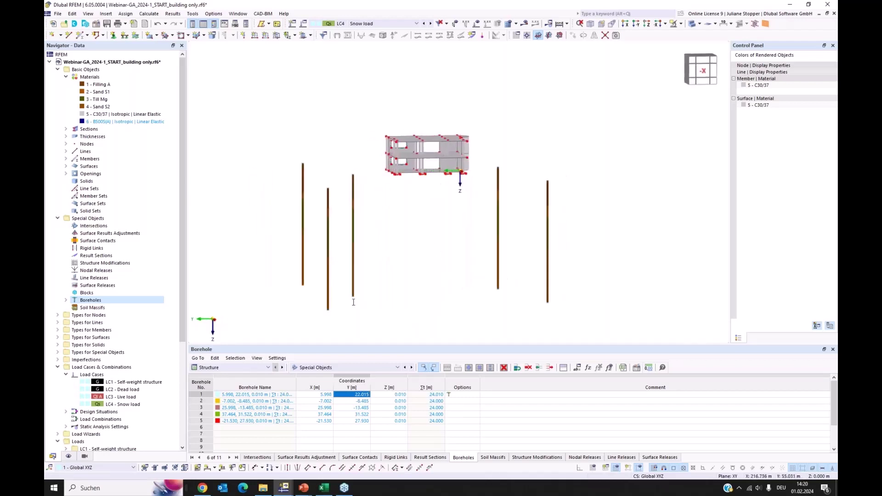
- Start a new soil massif generated from boreholes and assign boreholes 1-5 to it
{"action": "double_click", "coordinate": [97, 311]}
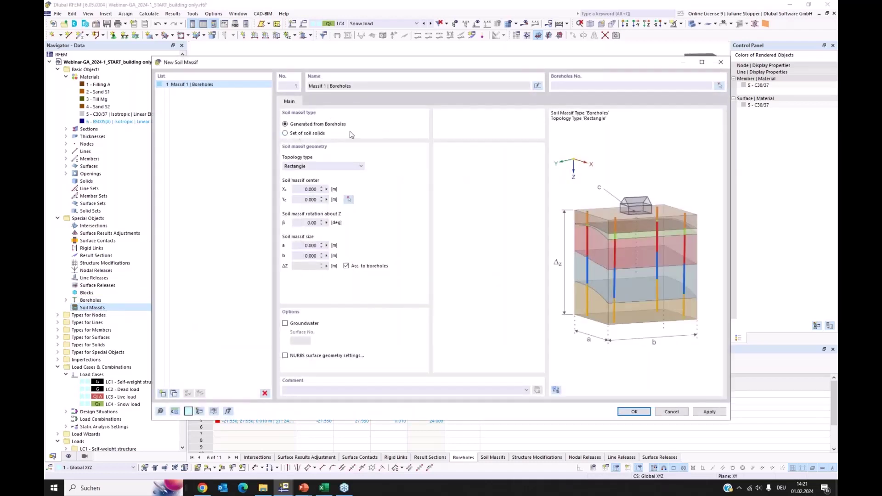
{"action": "left_click_drag", "start_coordinate": [409, 67], "coordinate": [422, 165]}
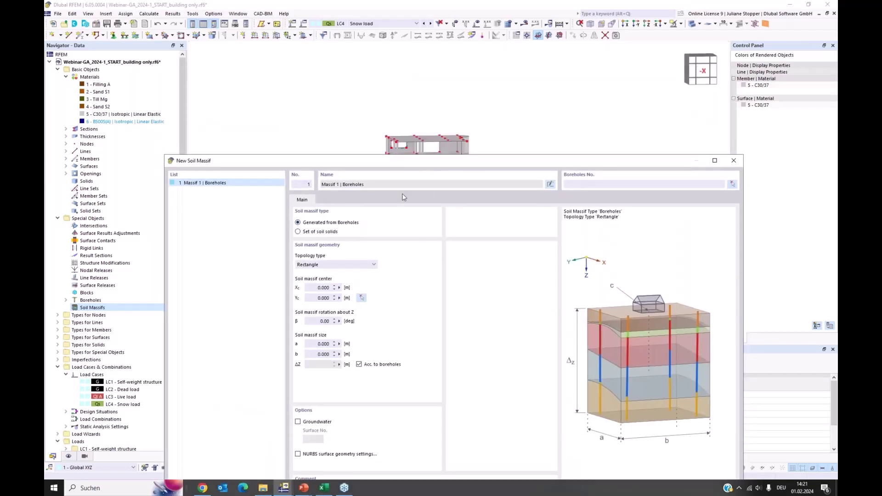
{"action": "left_click_drag", "start_coordinate": [418, 164], "coordinate": [406, 274]}
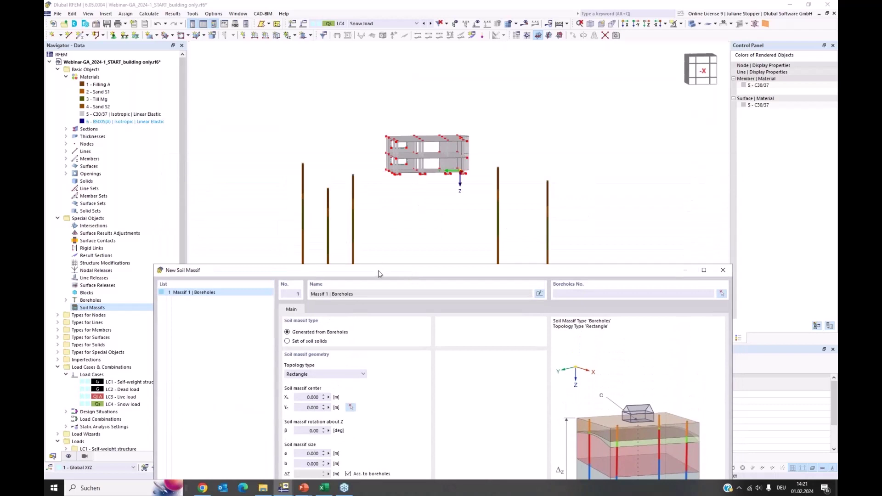
{"action": "left_click_drag", "start_coordinate": [380, 271], "coordinate": [388, 75]}
{"action": "left_click", "coordinate": [600, 106]}
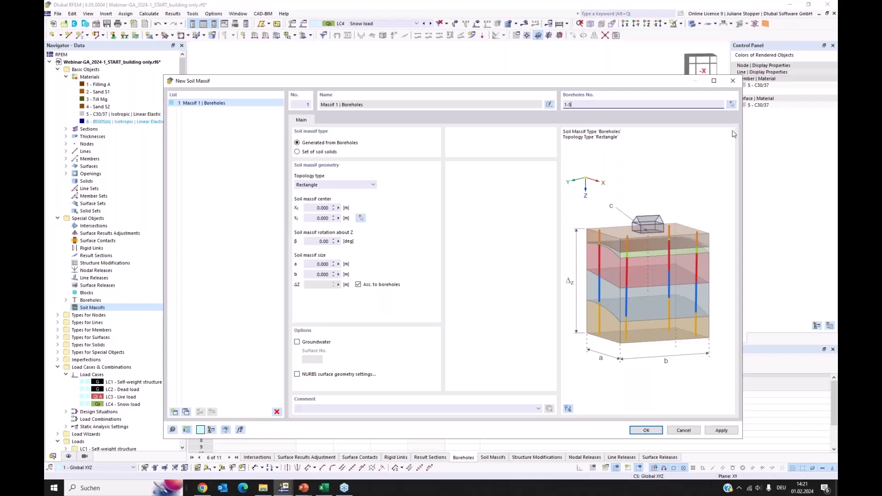
- Pick the soil massif's center graphically beneath the building at X 0.000 m and Y 7.000 m
{"action": "left_click", "coordinate": [362, 219]}
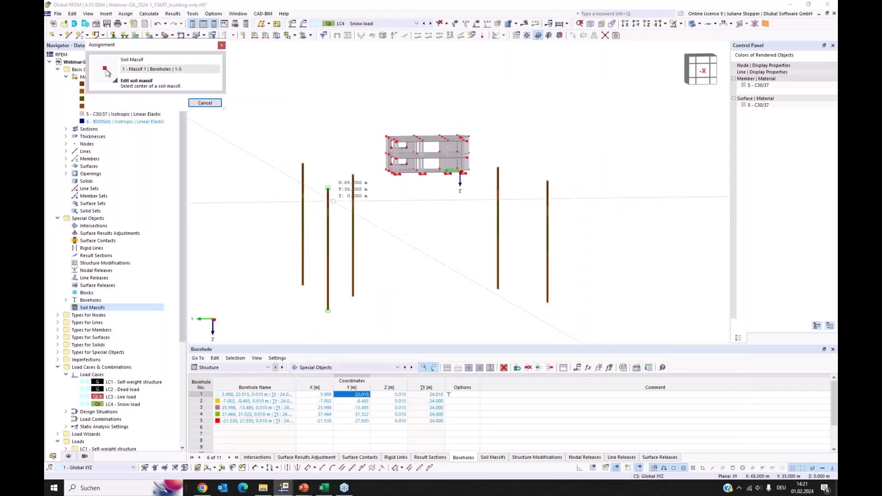
{"action": "middle_click_drag", "start_coordinate": [375, 207], "coordinate": [379, 205], "text": "ctrl"}
{"action": "scroll", "coordinate": [379, 206], "scroll_direction": "up", "scroll_amount": 5}
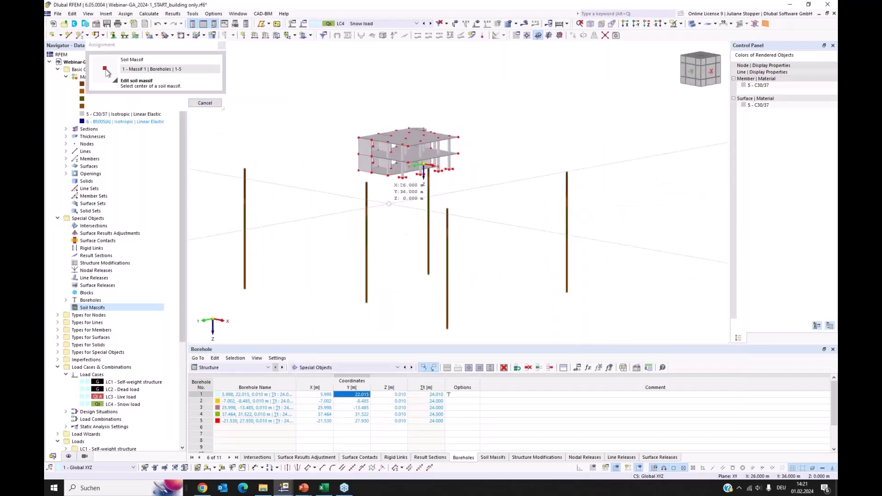
{"action": "scroll", "coordinate": [408, 180], "scroll_direction": "up", "scroll_amount": 3}
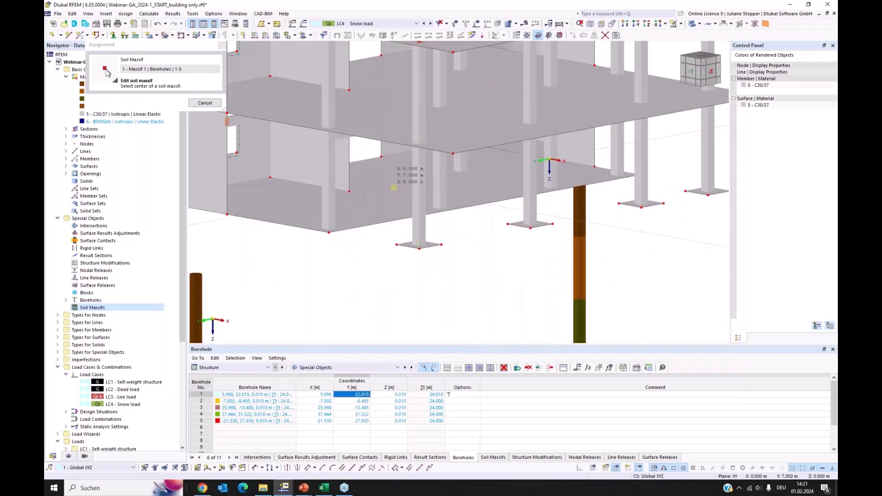
{"action": "left_click", "coordinate": [408, 180]}
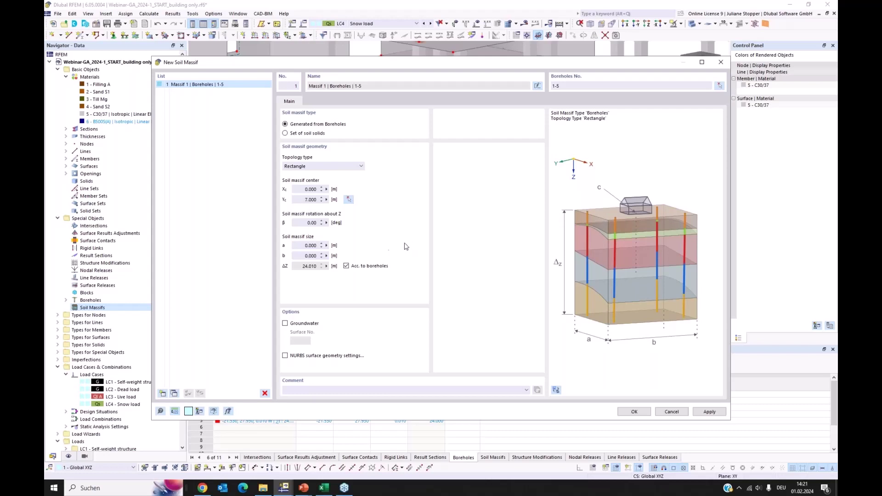
- Enter the rectangular soil massif's size with b set to 50 m, enable groundwater, and create the massif in the model
{"action": "left_click", "coordinate": [299, 246]}
{"action": "left_click", "coordinate": [299, 255]}
{"action": "type", "text": "50"}
{"action": "left_click", "coordinate": [315, 246]}
{"action": "left_click", "coordinate": [303, 324]}
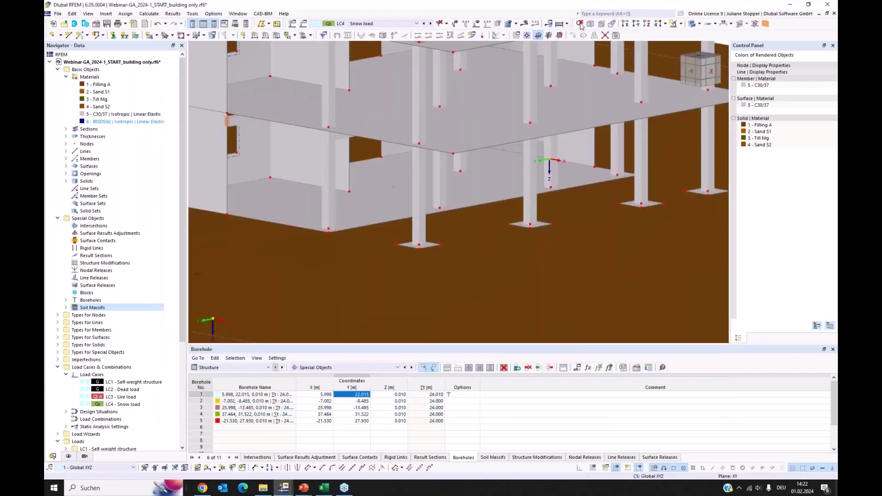
{"action": "left_click", "coordinate": [580, 23]}
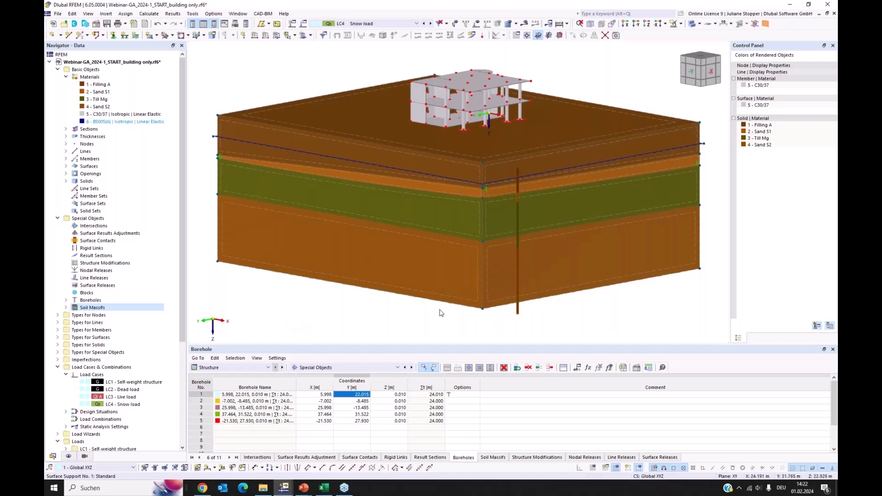
- Examine the generated soil solids for Filling A, Sand S1, Till Mg and Sand S2 one after another in the model
{"action": "left_click", "coordinate": [66, 181]}
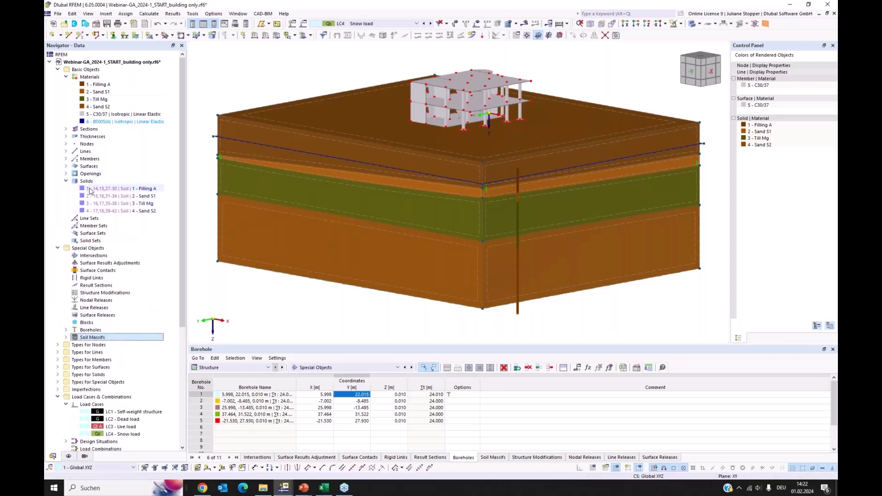
{"action": "left_click", "coordinate": [94, 189]}
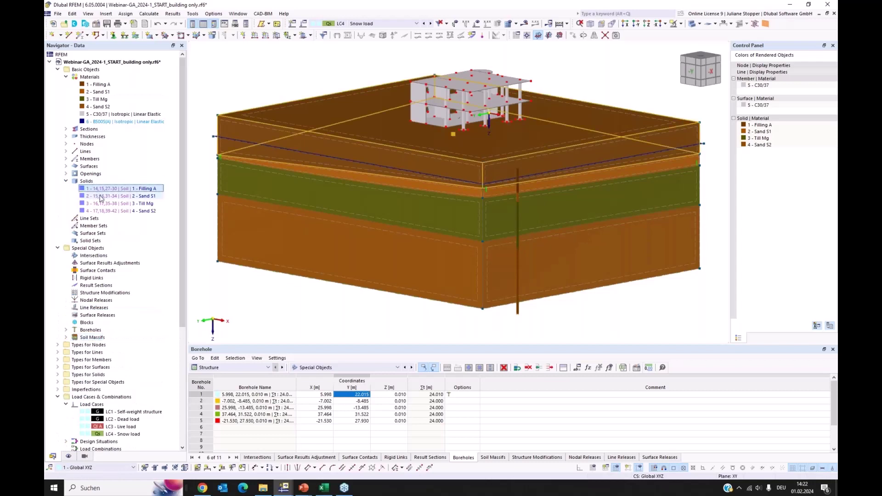
{"action": "left_click", "coordinate": [101, 197]}
{"action": "left_click", "coordinate": [101, 203]}
{"action": "left_click", "coordinate": [103, 210]}
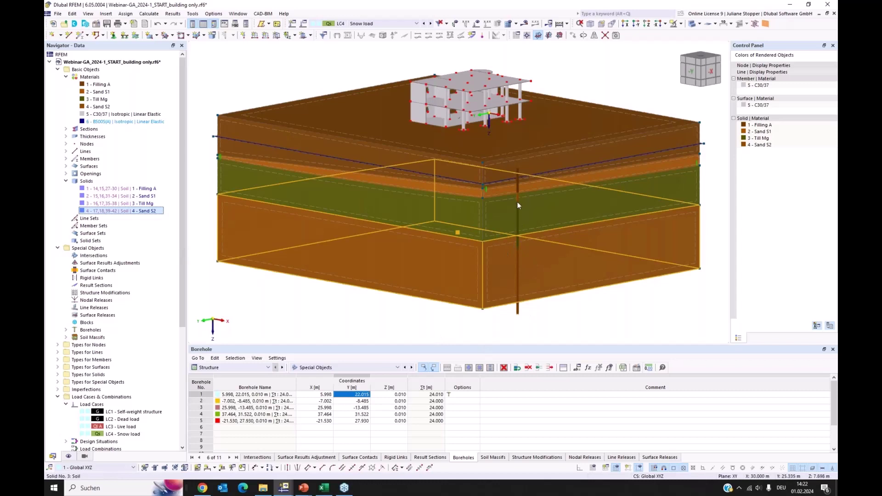
{"action": "left_click", "coordinate": [298, 320]}
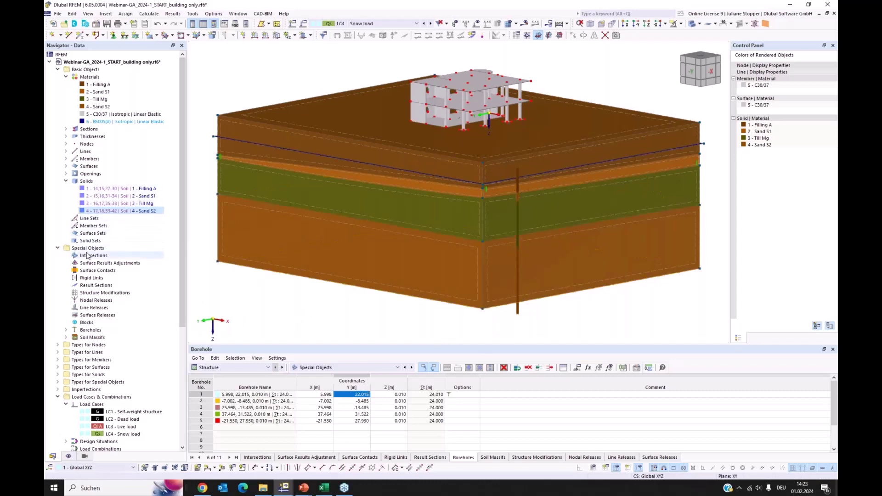
- Locate the groundwater surface among the model's surfaces and examine its position within the soil massif
{"action": "left_click", "coordinate": [66, 167]}
{"action": "scroll", "coordinate": [111, 229], "scroll_direction": "down", "scroll_amount": 4}
{"action": "scroll", "coordinate": [111, 230], "scroll_direction": "down", "scroll_amount": 8}
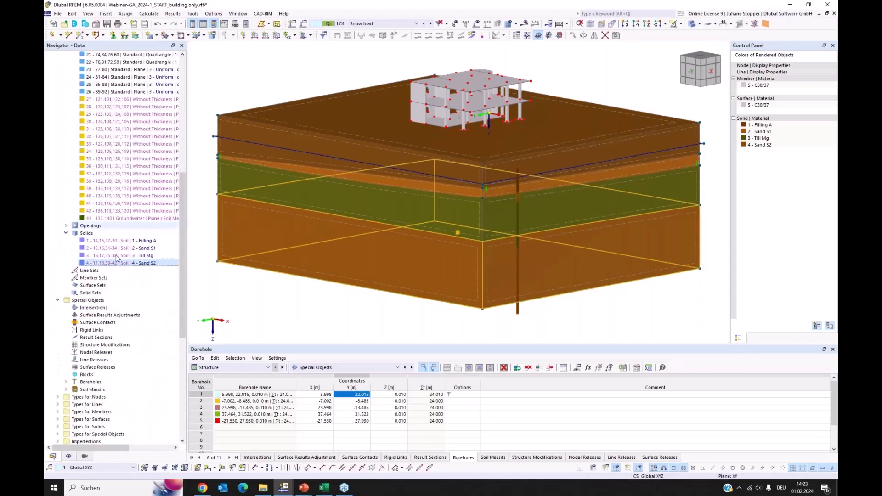
{"action": "left_click", "coordinate": [119, 220]}
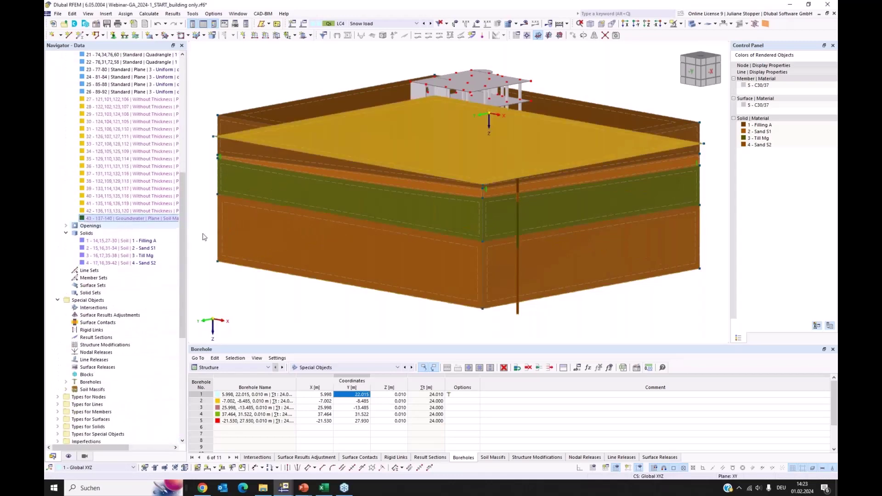
{"action": "left_click", "coordinate": [203, 161]}
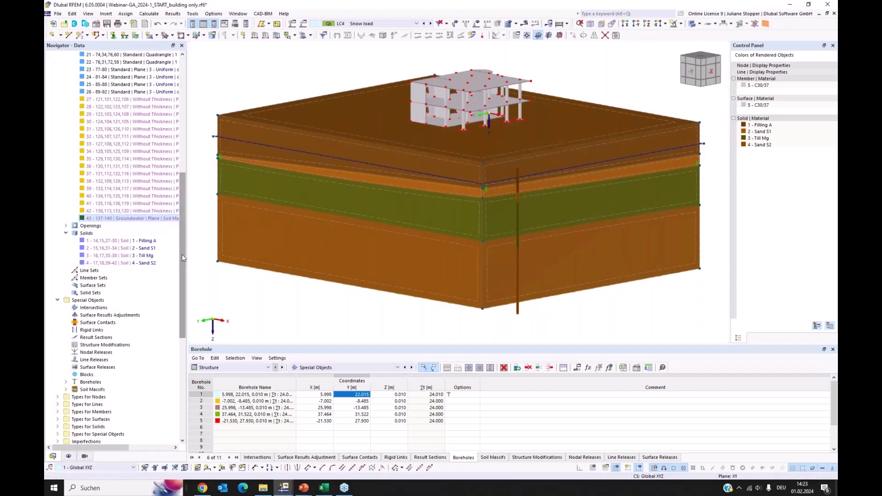
{"action": "scroll", "coordinate": [69, 163], "scroll_direction": "up", "scroll_amount": 12}
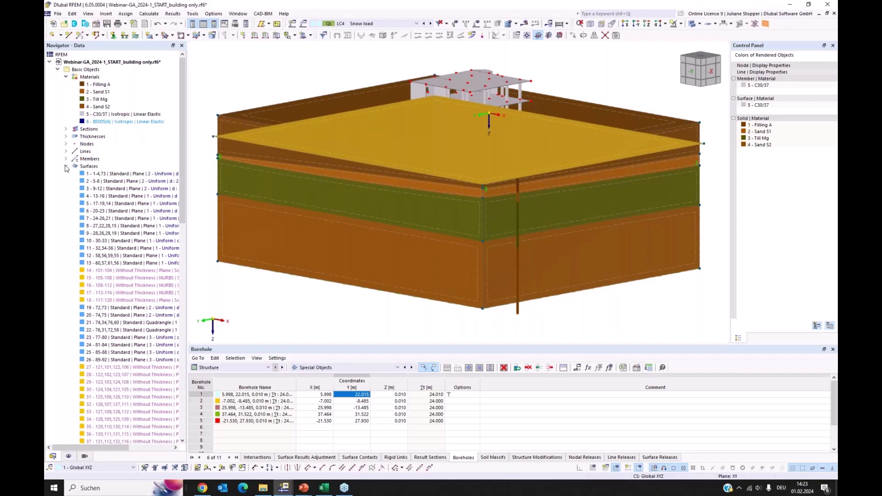
{"action": "left_click", "coordinate": [66, 167]}
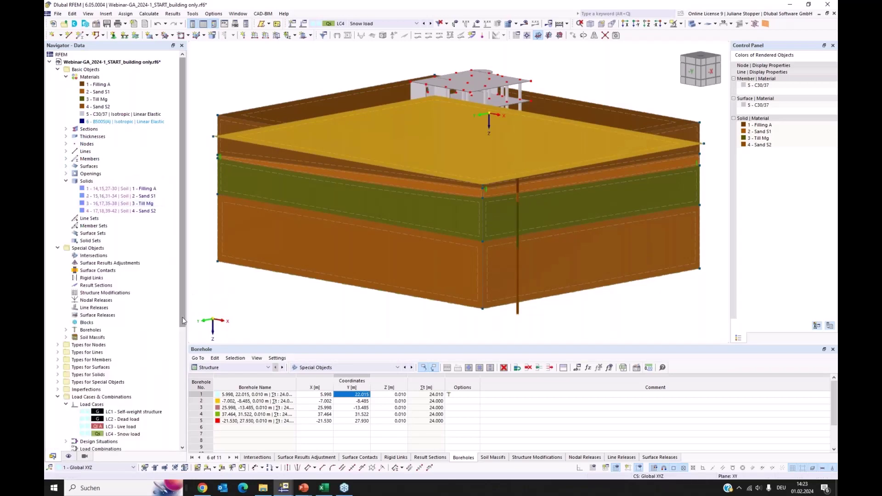
- Examine where the two generated surface supports act on the soil massif's side faces and underside
{"action": "left_click_drag", "start_coordinate": [182, 320], "coordinate": [182, 337]}
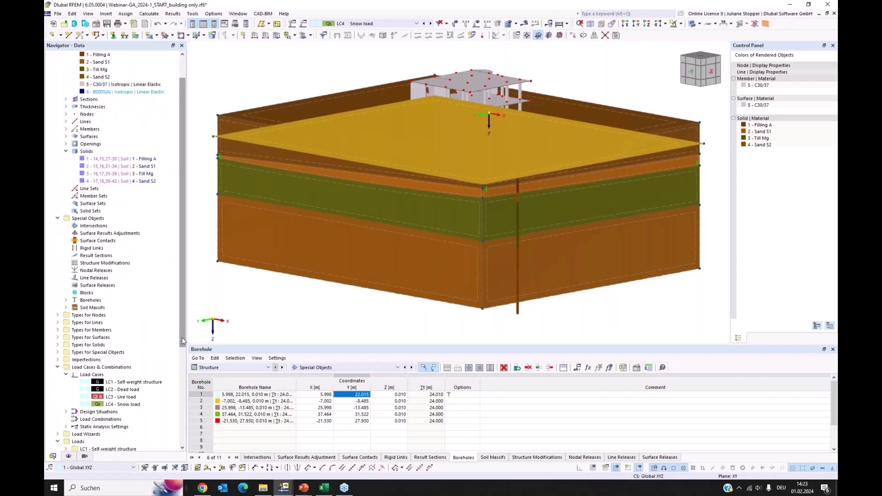
{"action": "left_click", "coordinate": [58, 338]}
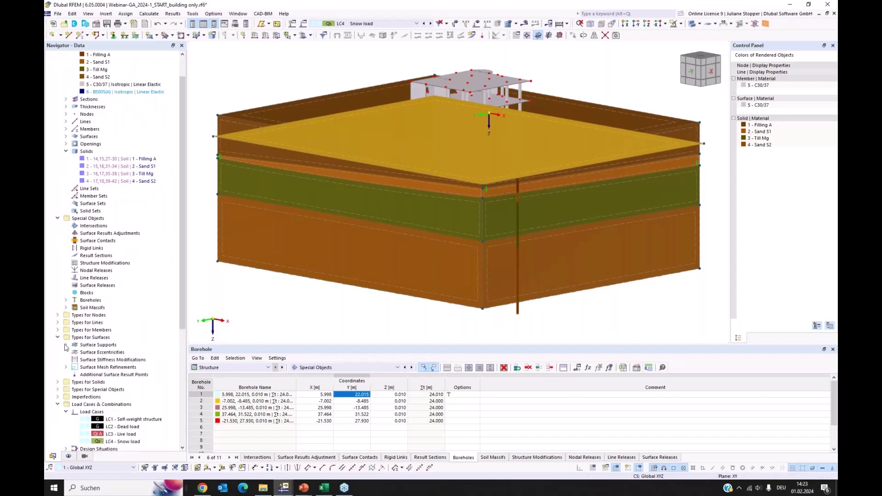
{"action": "left_click", "coordinate": [66, 344]}
{"action": "left_click", "coordinate": [91, 352]}
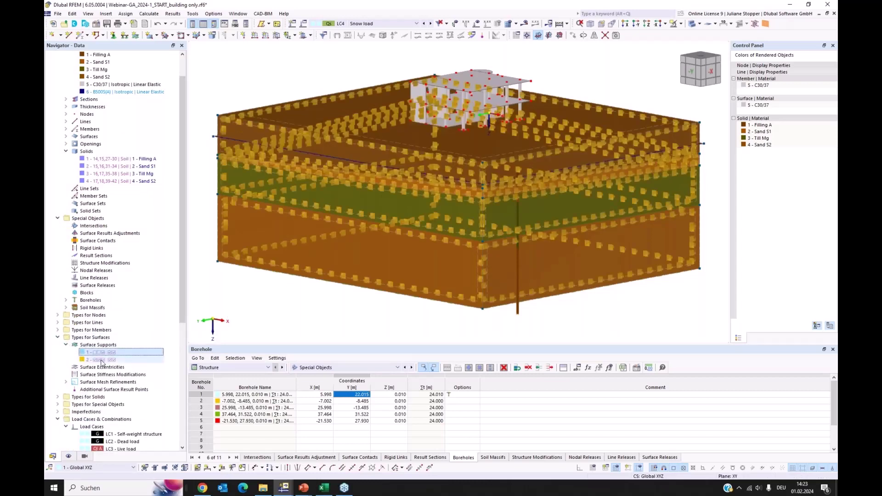
{"action": "left_click", "coordinate": [102, 360]}
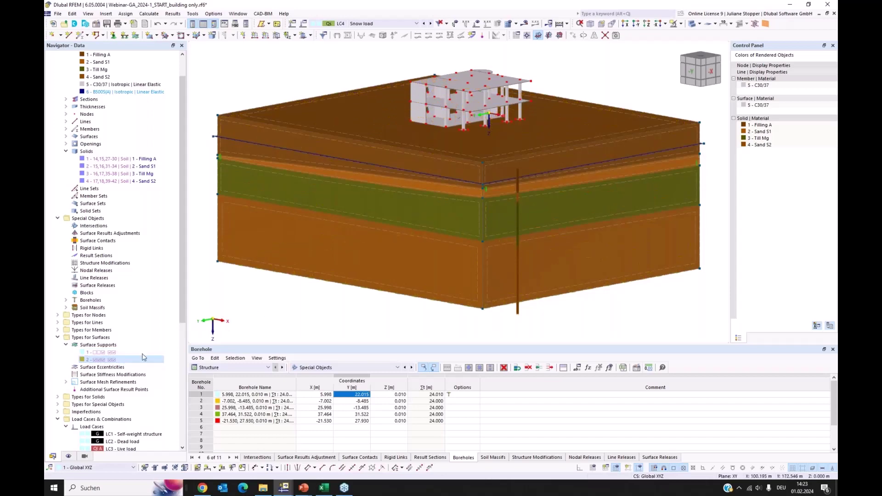
{"action": "left_click", "coordinate": [112, 353]}
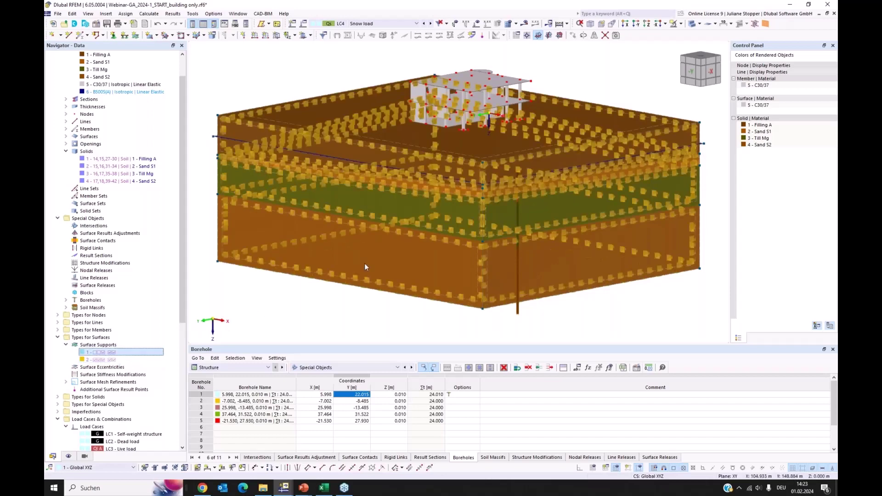
{"action": "mouse_move", "coordinate": [400, 251]}
{"action": "middle_mouse_down", "text": "ctrl"}
{"action": "mouse_move", "coordinate": [403, 267]}
{"action": "mouse_move", "coordinate": [391, 247]}
{"action": "mouse_move", "coordinate": [402, 237]}
{"action": "middle_mouse_up", "text": "ctrl"}
{"action": "scroll", "coordinate": [406, 242], "scroll_direction": "down", "scroll_amount": 3}
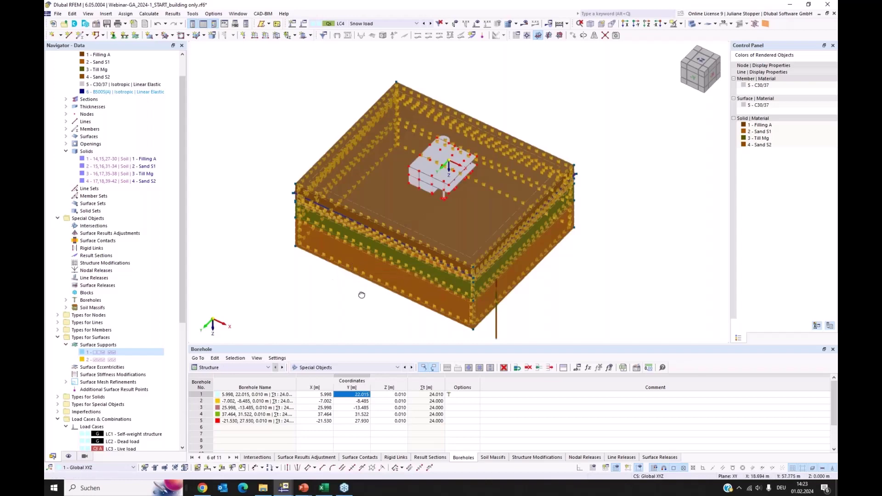
{"action": "middle_click_drag", "start_coordinate": [361, 294], "coordinate": [364, 227], "text": "ctrl"}
{"action": "left_click", "coordinate": [99, 360]}
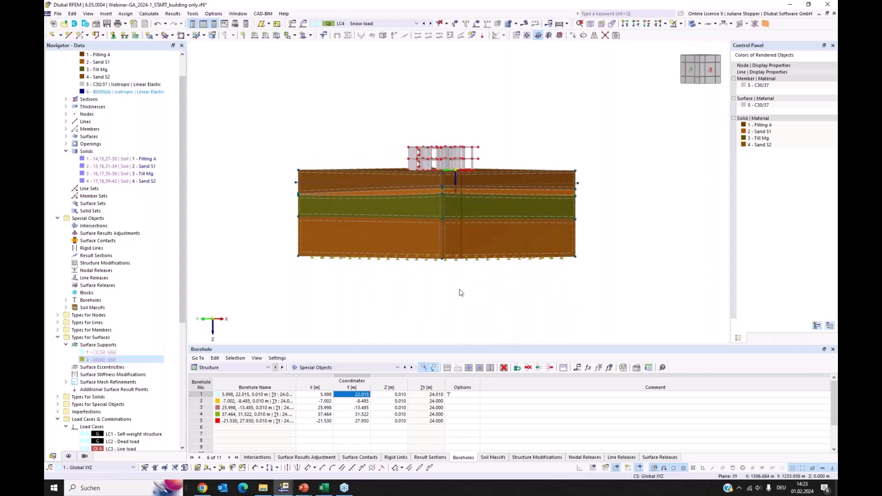
{"action": "middle_click_drag", "start_coordinate": [401, 284], "coordinate": [477, 221], "text": "ctrl"}
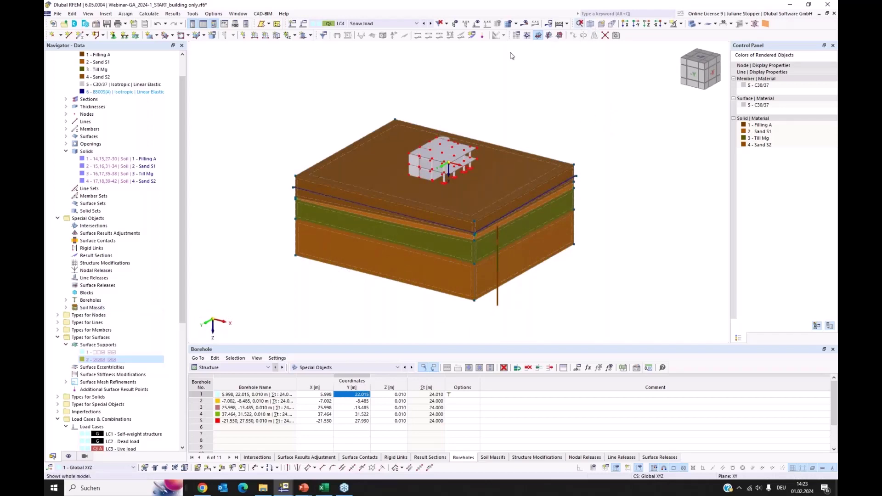
{"action": "scroll", "coordinate": [283, 179], "scroll_direction": "up", "scroll_amount": 2}
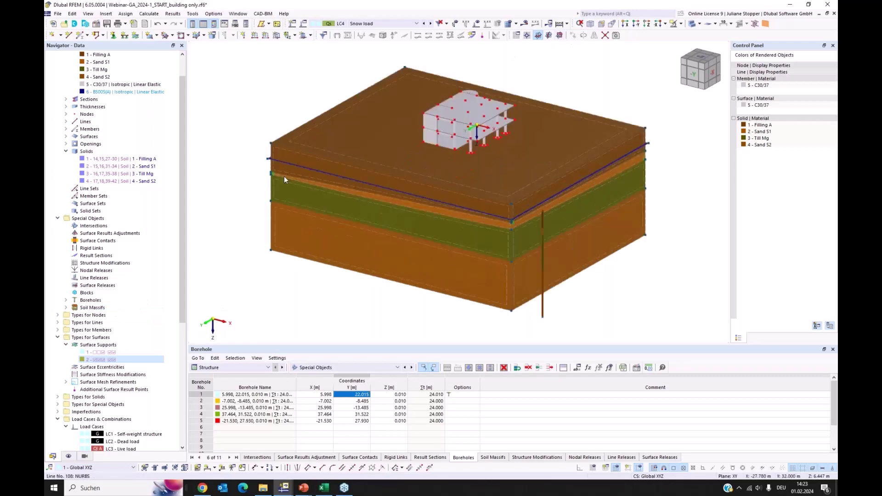
- Examine the Filling A soil solid's settings and its link to the parent soil massif without changing anything
{"action": "left_click", "coordinate": [97, 166]}
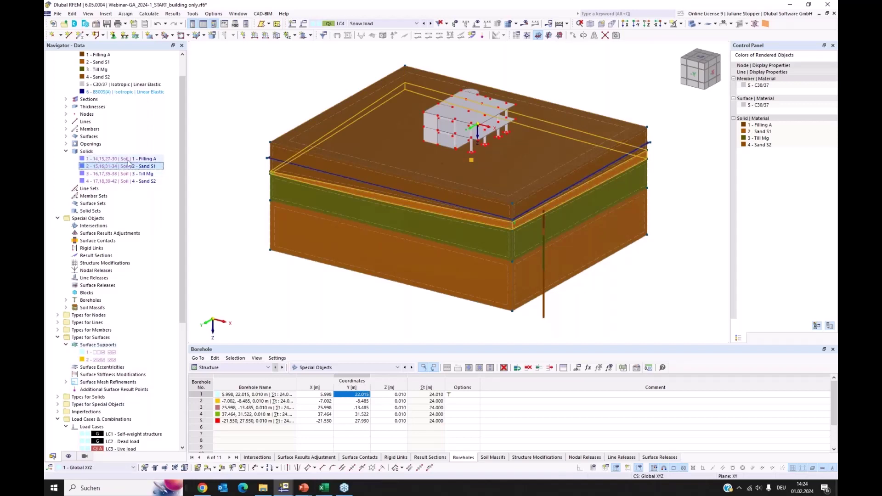
{"action": "left_click", "coordinate": [118, 159]}
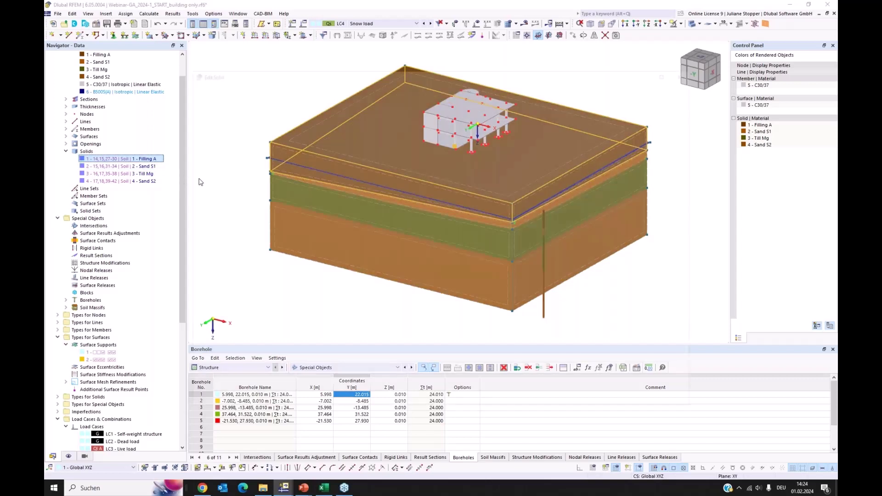
{"action": "left_click_drag", "start_coordinate": [303, 72], "coordinate": [414, 65]}
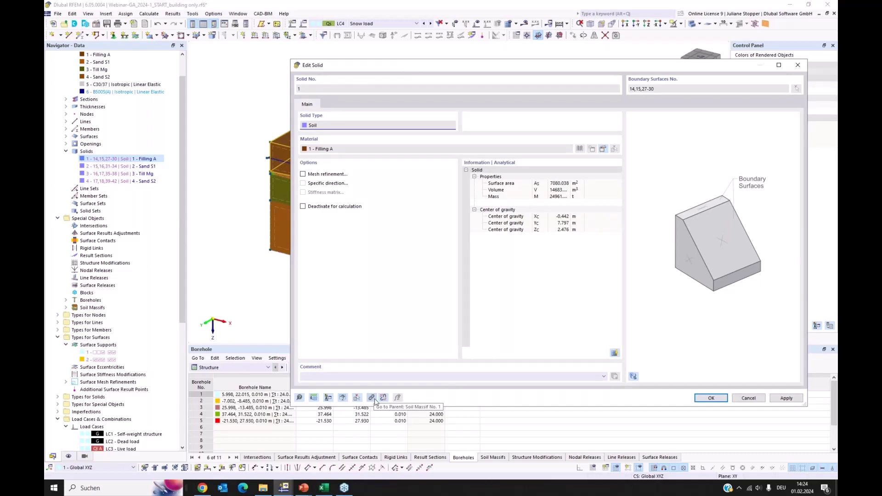
{"action": "left_click", "coordinate": [747, 398]}
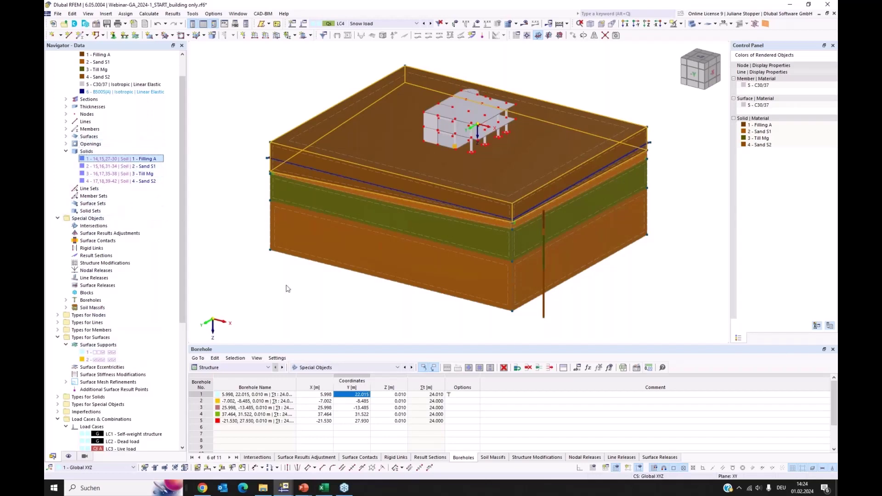
{"action": "left_click", "coordinate": [299, 278]}
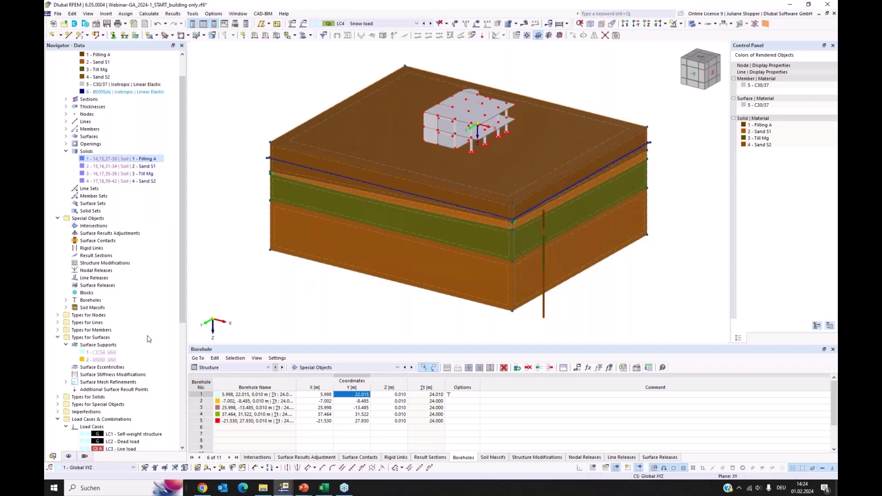
- Review the definition of the soil massif based on boreholes 1-5, including its size and groundwater option, and leave it unchanged
{"action": "left_click", "coordinate": [66, 307]}
{"action": "double_click", "coordinate": [83, 315]}
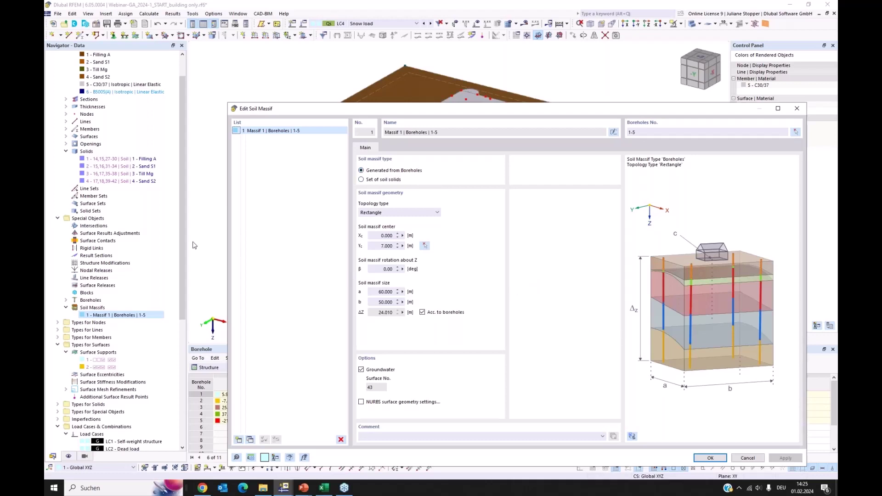
{"action": "left_click", "coordinate": [747, 458]}
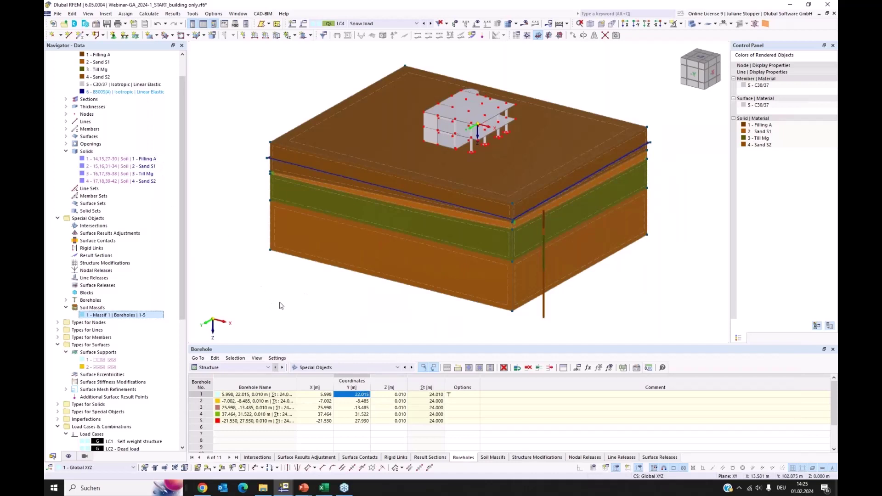
- Examine the four soil solids one by one in the model, from Filling A down to Sand S2
{"action": "left_click", "coordinate": [99, 159]}
{"action": "left_click", "coordinate": [102, 166]}
{"action": "left_click", "coordinate": [106, 174]}
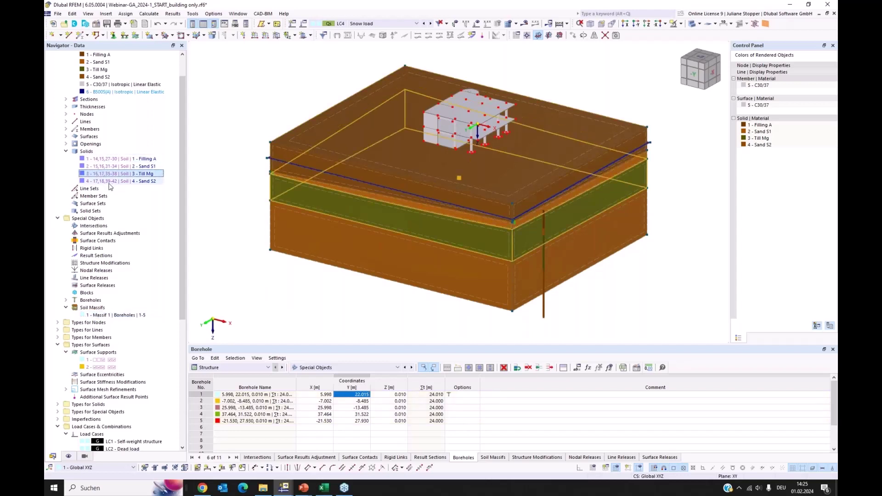
{"action": "left_click", "coordinate": [110, 181]}
{"action": "left_click", "coordinate": [272, 271]}
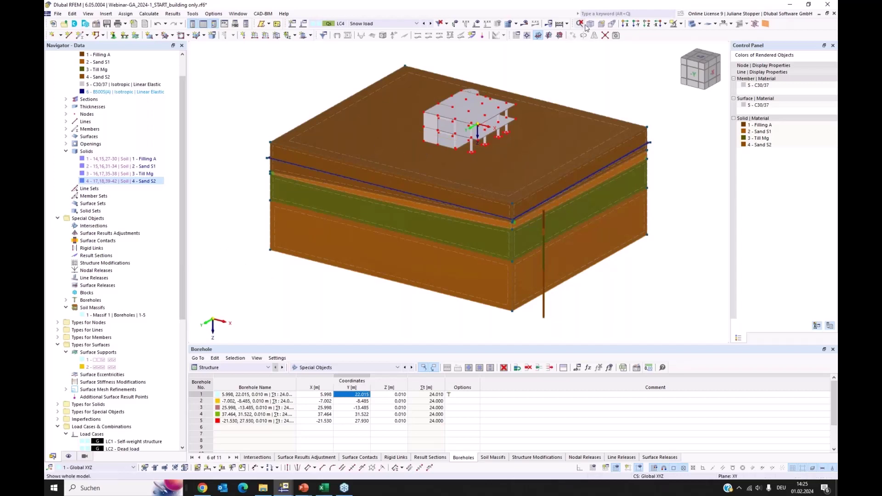
- Begin a new surface contact and assign the soil massif's top surface 14 as its group 1
{"action": "scroll", "coordinate": [624, 144], "scroll_direction": "down", "scroll_amount": 2}
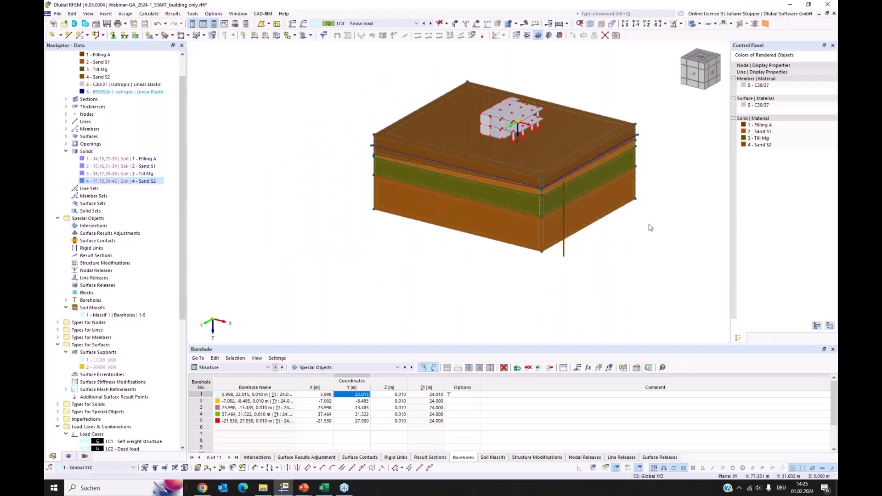
{"action": "middle_click_drag", "start_coordinate": [629, 223], "coordinate": [624, 212], "text": "ctrl"}
{"action": "middle_click_drag", "start_coordinate": [686, 197], "coordinate": [562, 210]}
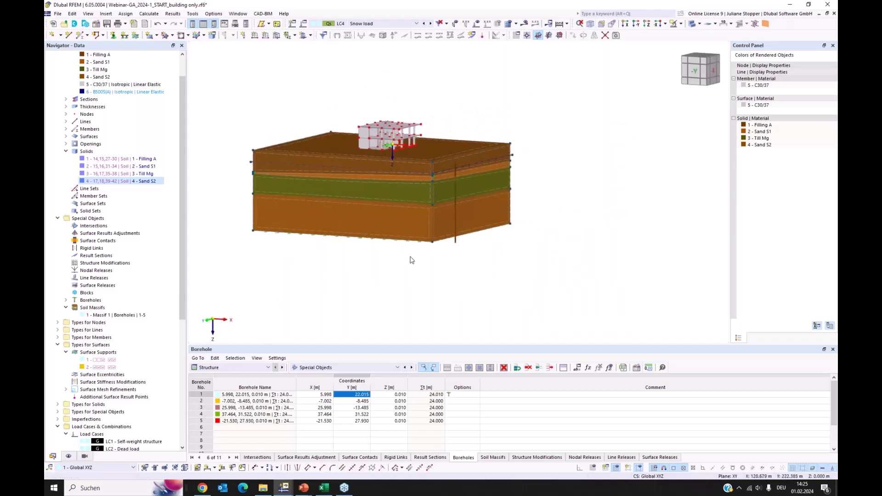
{"action": "middle_click_drag", "start_coordinate": [411, 260], "coordinate": [422, 267], "text": "ctrl"}
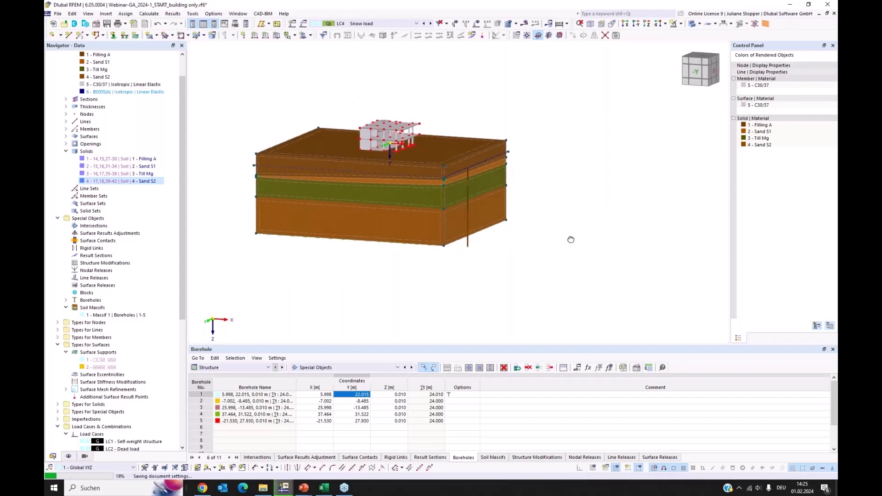
{"action": "middle_click_drag", "start_coordinate": [456, 136], "coordinate": [472, 185]}
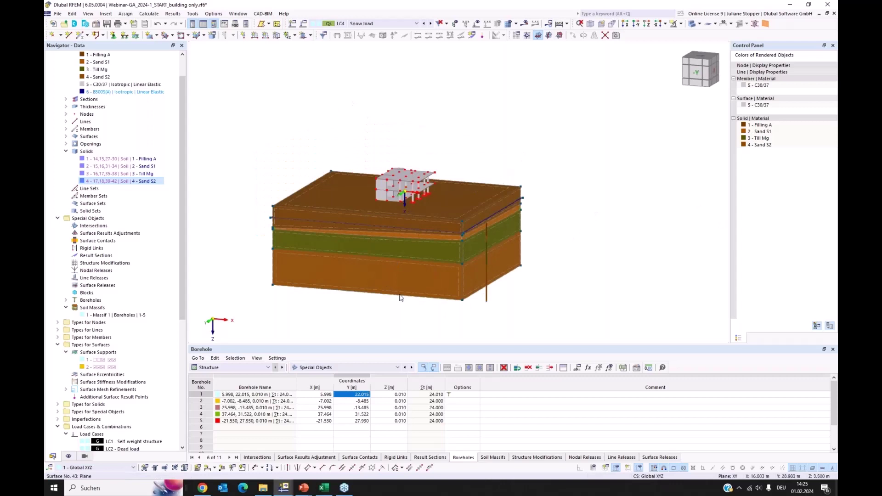
{"action": "scroll", "coordinate": [404, 240], "scroll_direction": "up", "scroll_amount": 3}
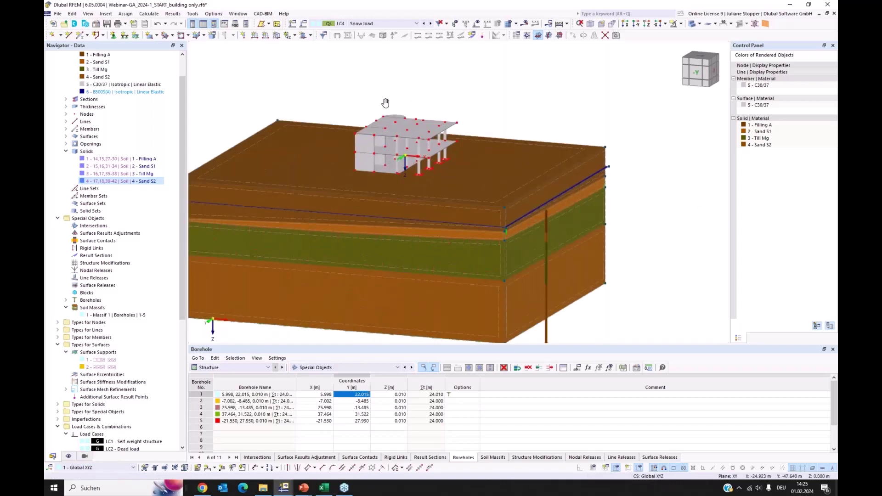
{"action": "middle_click_drag", "start_coordinate": [385, 103], "coordinate": [393, 107]}
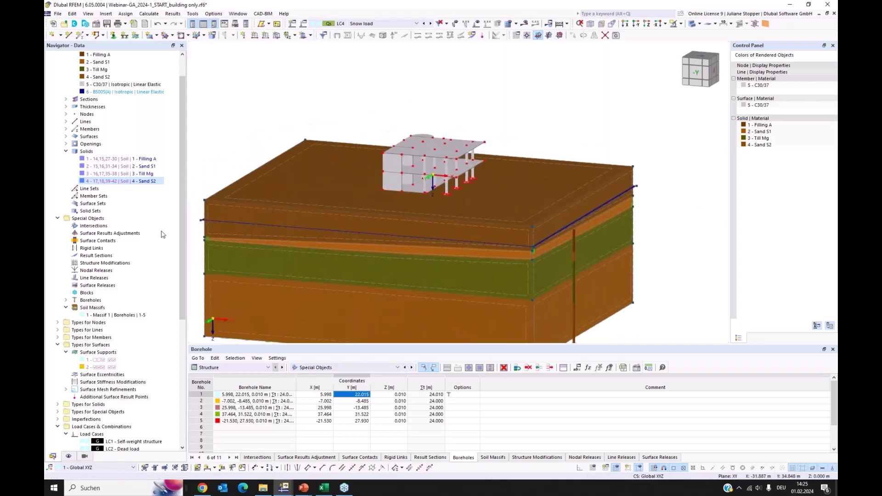
{"action": "double_click", "coordinate": [88, 242]}
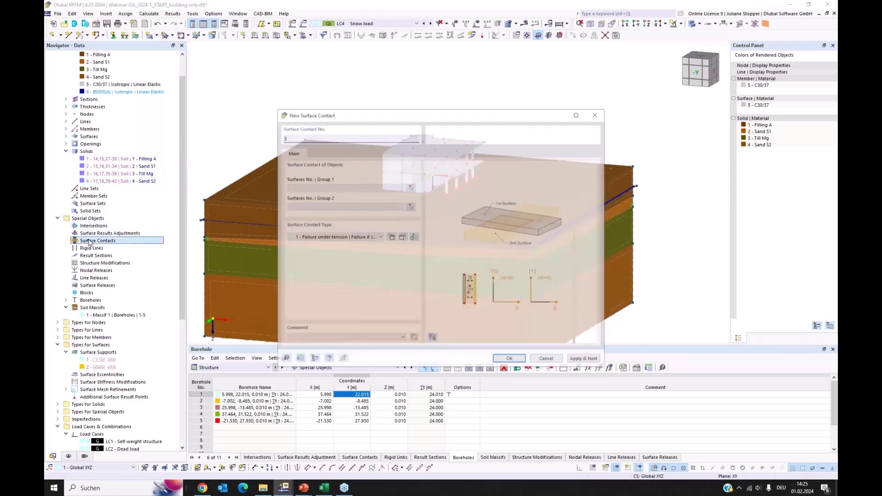
{"action": "left_click_drag", "start_coordinate": [449, 124], "coordinate": [684, 123]}
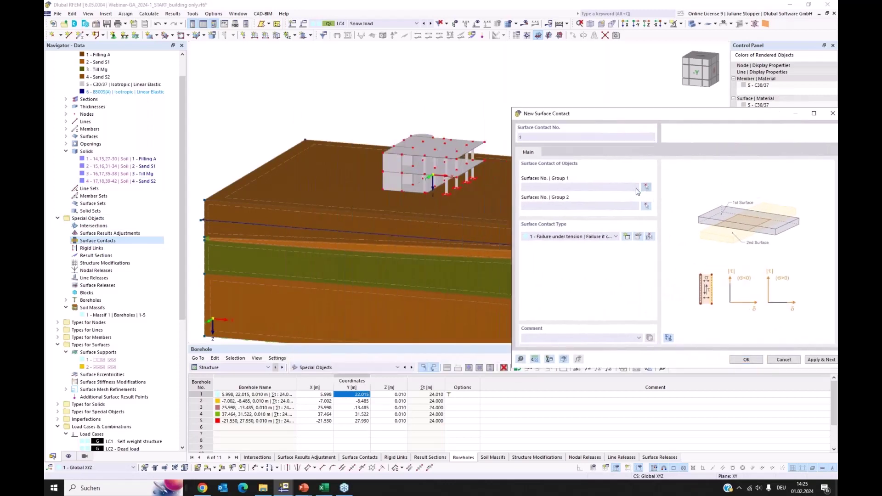
{"action": "left_click", "coordinate": [645, 187]}
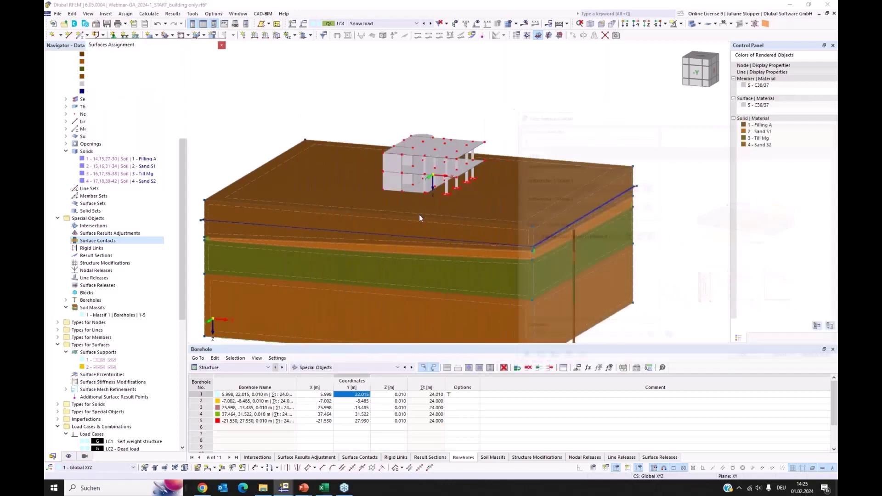
{"action": "left_click", "coordinate": [232, 200]}
{"action": "left_click", "coordinate": [168, 131]}
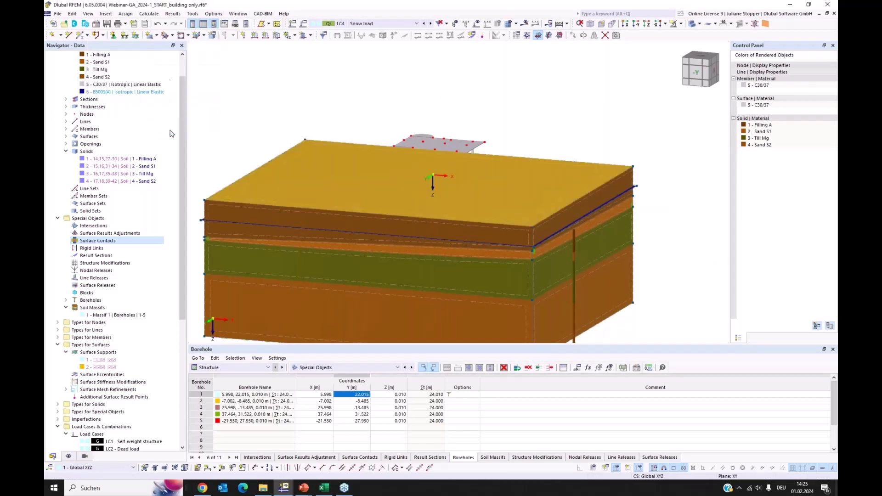
- Assign the building's base slab surfaces 1 and 19 as group 2 and create the contact with the failure under tension type
{"action": "left_click", "coordinate": [410, 206]}
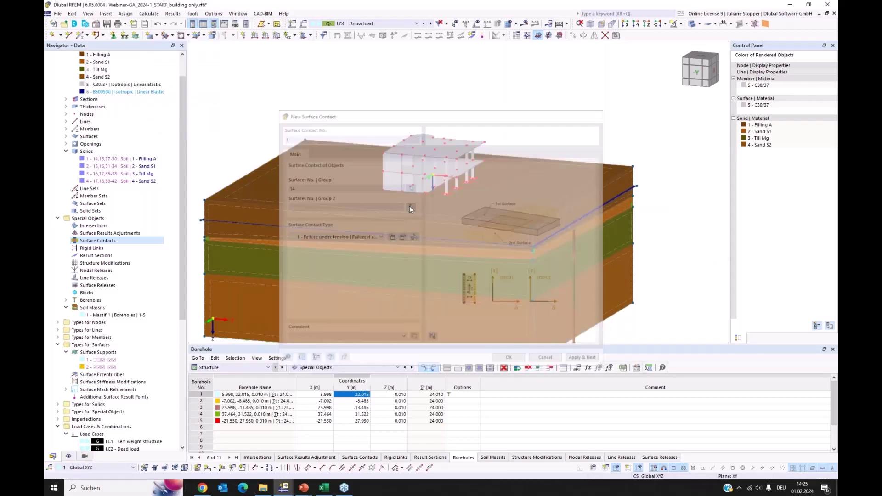
{"action": "scroll", "coordinate": [408, 178], "scroll_direction": "up", "scroll_amount": 8}
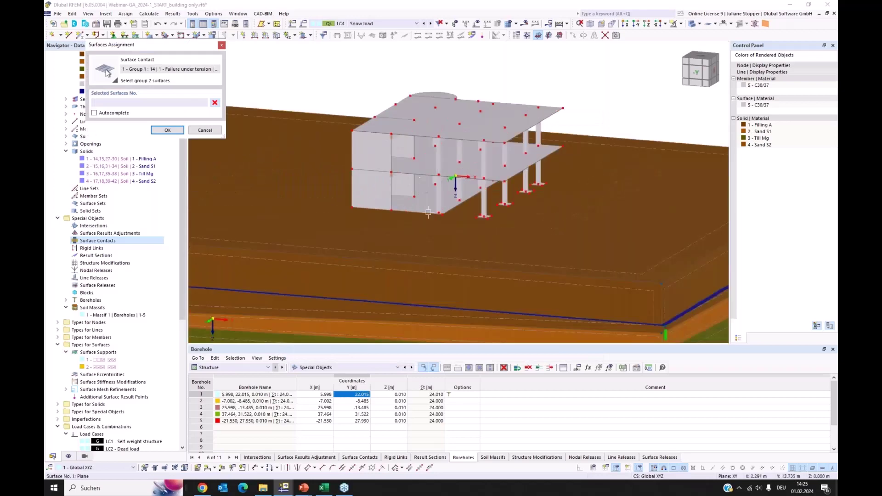
{"action": "middle_click_drag", "start_coordinate": [442, 216], "coordinate": [439, 219], "text": "ctrl"}
{"action": "left_click", "coordinate": [415, 147]}
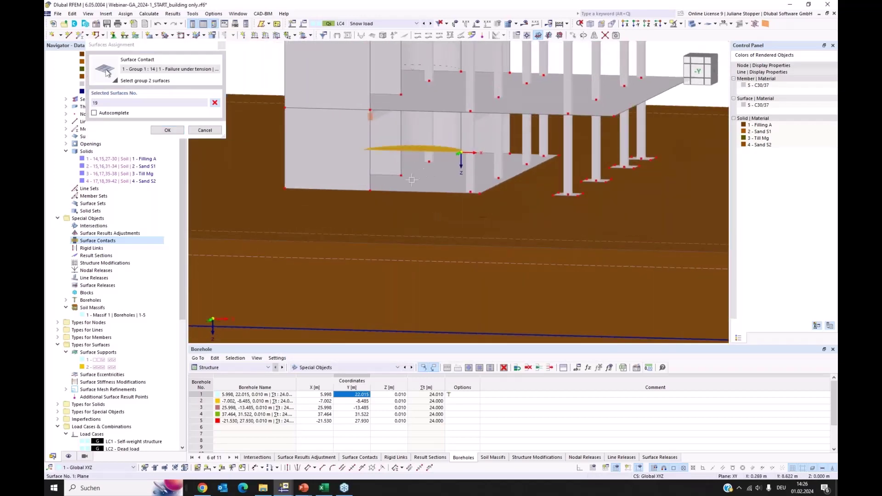
{"action": "left_click", "coordinate": [379, 185]}
{"action": "left_click", "coordinate": [167, 130]}
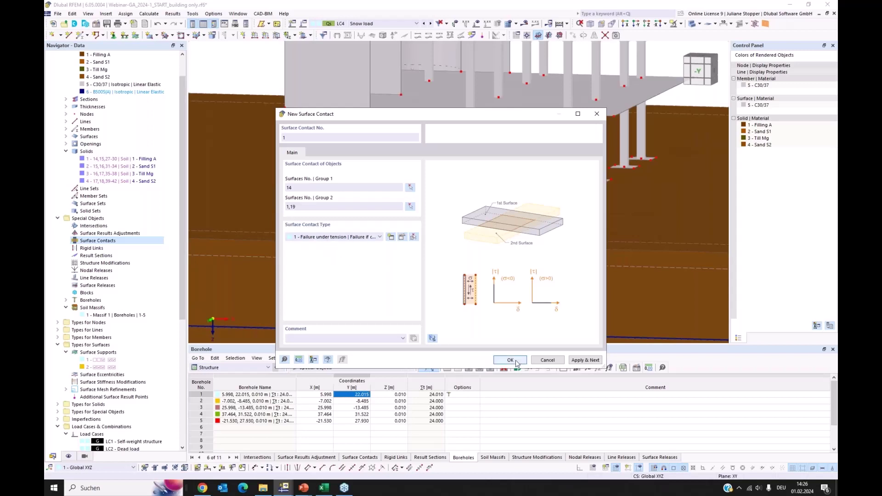
{"action": "key", "text": "Return"}
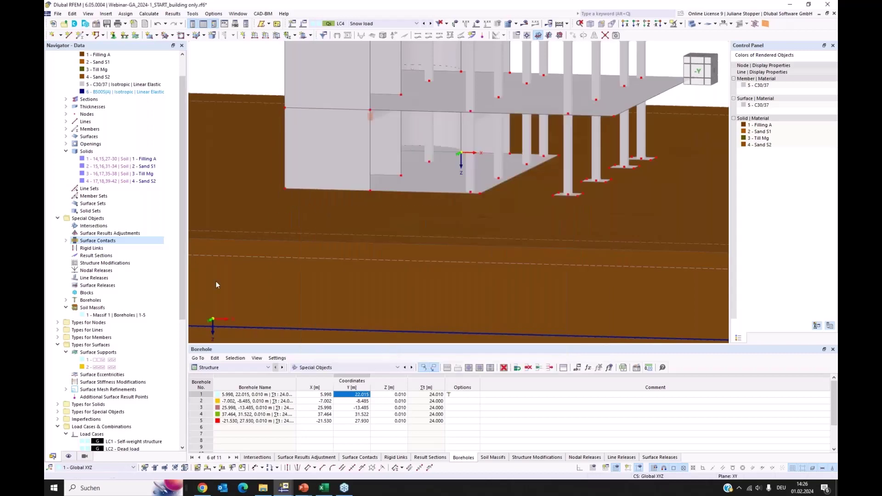
- Begin a second surface contact and assign the soil massif's top surface 14 as its group 1
{"action": "right_click", "coordinate": [93, 240]}
{"action": "left_click", "coordinate": [106, 256]}
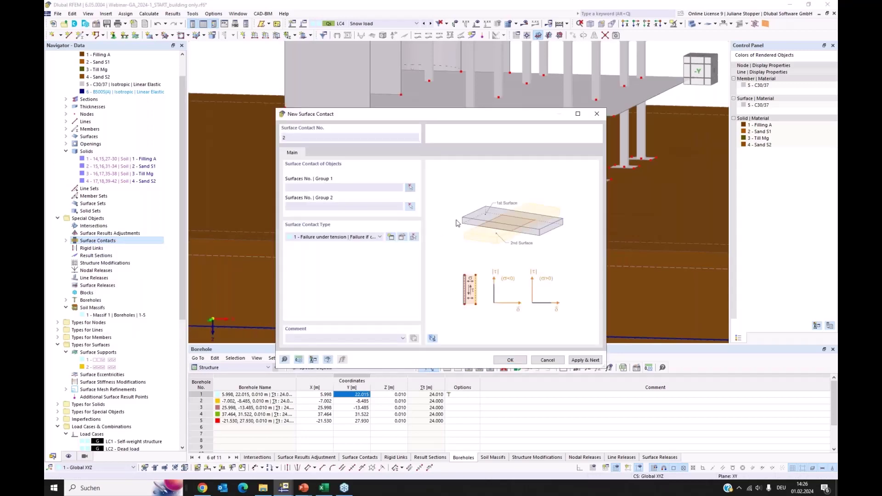
{"action": "left_click", "coordinate": [410, 187]}
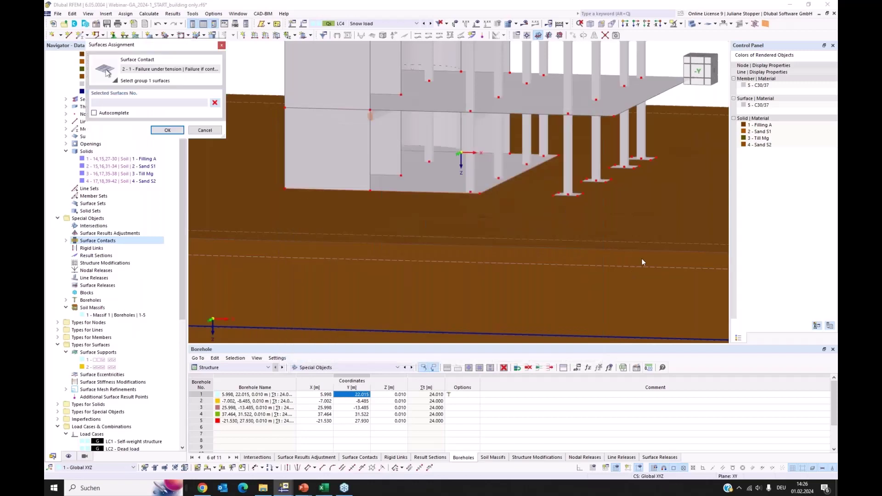
{"action": "left_click", "coordinate": [624, 242]}
{"action": "left_click", "coordinate": [168, 130]}
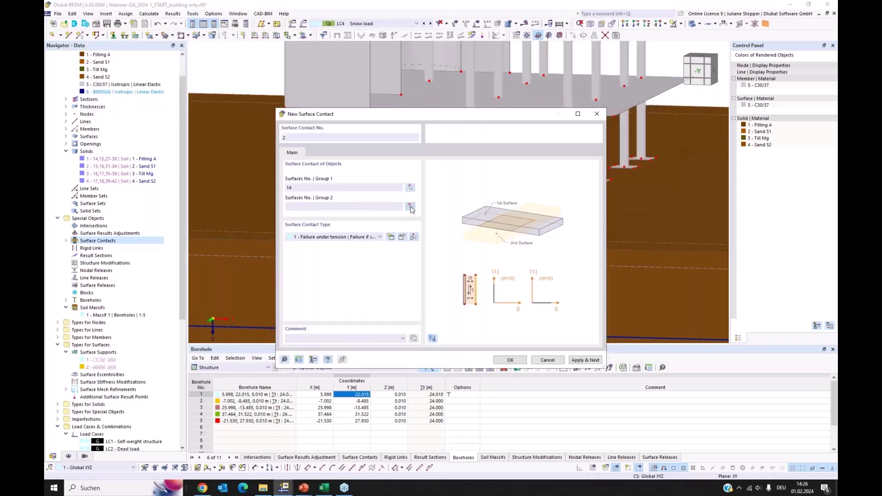
- Assign the four column footing surfaces 23-26 as group 2 and create the second contact with the failure under tension type
{"action": "left_click", "coordinate": [410, 207]}
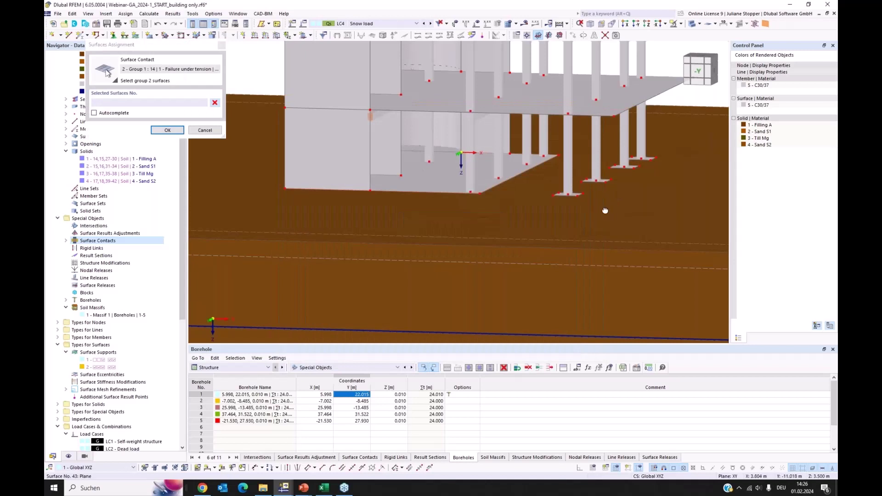
{"action": "scroll", "coordinate": [601, 212], "scroll_direction": "up", "scroll_amount": 3}
{"action": "middle_click_drag", "start_coordinate": [601, 212], "coordinate": [570, 215], "text": "ctrl"}
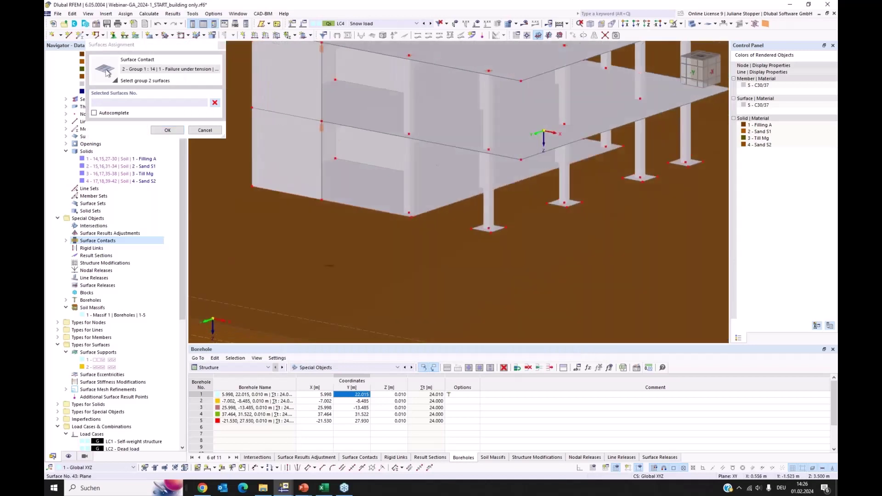
{"action": "left_click", "coordinate": [504, 227]}
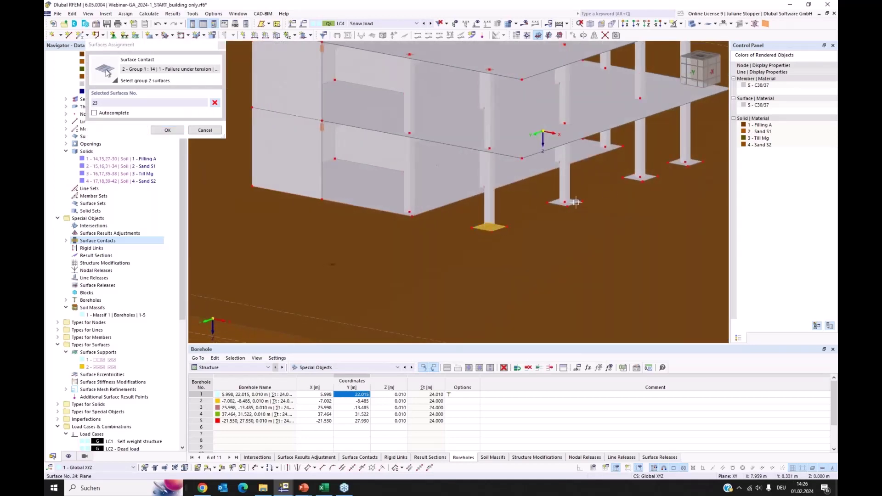
{"action": "left_click", "coordinate": [575, 202]}
{"action": "left_click", "coordinate": [649, 176]}
{"action": "left_click", "coordinate": [672, 163]}
{"action": "left_click", "coordinate": [167, 130]}
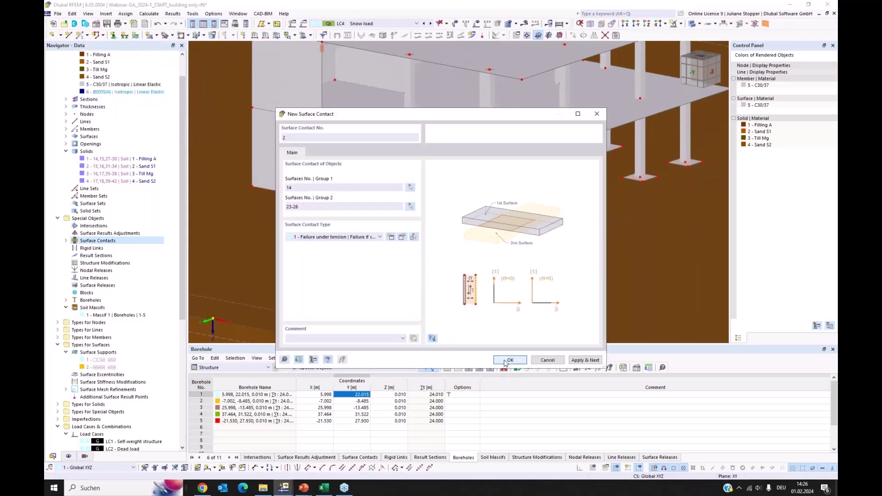
{"action": "left_click", "coordinate": [505, 362]}
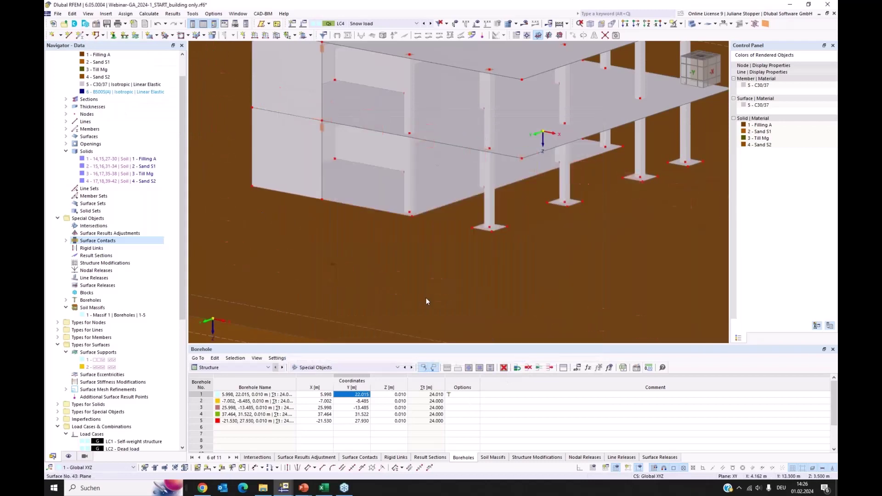
- Review the building on the soil massif and list the surface contacts defined in the model
{"action": "scroll", "coordinate": [435, 295], "scroll_direction": "down", "scroll_amount": 8}
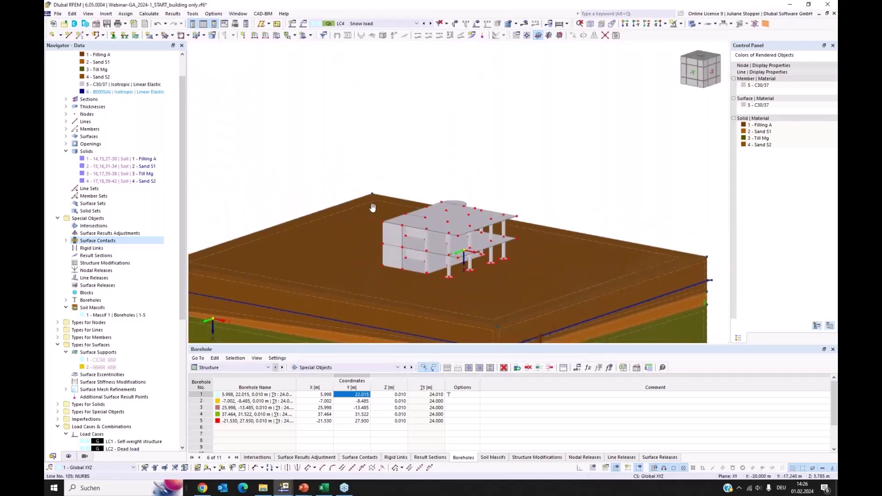
{"action": "middle_click_drag", "start_coordinate": [372, 208], "coordinate": [373, 135]}
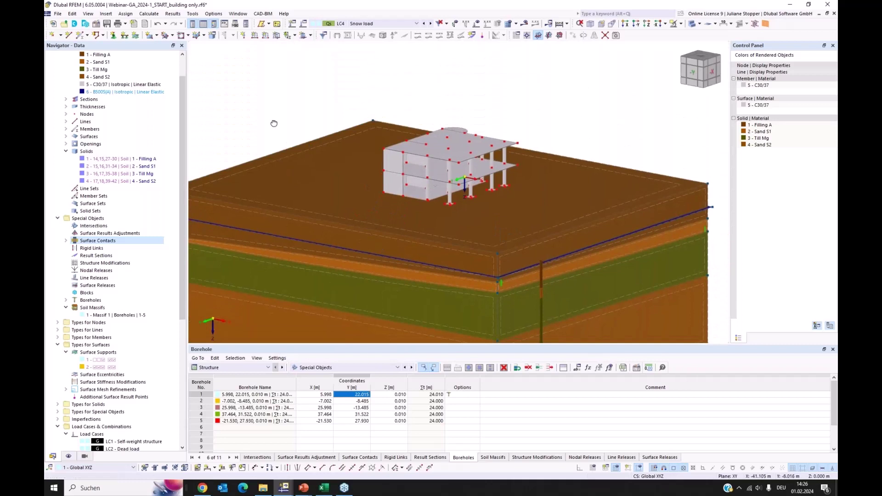
{"action": "middle_click_drag", "start_coordinate": [273, 123], "coordinate": [379, 86], "text": "ctrl"}
{"action": "middle_click_drag", "start_coordinate": [490, 203], "coordinate": [501, 202], "text": "ctrl"}
{"action": "left_click", "coordinate": [65, 240]}
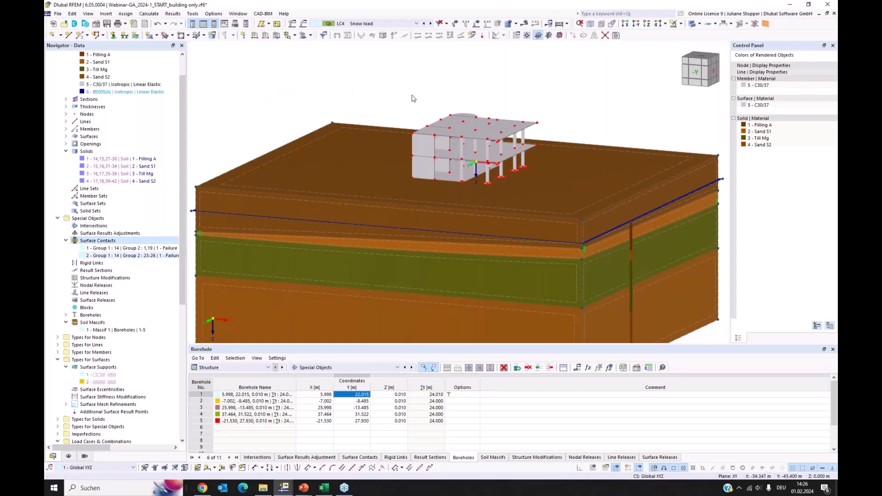
- Review the mesh settings for the general target length of finite elements and the target length for solids of type Soil
{"action": "scroll", "coordinate": [415, 99], "scroll_direction": "down", "scroll_amount": 1}
{"action": "scroll", "coordinate": [344, 100], "scroll_direction": "down", "scroll_amount": 3}
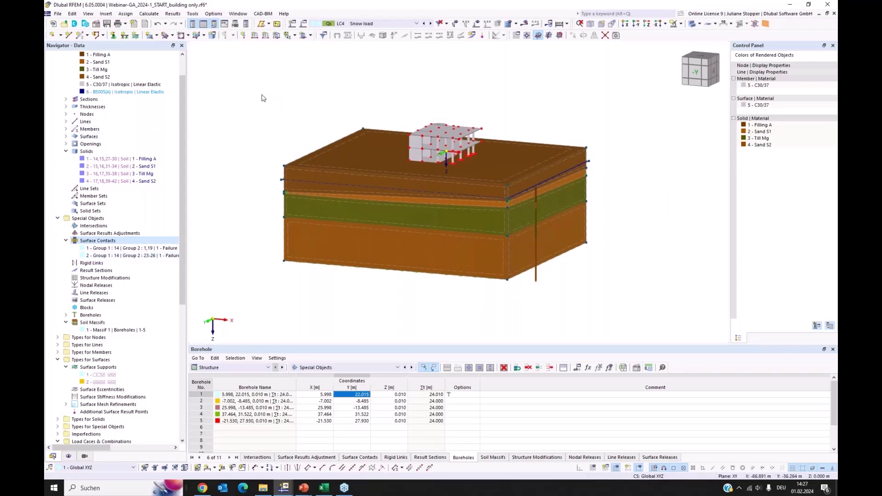
{"action": "left_click", "coordinate": [146, 14]}
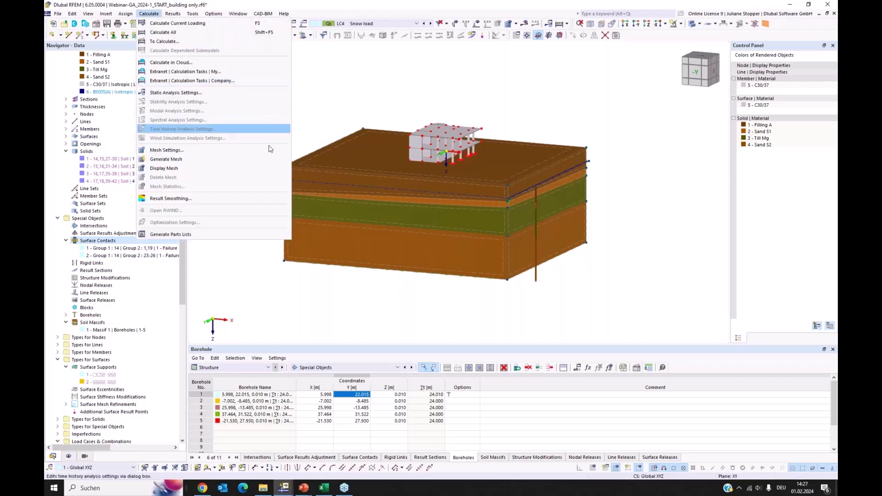
{"action": "left_click", "coordinate": [166, 151]}
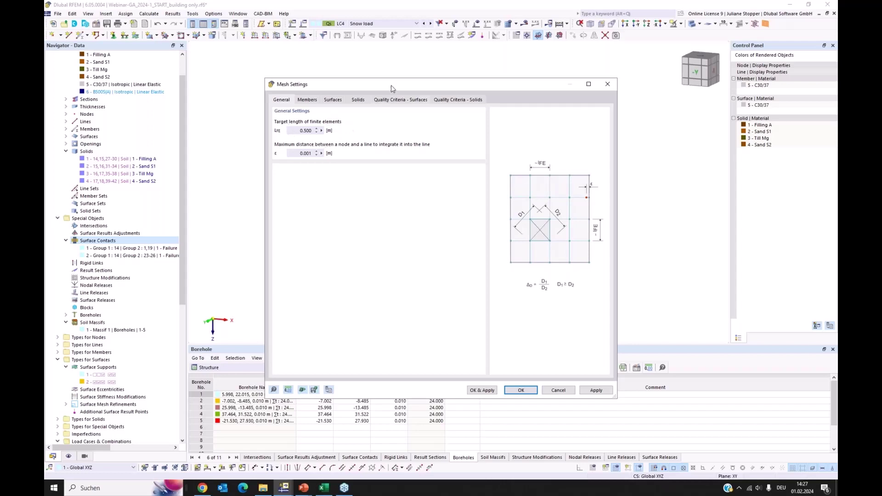
{"action": "left_click_drag", "start_coordinate": [377, 84], "coordinate": [582, 183]}
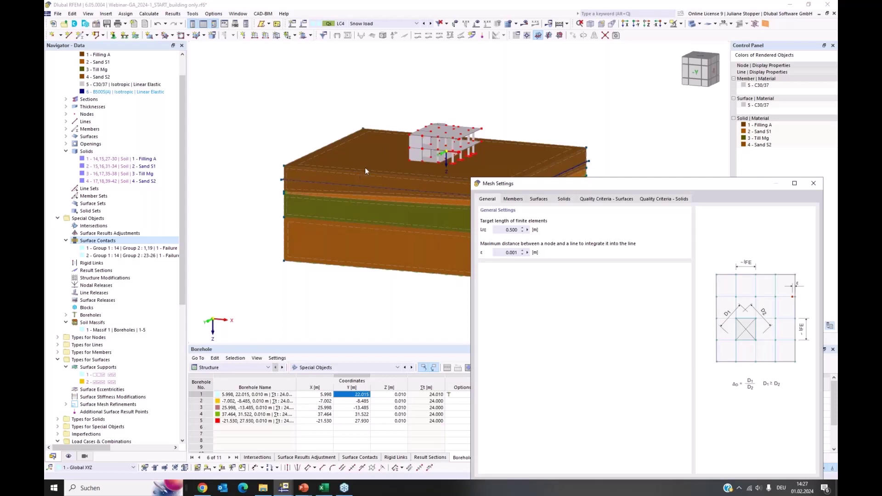
{"action": "left_click", "coordinate": [564, 201]}
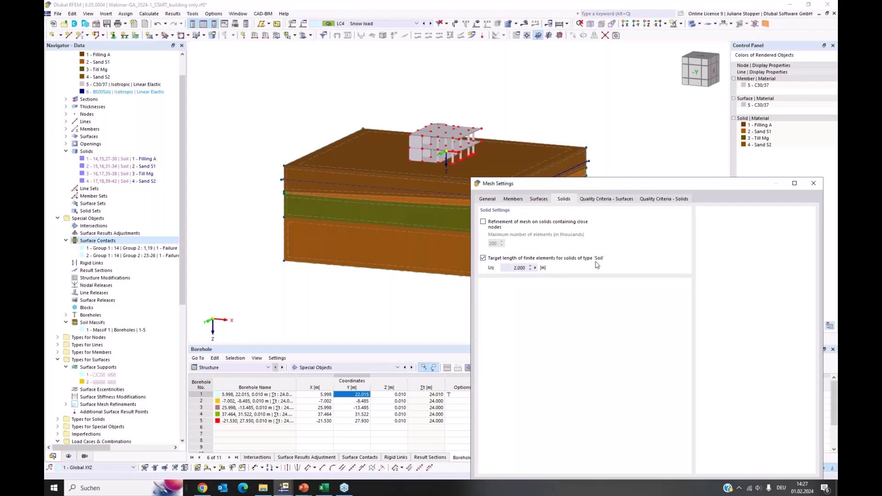
{"action": "left_click_drag", "start_coordinate": [643, 185], "coordinate": [648, 114]}
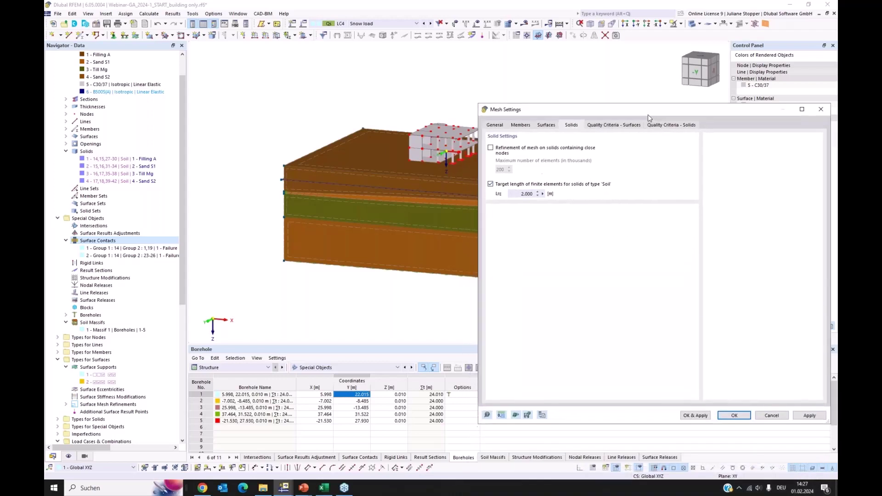
{"action": "left_click", "coordinate": [495, 125]}
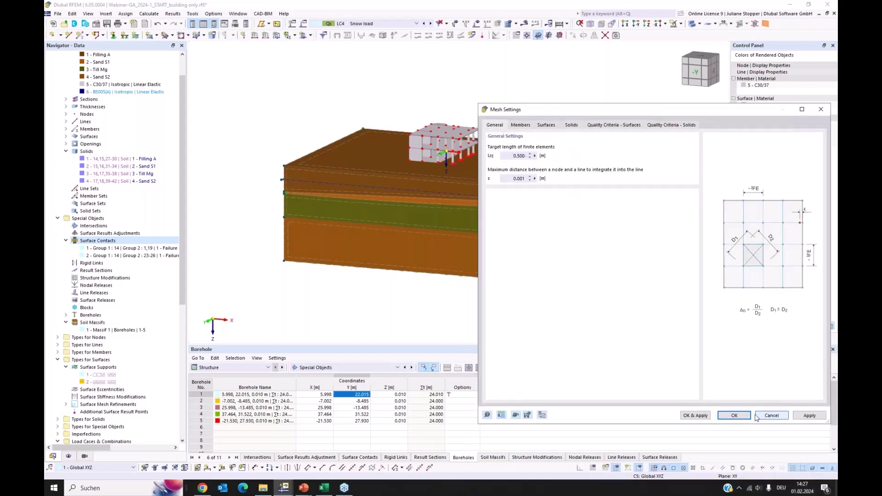
- Apply the mesh settings and generate the finite element mesh for the building and the soil massif
{"action": "left_click", "coordinate": [699, 415]}
{"action": "key", "text": "Return"}
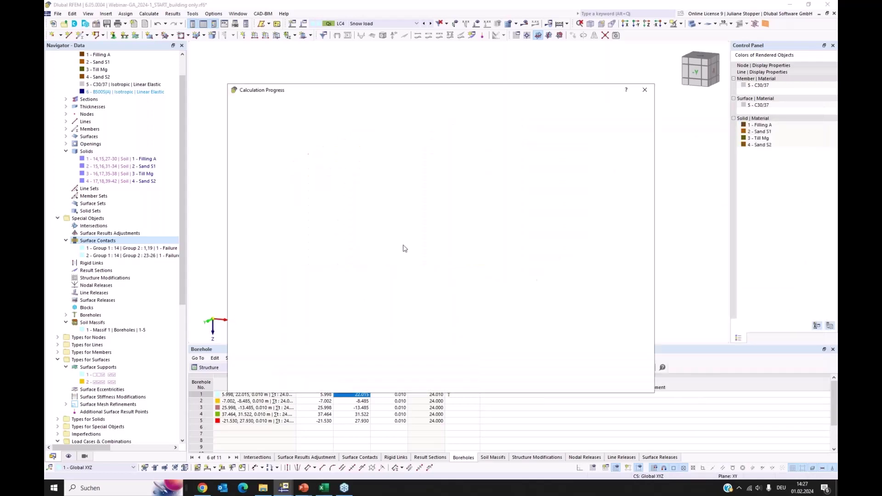
{"action": "left_click_drag", "start_coordinate": [296, 93], "coordinate": [459, 196]}
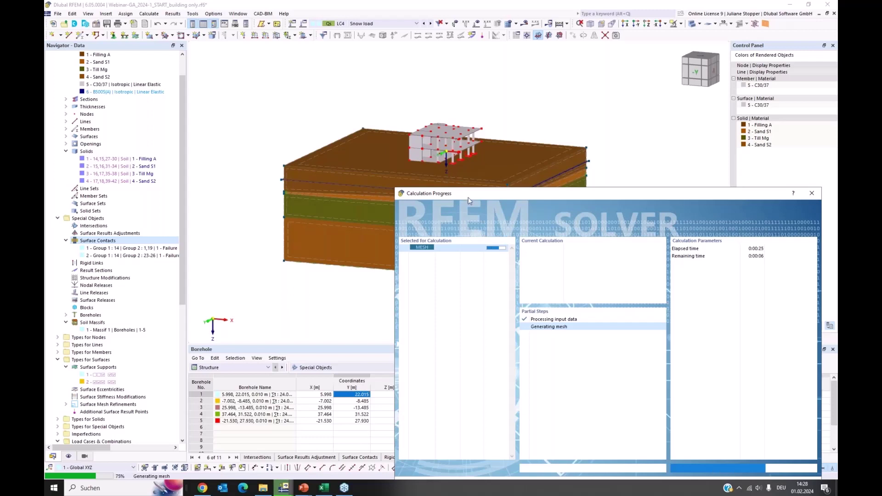
{"action": "mouse_move", "coordinate": [470, 201]}
{"action": "left_mouse_down"}
{"action": "mouse_move", "coordinate": [484, 216]}
{"action": "mouse_move", "coordinate": [488, 272]}
{"action": "mouse_move", "coordinate": [466, 186]}
{"action": "left_mouse_up"}
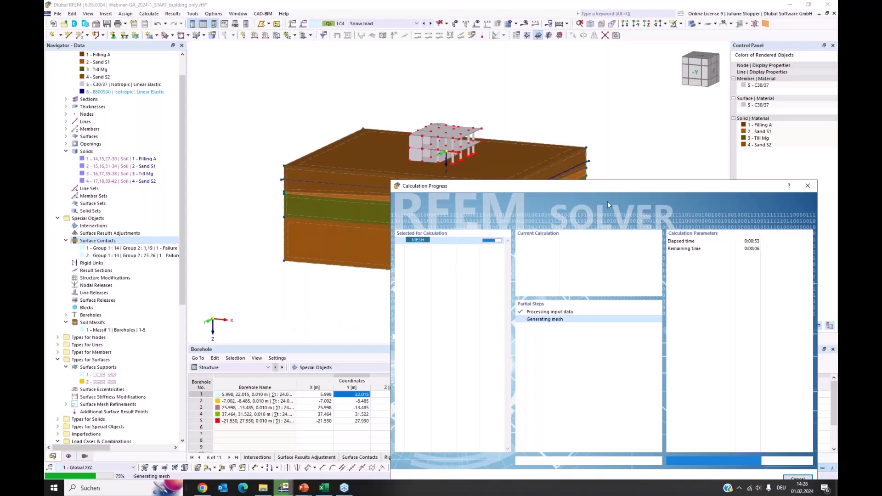
{"action": "left_click_drag", "start_coordinate": [609, 180], "coordinate": [605, 86]}
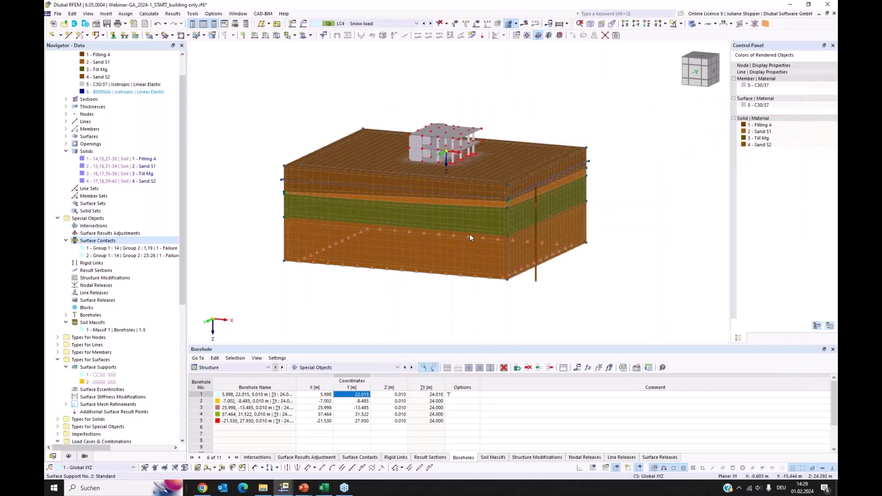
- Inspect the generated mesh on the building and soil massif and check the mesh statistics
{"action": "scroll", "coordinate": [470, 234], "scroll_direction": "up", "scroll_amount": 4}
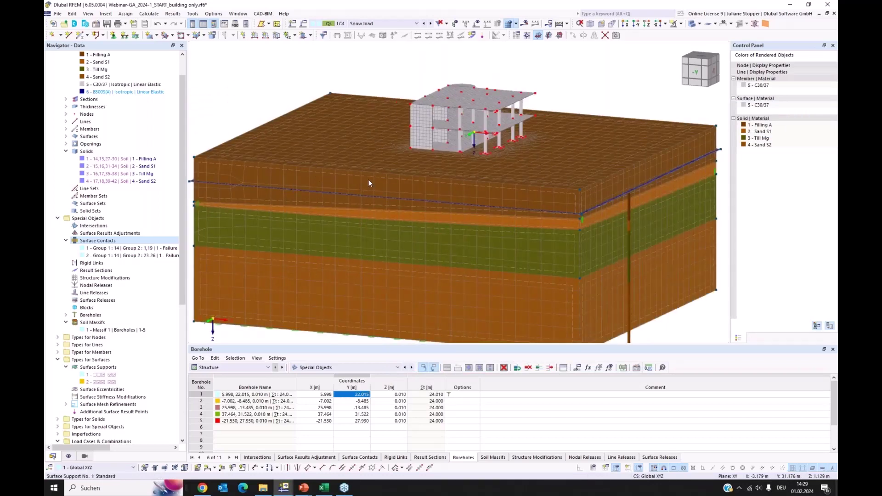
{"action": "scroll", "coordinate": [467, 134], "scroll_direction": "up", "scroll_amount": 4}
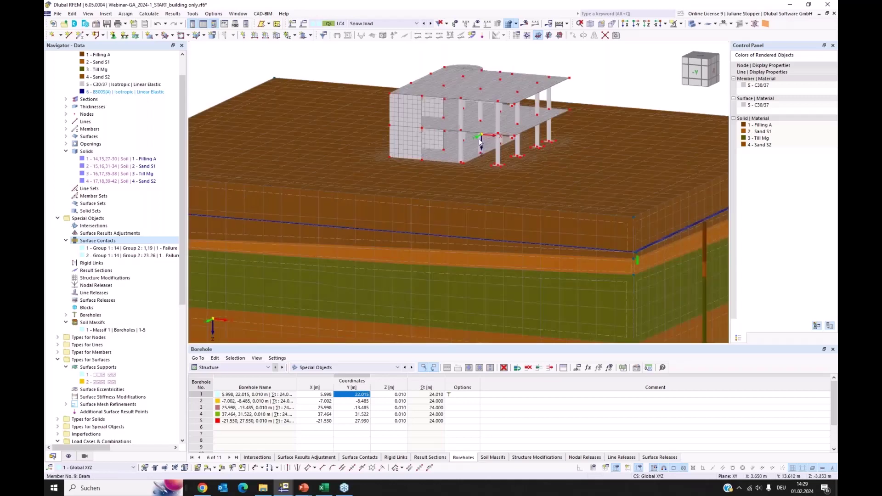
{"action": "scroll", "coordinate": [517, 146], "scroll_direction": "down", "scroll_amount": 5}
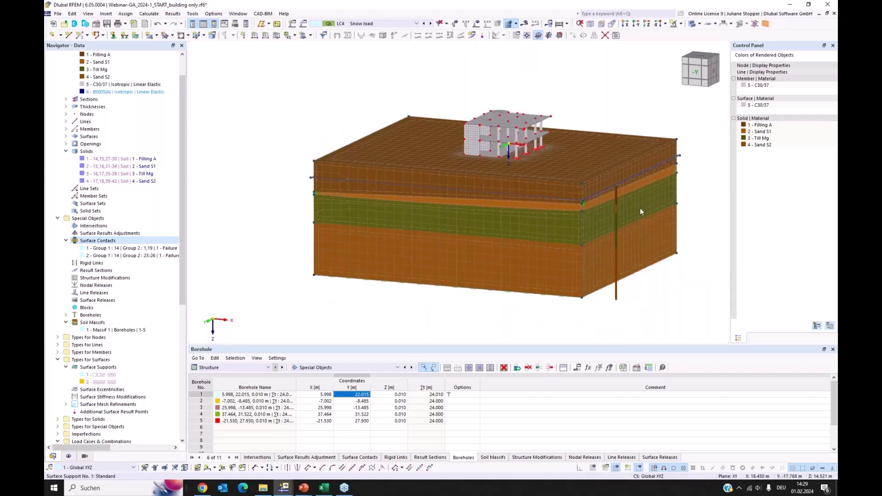
{"action": "middle_click_drag", "start_coordinate": [623, 213], "coordinate": [619, 212], "text": "ctrl"}
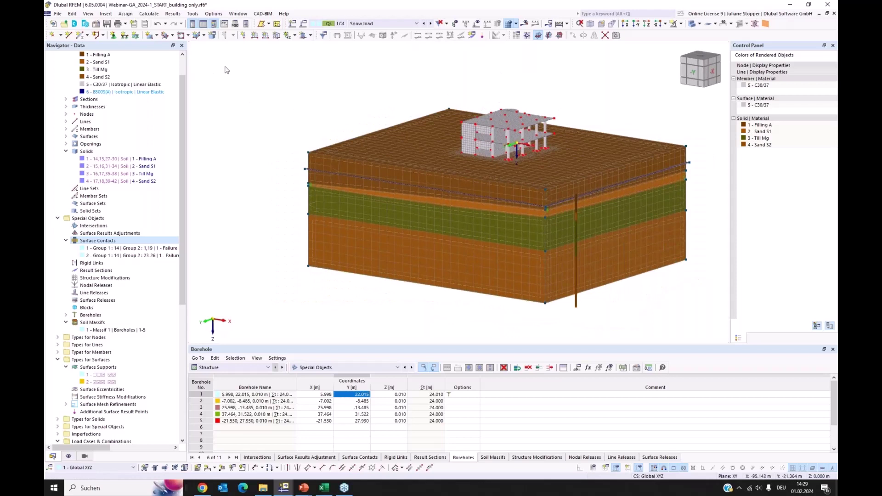
{"action": "left_click", "coordinate": [148, 13]}
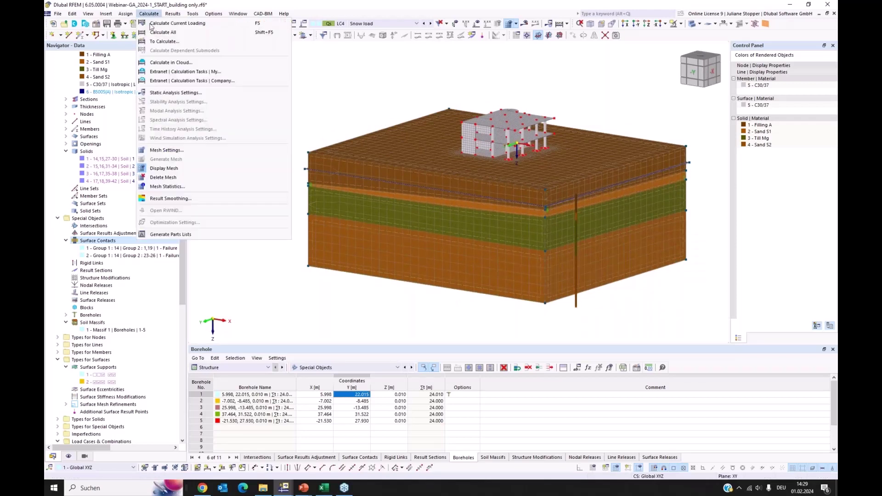
{"action": "left_click", "coordinate": [173, 188]}
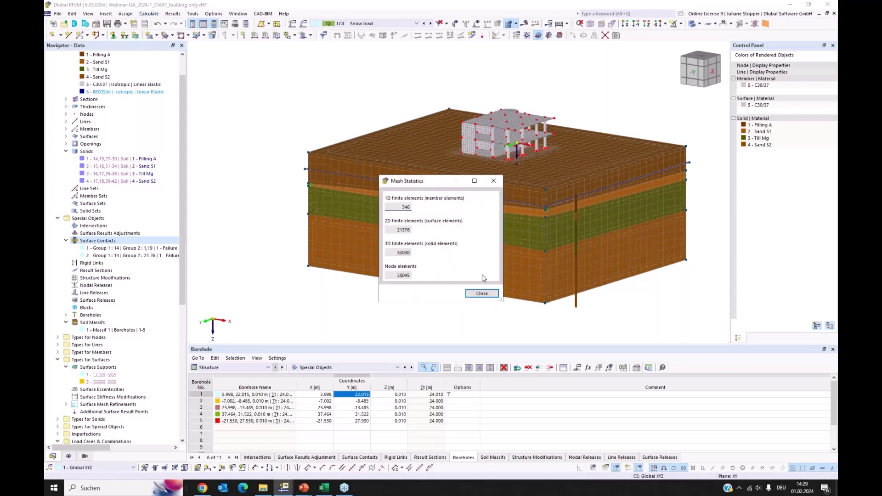
{"action": "left_click", "coordinate": [493, 183]}
{"action": "middle_click_drag", "start_coordinate": [688, 142], "coordinate": [621, 147]}
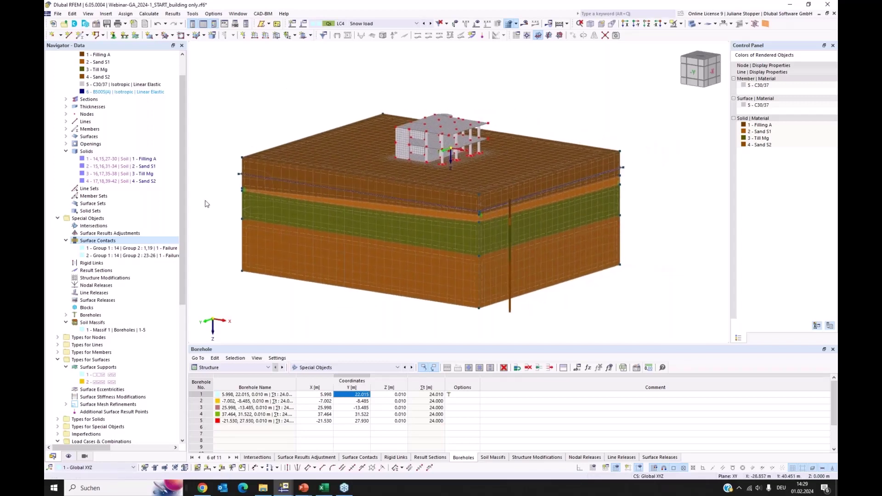
- Review load cases LC1 to LC4, displaying the building loads for the dead load and snow load cases and hiding them again
{"action": "scroll", "coordinate": [182, 200], "scroll_direction": "up", "scroll_amount": 2}
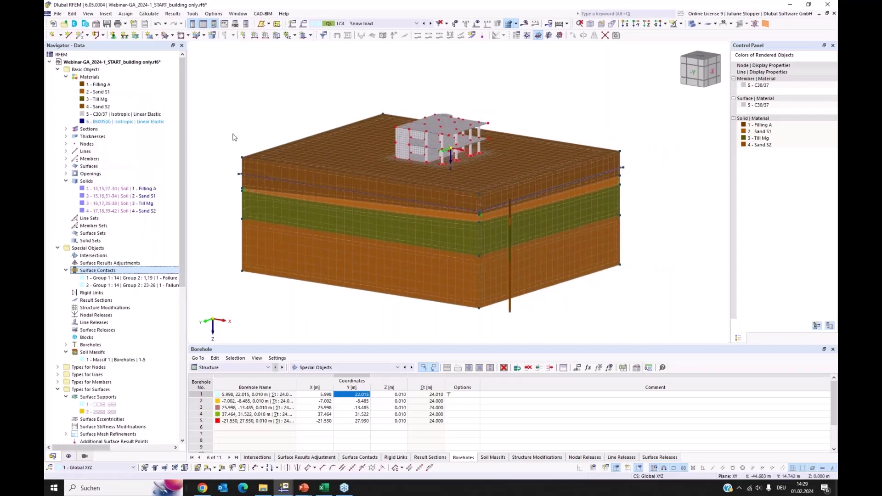
{"action": "left_click", "coordinate": [392, 26]}
{"action": "left_click", "coordinate": [379, 31]}
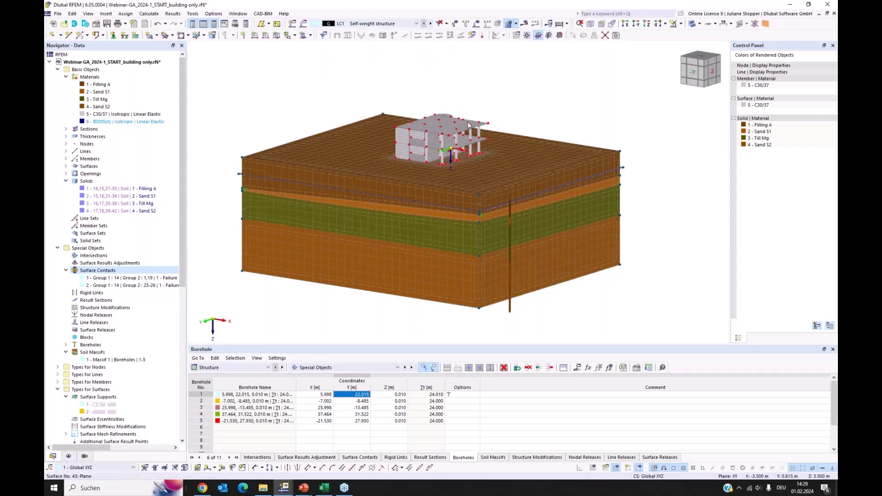
{"action": "left_click", "coordinate": [431, 23]}
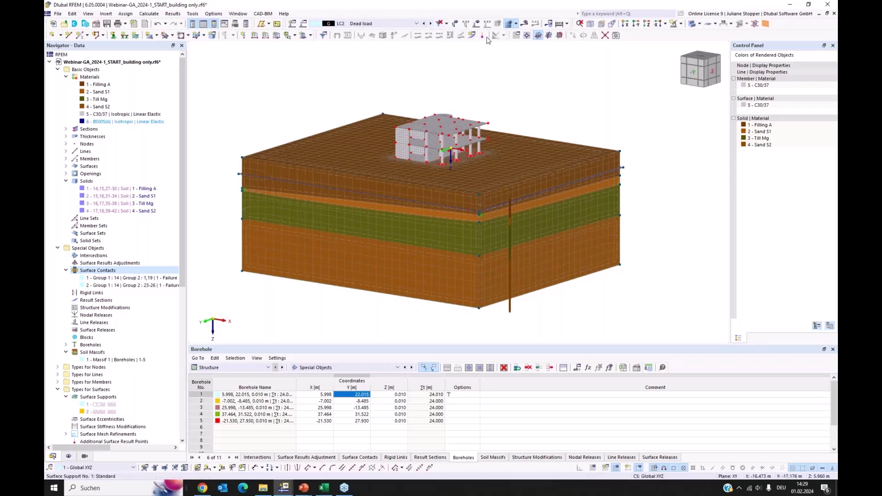
{"action": "left_click", "coordinate": [476, 26]}
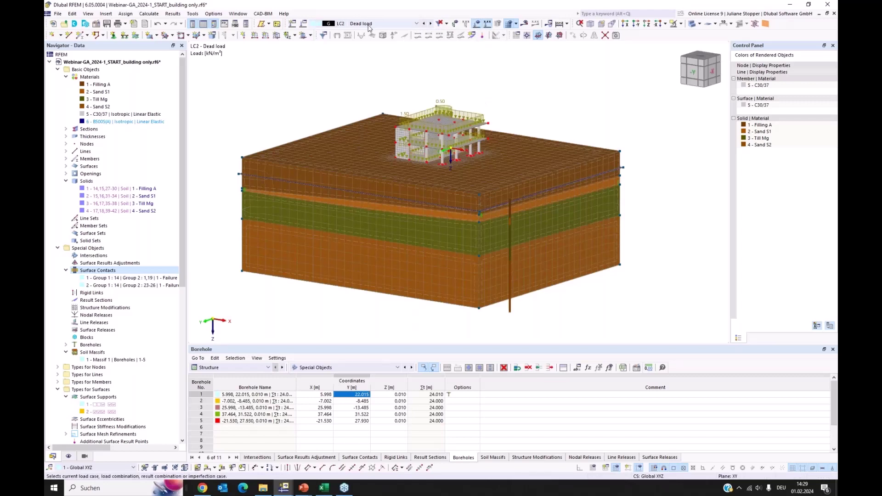
{"action": "left_click", "coordinate": [430, 24]}
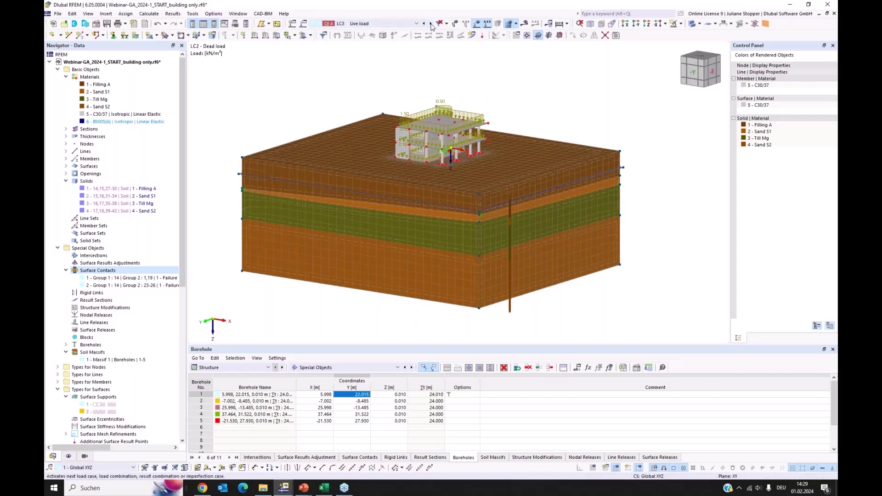
{"action": "left_click", "coordinate": [430, 24]}
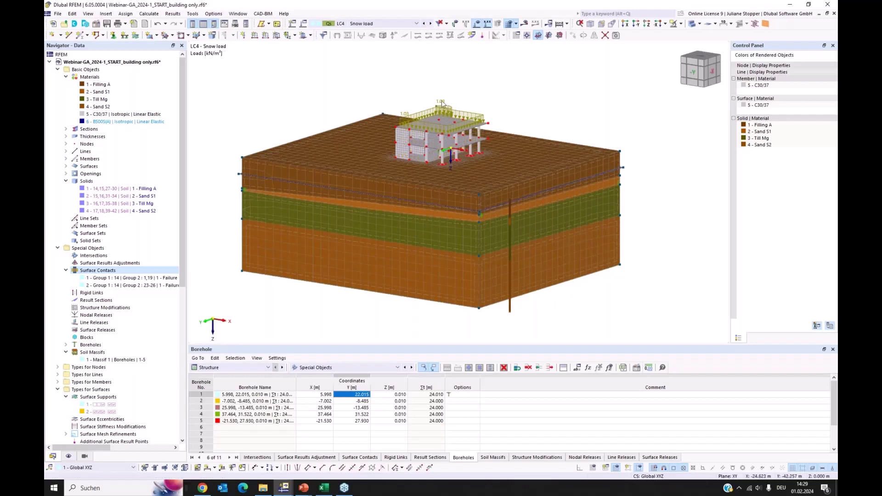
{"action": "left_click", "coordinate": [477, 24]}
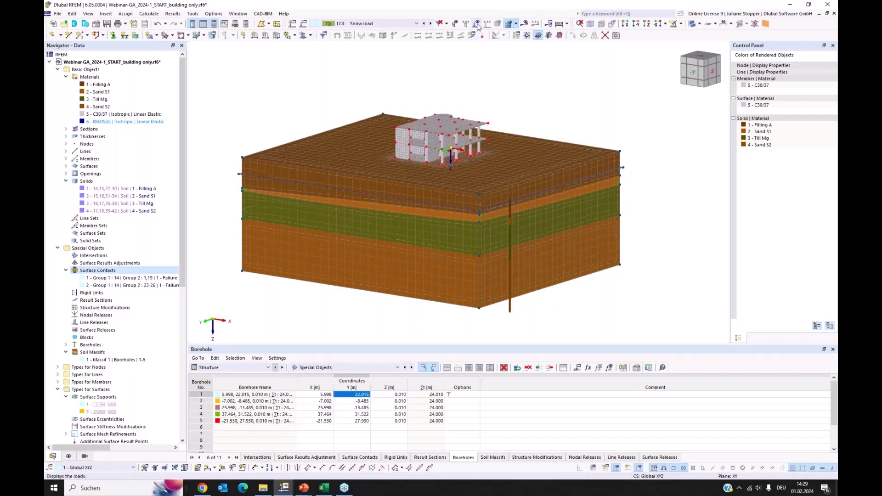
{"action": "left_click", "coordinate": [478, 26]}
{"action": "left_click", "coordinate": [478, 26]}
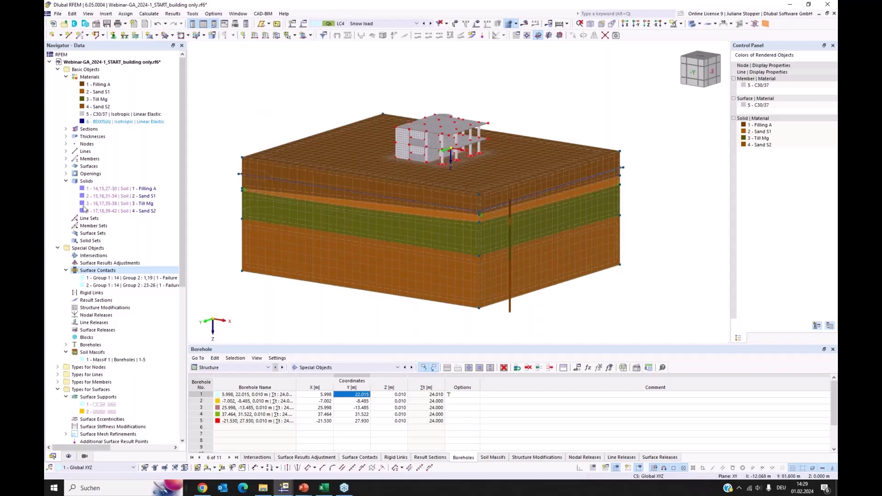
- Copy load case LC1 Self-weight structure as a new load case and name it Self-weight soil
{"action": "scroll", "coordinate": [106, 288], "scroll_direction": "down", "scroll_amount": 8}
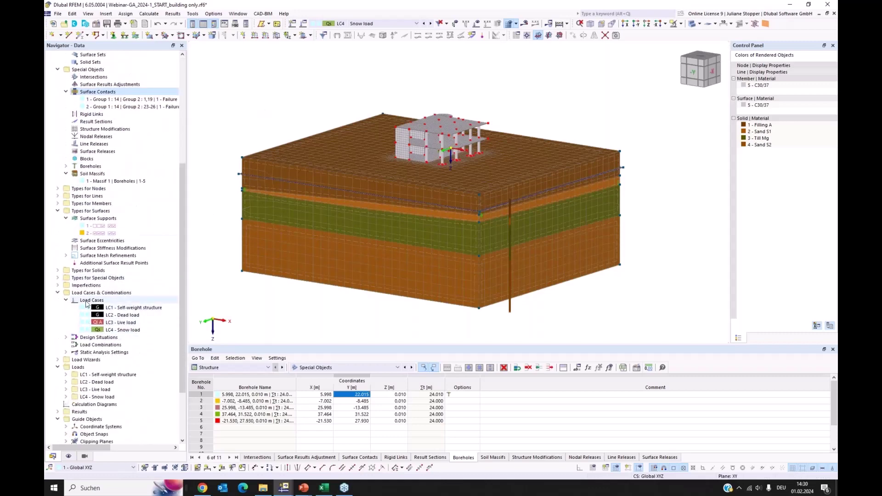
{"action": "right_click", "coordinate": [85, 304]}
{"action": "left_click", "coordinate": [104, 307]}
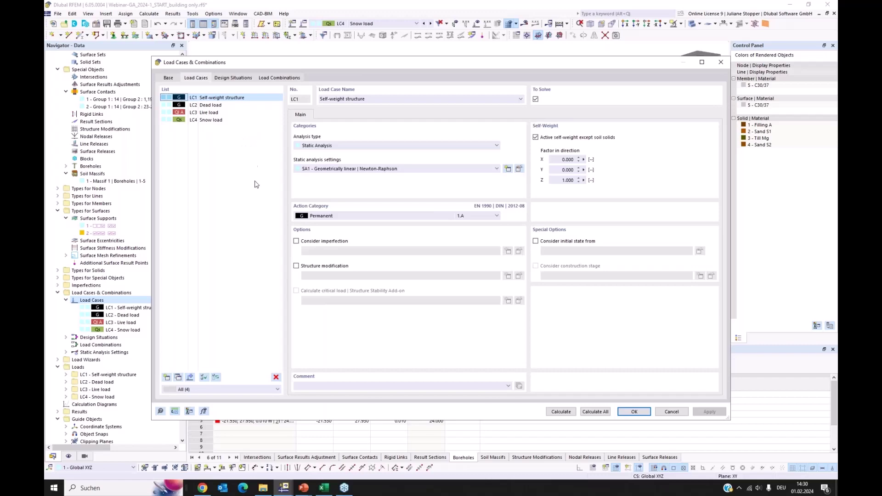
{"action": "left_click_drag", "start_coordinate": [331, 65], "coordinate": [428, 78]}
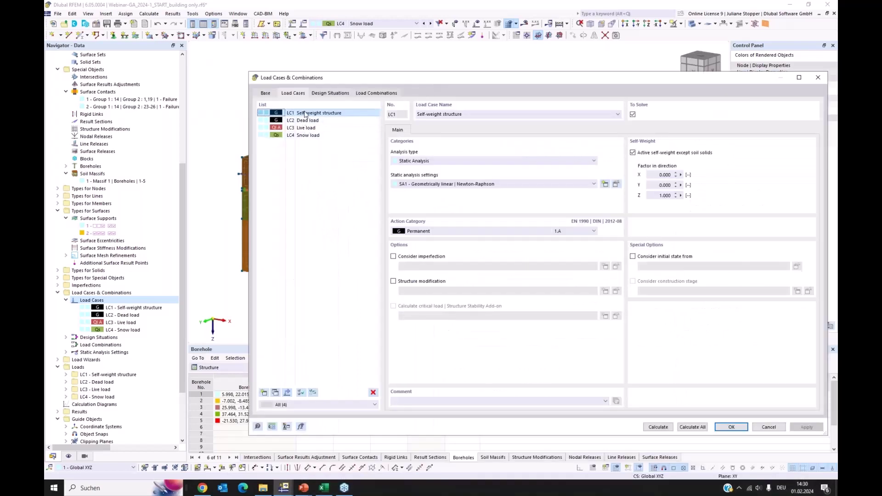
{"action": "left_click", "coordinate": [275, 393]}
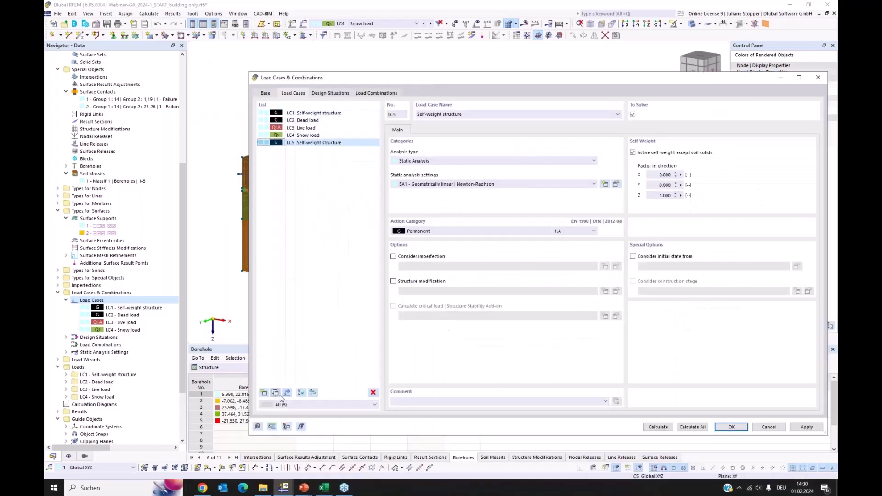
{"action": "left_click", "coordinate": [442, 114]}
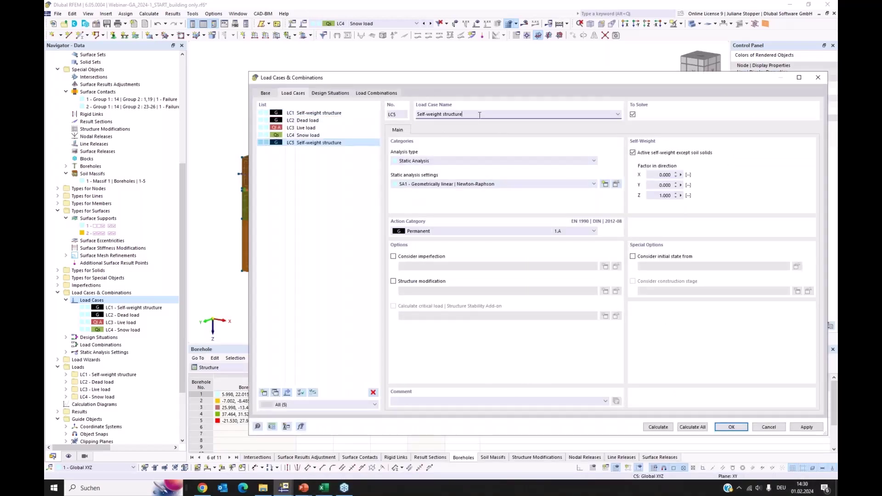
{"action": "double_click", "coordinate": [442, 114]}
{"action": "type", "text": "soil"}
{"action": "left_click", "coordinate": [347, 211]}
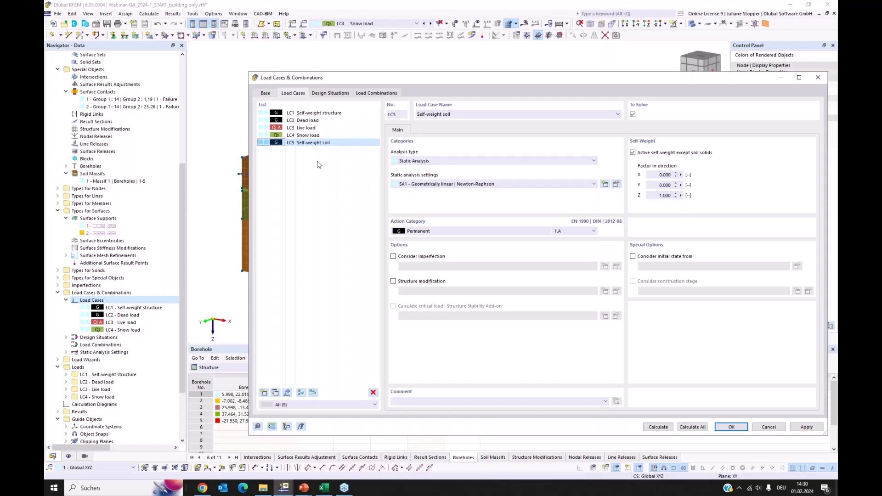
{"action": "left_click", "coordinate": [334, 146]}
- Set the action category of the Self-weight soil load case to Permanent/Soil
{"action": "left_click_drag", "start_coordinate": [514, 76], "coordinate": [447, 54]}
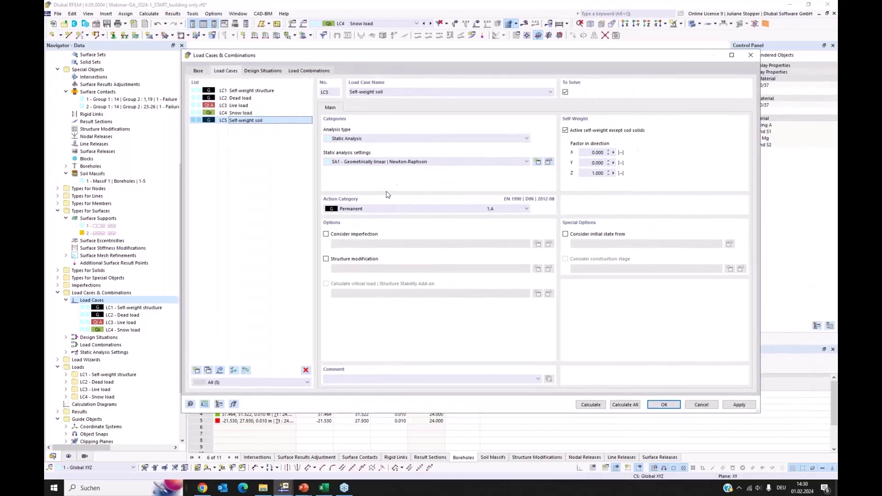
{"action": "left_click", "coordinate": [380, 209]}
{"action": "scroll", "coordinate": [376, 294], "scroll_direction": "down", "scroll_amount": 1}
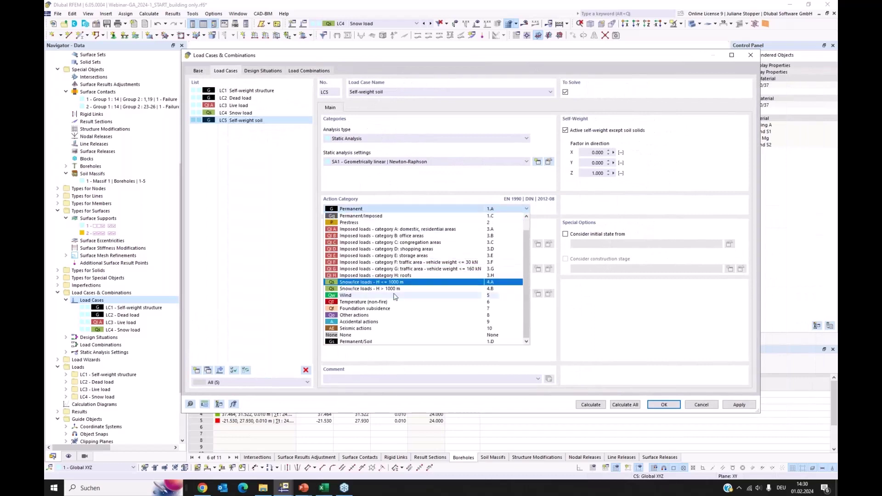
{"action": "left_click", "coordinate": [367, 343]}
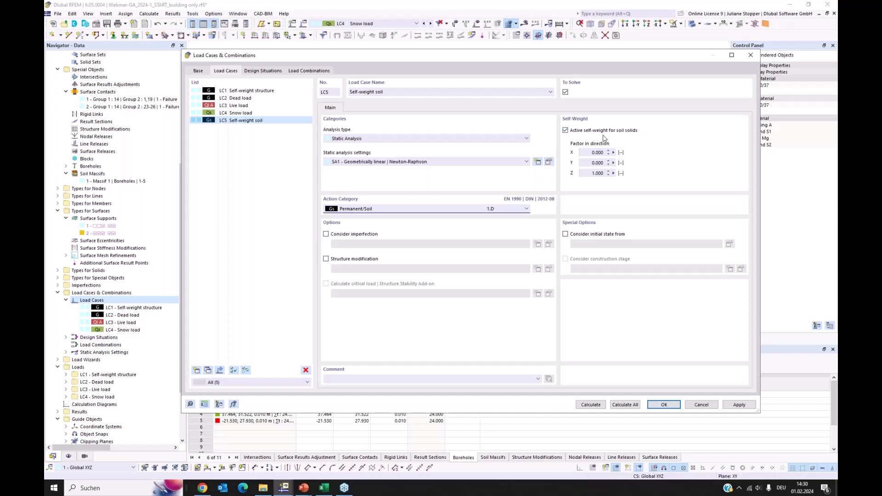
- Compare the self-weight settings of load case LC1 Self-weight structure with those of LC5 Self-weight soil
{"action": "left_click_drag", "start_coordinate": [491, 61], "coordinate": [560, 103]}
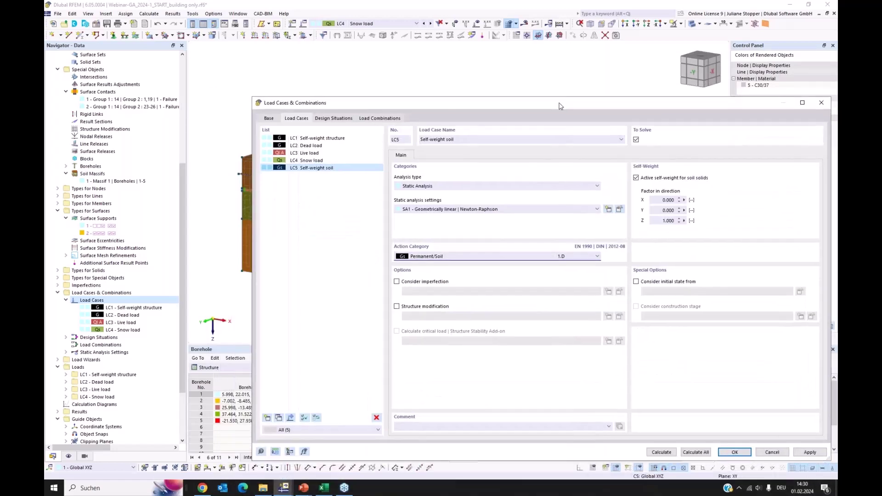
{"action": "left_click", "coordinate": [307, 138]}
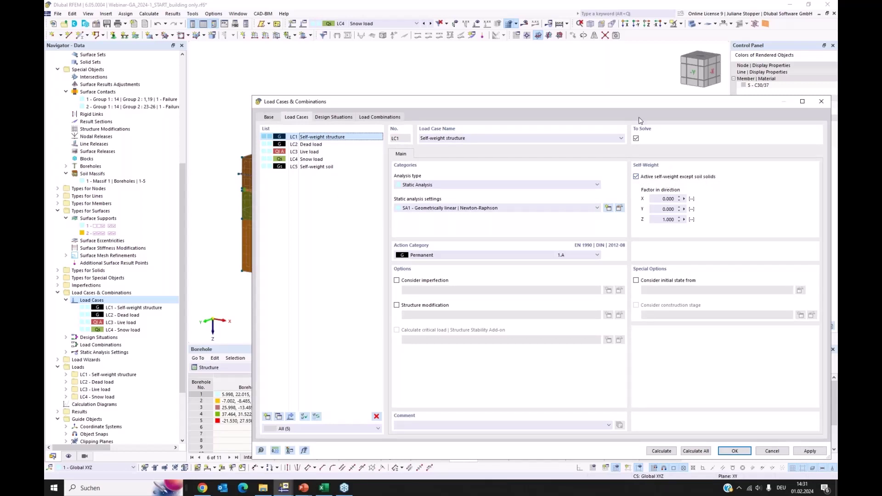
{"action": "left_click_drag", "start_coordinate": [622, 107], "coordinate": [582, 122]}
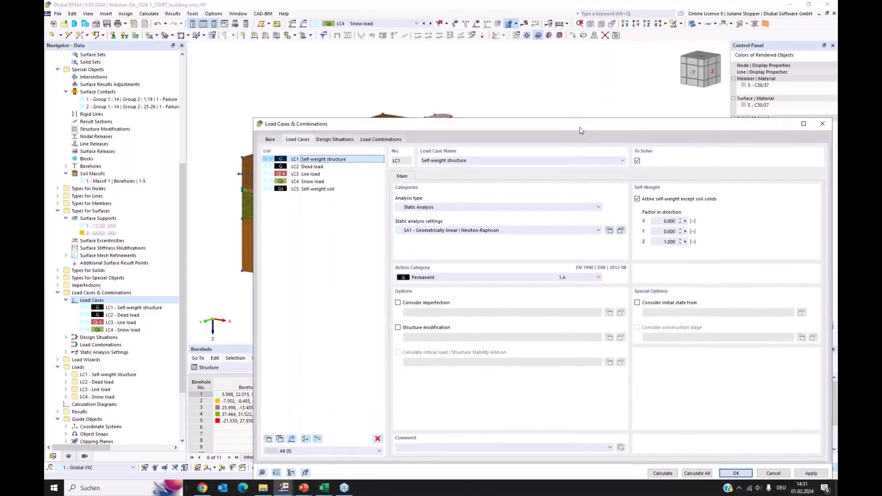
{"action": "left_click", "coordinate": [327, 190]}
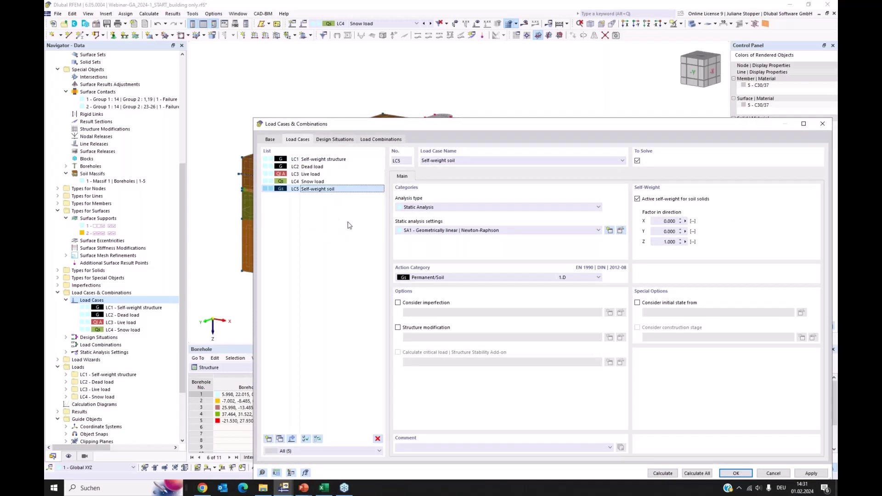
- Copy static analysis settings SA1 as a new set and activate Equilibrium for undeformed structure in the copy
{"action": "left_click", "coordinate": [621, 231]}
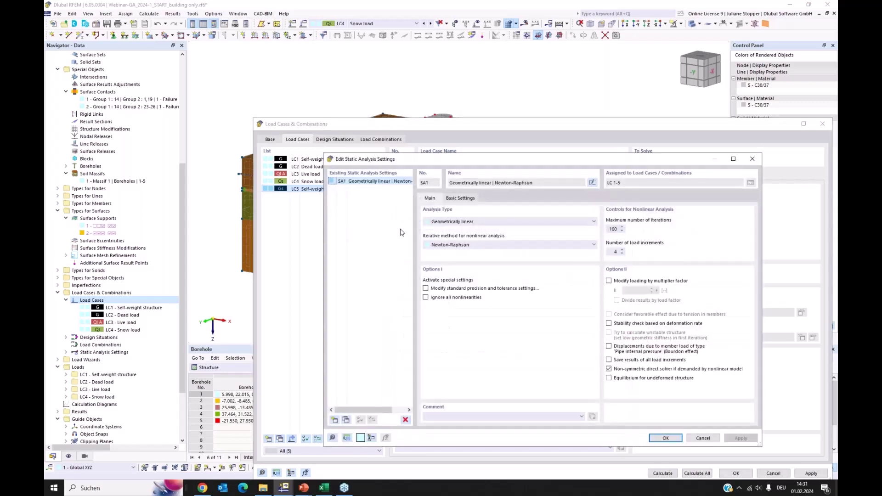
{"action": "left_click_drag", "start_coordinate": [530, 160], "coordinate": [547, 107]}
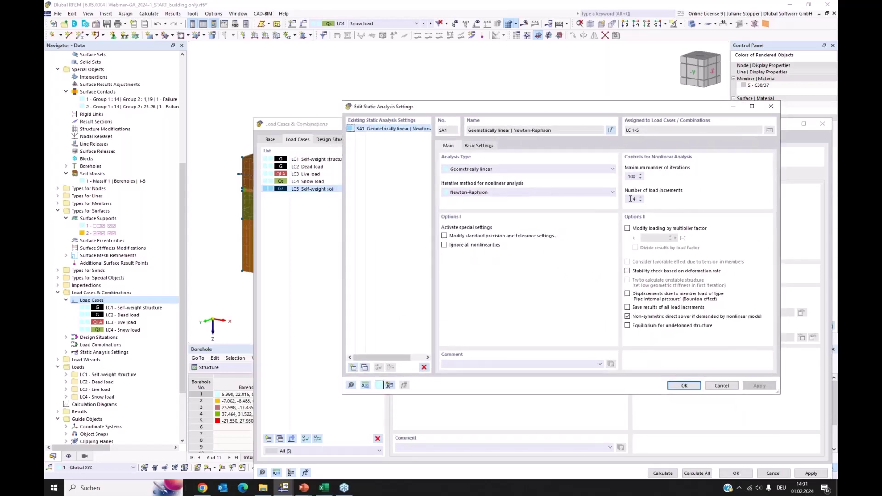
{"action": "left_click_drag", "start_coordinate": [631, 198], "coordinate": [642, 200]}
{"action": "left_click", "coordinate": [633, 199]}
{"action": "left_click", "coordinate": [387, 130]}
{"action": "left_click", "coordinate": [365, 367]}
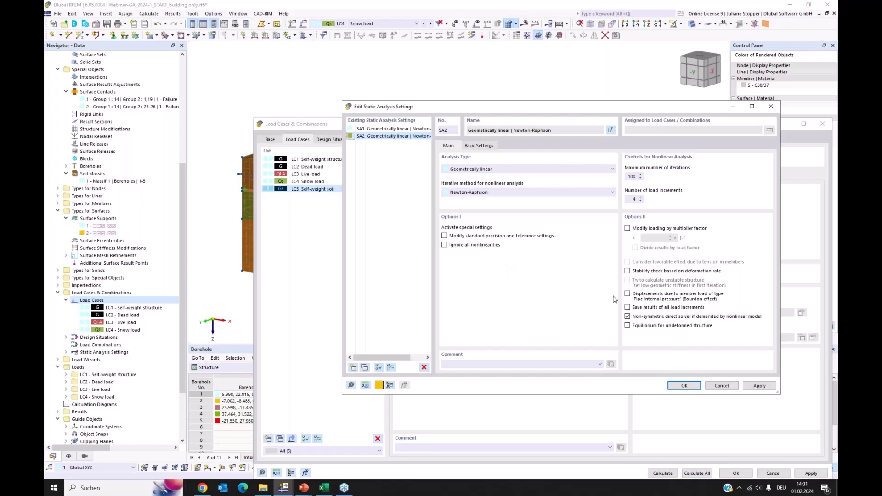
{"action": "left_click", "coordinate": [627, 326]}
{"action": "left_click_drag", "start_coordinate": [589, 110], "coordinate": [573, 111]}
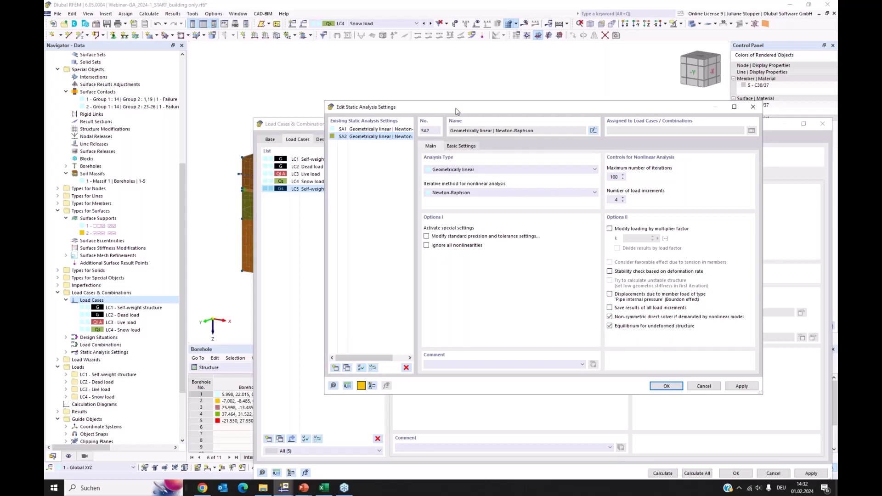
- Give the copied static analysis settings the user-defined name "=SA1 for undeformed structure" and accept the settings
{"action": "left_click", "coordinate": [593, 131]}
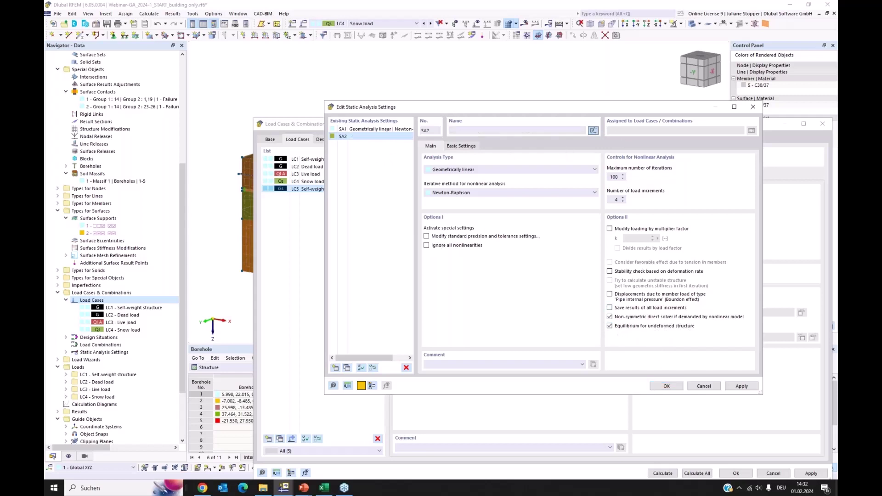
{"action": "left_click", "coordinate": [474, 133]}
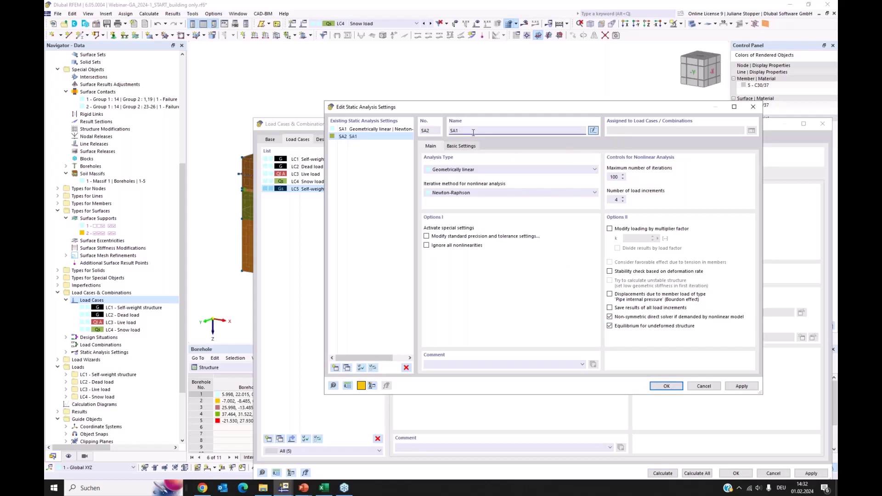
{"action": "type", "text": "SA1 for unde"}
{"action": "type", "text": "="}
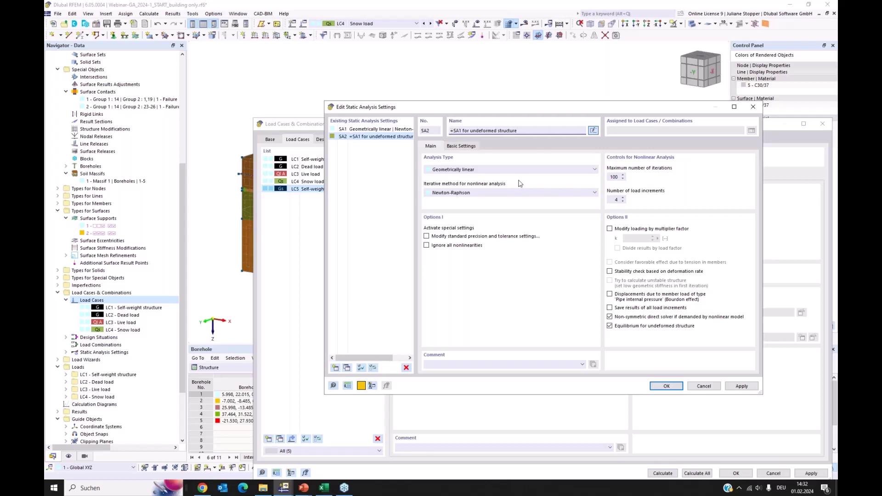
{"action": "left_click", "coordinate": [666, 387]}
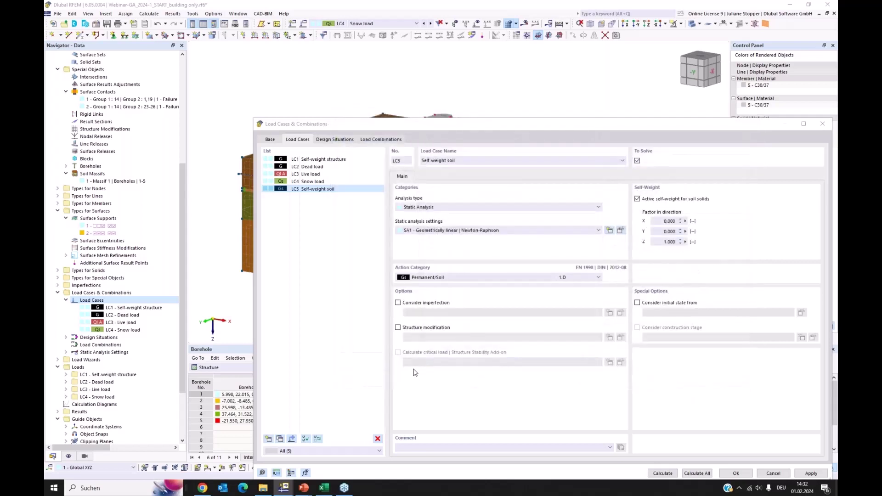
- Assign static analysis settings SA2 to load case LC5 Self-weight soil and apply the change
{"action": "left_click", "coordinate": [333, 191]}
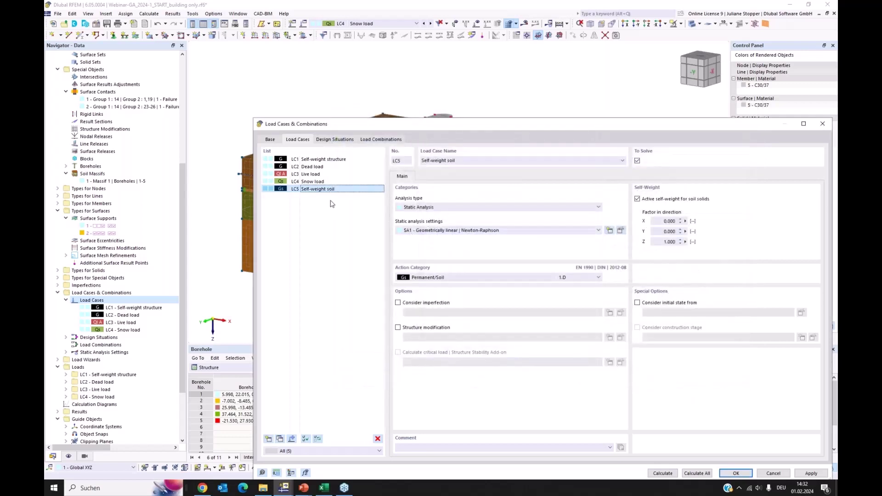
{"action": "left_click", "coordinate": [469, 232]}
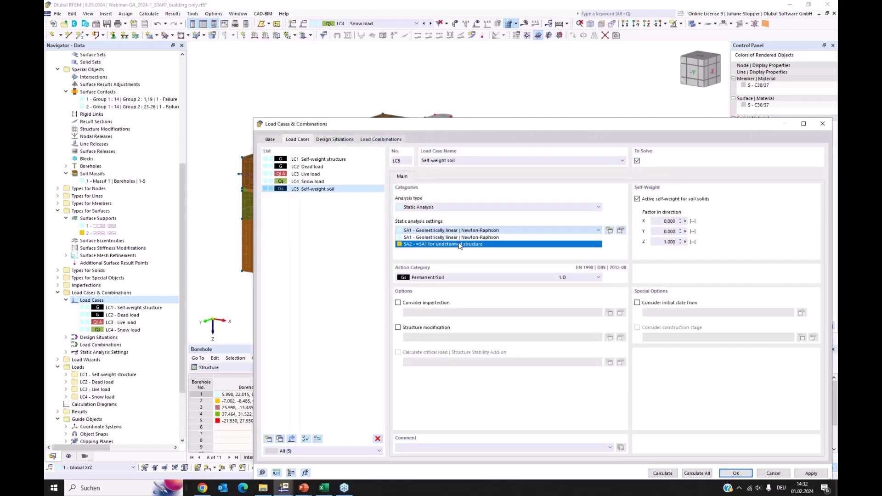
{"action": "left_click", "coordinate": [459, 242]}
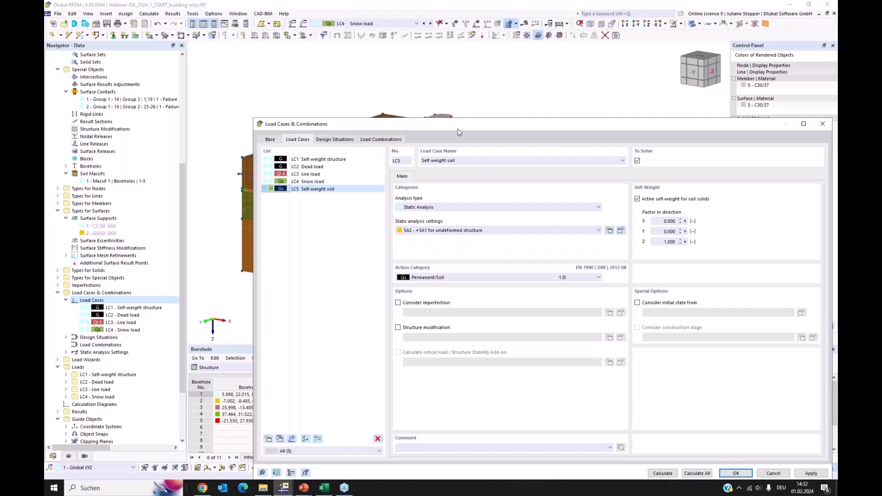
{"action": "left_click_drag", "start_coordinate": [459, 124], "coordinate": [392, 76]}
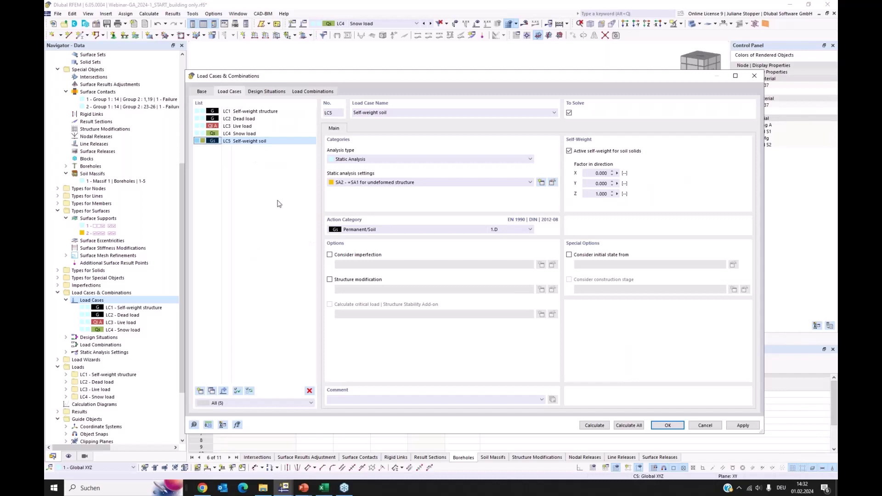
{"action": "left_click", "coordinate": [735, 427]}
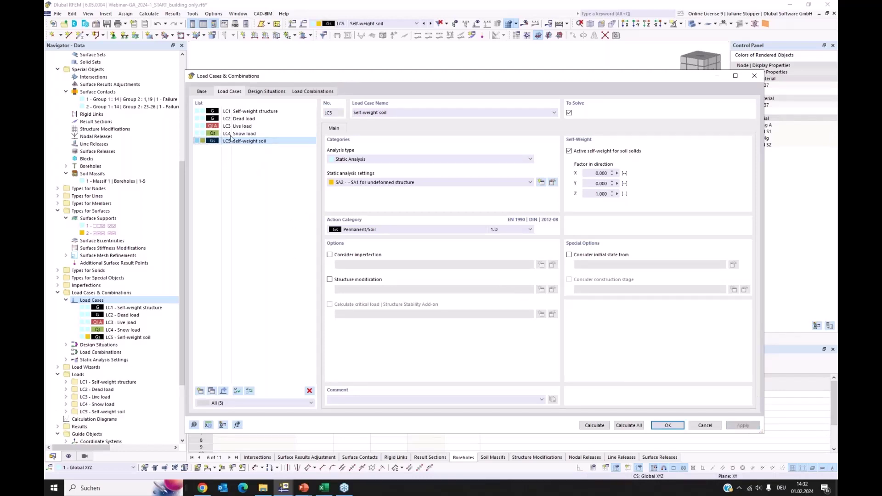
- Activate the combination wizard and review the load cases and the generated actions
{"action": "left_click", "coordinate": [202, 92]}
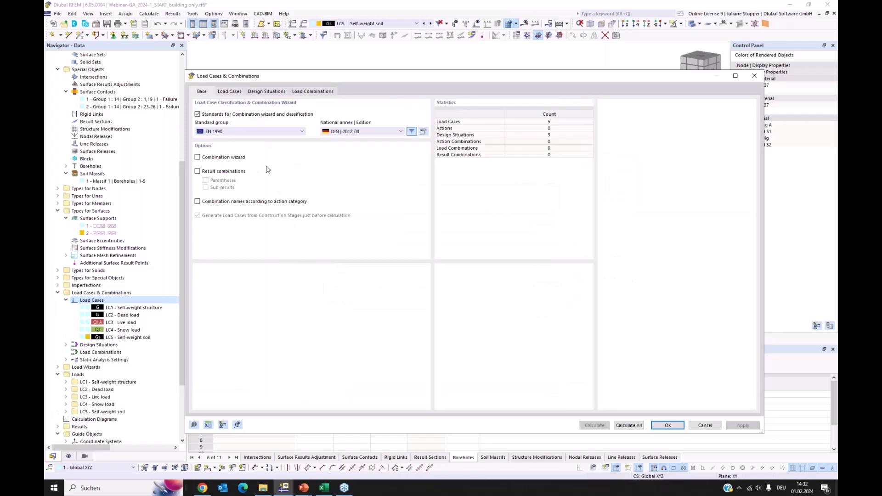
{"action": "left_click", "coordinate": [198, 158]}
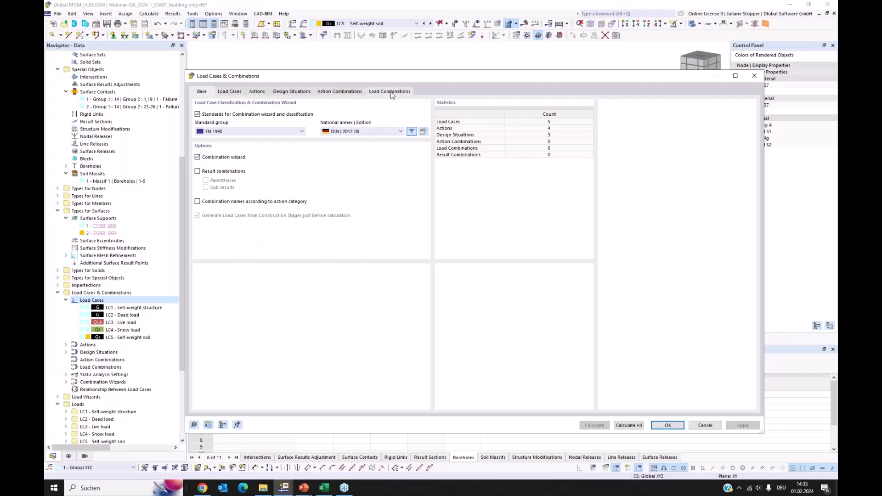
{"action": "left_click", "coordinate": [230, 91]}
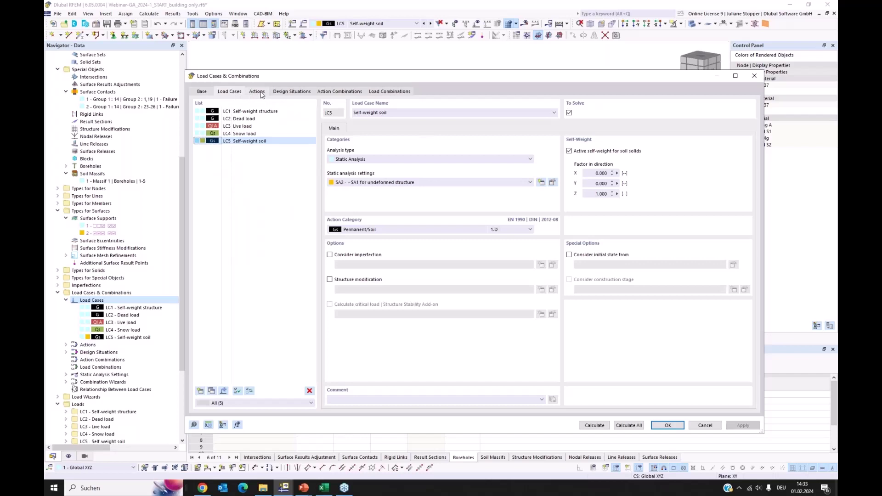
{"action": "left_click", "coordinate": [260, 92]}
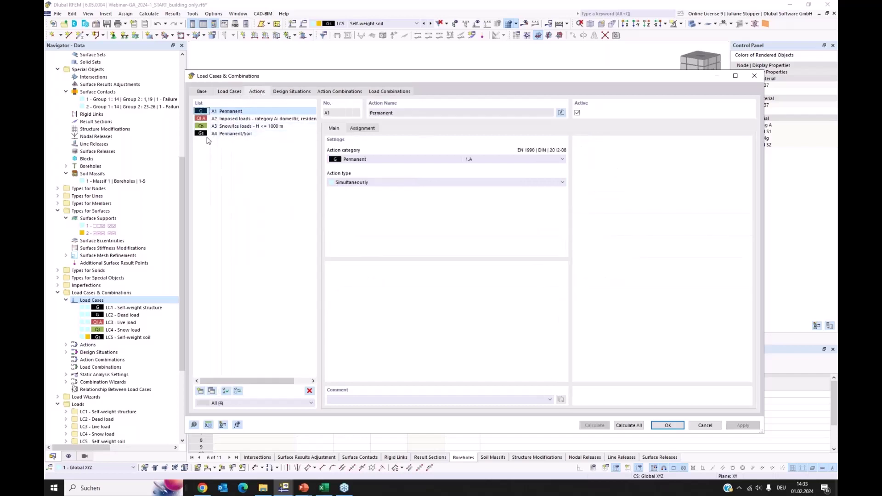
- Deactivate design situations DS1 ULS (STR/GEO) - Permanent and transient and DS2 SLS - Characteristic
{"action": "left_click", "coordinate": [291, 91]}
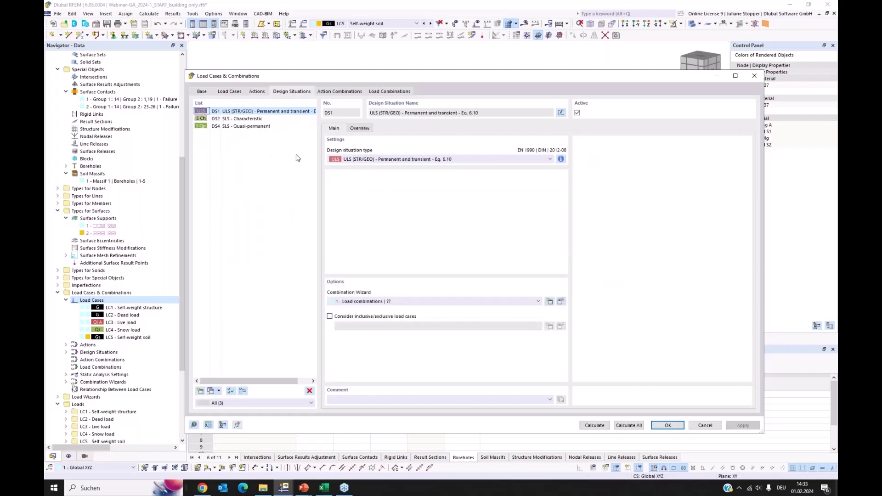
{"action": "left_click", "coordinate": [260, 120], "text": "ctrl"}
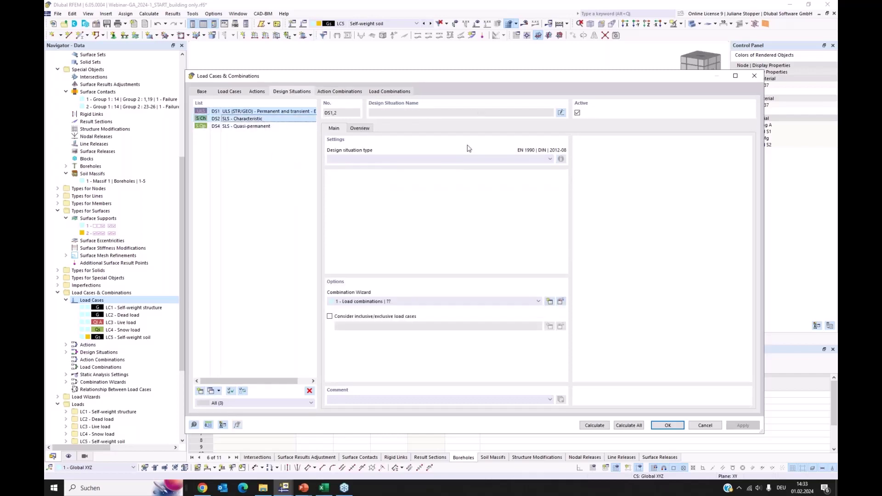
{"action": "left_click", "coordinate": [577, 113]}
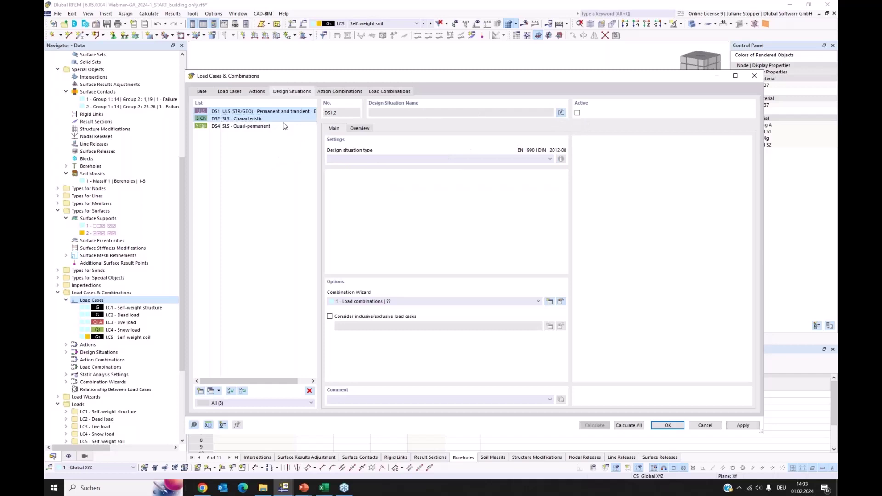
{"action": "left_click", "coordinate": [242, 112]}
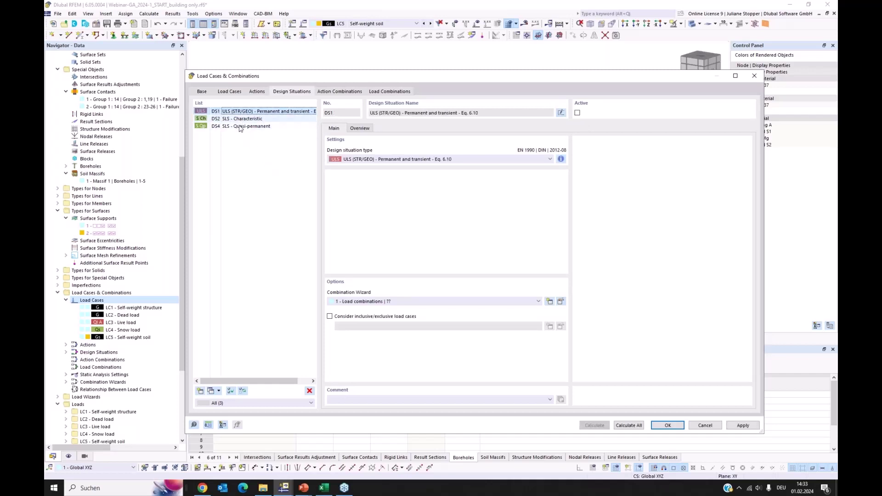
- For the combination wizard of design situation DS4, choose static analysis settings SA1 and turn off the consideration of imperfection cases
{"action": "left_click", "coordinate": [258, 126]}
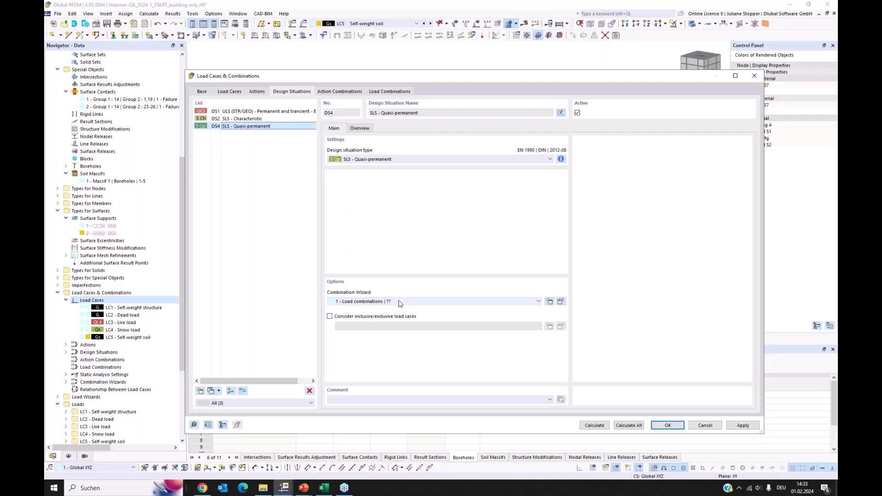
{"action": "left_click", "coordinate": [561, 301]}
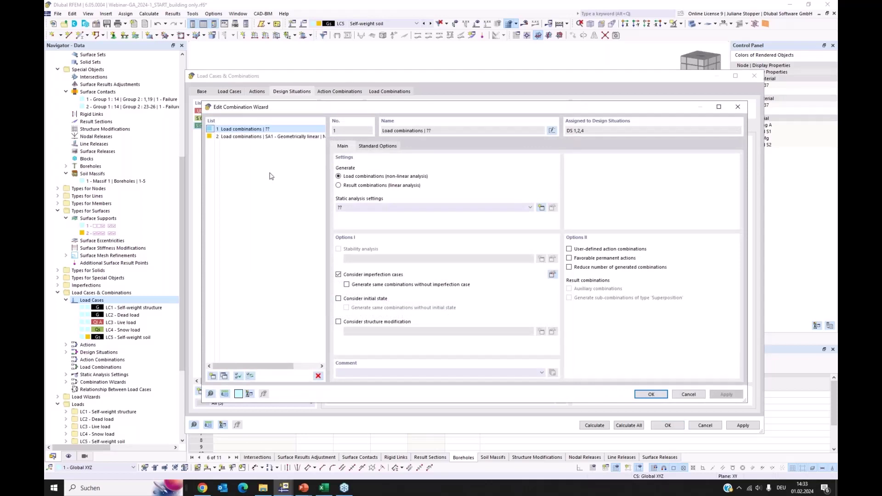
{"action": "left_click", "coordinate": [381, 209]}
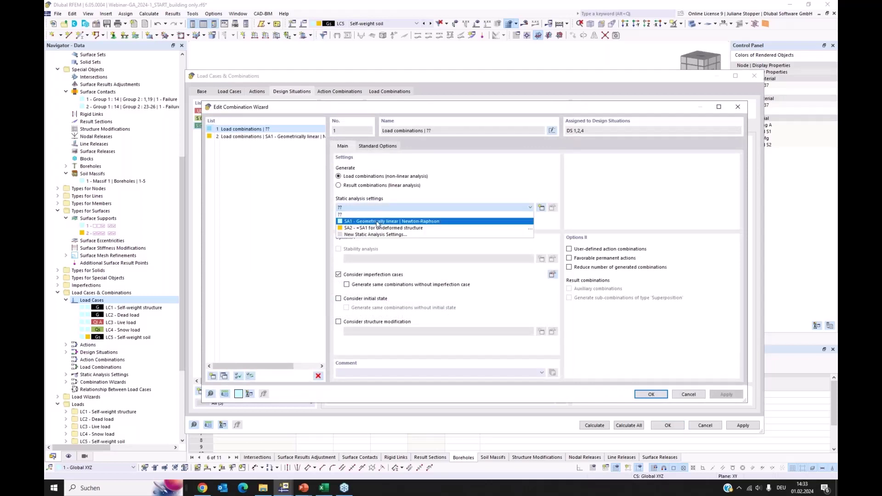
{"action": "left_click", "coordinate": [379, 220]}
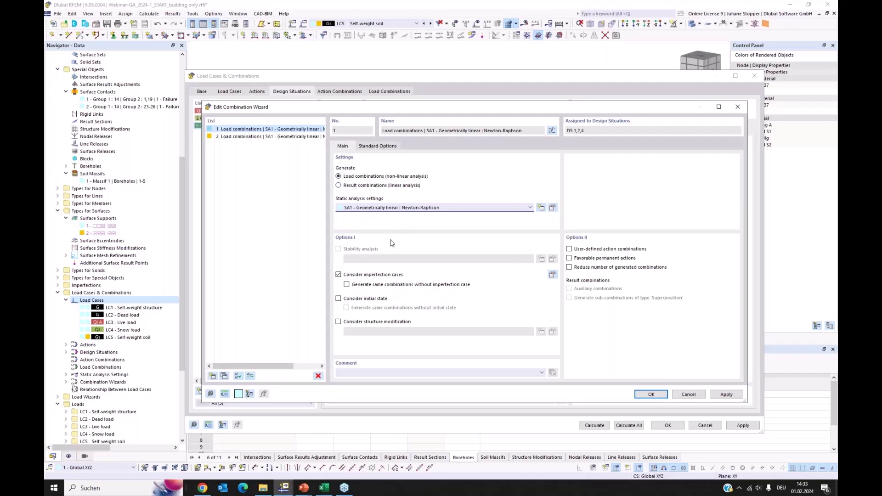
{"action": "left_click", "coordinate": [338, 275]}
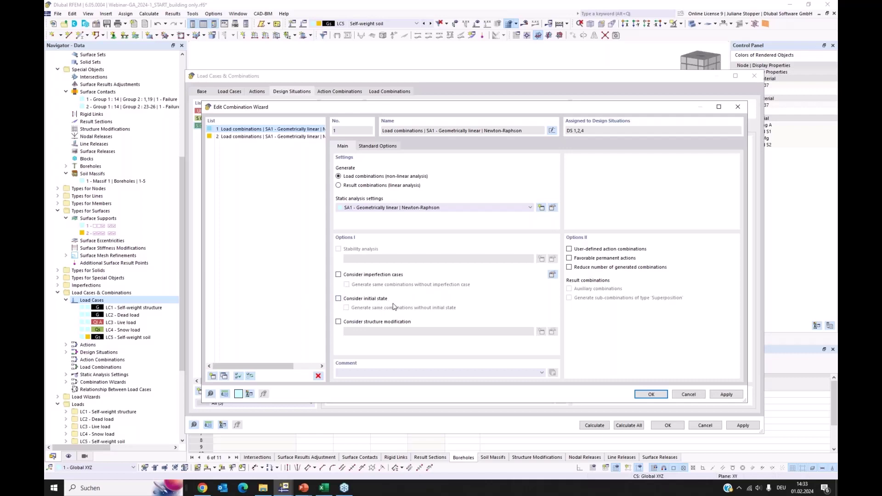
- Turn on consideration of the initial state in the combination wizard and assign LC5 Self-weight soil to it as Final State
{"action": "left_click", "coordinate": [338, 298]}
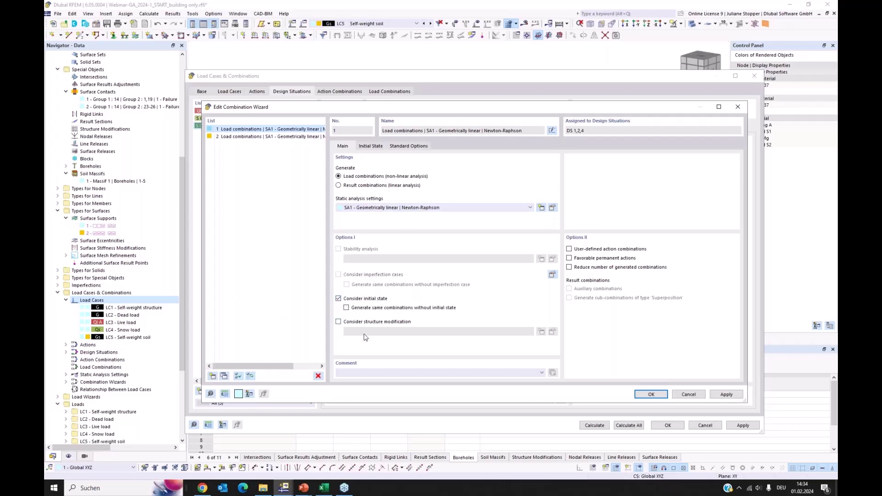
{"action": "left_click", "coordinate": [373, 147]}
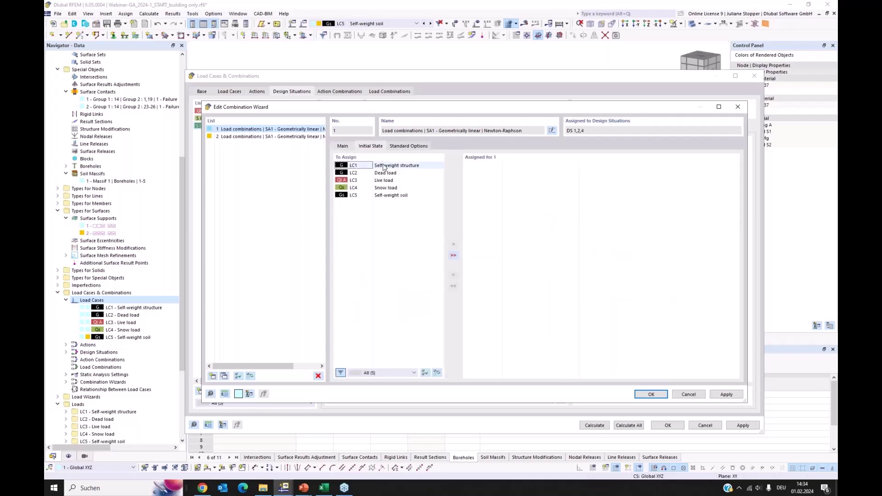
{"action": "left_click", "coordinate": [384, 196]}
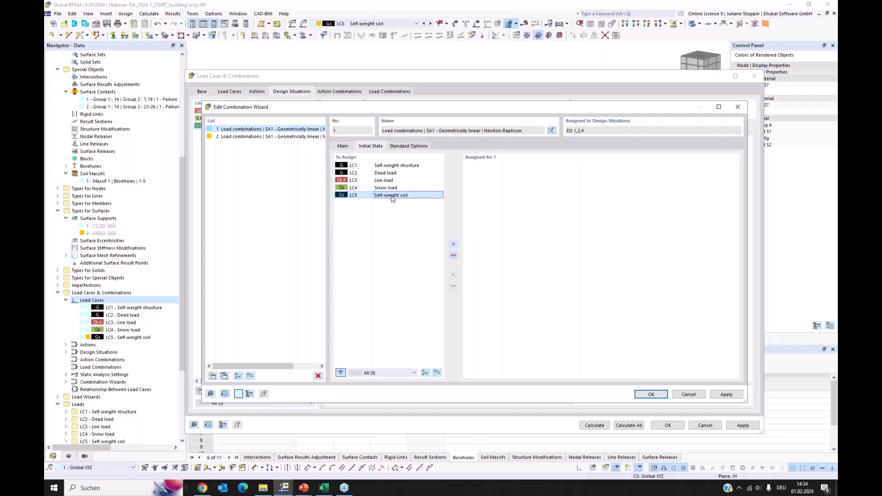
{"action": "left_click", "coordinate": [454, 245]}
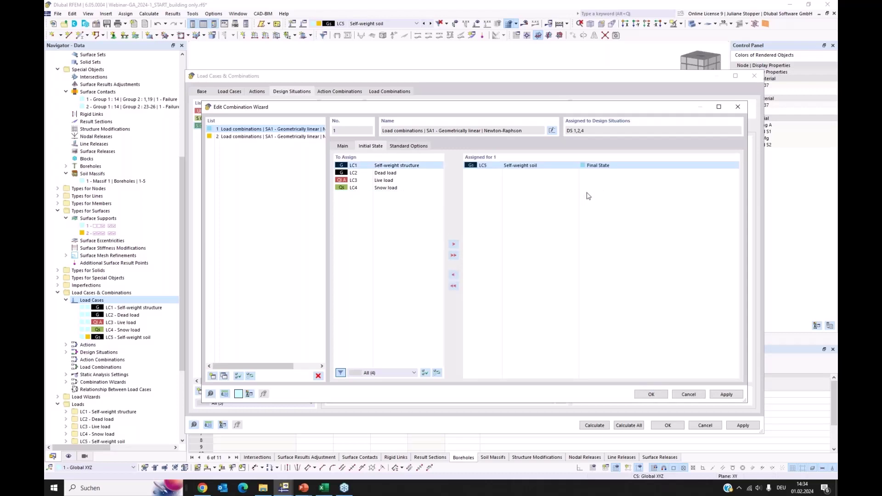
{"action": "left_click", "coordinate": [627, 166]}
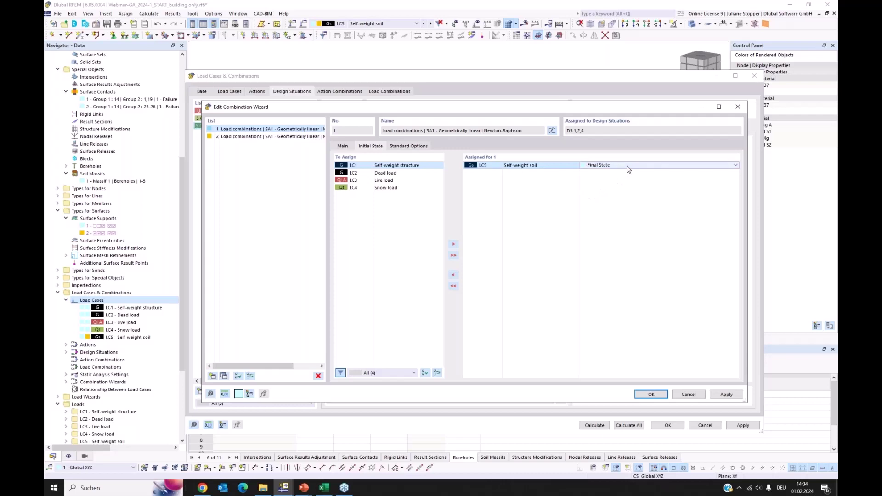
{"action": "left_click", "coordinate": [651, 165]}
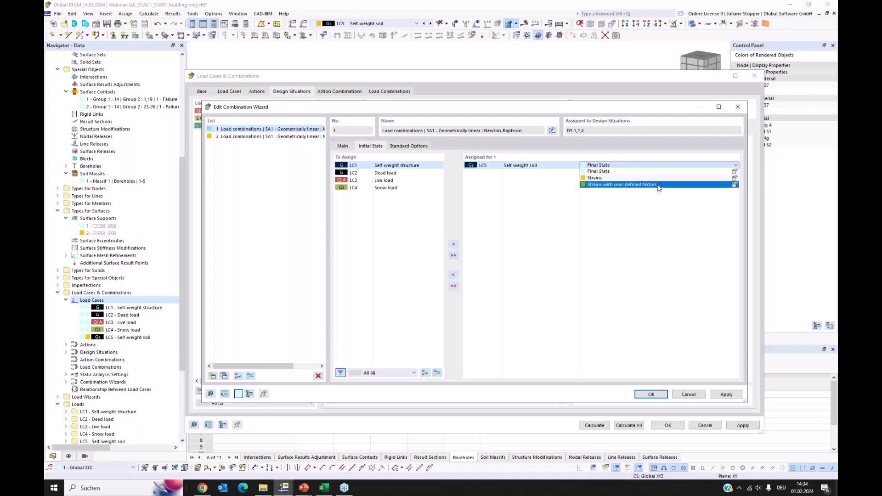
{"action": "left_click", "coordinate": [607, 173]}
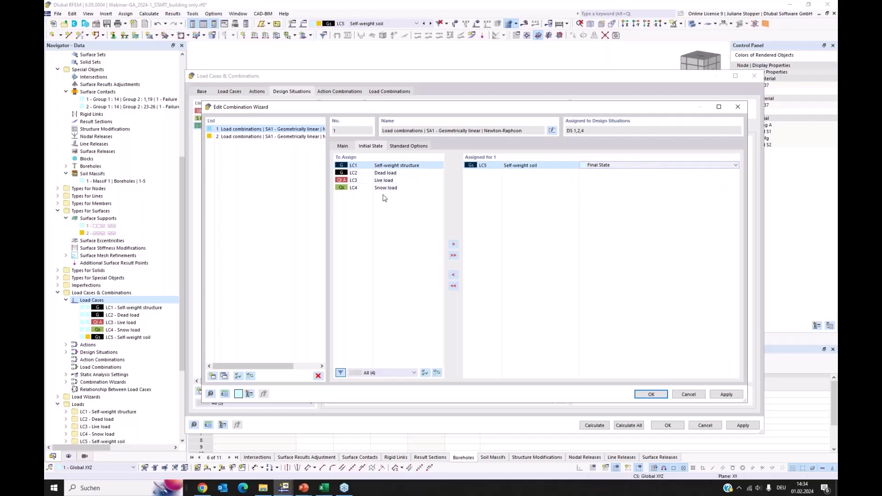
- Accept the combination wizard settings and review the initial state of the load combinations and the settings of load case LC5
{"action": "left_click", "coordinate": [348, 146]}
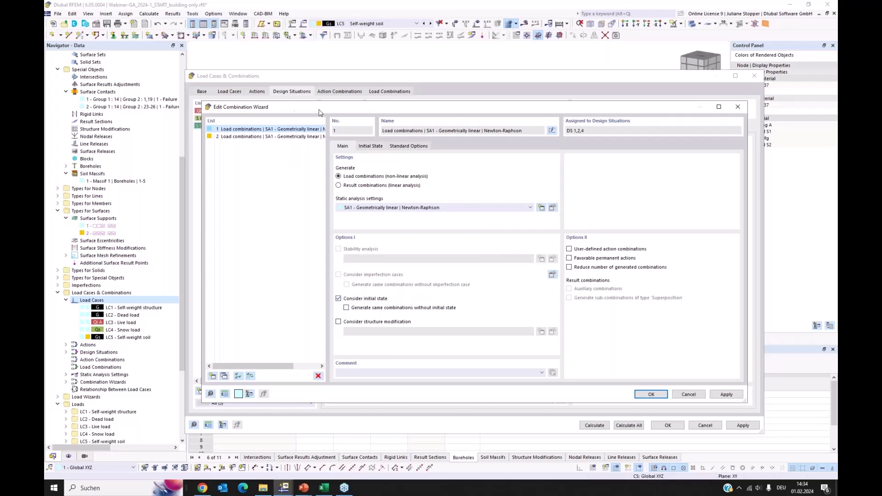
{"action": "left_click_drag", "start_coordinate": [318, 108], "coordinate": [377, 74]}
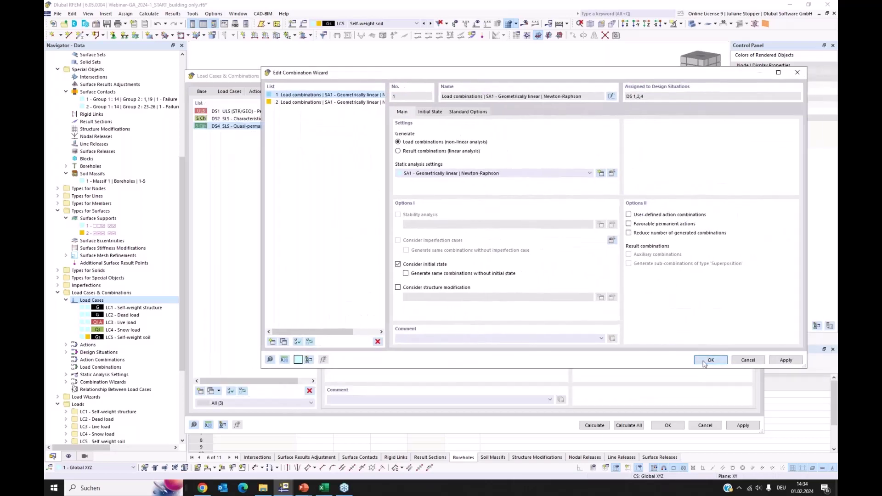
{"action": "left_click", "coordinate": [710, 360]}
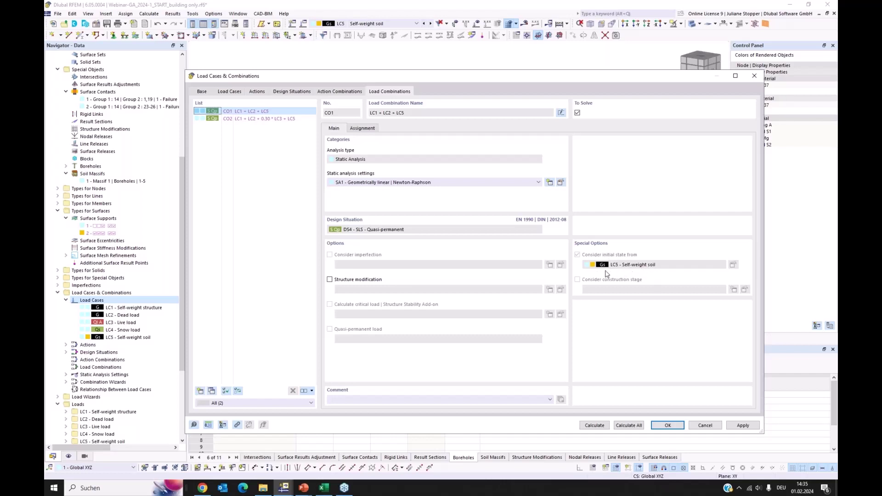
{"action": "left_click", "coordinate": [229, 92]}
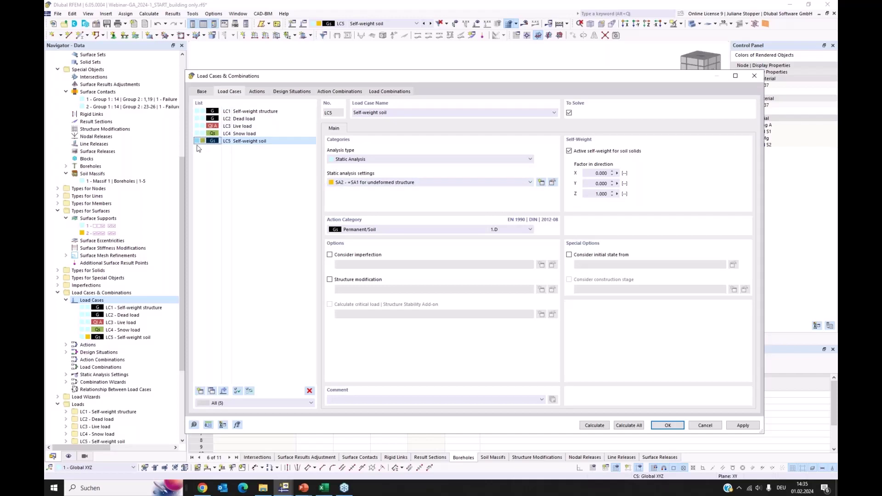
{"action": "left_click", "coordinate": [378, 92]}
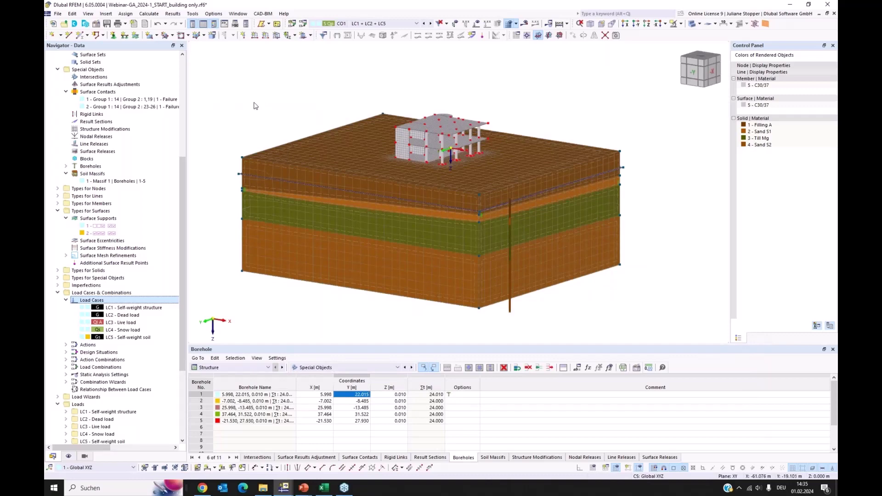
- Create a new printout report for the model
{"action": "left_click_drag", "start_coordinate": [181, 187], "coordinate": [164, 87]}
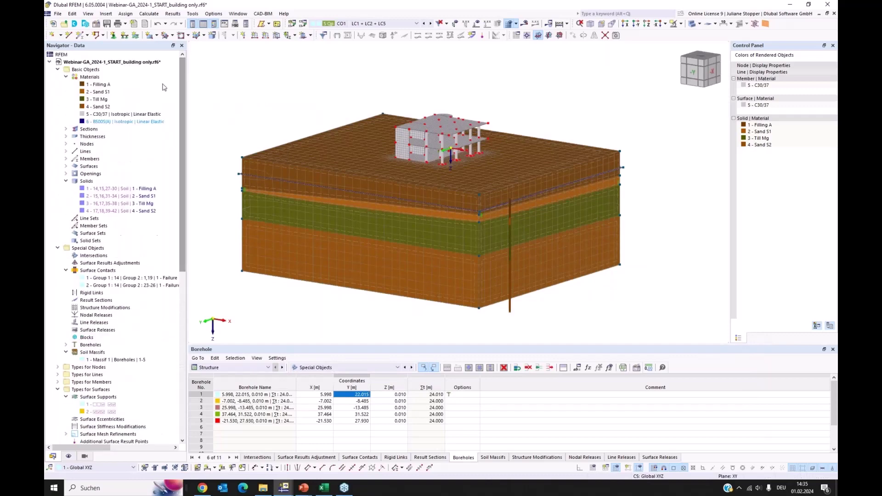
{"action": "scroll", "coordinate": [232, 140], "scroll_direction": "down", "scroll_amount": 5}
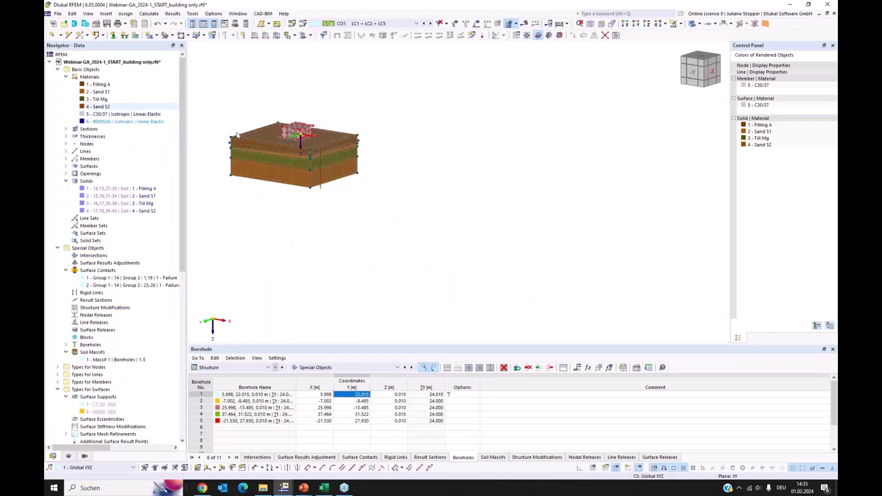
{"action": "scroll", "coordinate": [265, 137], "scroll_direction": "up", "scroll_amount": 1}
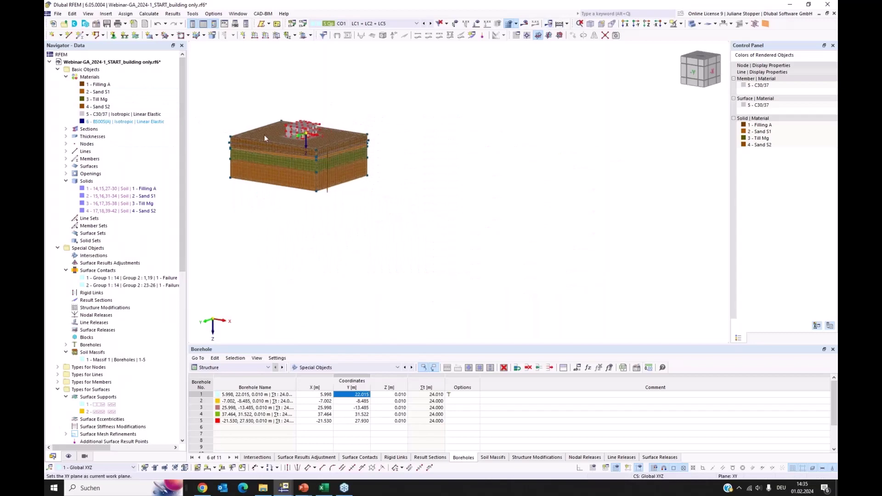
{"action": "scroll", "coordinate": [264, 138], "scroll_direction": "up", "scroll_amount": 6}
{"action": "scroll", "coordinate": [125, 208], "scroll_direction": "down", "scroll_amount": 13}
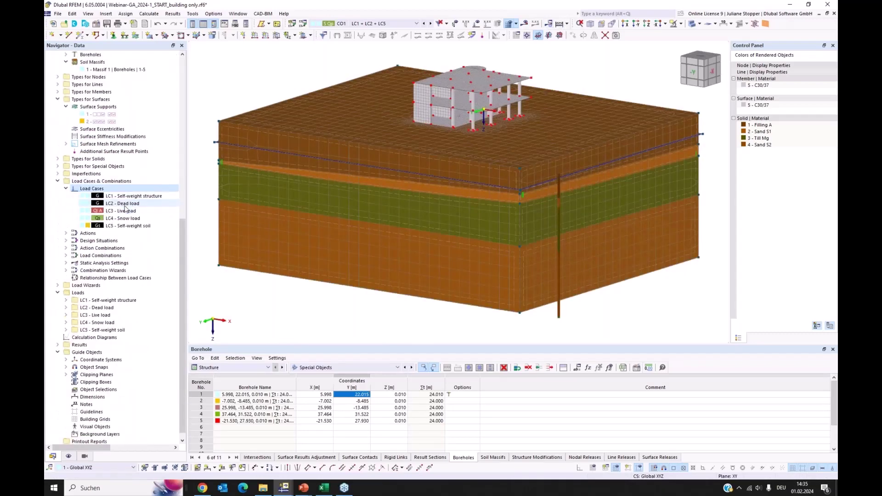
{"action": "scroll", "coordinate": [125, 208], "scroll_direction": "down", "scroll_amount": 1}
{"action": "right_click", "coordinate": [78, 435]}
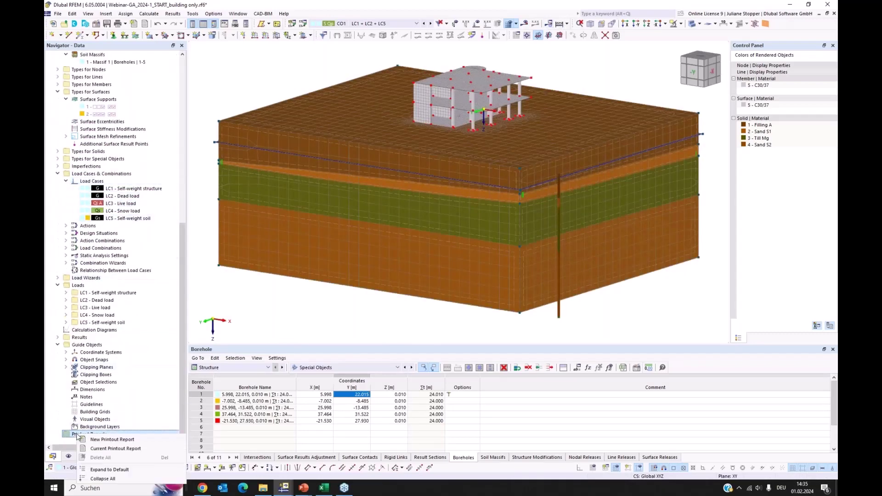
{"action": "left_click", "coordinate": [93, 441]}
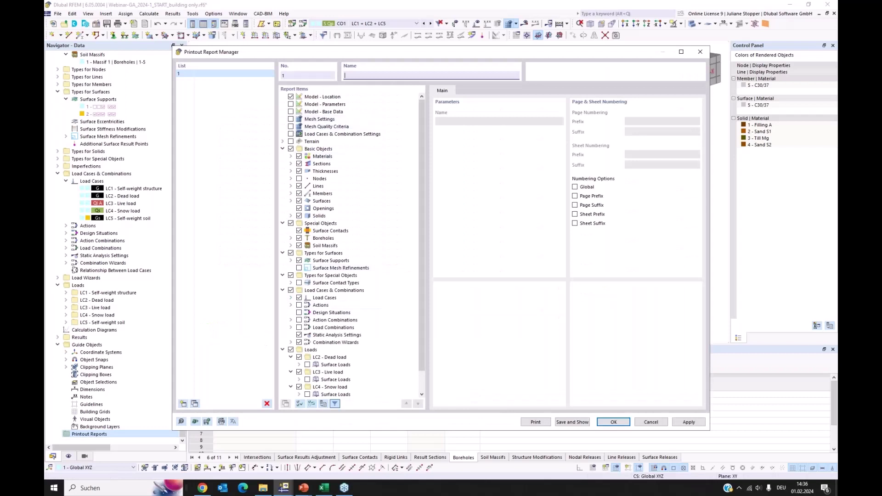
- Select all report items for the new printout report
{"action": "left_click_drag", "start_coordinate": [343, 56], "coordinate": [376, 59]}
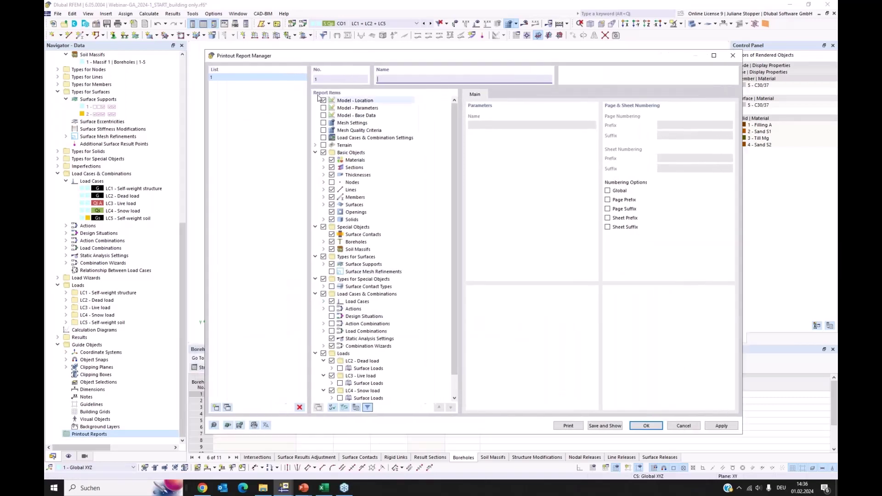
{"action": "left_click", "coordinate": [333, 408]}
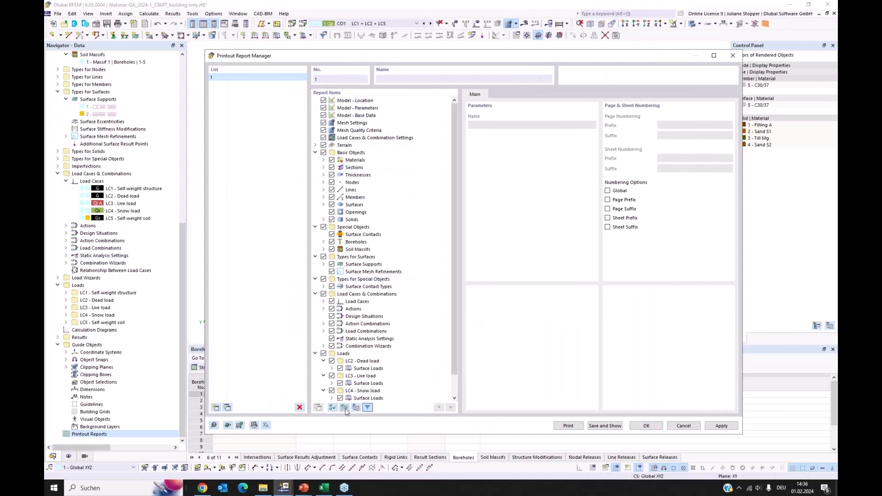
- Deselect all report items, and include only Model - Base Data and Mesh Settings
{"action": "left_click", "coordinate": [345, 408]}
{"action": "left_click", "coordinate": [323, 115]}
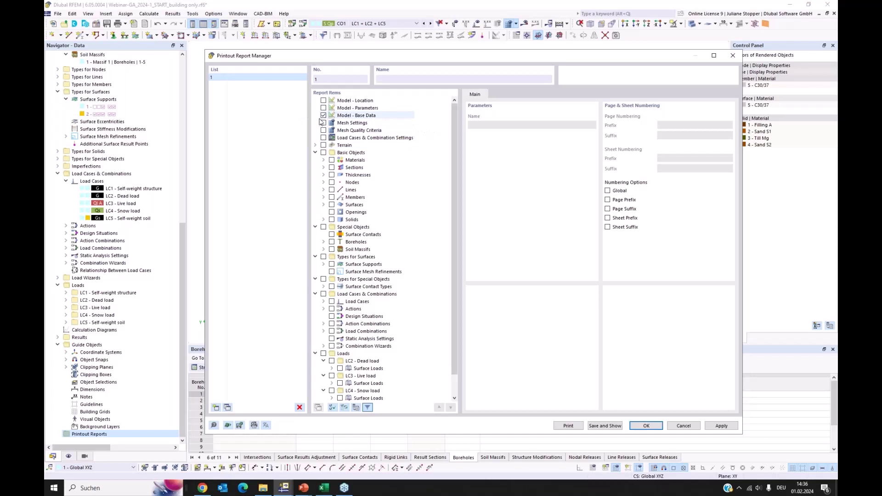
{"action": "left_click", "coordinate": [323, 122]}
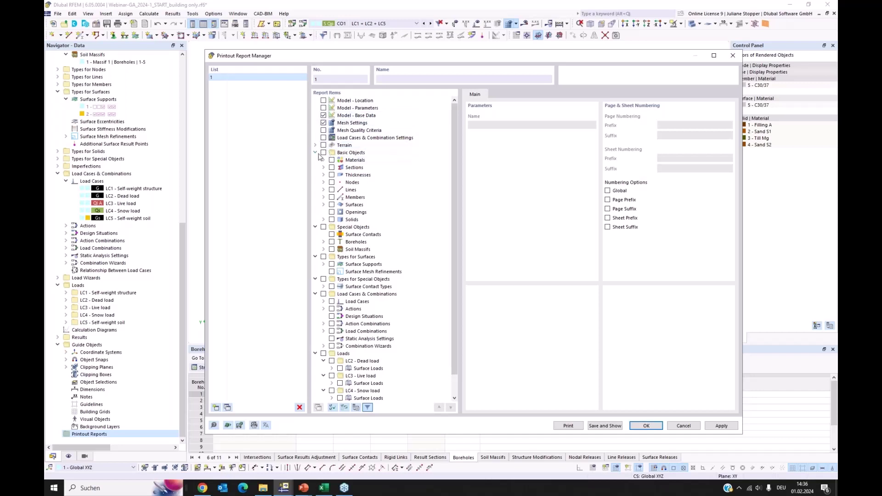
- Include the materials under Basic Objects, with only the Isotropic - Soil - Nonlinear Elastic (Solids) subitem
{"action": "left_click", "coordinate": [323, 152]}
{"action": "left_click", "coordinate": [331, 160]}
{"action": "left_click", "coordinate": [324, 161]}
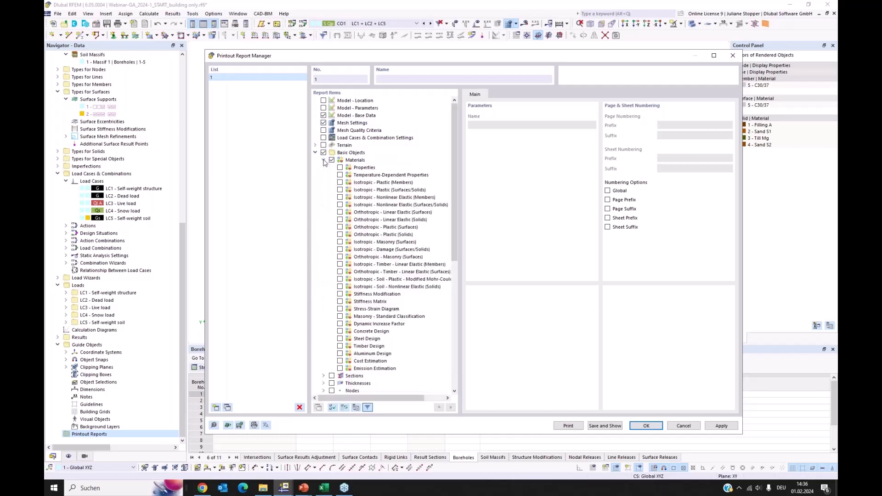
{"action": "left_click", "coordinate": [324, 160]}
{"action": "left_click", "coordinate": [323, 160]}
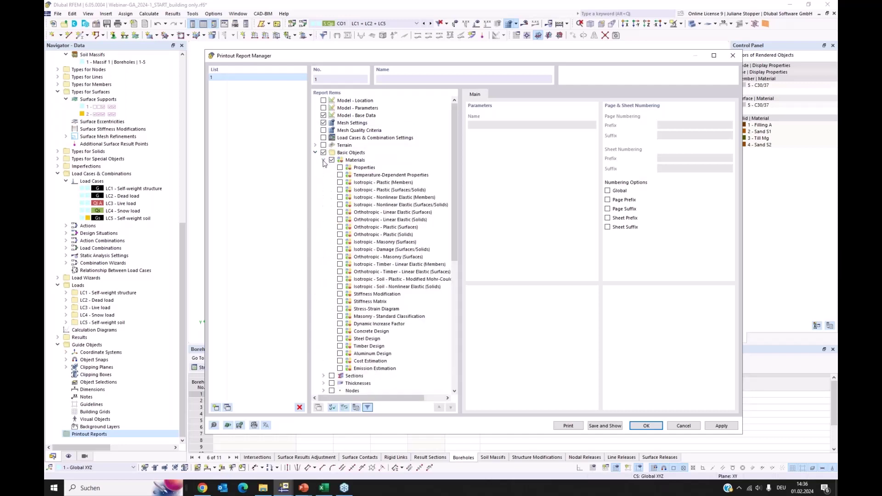
{"action": "left_click", "coordinate": [340, 287]}
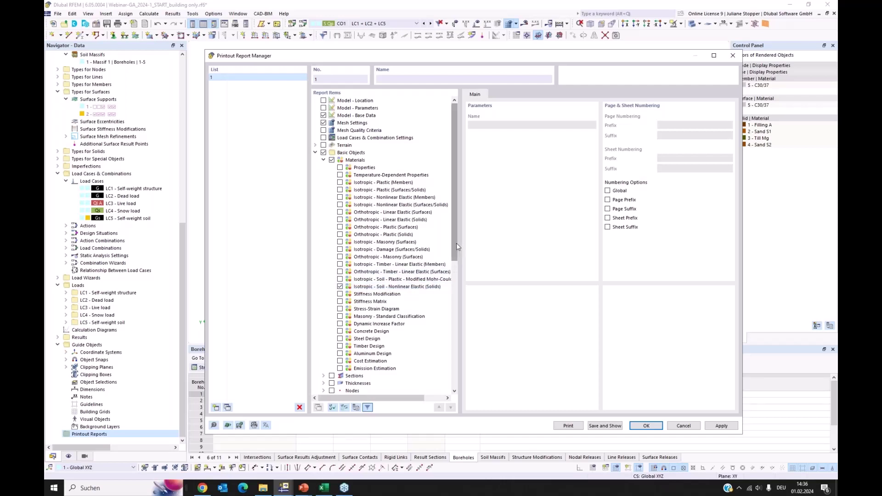
{"action": "left_click", "coordinate": [323, 161]}
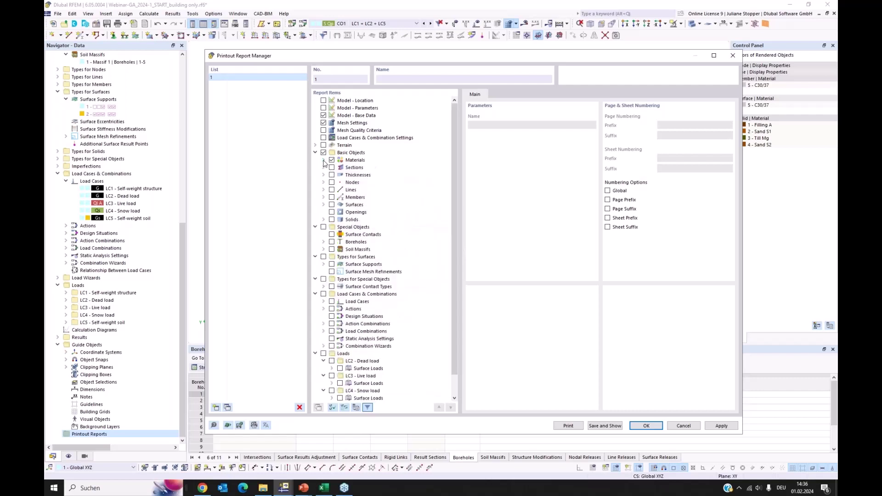
- Include the special objects Surface Contacts, Boreholes with their Layers, and Soil Massifs in the report
{"action": "left_click", "coordinate": [331, 234]}
{"action": "left_click", "coordinate": [323, 242]}
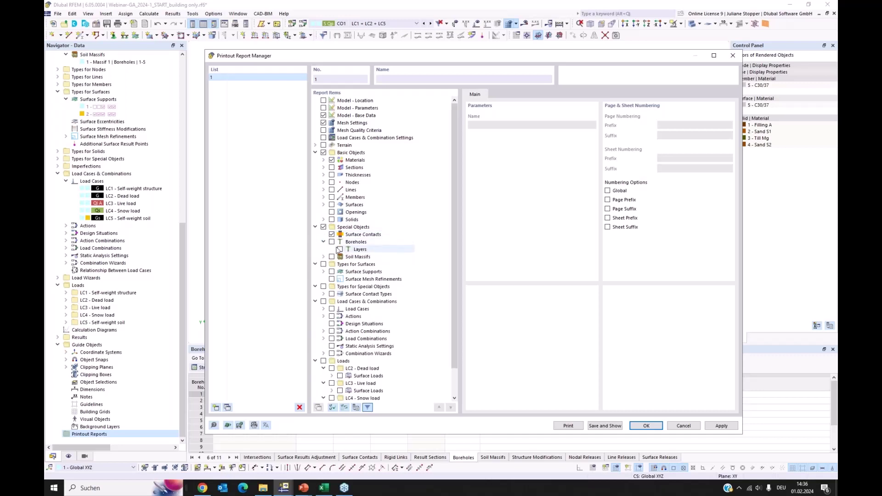
{"action": "left_click", "coordinate": [331, 242]}
{"action": "left_click", "coordinate": [340, 249]}
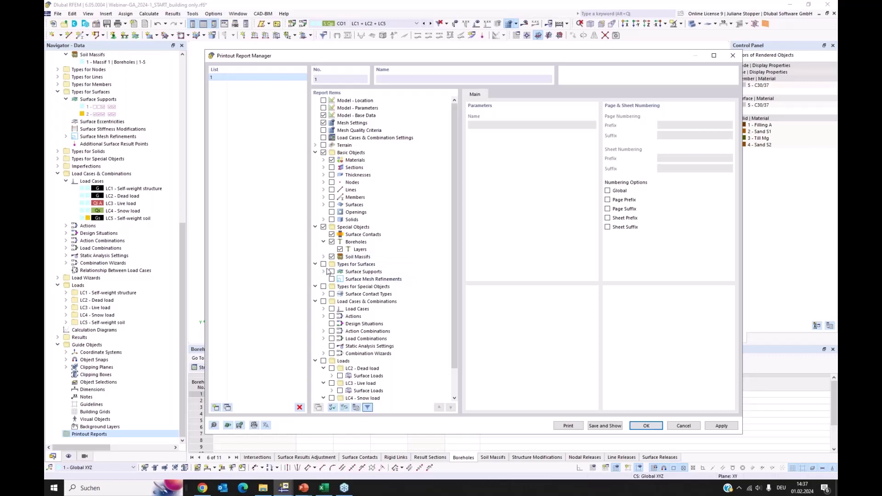
- Include Surface Supports and Load Cases in the report items
{"action": "left_click", "coordinate": [331, 271]}
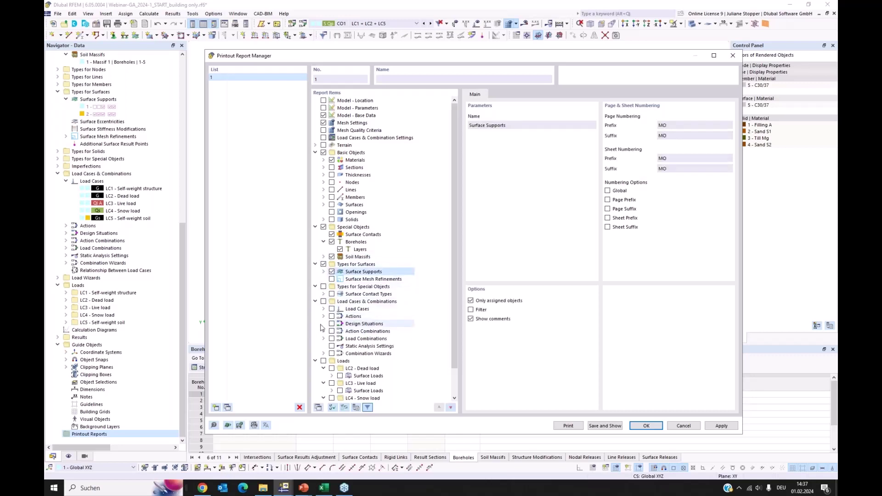
{"action": "left_click", "coordinate": [331, 309]}
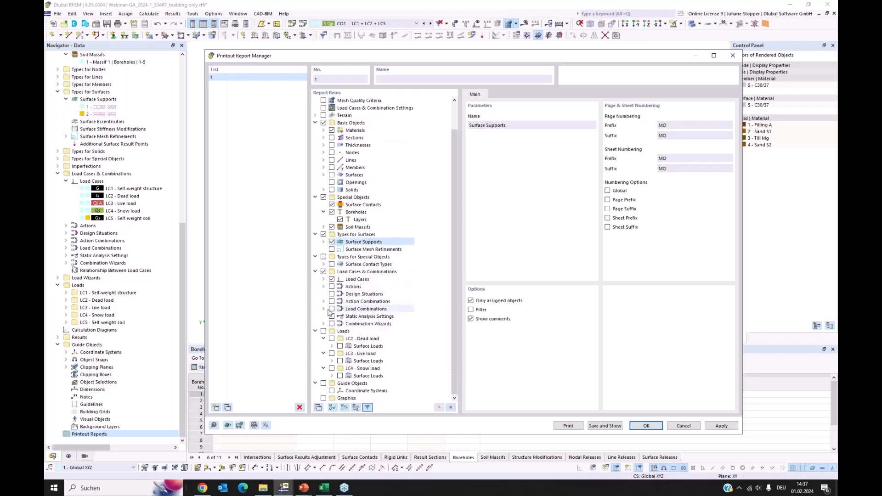
{"action": "scroll", "coordinate": [340, 314], "scroll_direction": "down", "scroll_amount": 2}
- Save the report selection and open printout report 1
{"action": "left_click", "coordinate": [614, 427]}
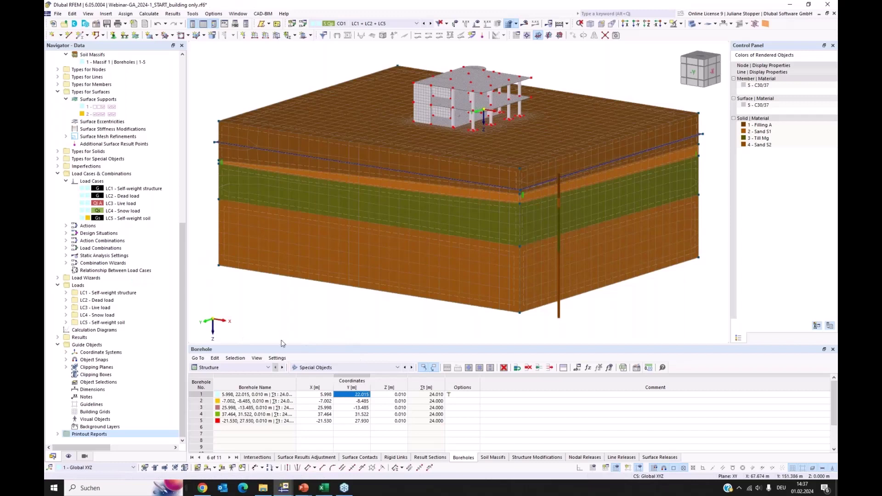
{"action": "left_click", "coordinate": [58, 434]}
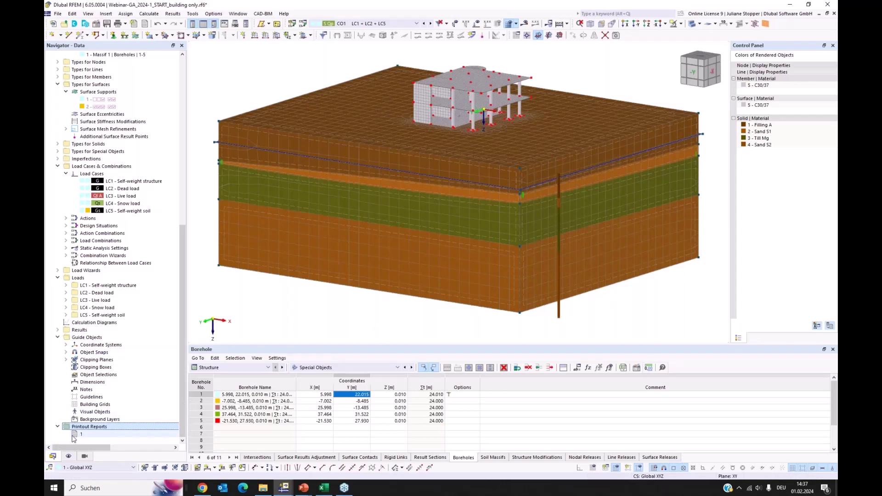
{"action": "left_click", "coordinate": [76, 435]}
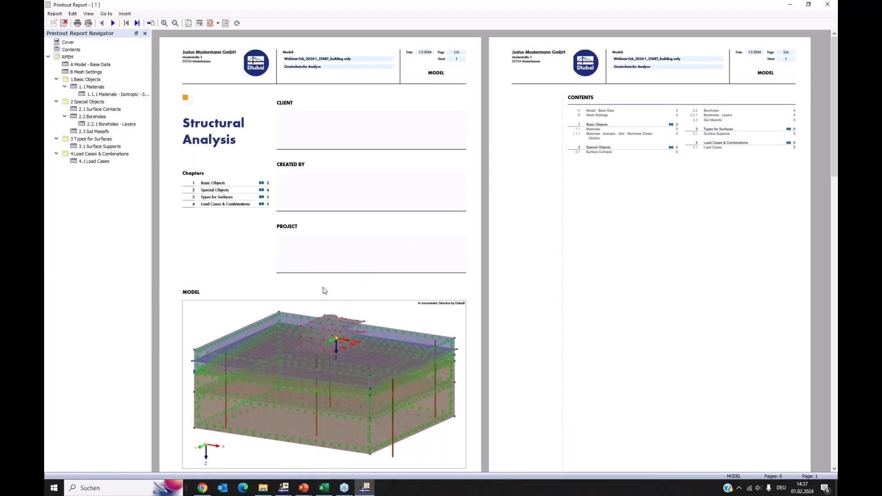
- Look through the report's cover page, model picture, table of contents and first data pages
{"action": "right_click", "coordinate": [197, 317]}
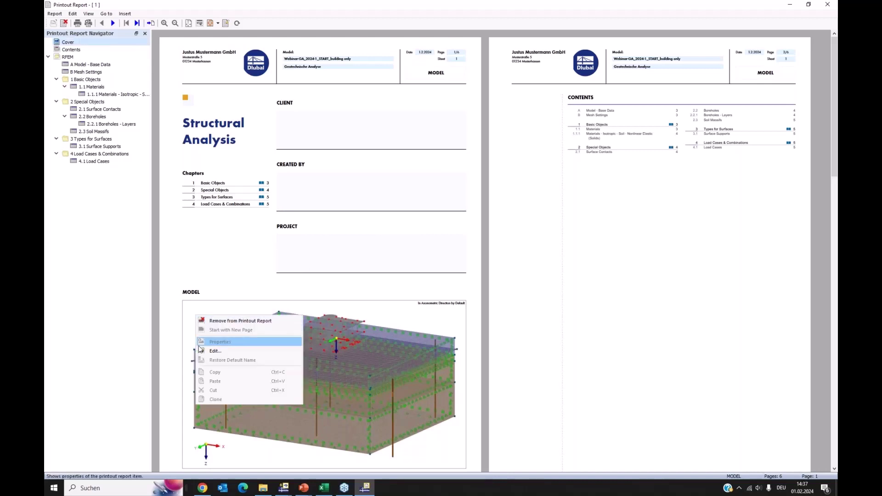
{"action": "left_click", "coordinate": [226, 260]}
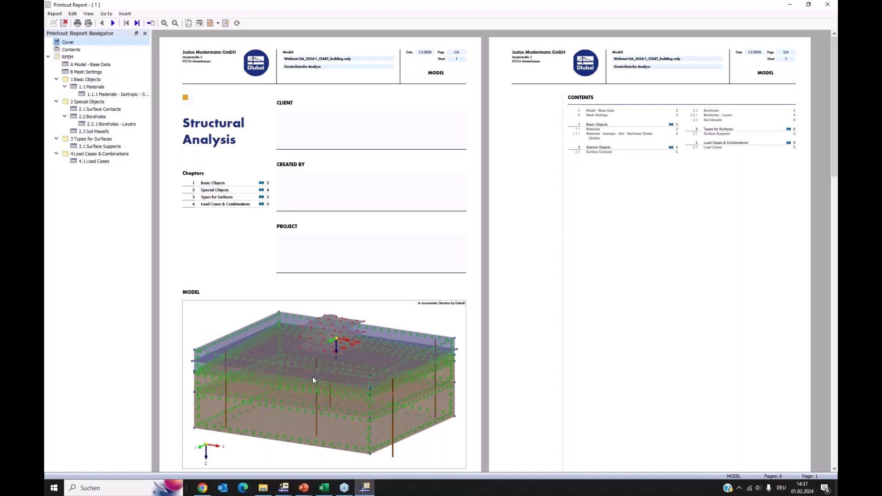
{"action": "scroll", "coordinate": [326, 321], "scroll_direction": "down", "scroll_amount": 3}
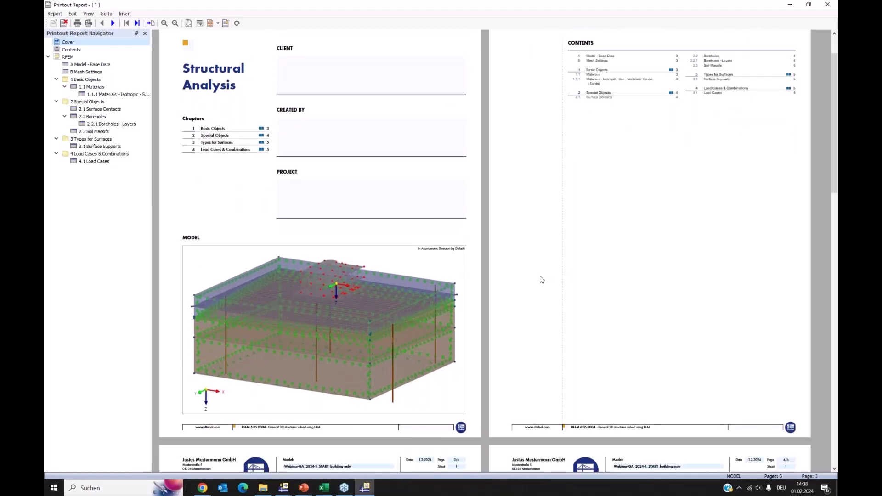
{"action": "scroll", "coordinate": [540, 278], "scroll_direction": "down", "scroll_amount": 6}
{"action": "scroll", "coordinate": [439, 274], "scroll_direction": "down", "scroll_amount": 15}
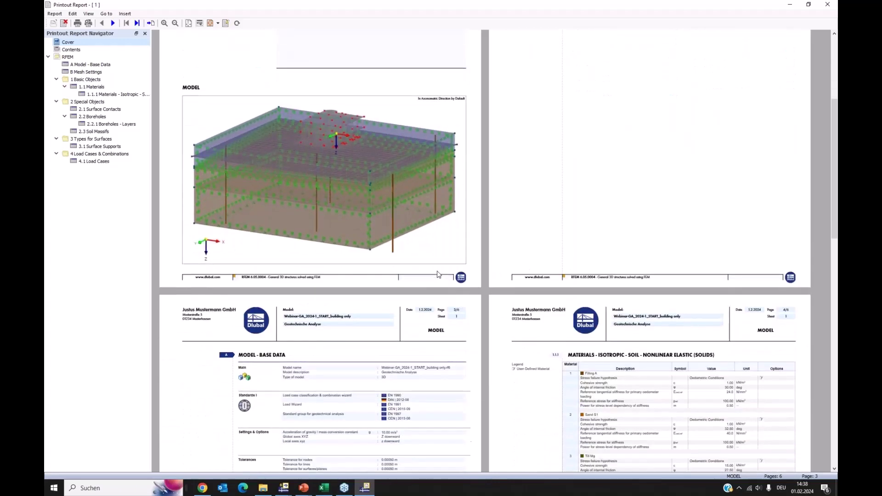
{"action": "scroll", "coordinate": [441, 287], "scroll_direction": "down", "scroll_amount": 3}
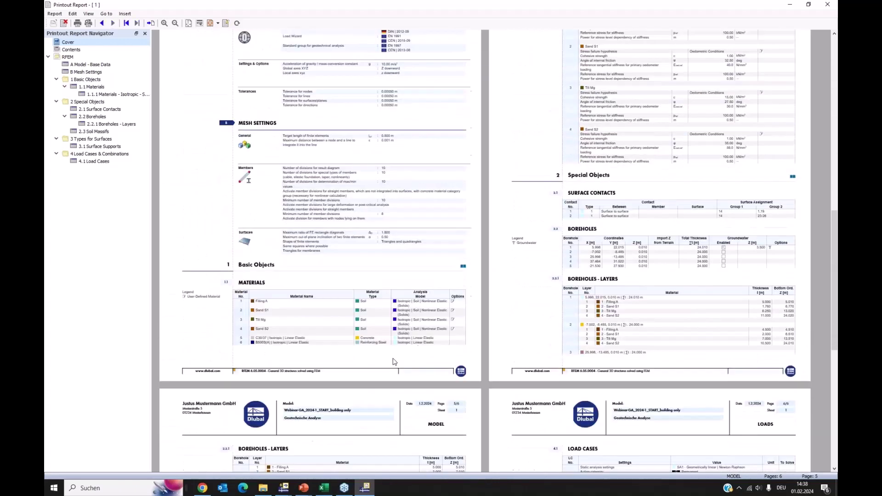
- Examine the report's tables of soil materials, boreholes with layers, soil massif, surface supports and load cases
{"action": "scroll", "coordinate": [393, 360], "scroll_direction": "up", "scroll_amount": 2, "text": "ctrl"}
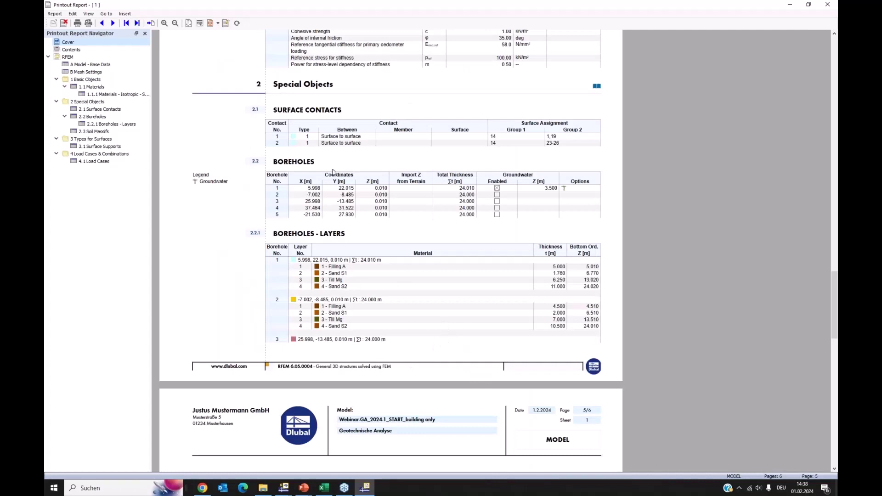
{"action": "scroll", "coordinate": [353, 295], "scroll_direction": "down", "scroll_amount": 1}
{"action": "scroll", "coordinate": [353, 295], "scroll_direction": "down", "scroll_amount": 13}
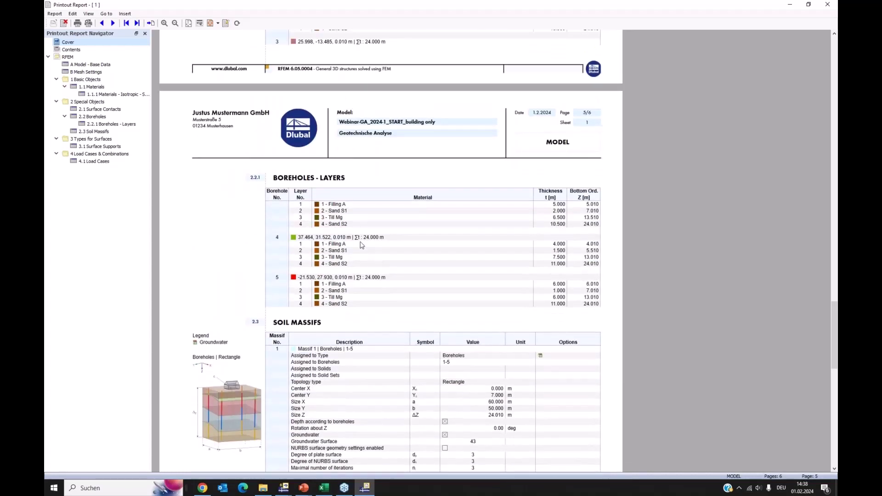
{"action": "scroll", "coordinate": [361, 228], "scroll_direction": "up", "scroll_amount": 20}
{"action": "scroll", "coordinate": [363, 207], "scroll_direction": "up", "scroll_amount": 1}
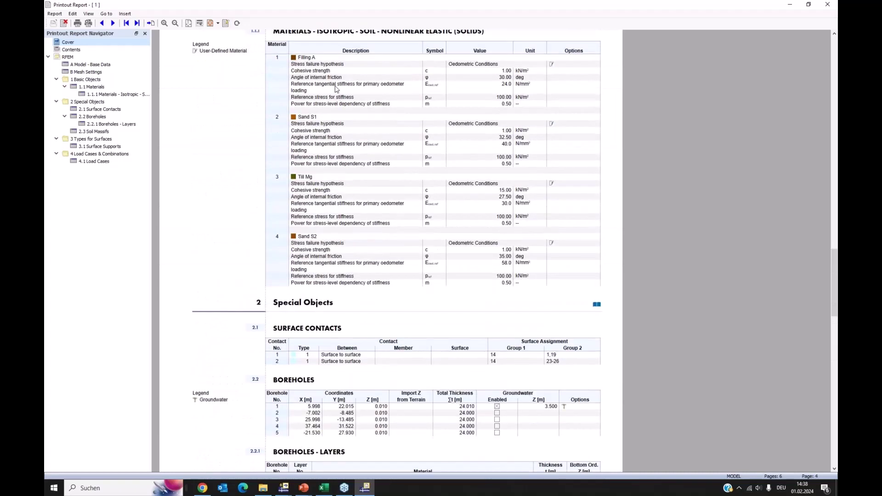
{"action": "scroll", "coordinate": [464, 202], "scroll_direction": "down", "scroll_amount": 12}
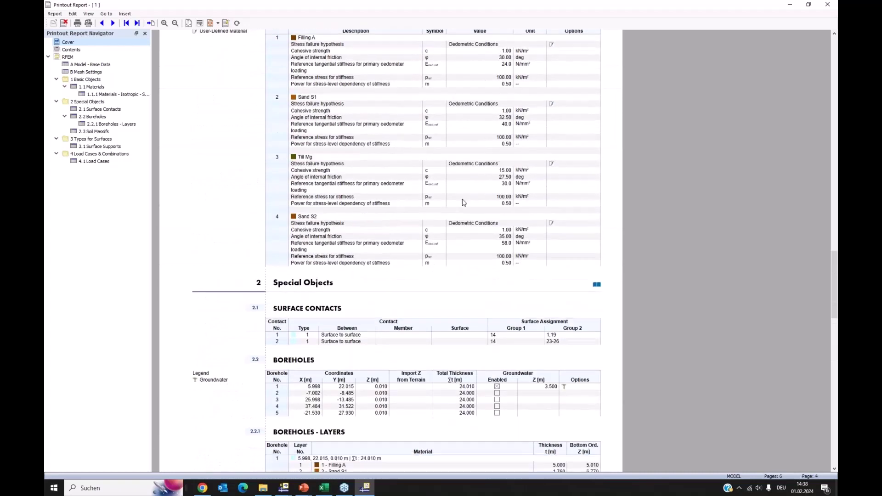
{"action": "scroll", "coordinate": [477, 228], "scroll_direction": "down", "scroll_amount": 20}
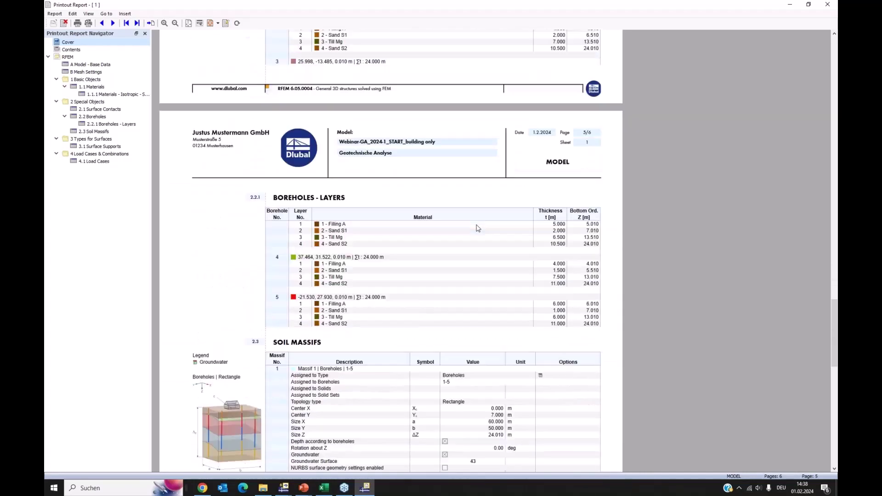
{"action": "scroll", "coordinate": [477, 235], "scroll_direction": "down", "scroll_amount": 9}
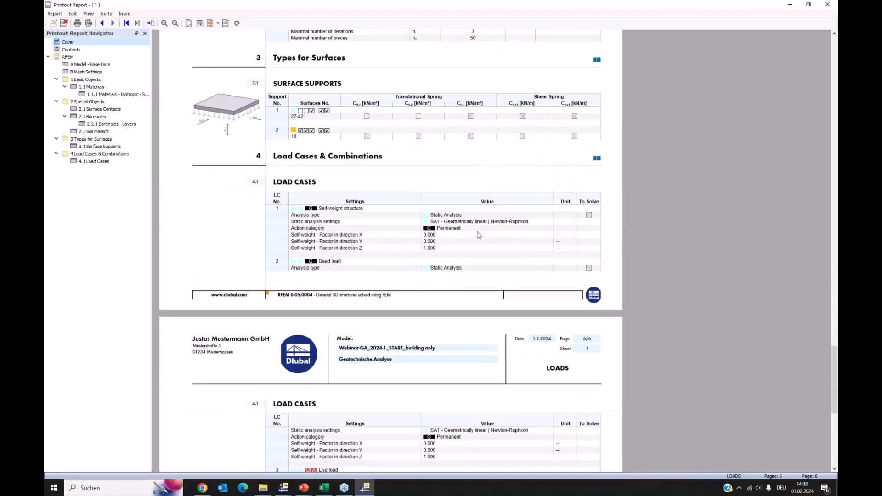
{"action": "scroll", "coordinate": [479, 236], "scroll_direction": "down", "scroll_amount": 2, "text": "ctrl"}
{"action": "scroll", "coordinate": [478, 236], "scroll_direction": "down", "scroll_amount": 8}
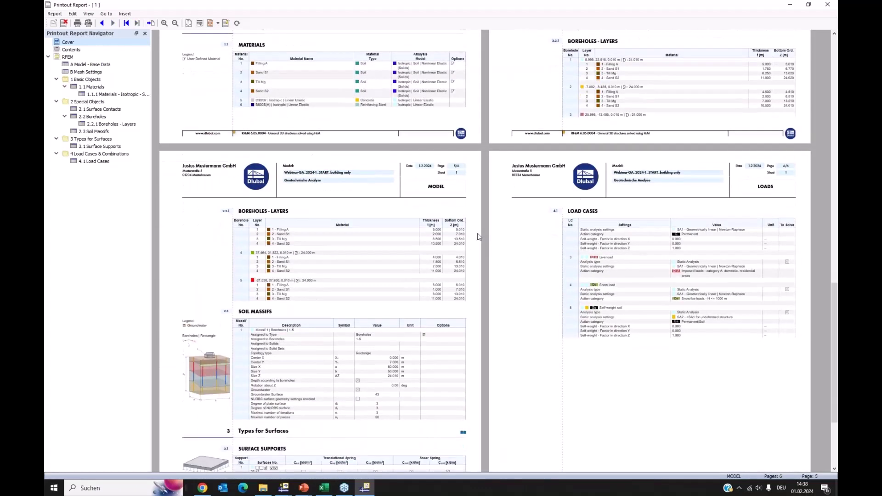
- Switch to the RFEM window with the building-only model and open borehole 1 for editing
{"action": "left_click", "coordinate": [283, 488]}
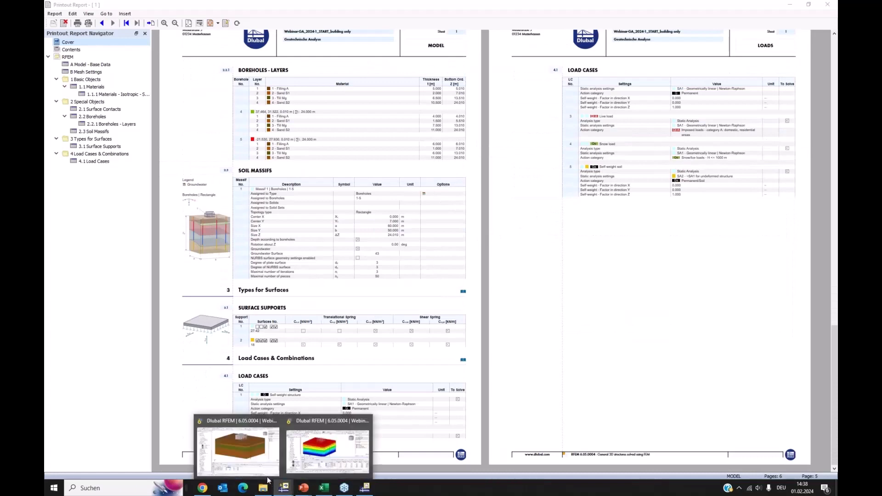
{"action": "left_click", "coordinate": [262, 452]}
{"action": "scroll", "coordinate": [119, 238], "scroll_direction": "up", "scroll_amount": 10}
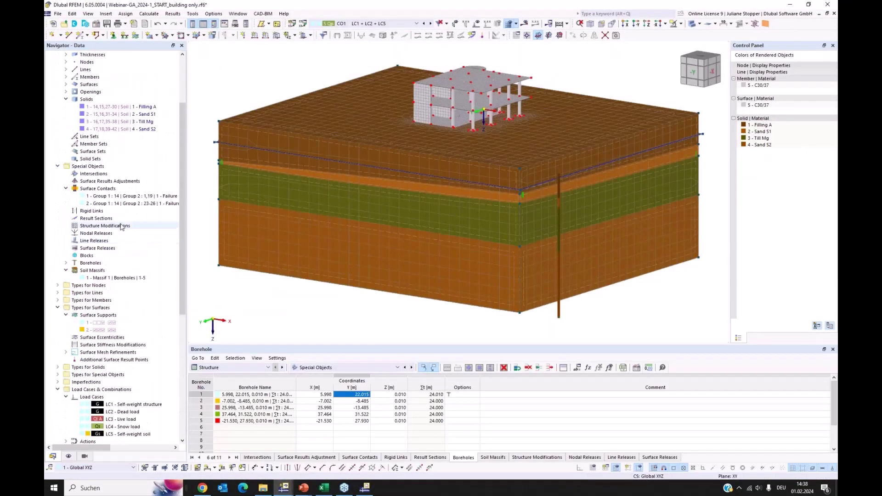
{"action": "left_click", "coordinate": [66, 263]}
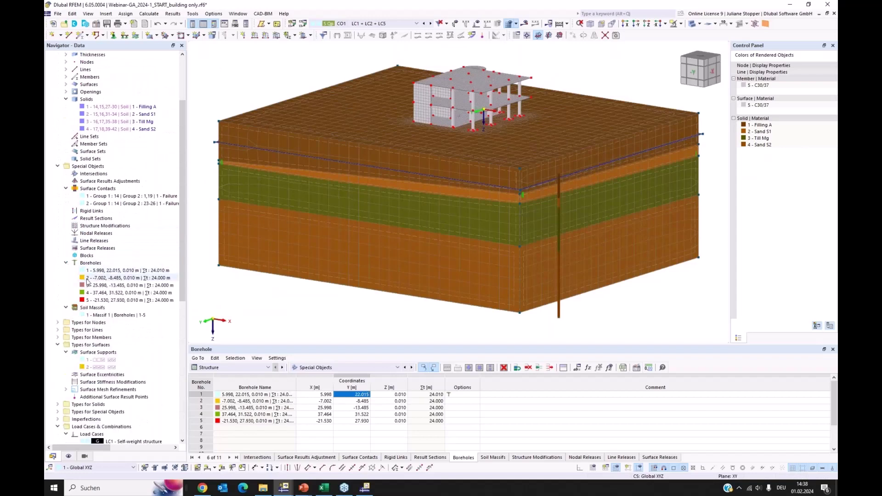
{"action": "double_click", "coordinate": [133, 271]}
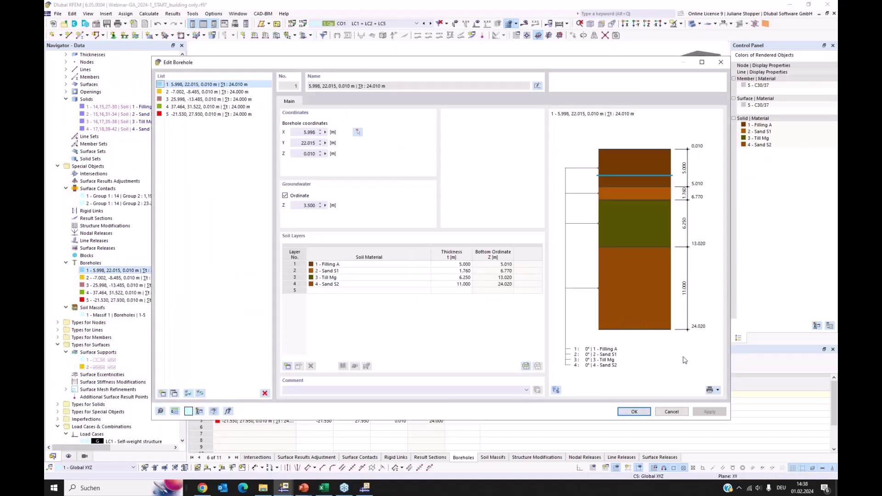
- Send the layer graphic of borehole 1 to printout report 1 with the offered graphic settings
{"action": "left_click", "coordinate": [718, 391]}
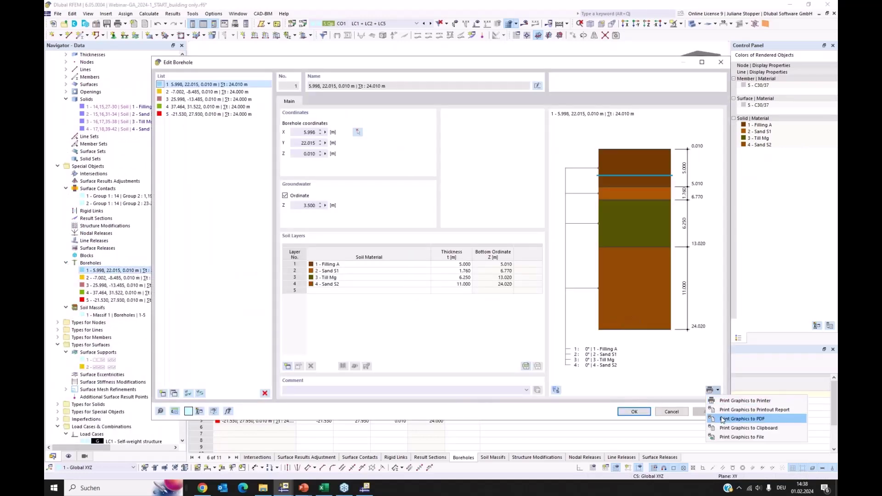
{"action": "left_click", "coordinate": [723, 410]}
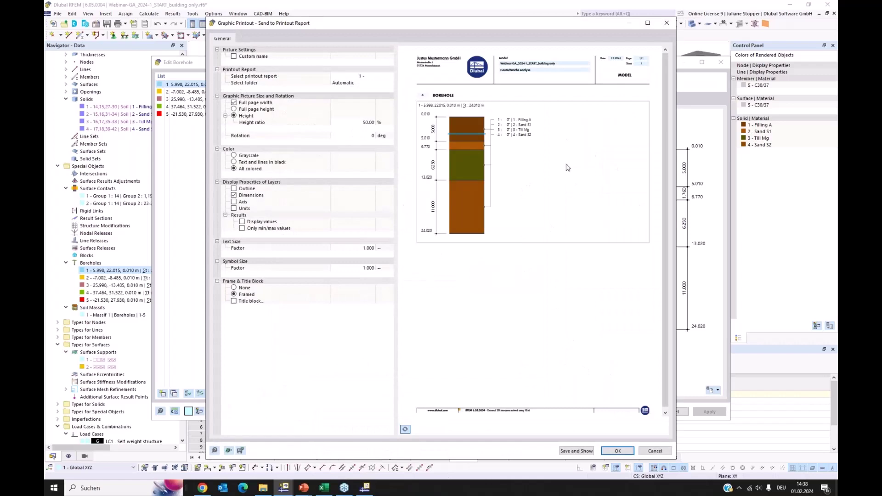
{"action": "left_click", "coordinate": [617, 450]}
- Return to the printout report, move the Borehole graphic under Boreholes ahead of the Layers table, and go to that table
{"action": "left_click", "coordinate": [364, 489]}
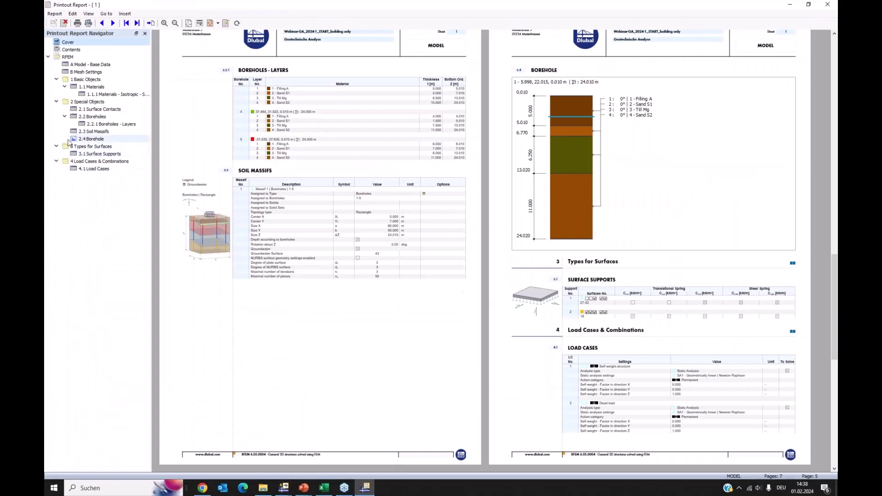
{"action": "left_click", "coordinate": [91, 139]}
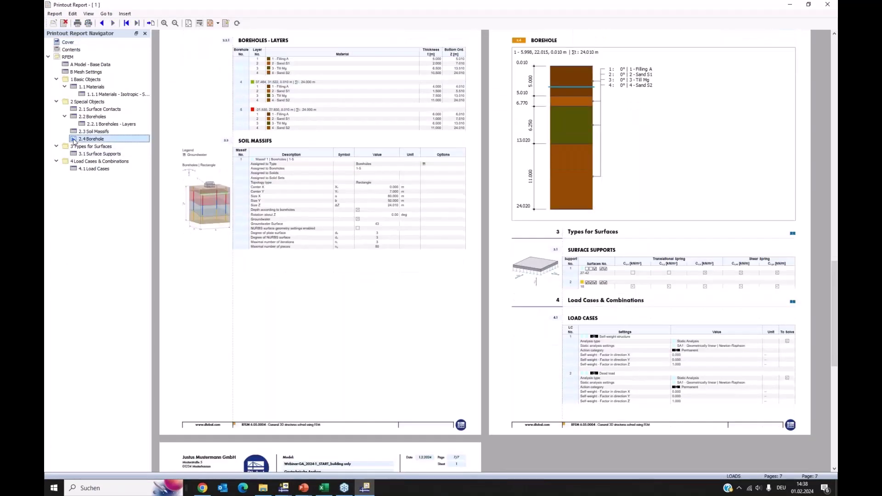
{"action": "left_click_drag", "start_coordinate": [73, 139], "coordinate": [91, 123]}
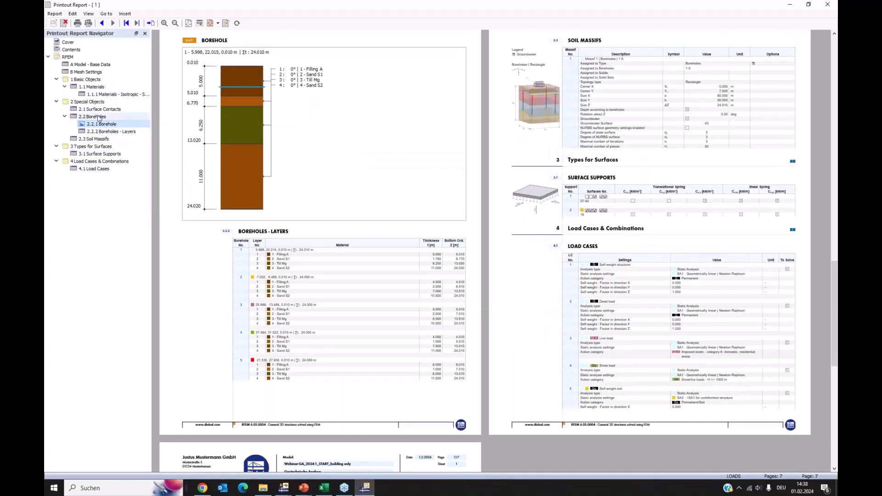
{"action": "left_click", "coordinate": [101, 132]}
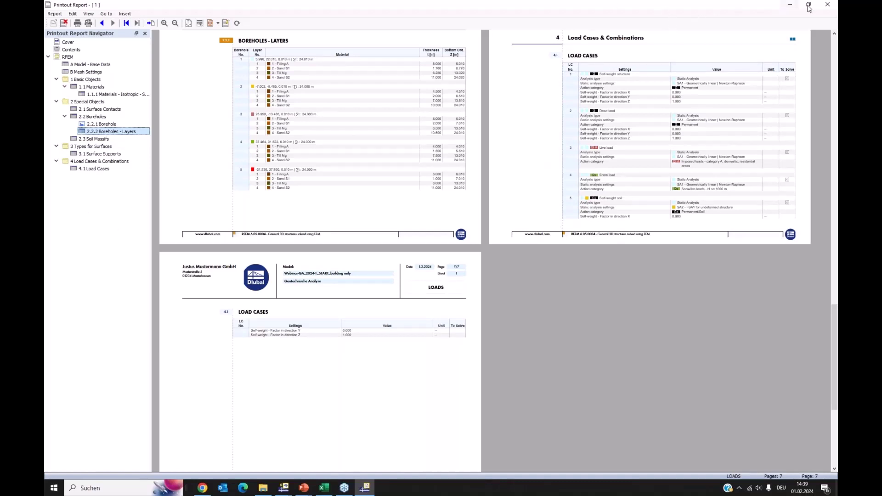
- Leave the printout report, cancel the borehole editing, and switch to the solved model Webinarmodell_2024-1_FINAL_solved.rf6 in a maximized window
{"action": "left_click", "coordinate": [790, 7]}
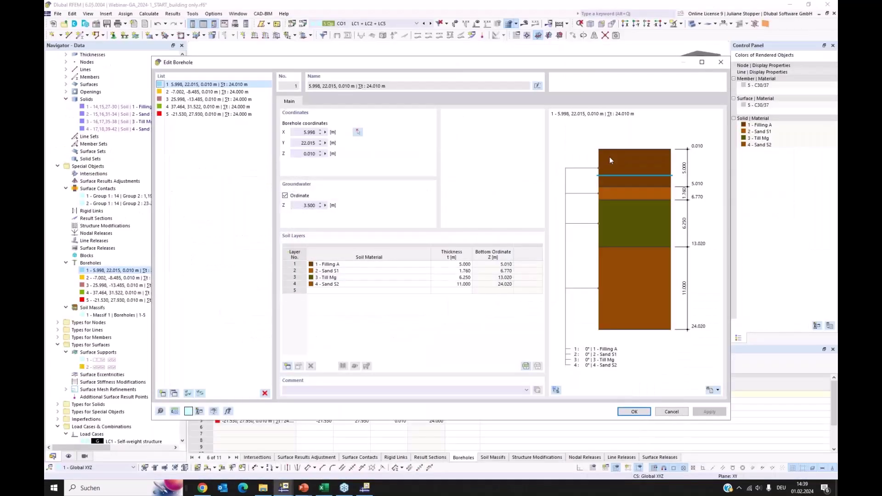
{"action": "left_click", "coordinate": [672, 411]}
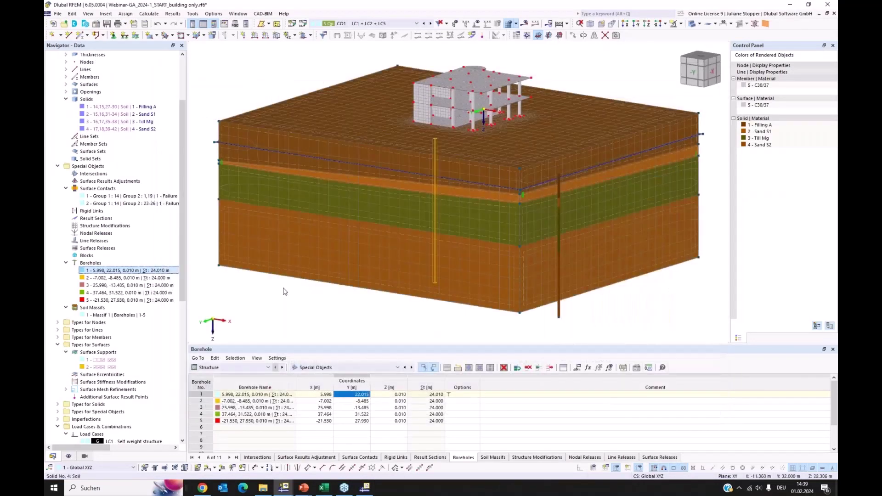
{"action": "left_click", "coordinate": [301, 331]}
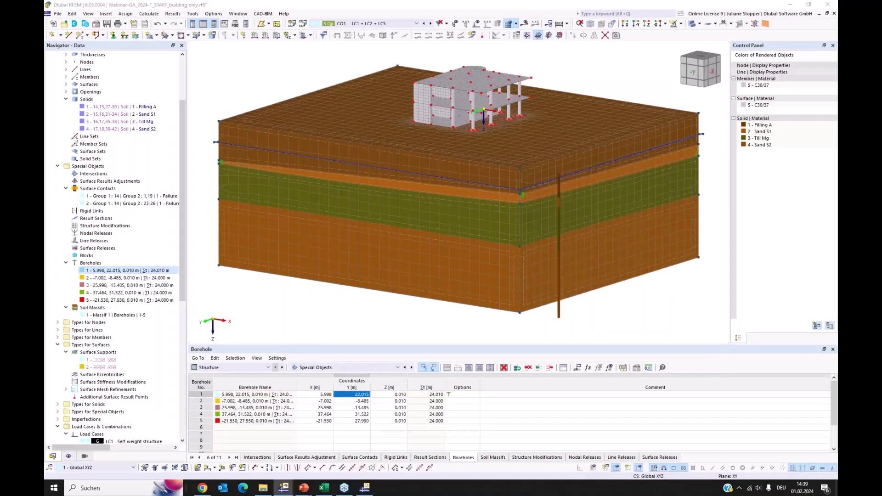
{"action": "left_click_drag", "start_coordinate": [45, 110], "coordinate": [298, 89]}
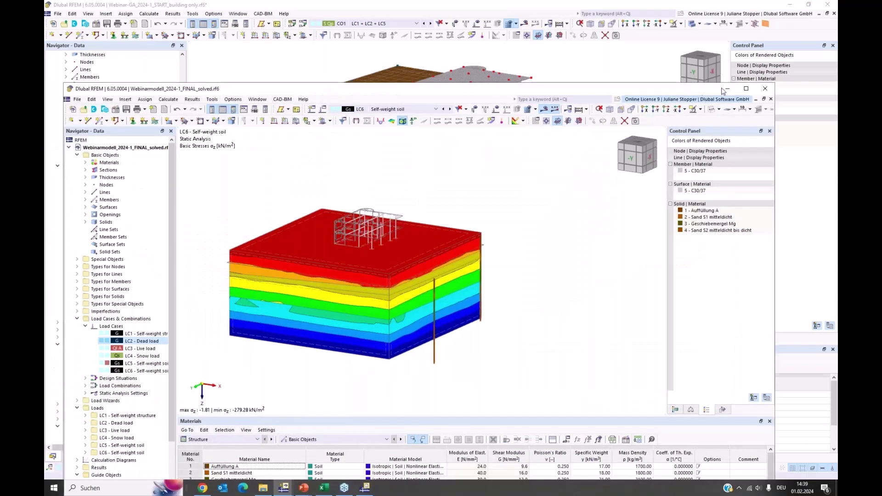
{"action": "left_click", "coordinate": [746, 88]}
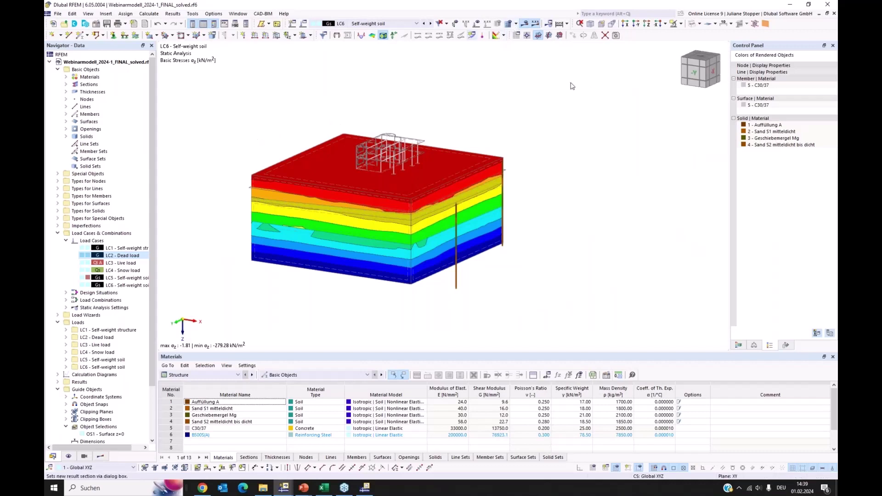
{"action": "left_click", "coordinate": [172, 14]}
{"action": "left_click", "coordinate": [173, 14]}
{"action": "left_click", "coordinate": [151, 15]}
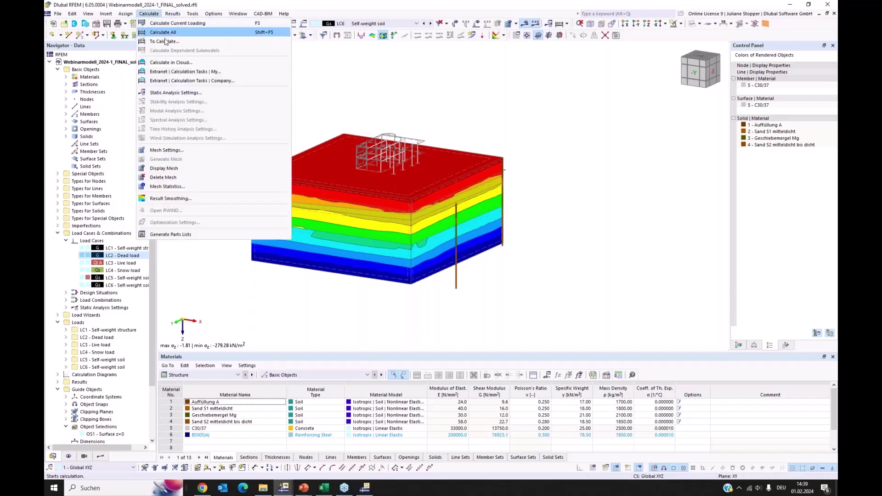
{"action": "left_click", "coordinate": [445, 91]}
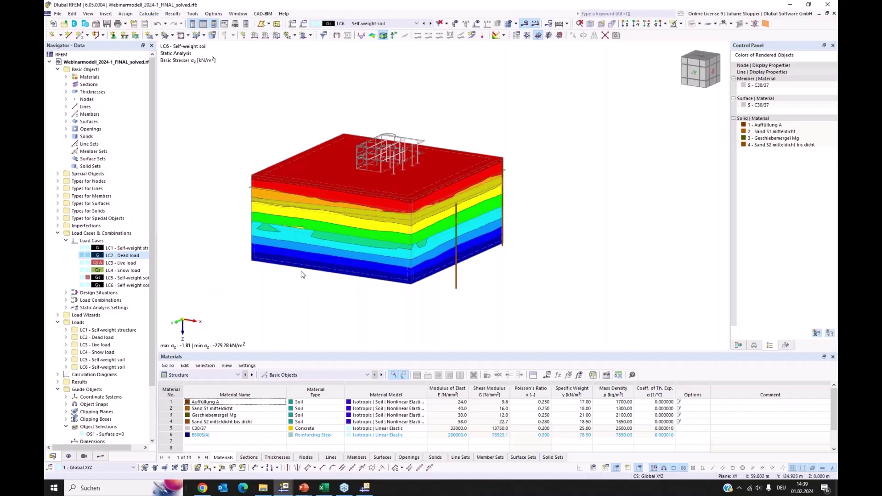
- Open load case LC1 for editing and view the settings of LC6 Self-weight soil and LC4 Snow load
{"action": "left_click", "coordinate": [83, 249]}
{"action": "right_click", "coordinate": [82, 249]}
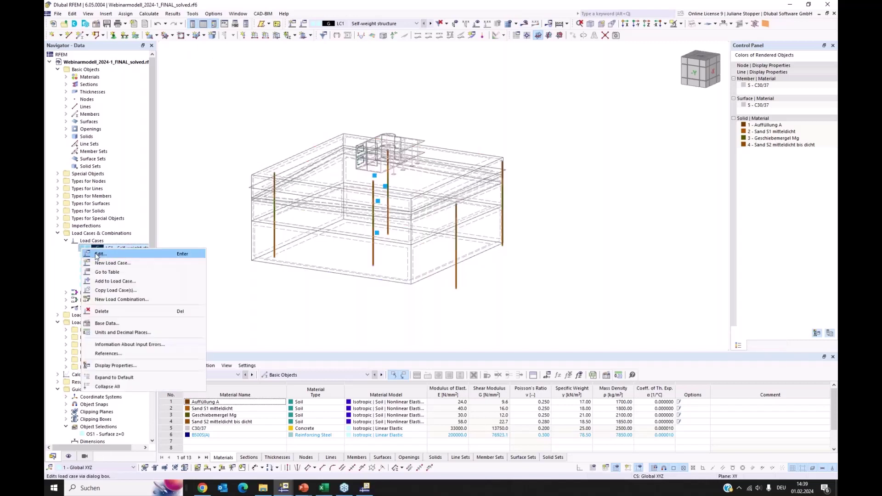
{"action": "left_click", "coordinate": [98, 254]}
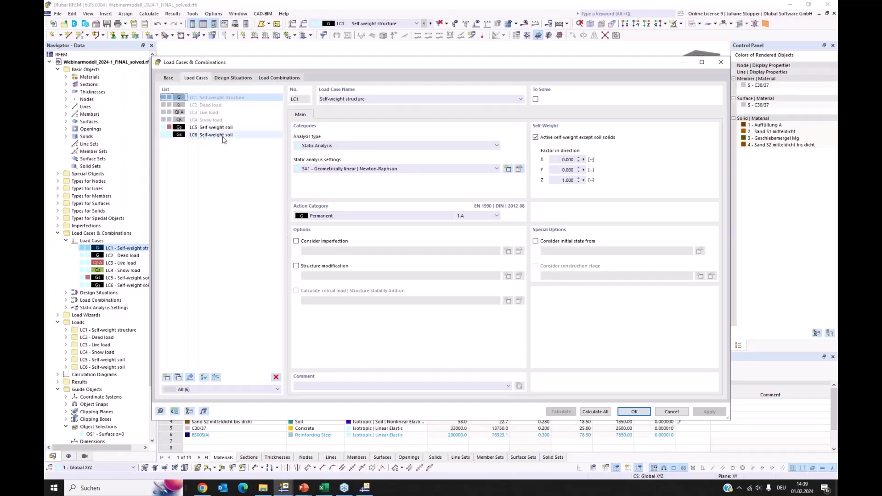
{"action": "left_click", "coordinate": [179, 136]}
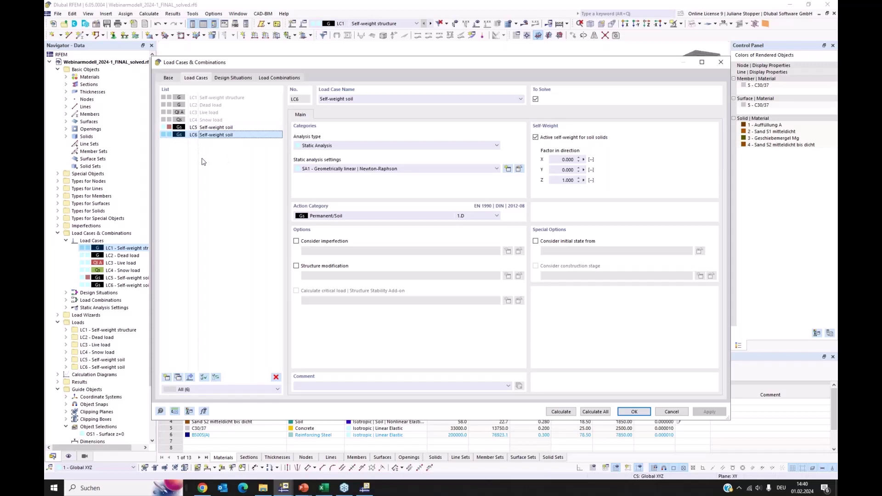
{"action": "left_click", "coordinate": [201, 120]}
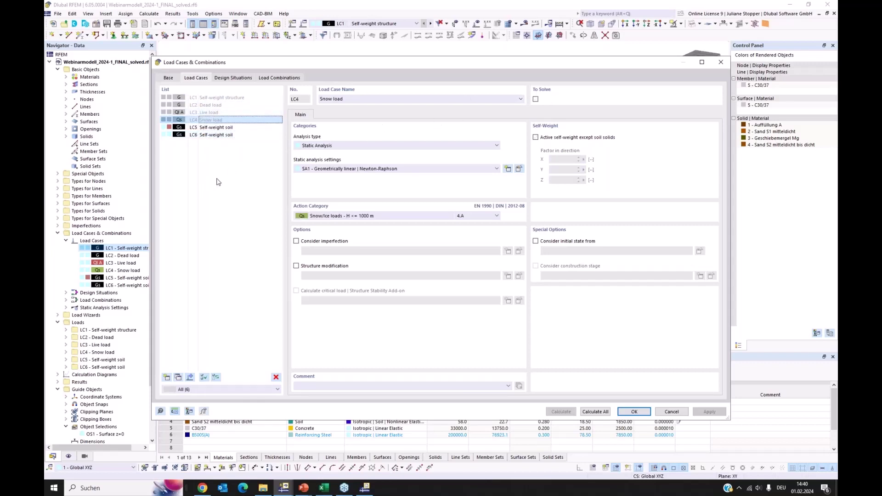
{"action": "left_click_drag", "start_coordinate": [256, 65], "coordinate": [302, 68]}
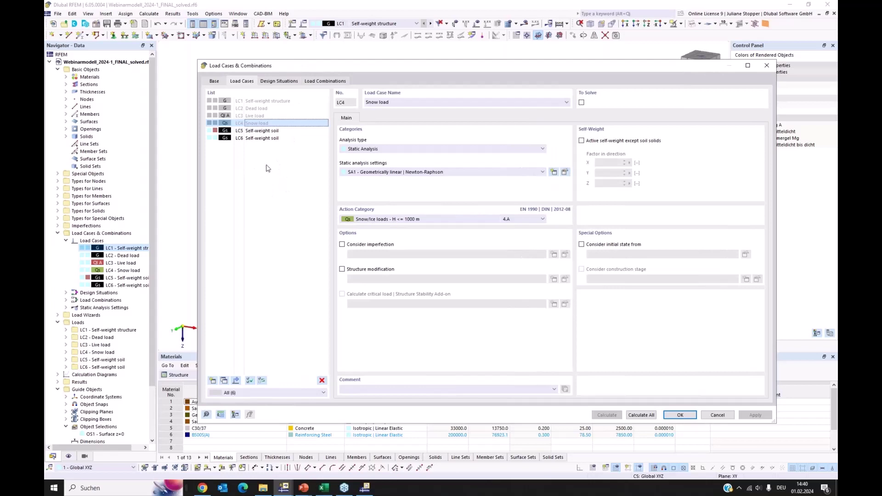
- Review the settings of the structural load cases: self-weight, dead load, live load and snow load
{"action": "left_click", "coordinate": [253, 102]}
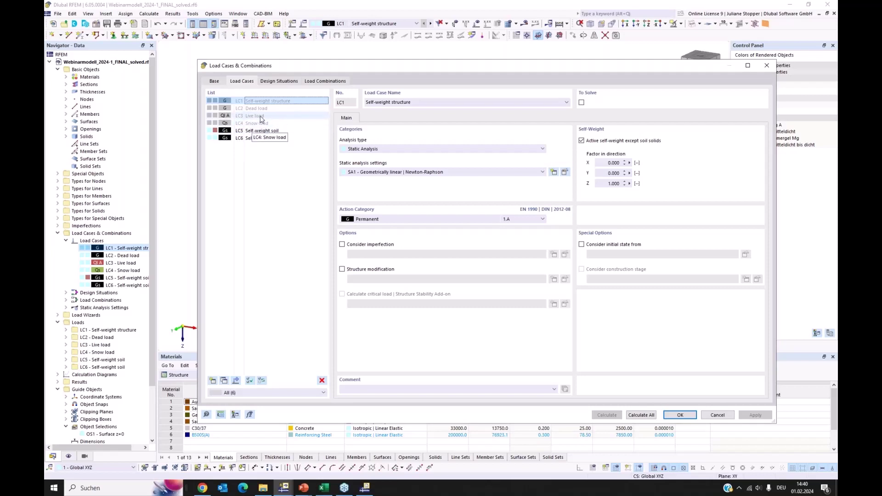
{"action": "left_click", "coordinate": [255, 116]}
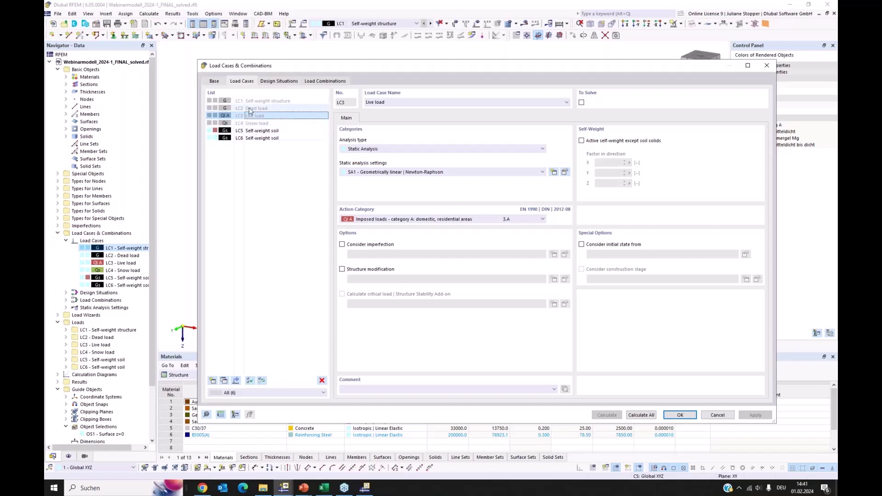
{"action": "left_click", "coordinate": [254, 102]}
{"action": "left_click", "coordinate": [253, 109]}
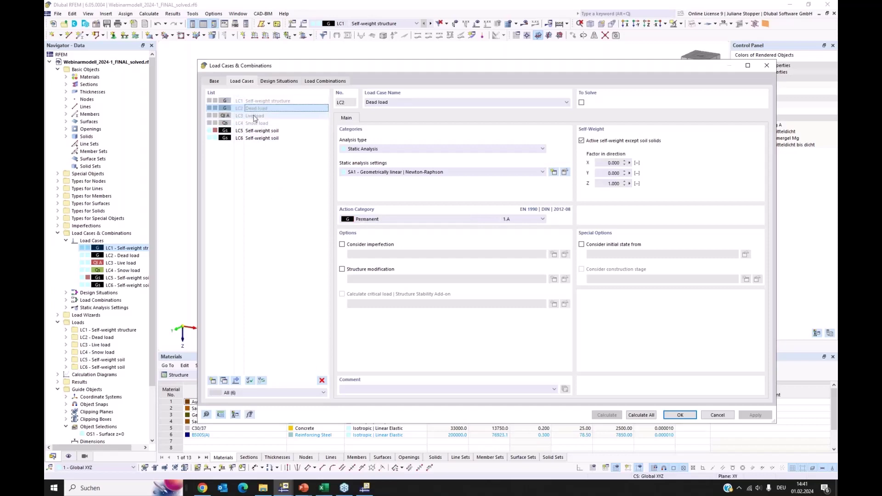
{"action": "left_click", "coordinate": [253, 117]}
{"action": "left_click", "coordinate": [252, 123]}
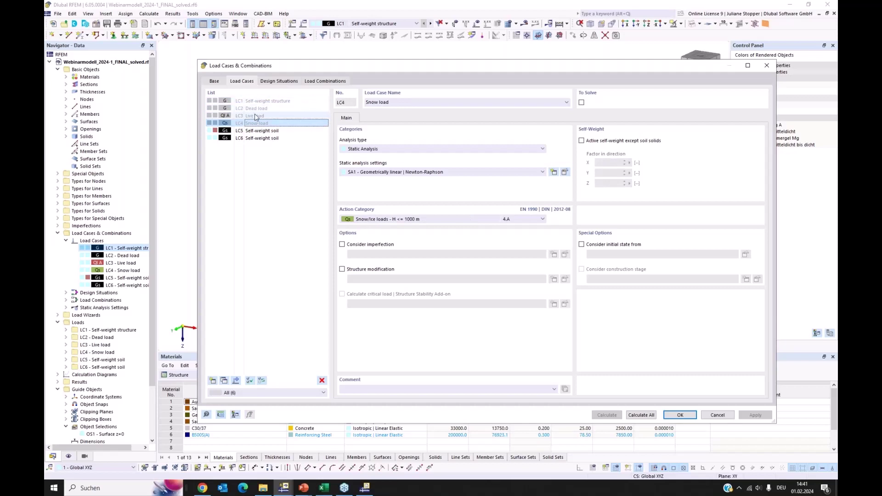
- Go through LC1 to LC4 once more, view load combination CO1, and close the load case settings without changes
{"action": "left_click_drag", "start_coordinate": [322, 65], "coordinate": [616, 122]}
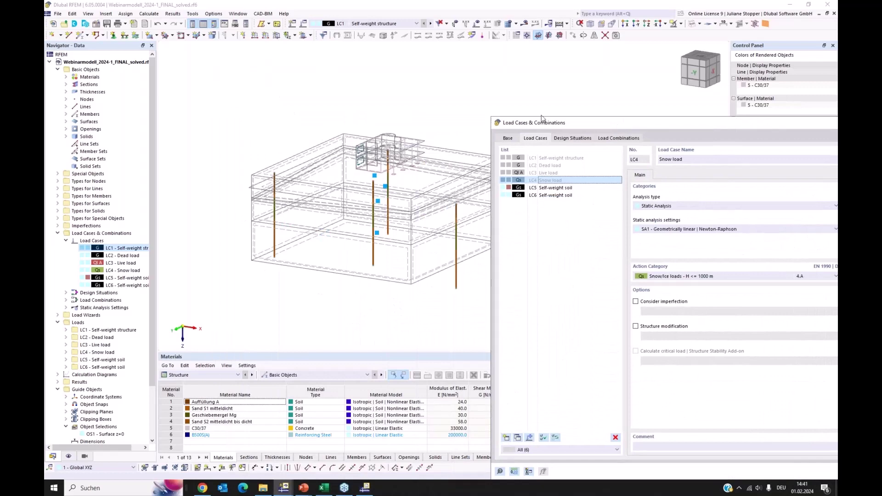
{"action": "left_click_drag", "start_coordinate": [599, 124], "coordinate": [283, 58]}
{"action": "left_click", "coordinate": [238, 91]}
{"action": "left_click", "coordinate": [232, 98]}
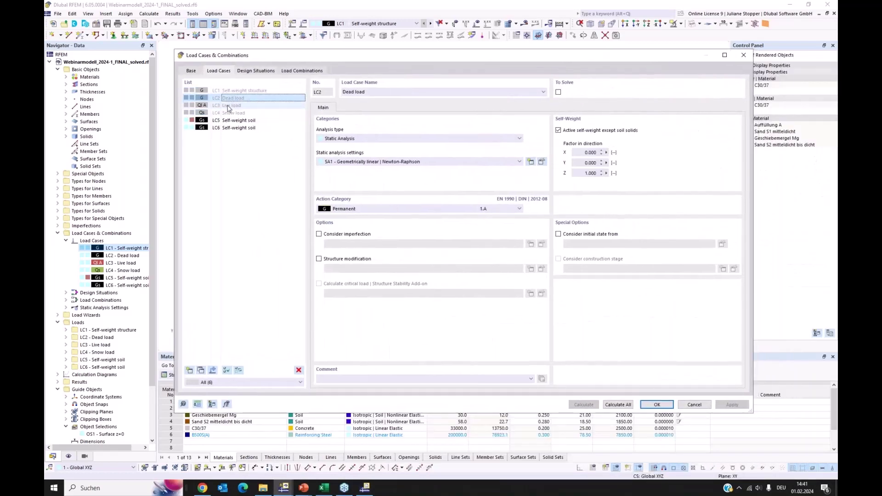
{"action": "left_click", "coordinate": [231, 105]}
{"action": "left_click", "coordinate": [231, 114]}
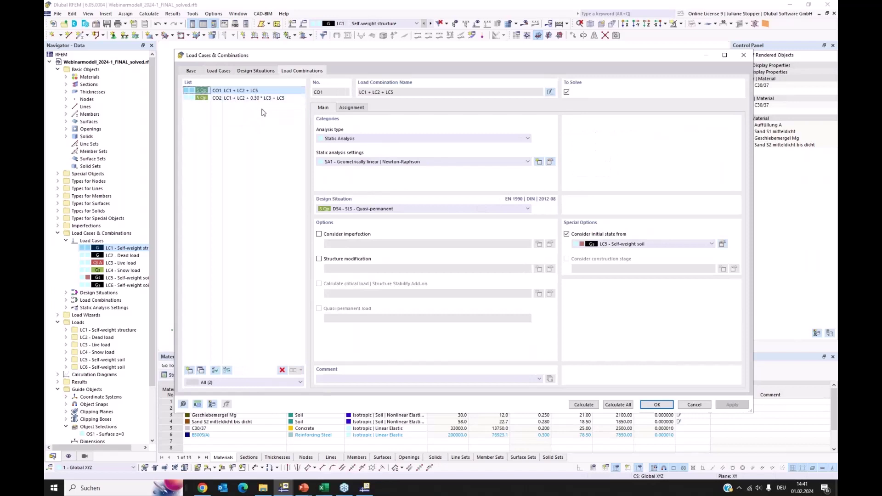
{"action": "left_click", "coordinate": [693, 407]}
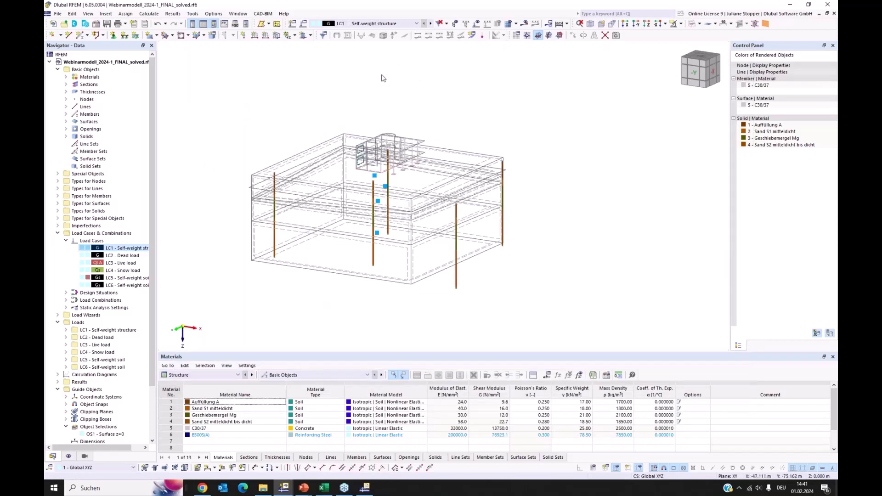
- Display the results of load case LC6 Self-weight soil on the model
{"action": "left_click", "coordinate": [401, 24]}
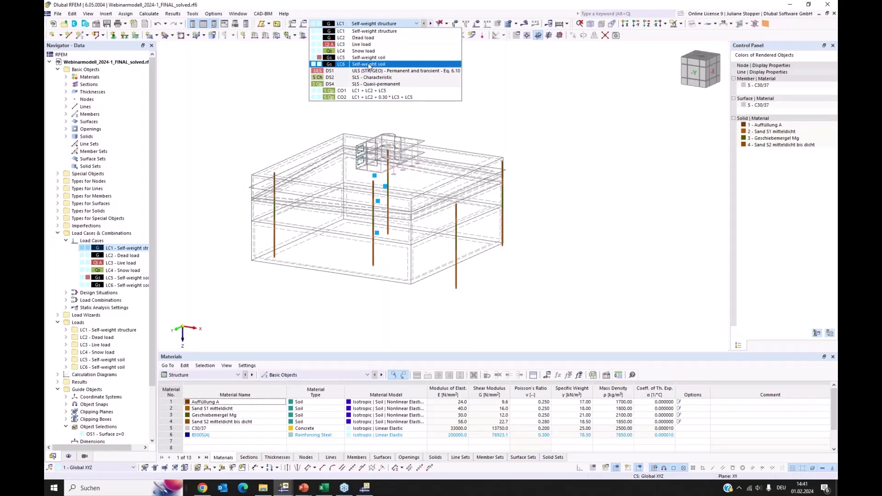
{"action": "left_click", "coordinate": [473, 78]}
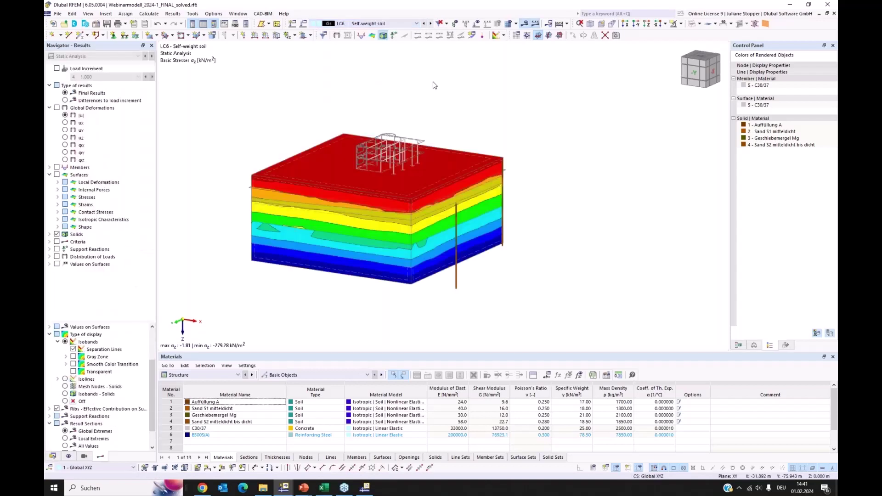
{"action": "scroll", "coordinate": [434, 85], "scroll_direction": "up", "scroll_amount": 2}
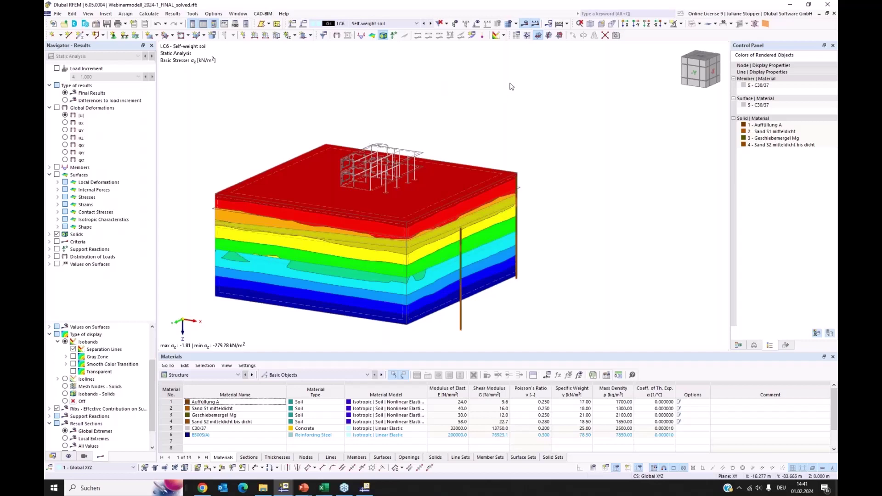
{"action": "scroll", "coordinate": [518, 88], "scroll_direction": "up", "scroll_amount": 2}
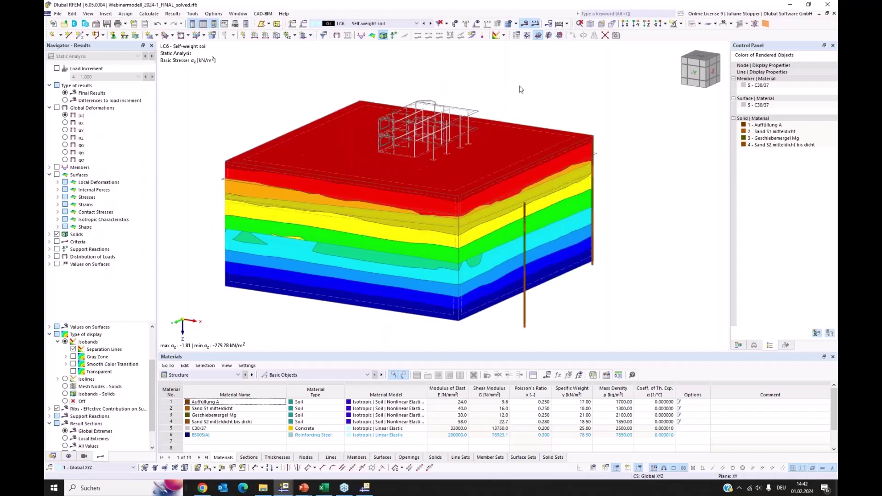
{"action": "scroll", "coordinate": [266, 261], "scroll_direction": "up", "scroll_amount": 2}
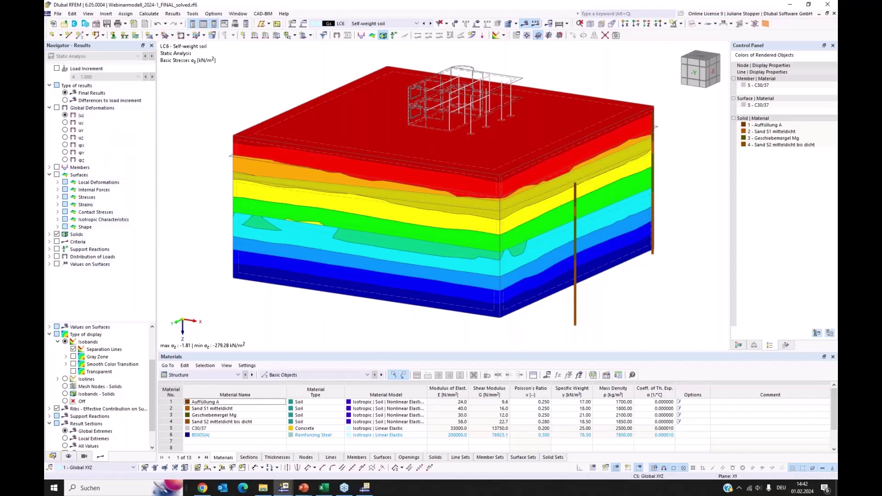
- Turn off the separation lines in the isoband display of the results
{"action": "scroll", "coordinate": [113, 375], "scroll_direction": "down", "scroll_amount": 1}
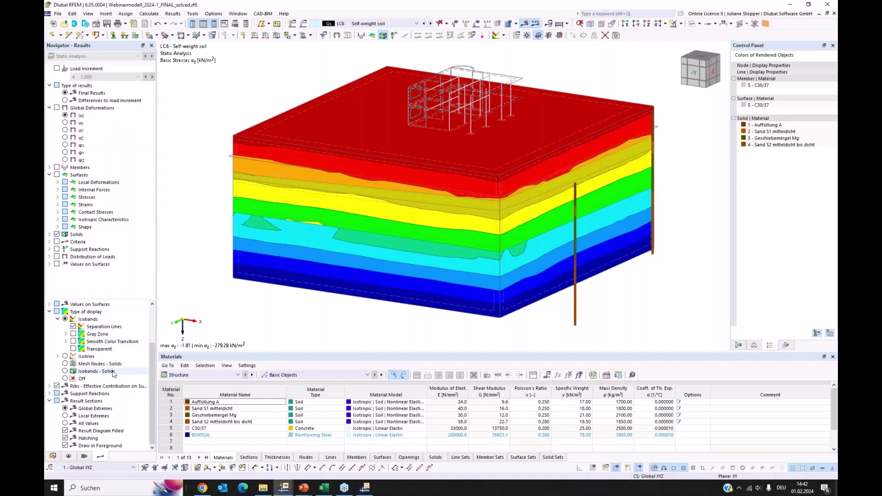
{"action": "left_click_drag", "start_coordinate": [152, 360], "coordinate": [156, 334]}
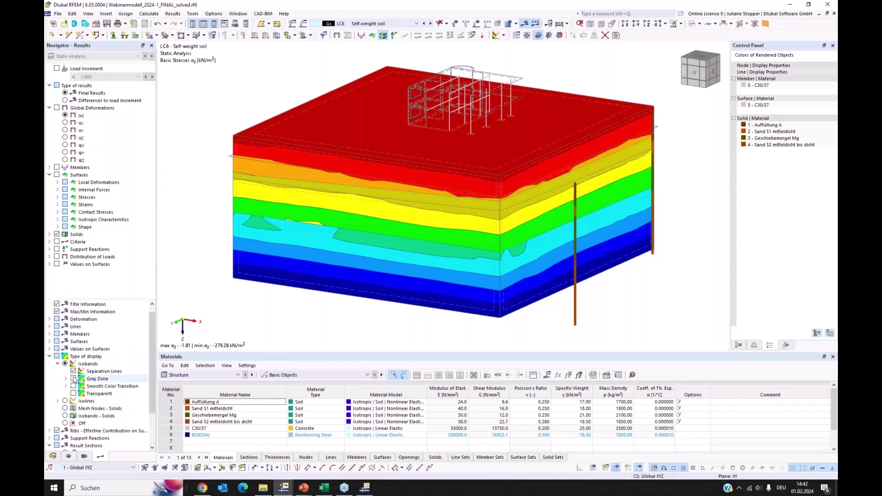
{"action": "left_click", "coordinate": [104, 372]}
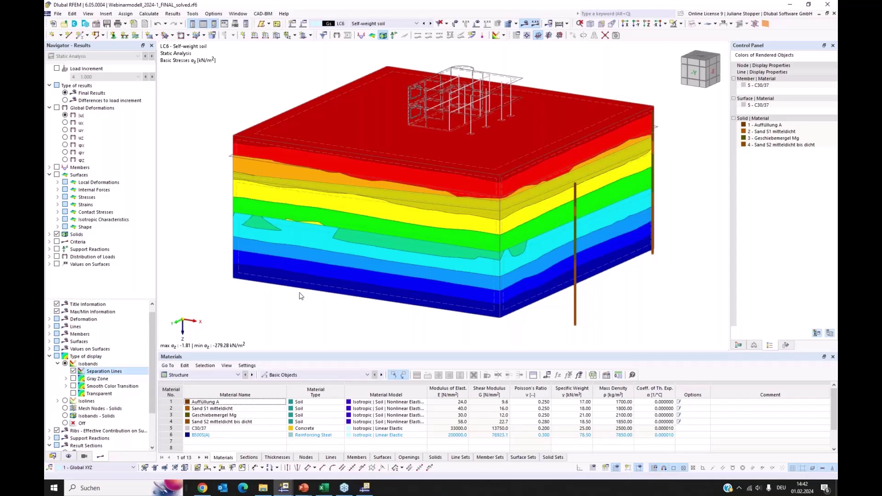
{"action": "key", "text": "space"}
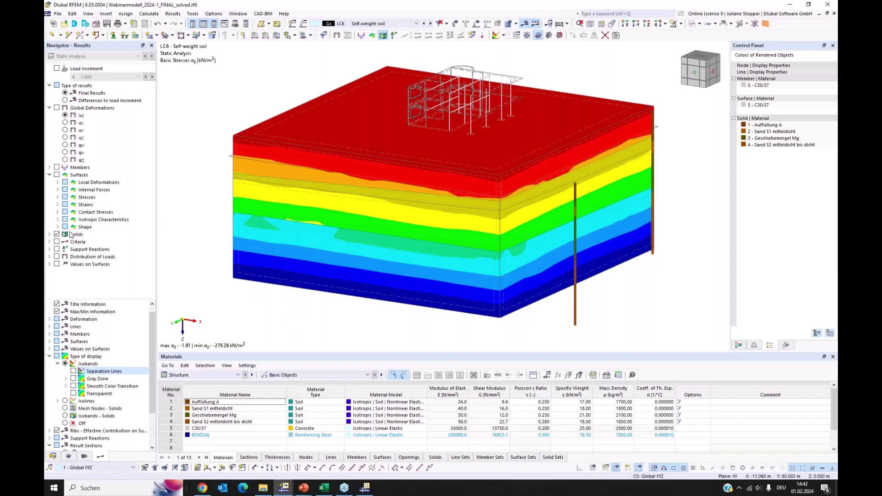
- Expand the stress results for solids and show the color scale with values for the basic stress σz
{"action": "left_click", "coordinate": [49, 234]}
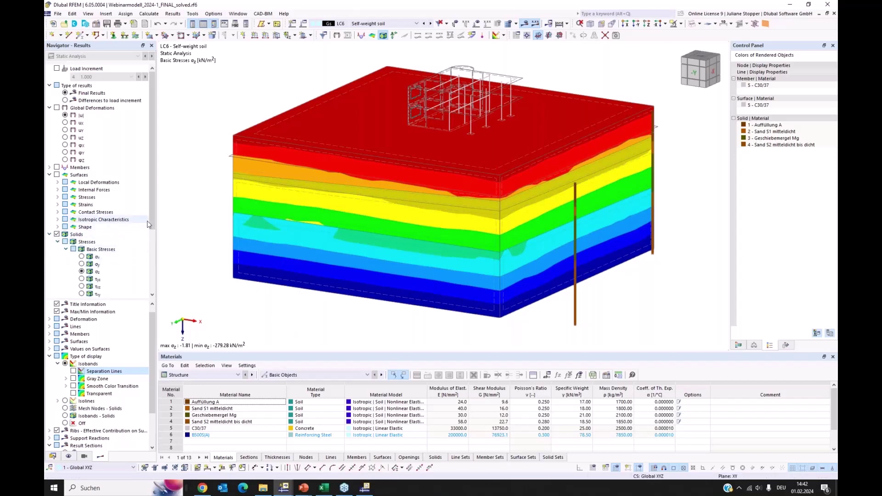
{"action": "scroll", "coordinate": [151, 225], "scroll_direction": "down", "scroll_amount": 2}
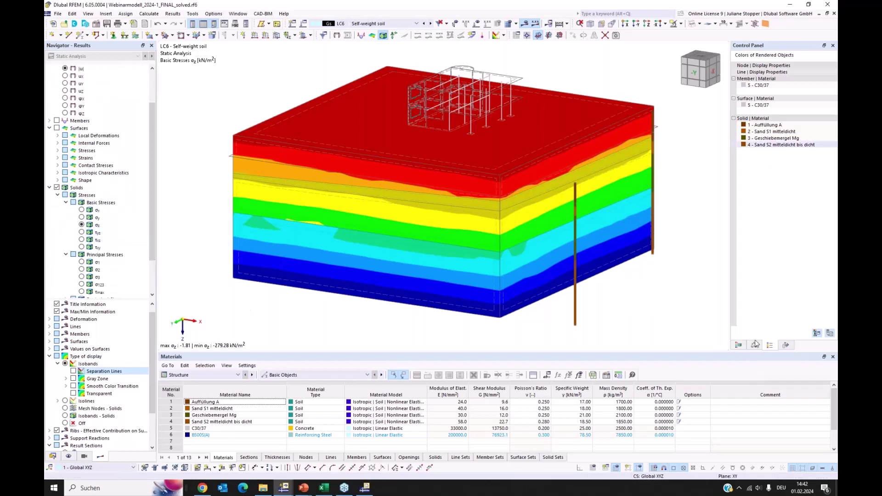
{"action": "left_click", "coordinate": [738, 345]}
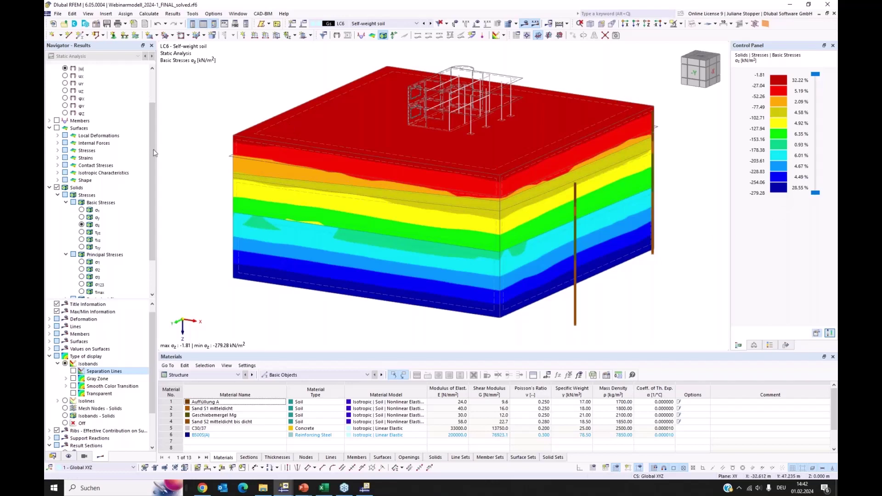
- View the basic stresses of load case LC5 Self-weight soil for comparison and return to LC6
{"action": "left_click", "coordinate": [394, 24]}
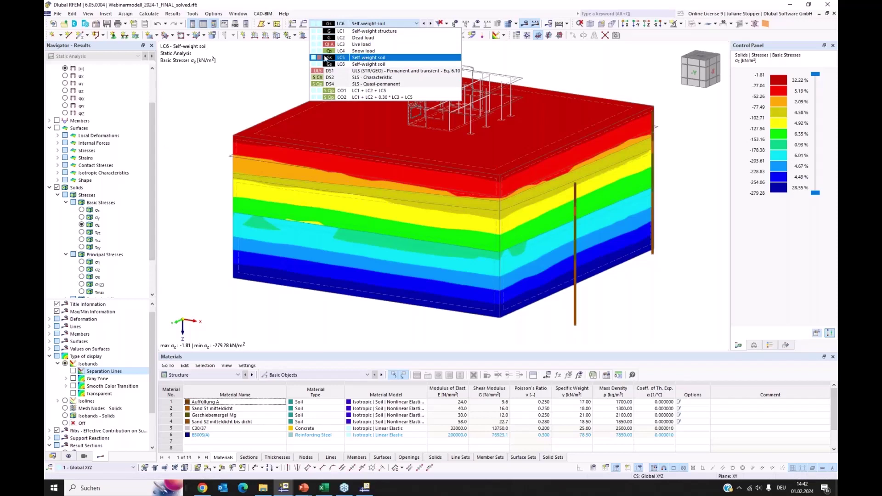
{"action": "left_click", "coordinate": [371, 58]}
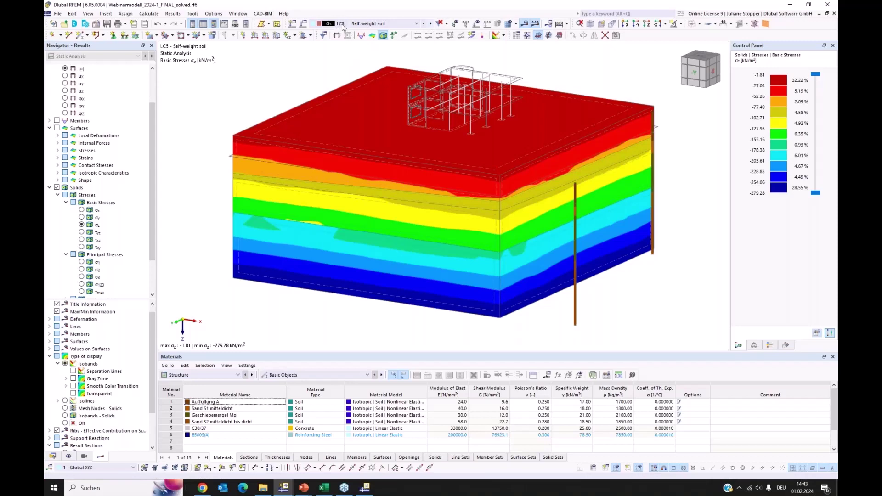
{"action": "left_click", "coordinate": [430, 23]}
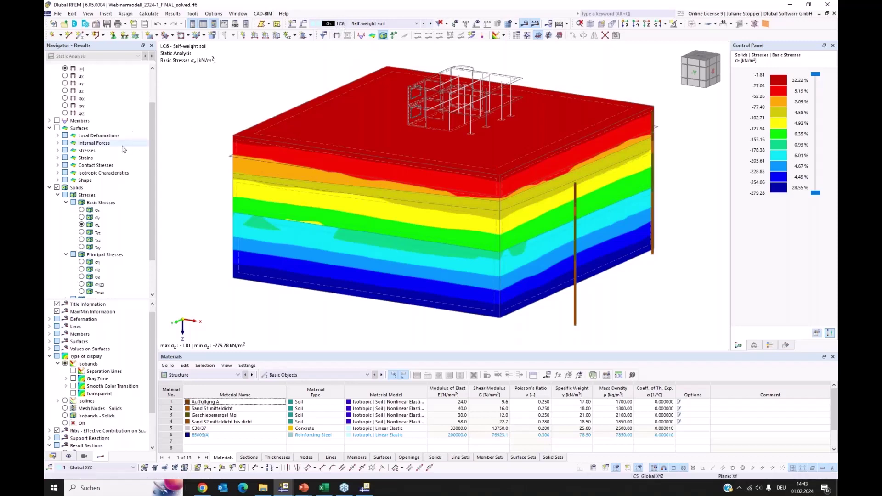
- Show the basic stresses σz of the solids for load case LC5, and display the same stresses for load combination CO2
{"action": "scroll", "coordinate": [123, 149], "scroll_direction": "up", "scroll_amount": 2}
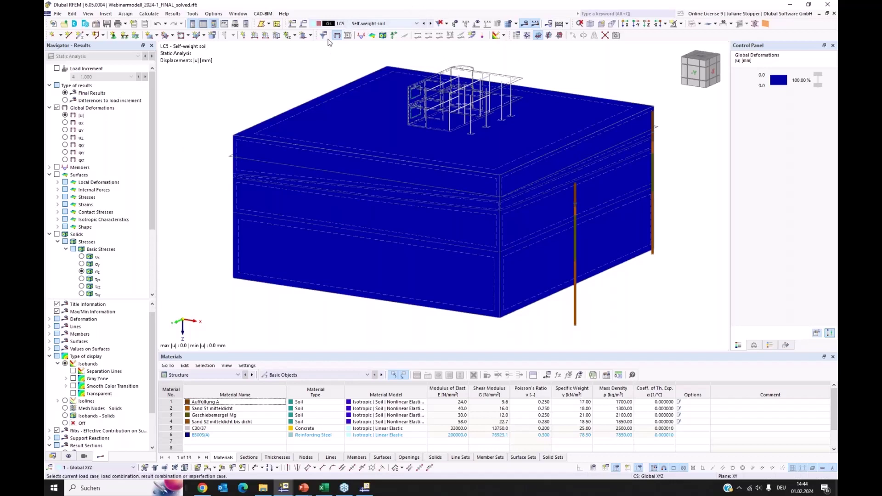
{"action": "left_click", "coordinate": [56, 234]}
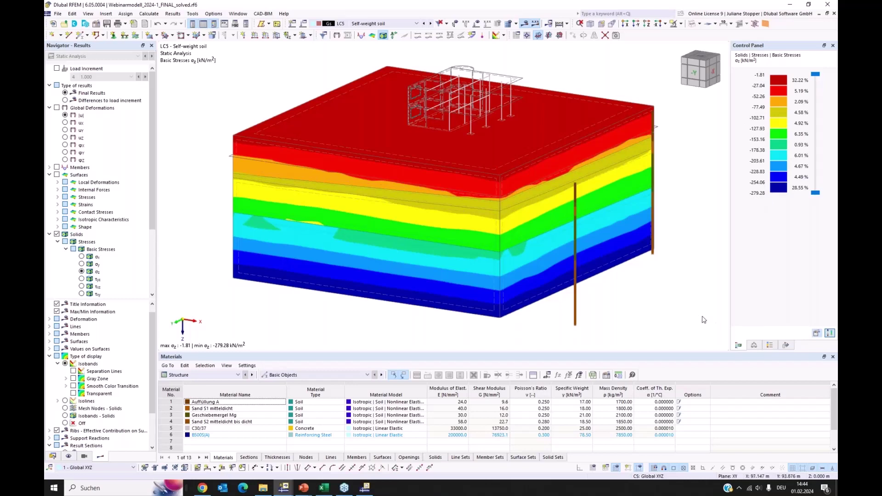
{"action": "left_click", "coordinate": [393, 24]}
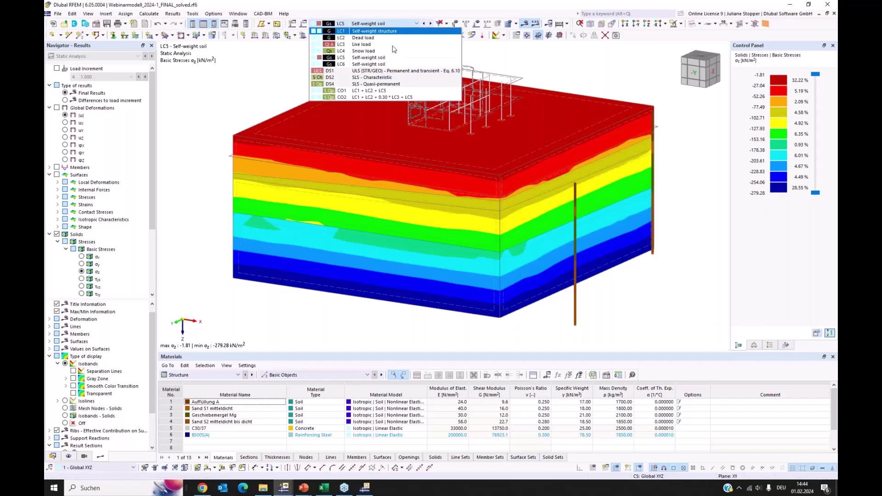
{"action": "left_click", "coordinate": [368, 98]}
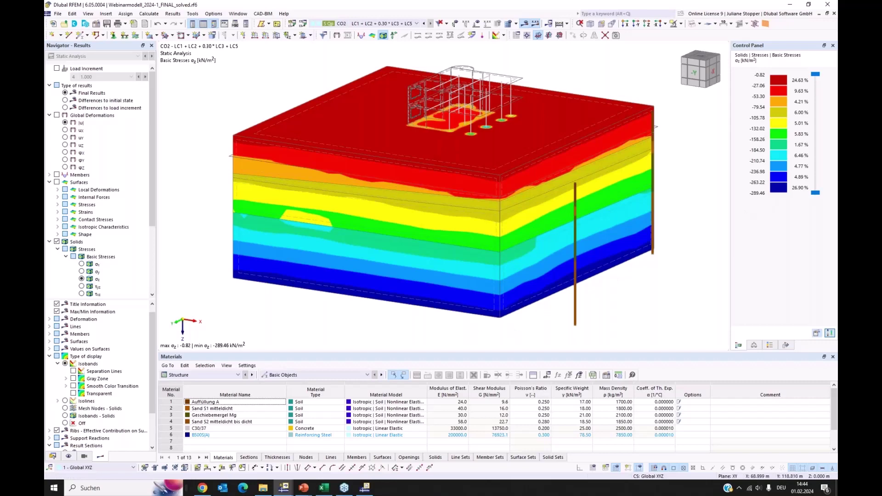
{"action": "middle_click_drag", "start_coordinate": [471, 325], "coordinate": [466, 266], "text": "ctrl"}
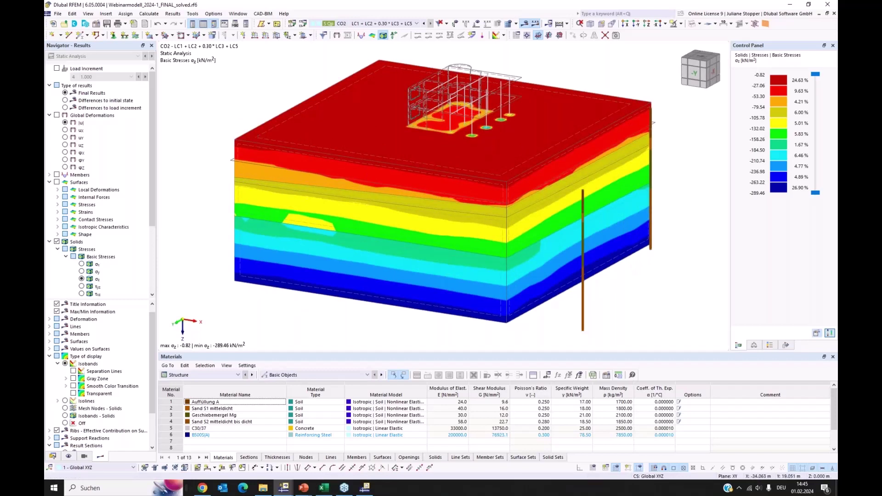
{"action": "middle_click_drag", "start_coordinate": [248, 170], "coordinate": [265, 174], "text": "ctrl"}
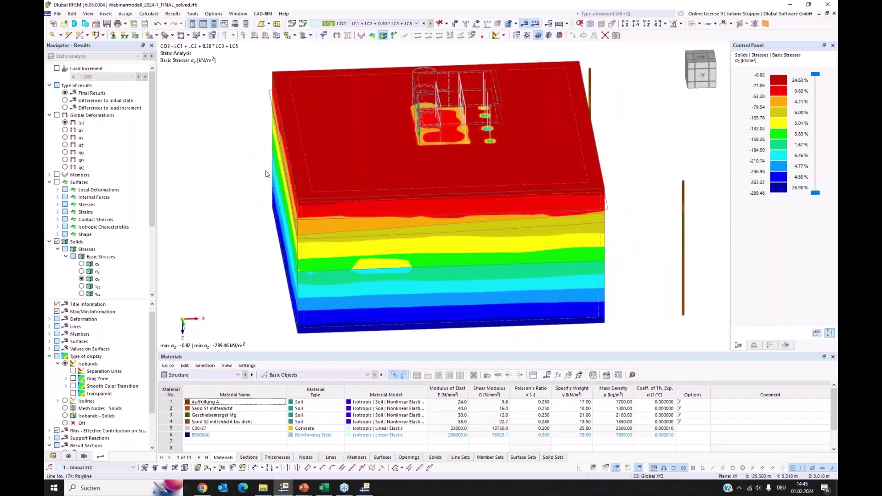
{"action": "middle_click_drag", "start_coordinate": [679, 242], "coordinate": [528, 186], "text": "ctrl"}
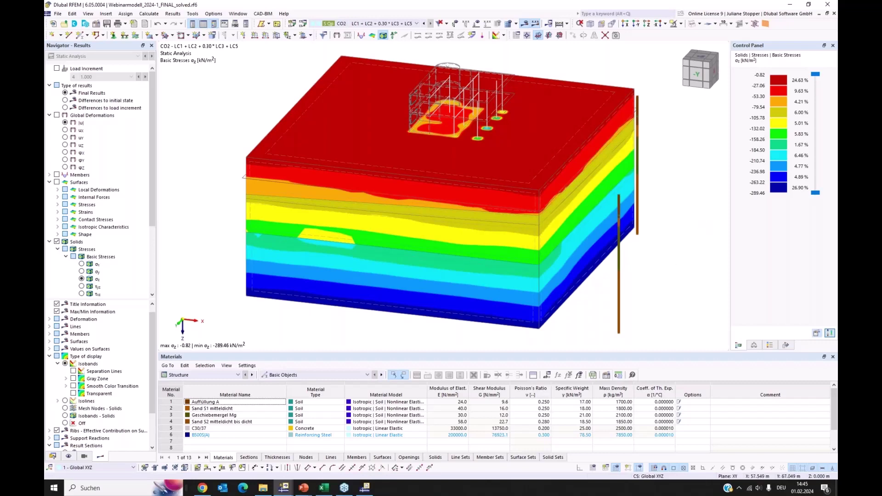
{"action": "middle_click_drag", "start_coordinate": [652, 294], "coordinate": [659, 248], "text": "ctrl"}
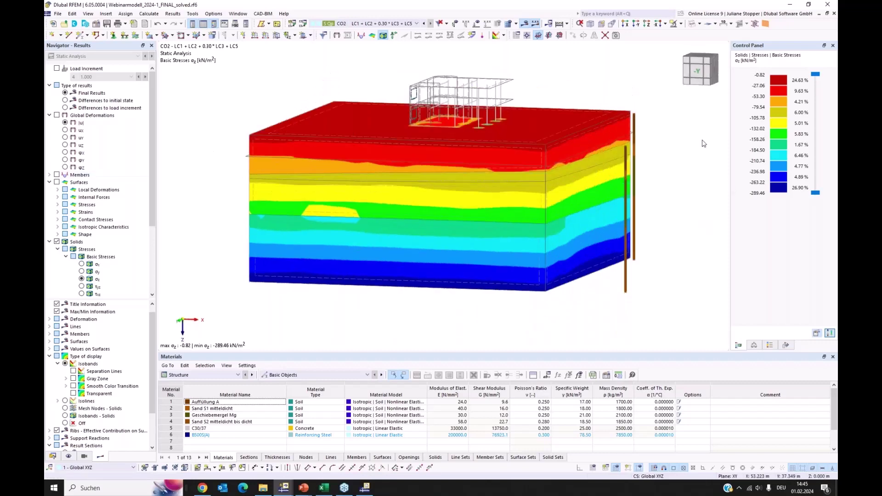
{"action": "middle_click_drag", "start_coordinate": [690, 158], "coordinate": [696, 191], "text": "ctrl"}
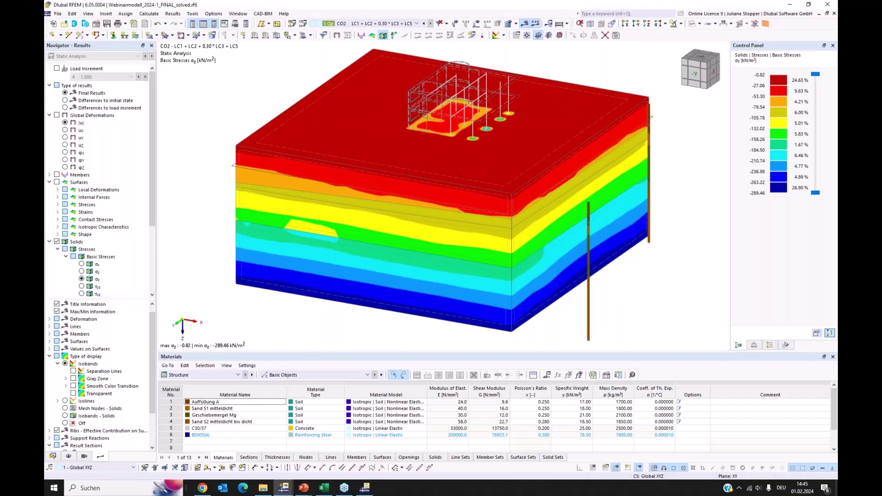
- Display the principal stresses σ3 of the solids using the Isobands - Solids type of display
{"action": "left_click_drag", "start_coordinate": [118, 300], "coordinate": [117, 340]}
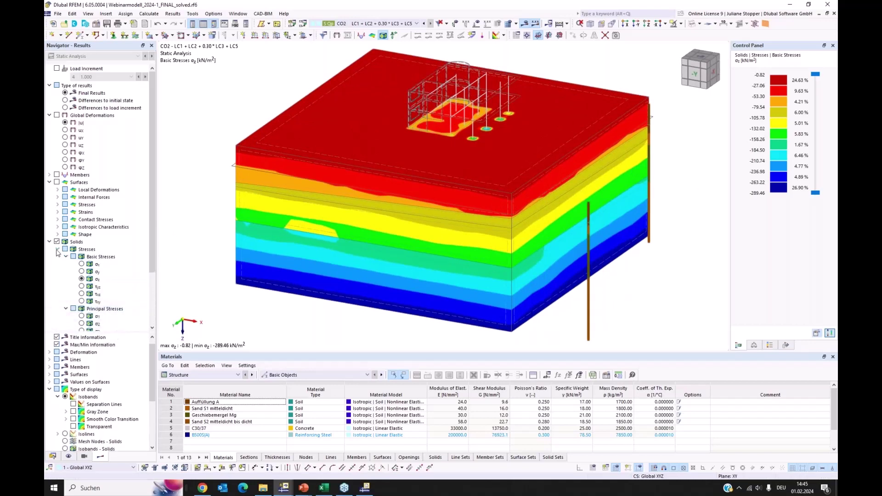
{"action": "left_click", "coordinate": [58, 249]}
{"action": "left_click", "coordinate": [58, 250]}
{"action": "left_click", "coordinate": [66, 256]}
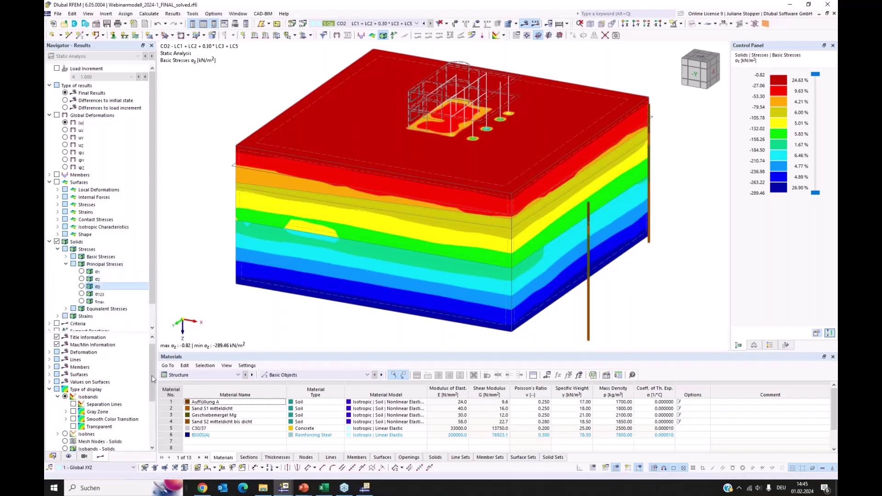
{"action": "left_click_drag", "start_coordinate": [151, 376], "coordinate": [151, 414]}
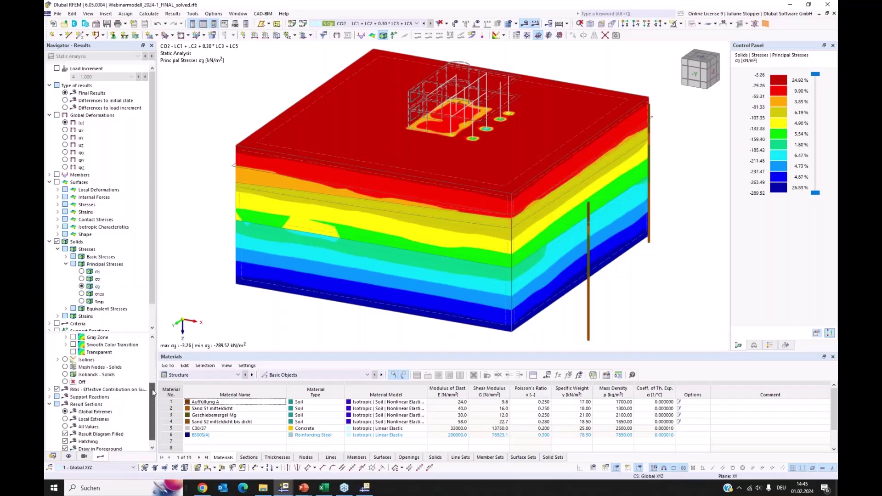
{"action": "left_click", "coordinate": [65, 375]}
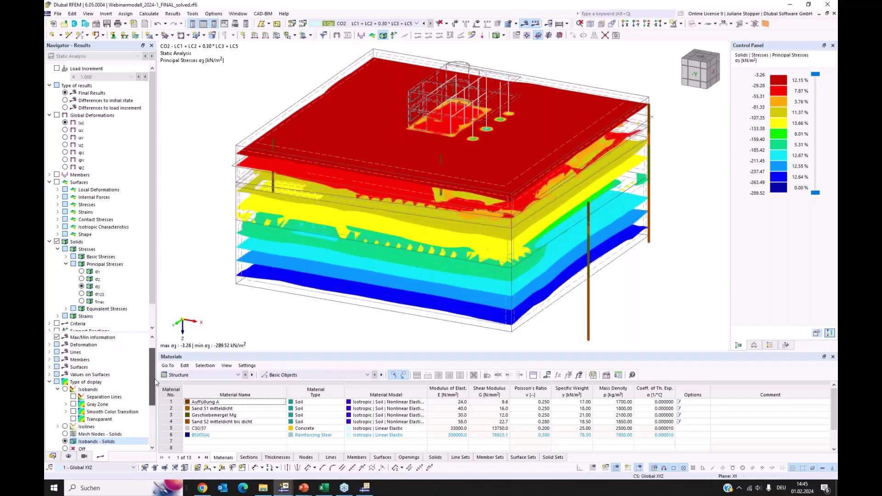
{"action": "scroll", "coordinate": [143, 362], "scroll_direction": "up", "scroll_amount": 4}
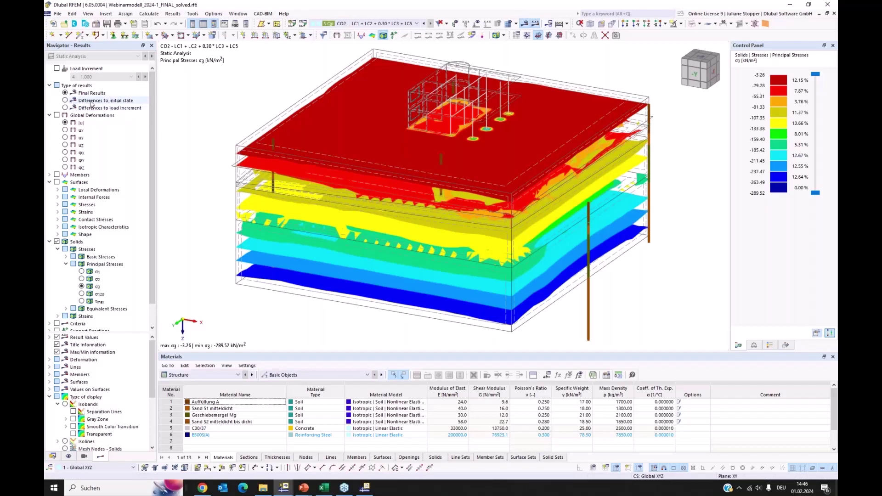
- Set the type of results to differences to initial state and inspect the stress zone beneath the building
{"action": "left_click", "coordinate": [65, 102]}
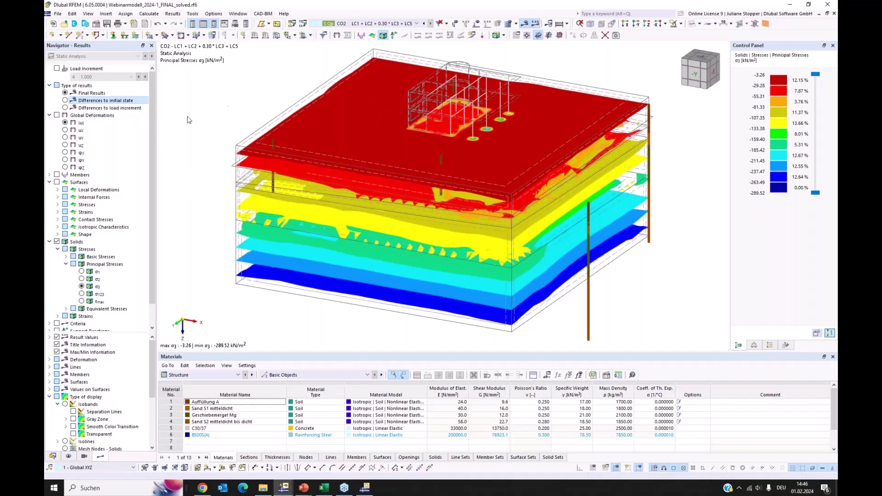
{"action": "left_click", "coordinate": [105, 100]}
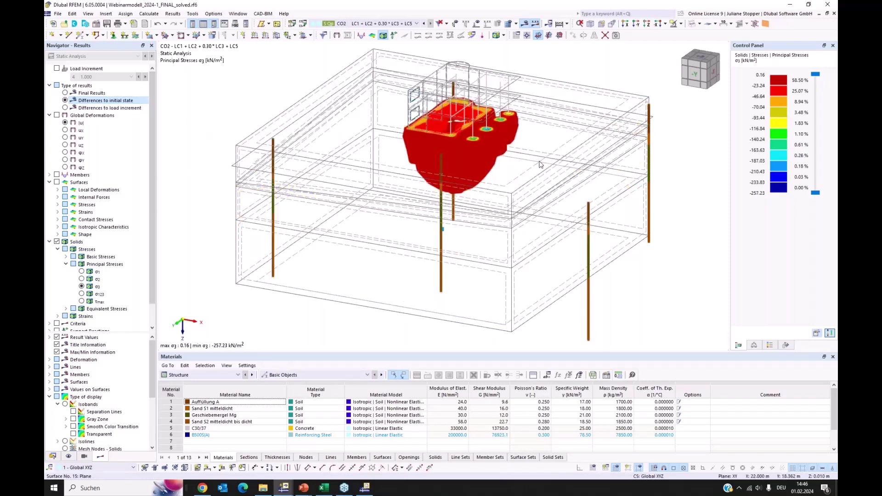
{"action": "mouse_move", "coordinate": [680, 226]}
{"action": "middle_mouse_down", "text": "ctrl"}
{"action": "mouse_move", "coordinate": [549, 231]}
{"action": "mouse_move", "coordinate": [635, 197]}
{"action": "mouse_move", "coordinate": [614, 198]}
{"action": "mouse_move", "coordinate": [564, 132]}
{"action": "middle_mouse_up", "text": "ctrl"}
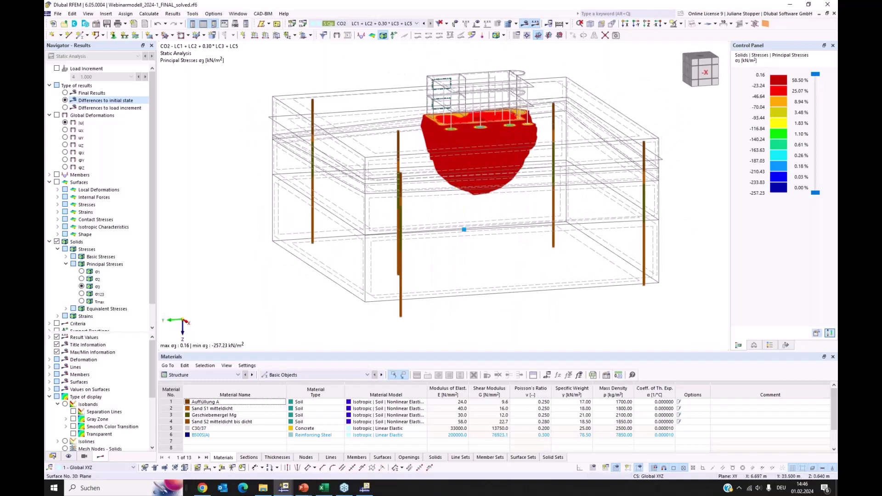
{"action": "middle_click_drag", "start_coordinate": [413, 165], "coordinate": [321, 152], "text": "ctrl"}
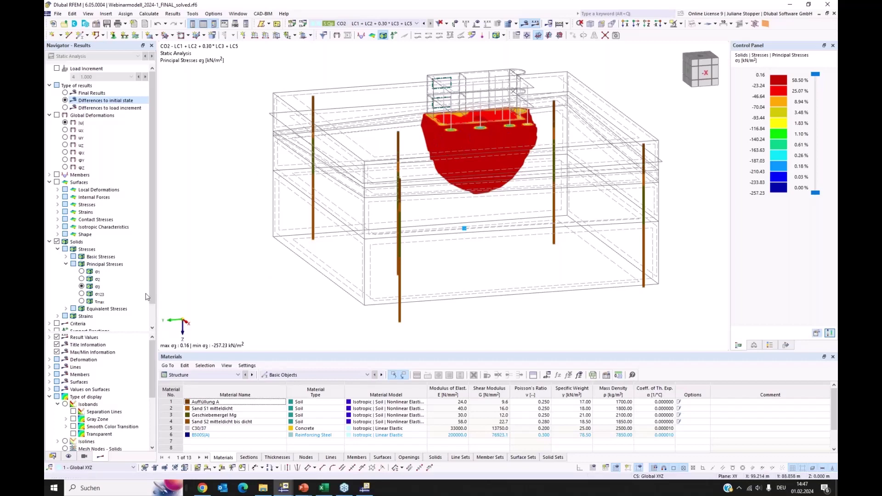
- Switch the solid results back to the basic stress σz and set the type of display to Isobands
{"action": "scroll", "coordinate": [151, 320], "scroll_direction": "down", "scroll_amount": 2}
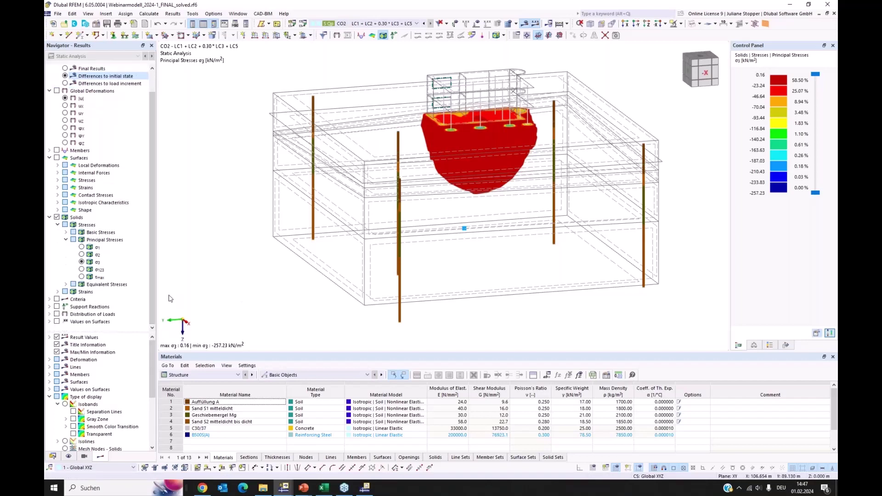
{"action": "left_click", "coordinate": [66, 239]}
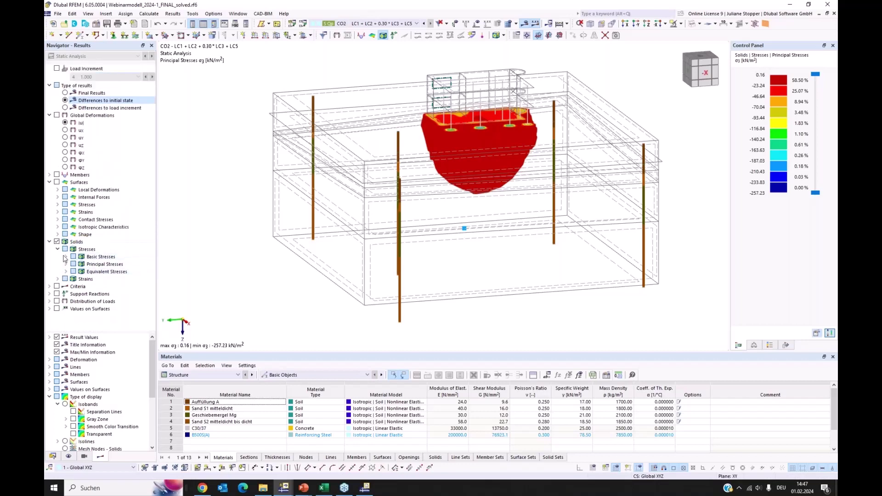
{"action": "left_click", "coordinate": [66, 257]}
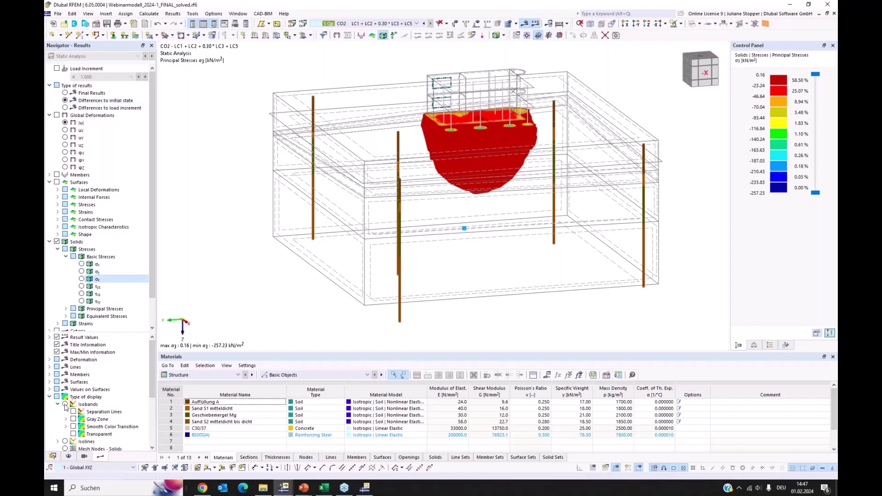
{"action": "left_click", "coordinate": [81, 279]}
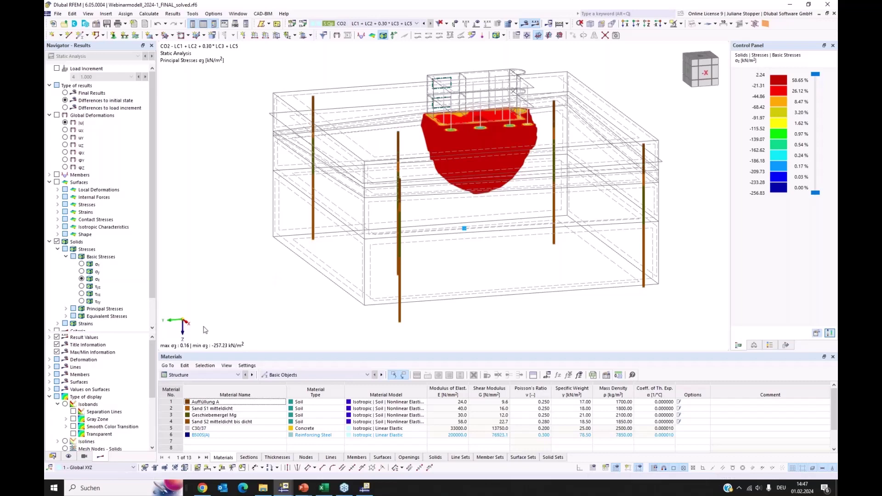
- View the model from above in the Z direction and inspect the σz stresses under the floor slab and individual footings
{"action": "left_click", "coordinate": [647, 24]}
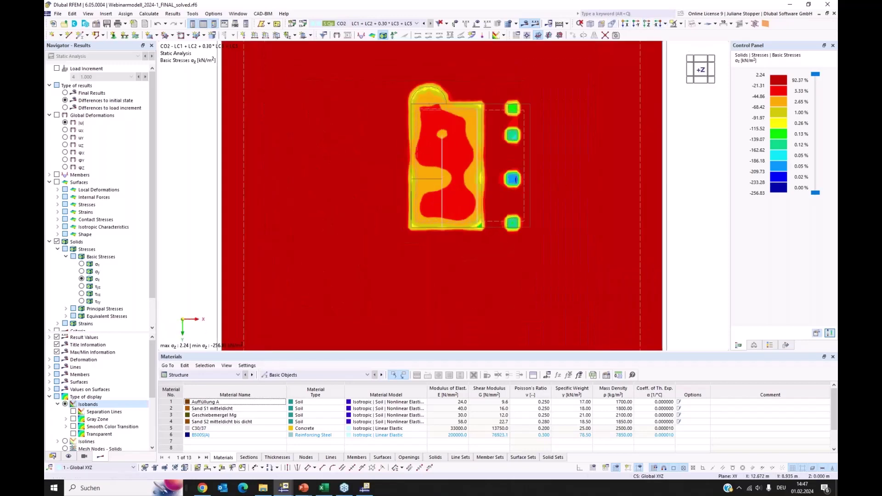
{"action": "middle_click_drag", "start_coordinate": [515, 225], "coordinate": [497, 215]}
{"action": "scroll", "coordinate": [496, 215], "scroll_direction": "up", "scroll_amount": 2}
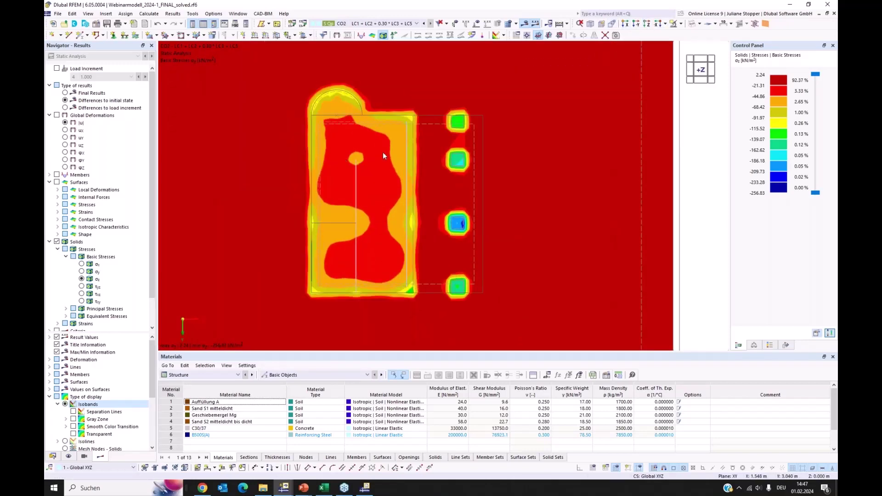
{"action": "scroll", "coordinate": [384, 155], "scroll_direction": "up", "scroll_amount": 1}
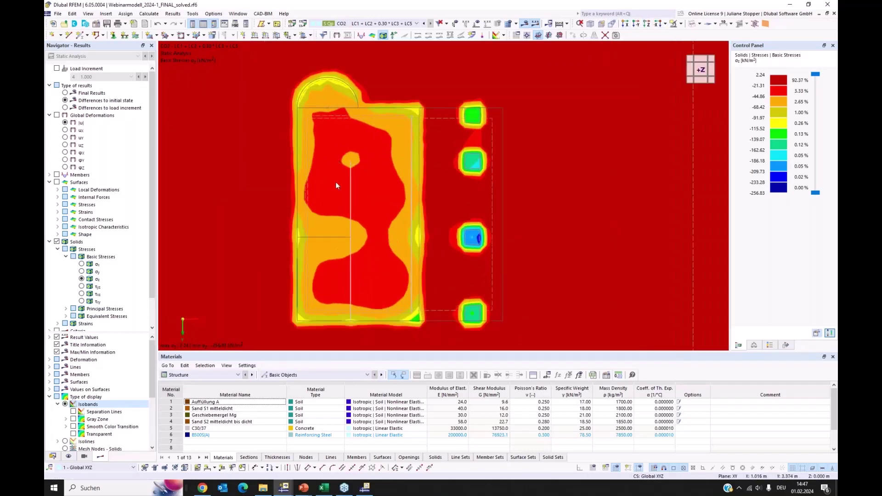
- Turn on the separation lines between the isobands and switch them off again
{"action": "left_click", "coordinate": [73, 413]}
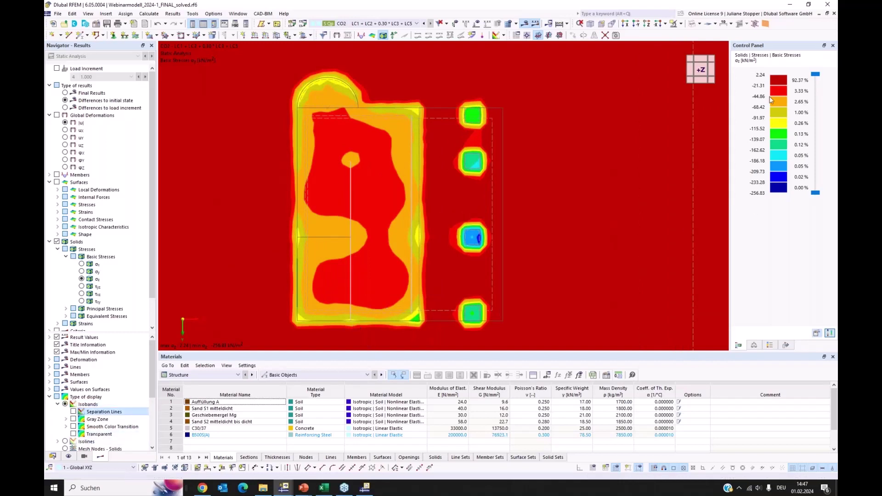
{"action": "key", "text": "space"}
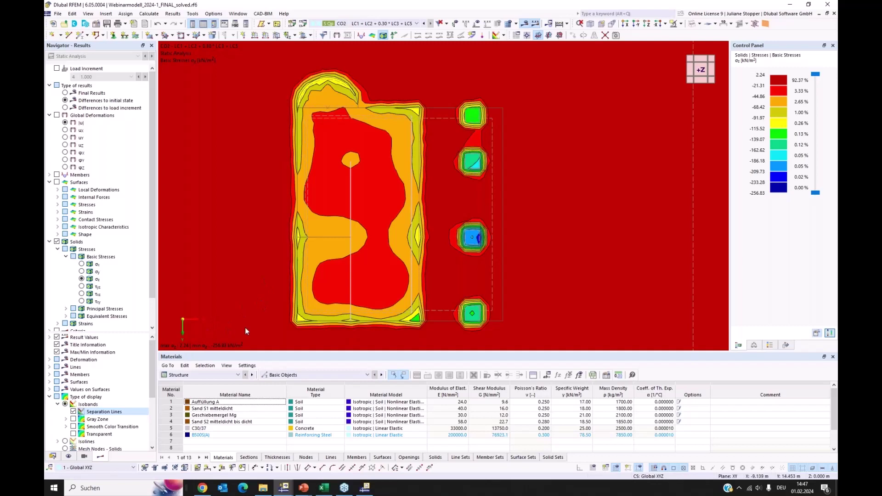
{"action": "left_click", "coordinate": [74, 412]}
- Display the global deformations |u| in an isometric view, with results shown on all surfaces and all members
{"action": "left_click", "coordinate": [589, 22]}
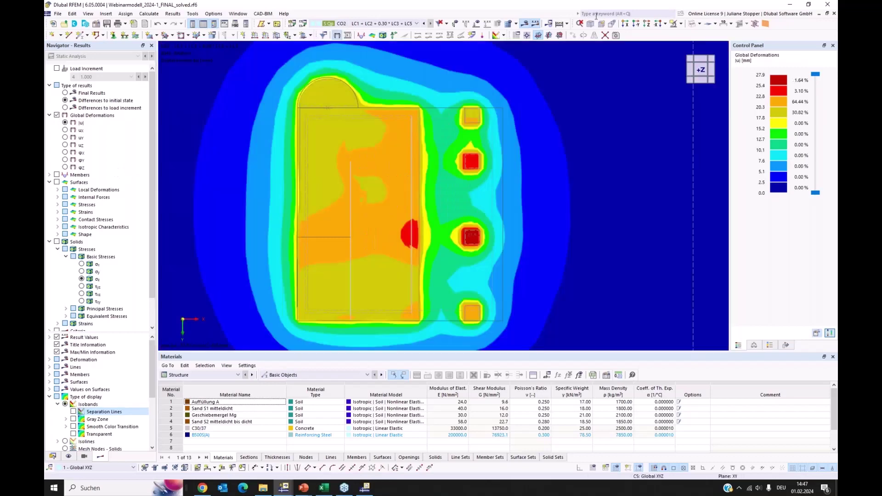
{"action": "left_click", "coordinate": [590, 23]}
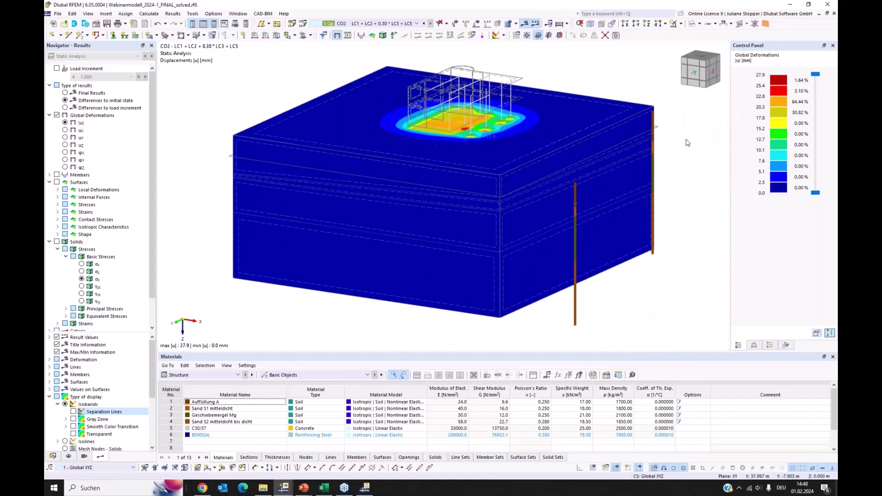
{"action": "left_click", "coordinate": [786, 346]}
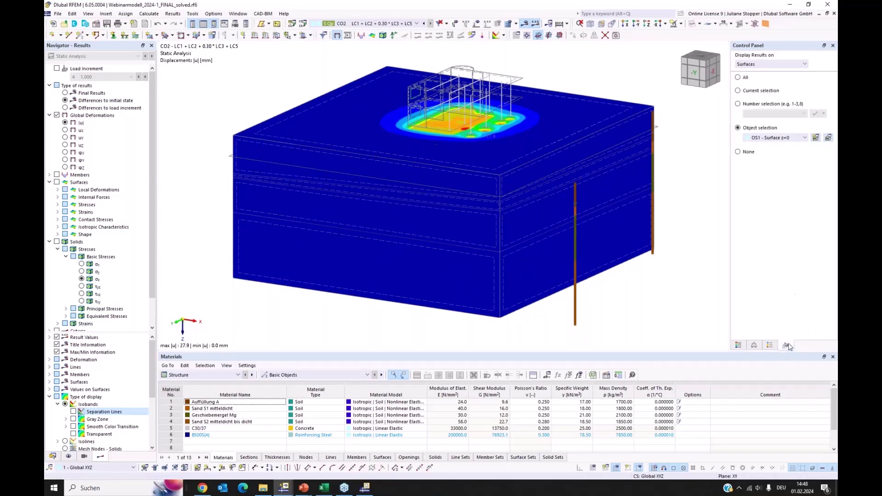
{"action": "left_click", "coordinate": [738, 78]}
{"action": "left_click", "coordinate": [765, 64]}
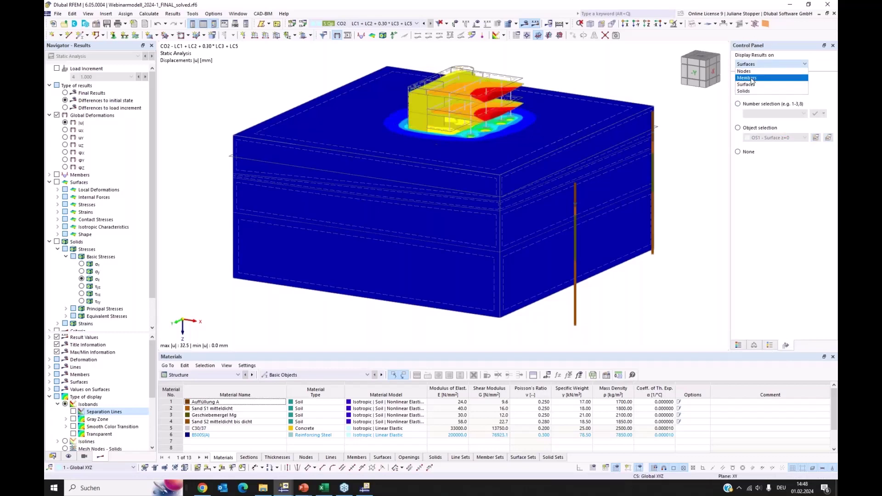
{"action": "left_click", "coordinate": [751, 78]}
{"action": "left_click", "coordinate": [738, 78]}
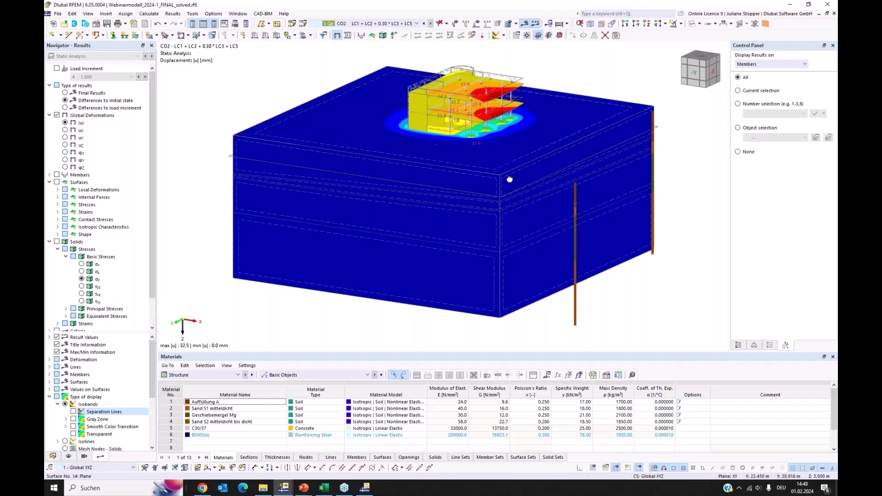
- Set the type of results to final results and view the deformed building and soil block from another angle
{"action": "middle_click_drag", "start_coordinate": [510, 179], "coordinate": [509, 182], "text": "ctrl"}
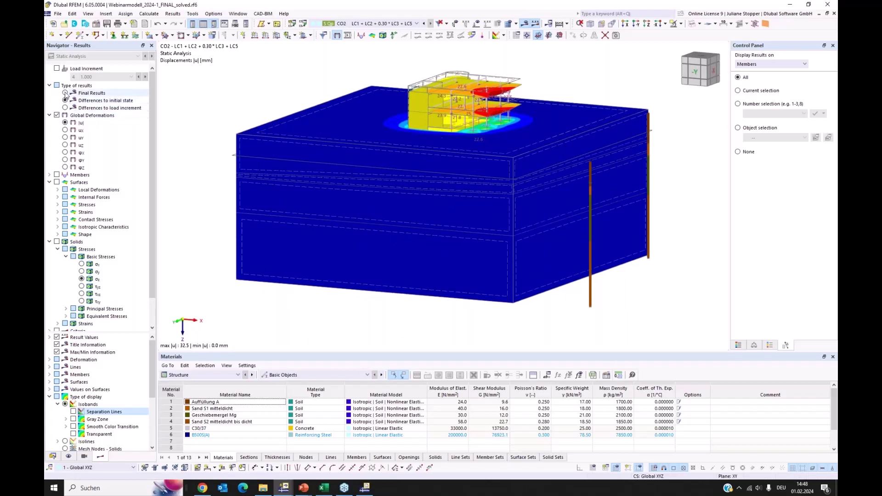
{"action": "left_click", "coordinate": [65, 93]}
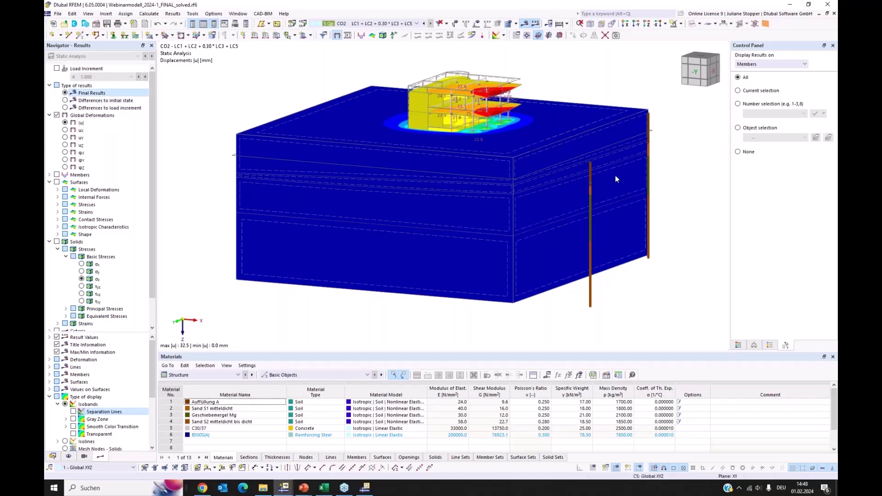
{"action": "middle_click_drag", "start_coordinate": [683, 187], "coordinate": [656, 196], "text": "ctrl"}
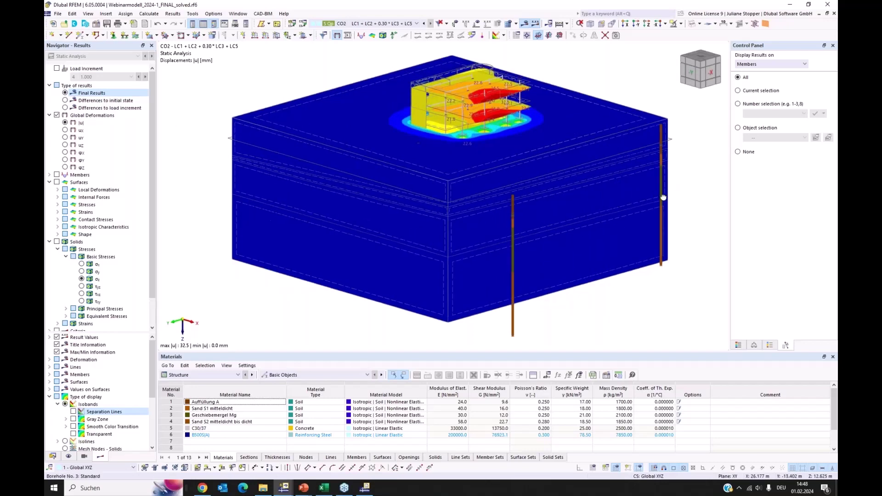
- Inspect the |u| deformations of the building, its floor slabs and the individual footings up close from several angles
{"action": "scroll", "coordinate": [611, 183], "scroll_direction": "up", "scroll_amount": 5}
{"action": "middle_click_drag", "start_coordinate": [373, 161], "coordinate": [429, 166], "text": "ctrl"}
{"action": "scroll", "coordinate": [429, 166], "scroll_direction": "up", "scroll_amount": 5}
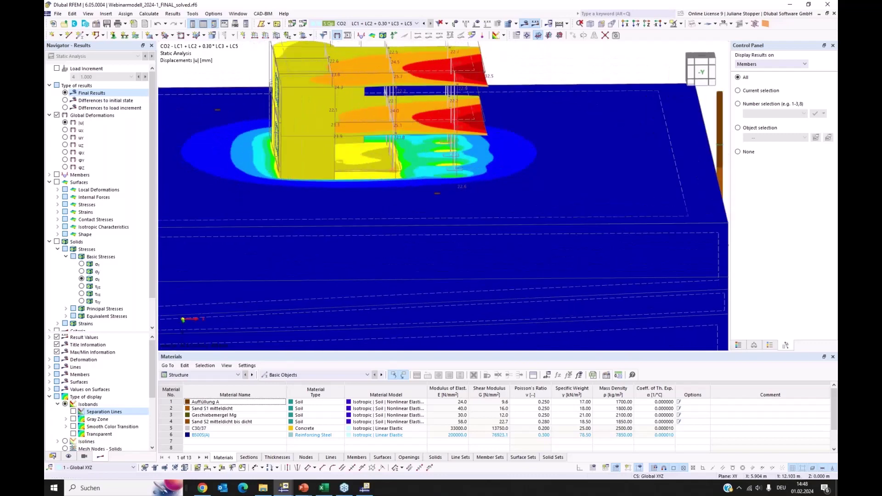
{"action": "scroll", "coordinate": [356, 182], "scroll_direction": "down", "scroll_amount": 5}
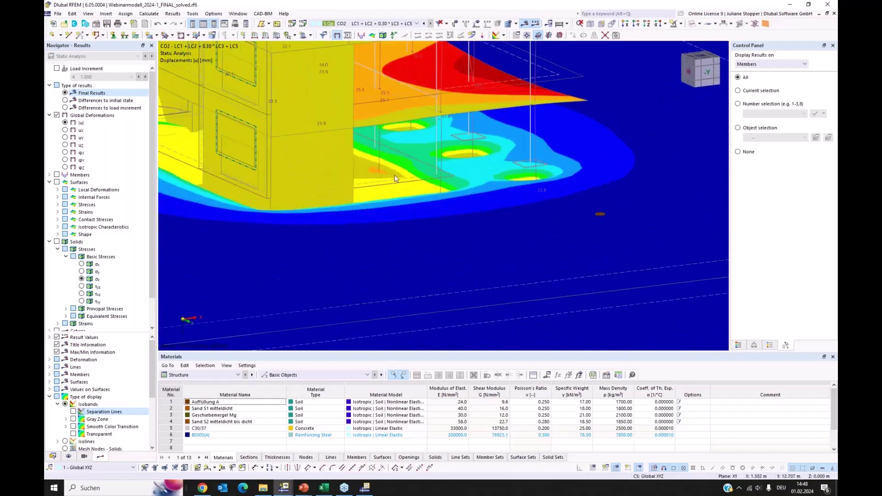
{"action": "scroll", "coordinate": [492, 179], "scroll_direction": "down", "scroll_amount": 1}
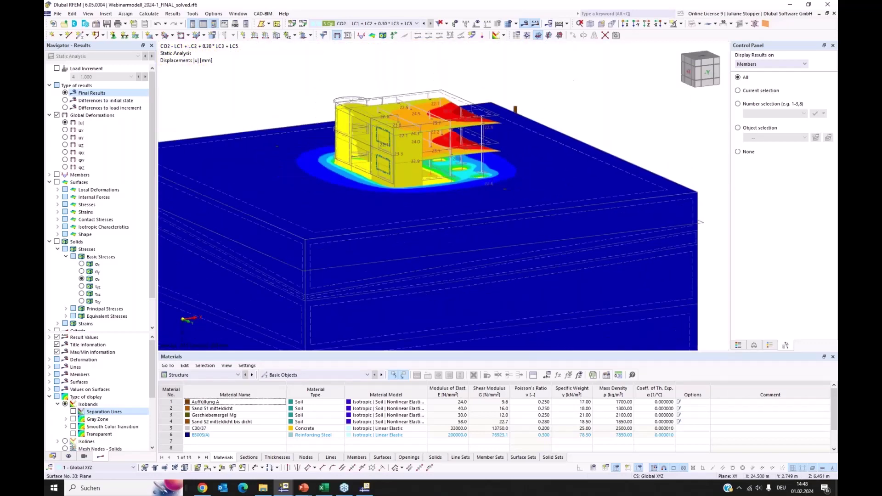
{"action": "middle_click_drag", "start_coordinate": [550, 196], "coordinate": [472, 203], "text": "ctrl"}
{"action": "scroll", "coordinate": [478, 197], "scroll_direction": "down", "scroll_amount": 3}
{"action": "scroll", "coordinate": [465, 191], "scroll_direction": "down", "scroll_amount": 2}
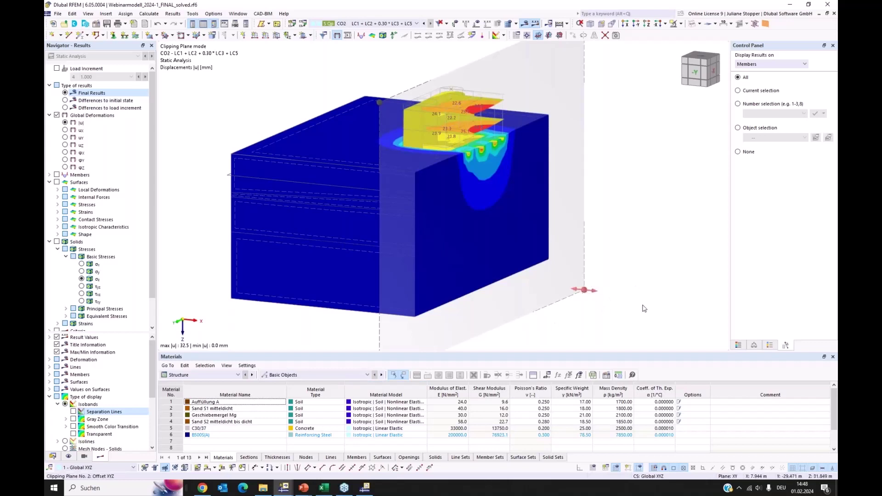
- Move the clipping plane parallel to YZ to X = 8.081 m, cutting through the individual footings, and check its settings
{"action": "left_click_drag", "start_coordinate": [584, 290], "coordinate": [606, 303]}
{"action": "middle_click_drag", "start_coordinate": [606, 304], "coordinate": [607, 300], "text": "ctrl"}
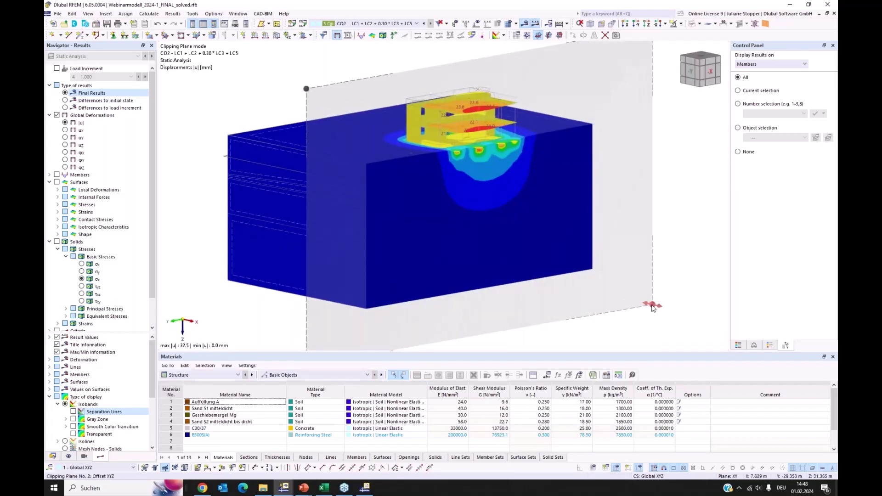
{"action": "mouse_move", "coordinate": [643, 305]}
{"action": "left_mouse_down"}
{"action": "mouse_move", "coordinate": [661, 313]}
{"action": "mouse_move", "coordinate": [633, 311]}
{"action": "mouse_move", "coordinate": [645, 311]}
{"action": "left_mouse_up"}
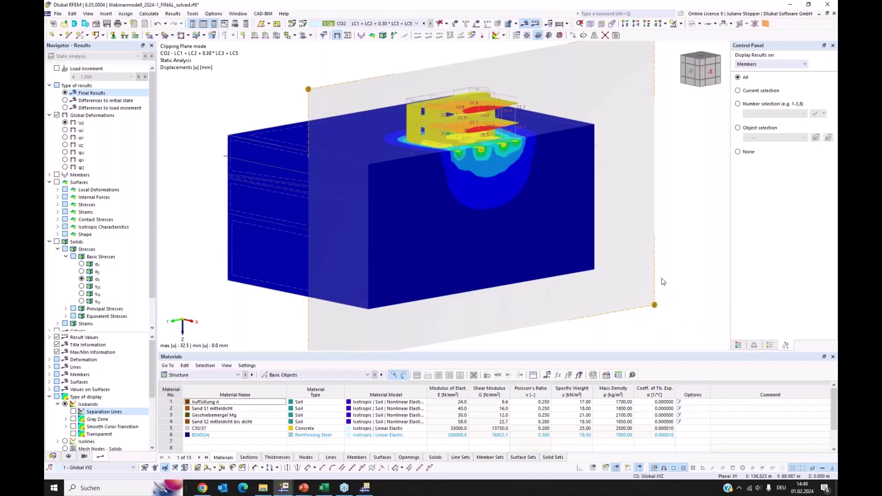
{"action": "double_click", "coordinate": [651, 292]}
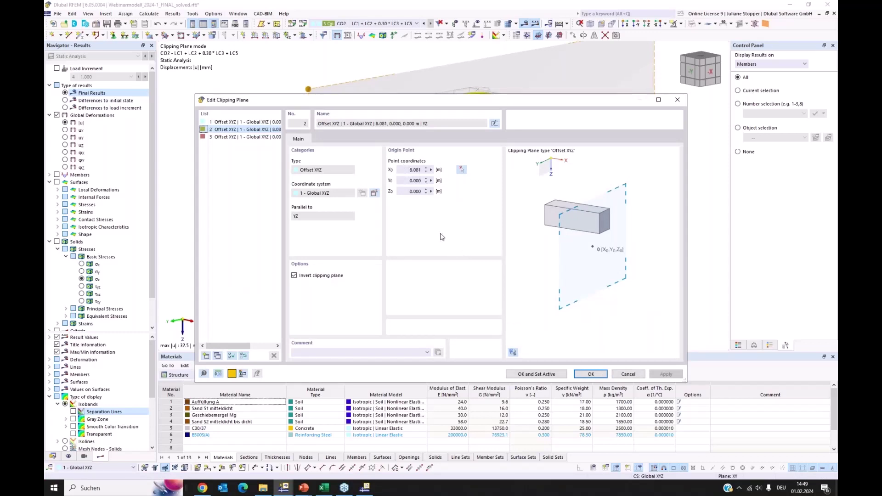
{"action": "left_click", "coordinate": [627, 374]}
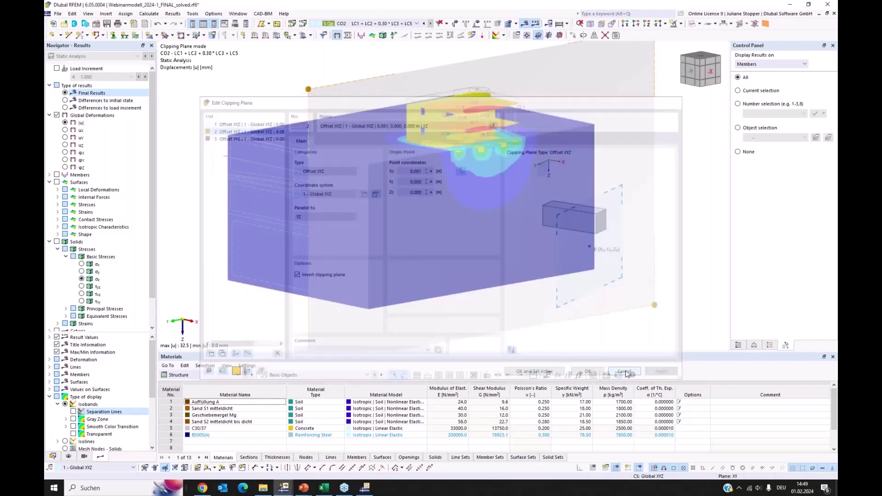
- Examine the |u| deformations in the clipped soil section beneath the building and around the floor slab's outer edge
{"action": "scroll", "coordinate": [494, 105], "scroll_direction": "up", "scroll_amount": 3}
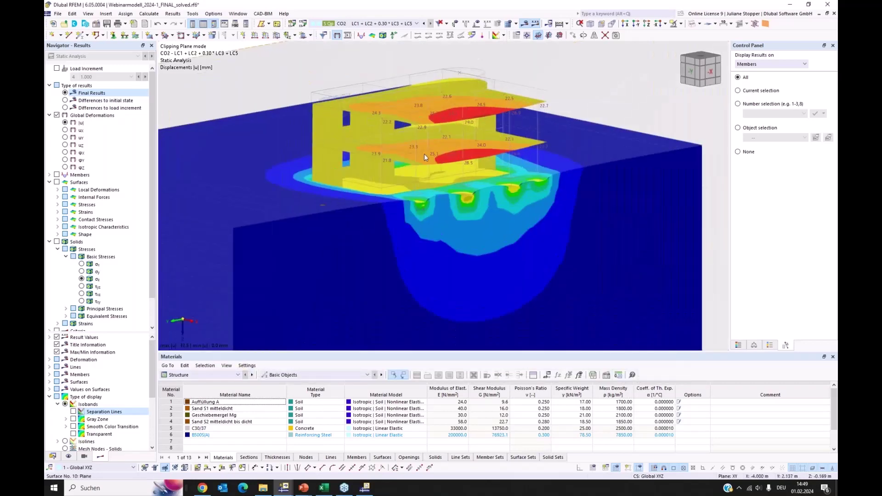
{"action": "scroll", "coordinate": [425, 157], "scroll_direction": "up", "scroll_amount": 2}
{"action": "scroll", "coordinate": [378, 151], "scroll_direction": "down", "scroll_amount": 3}
{"action": "middle_click_drag", "start_coordinate": [245, 131], "coordinate": [370, 199], "text": "ctrl"}
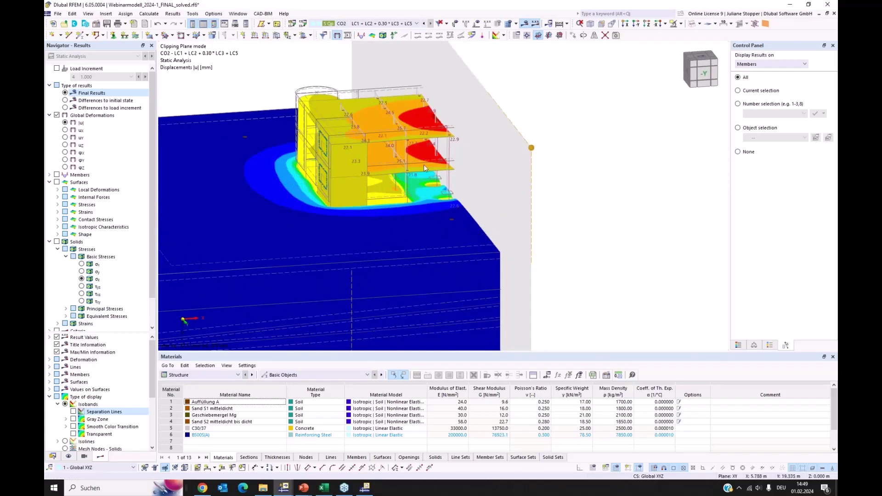
{"action": "scroll", "coordinate": [415, 175], "scroll_direction": "up", "scroll_amount": 5}
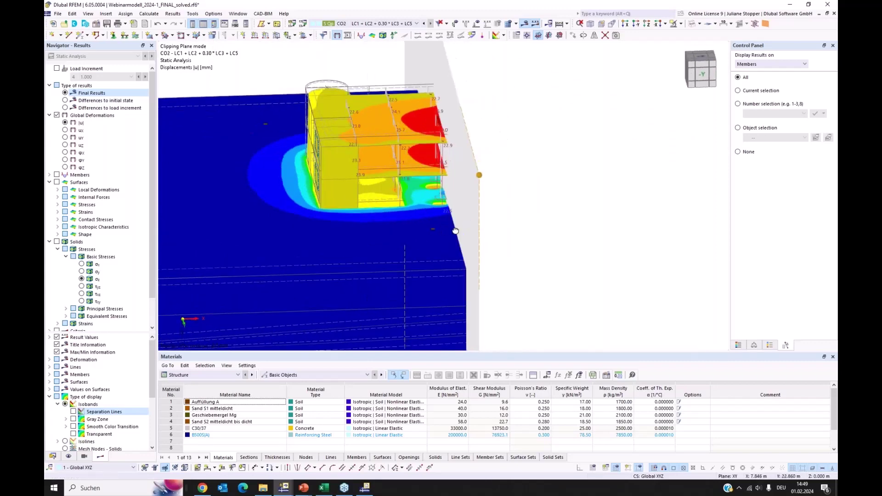
{"action": "scroll", "coordinate": [422, 185], "scroll_direction": "up", "scroll_amount": 1}
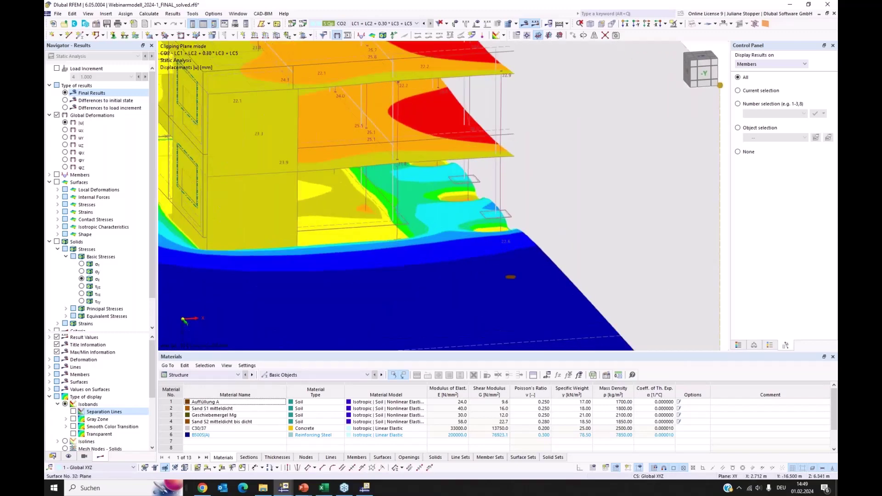
{"action": "middle_click_drag", "start_coordinate": [317, 152], "coordinate": [514, 204]}
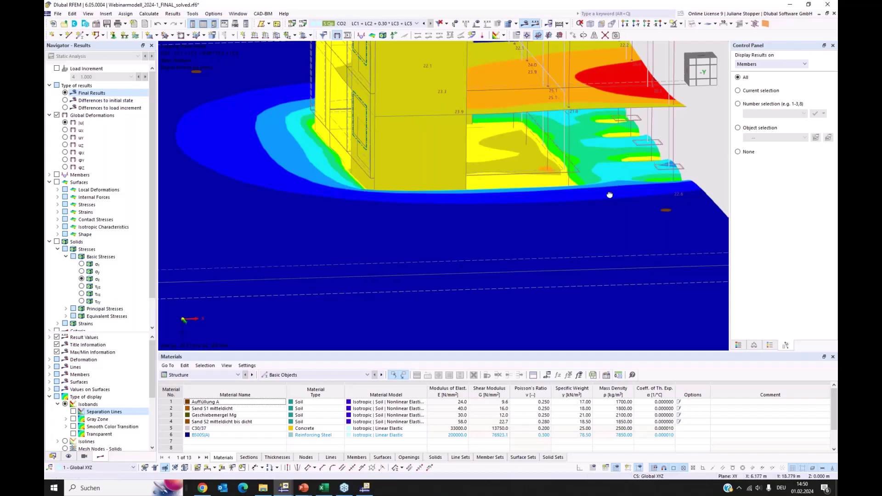
- Compare the settlement trough around the floor slab with the clipped soil under the individual footings from different sides
{"action": "middle_click_drag", "start_coordinate": [610, 193], "coordinate": [512, 202], "text": "ctrl"}
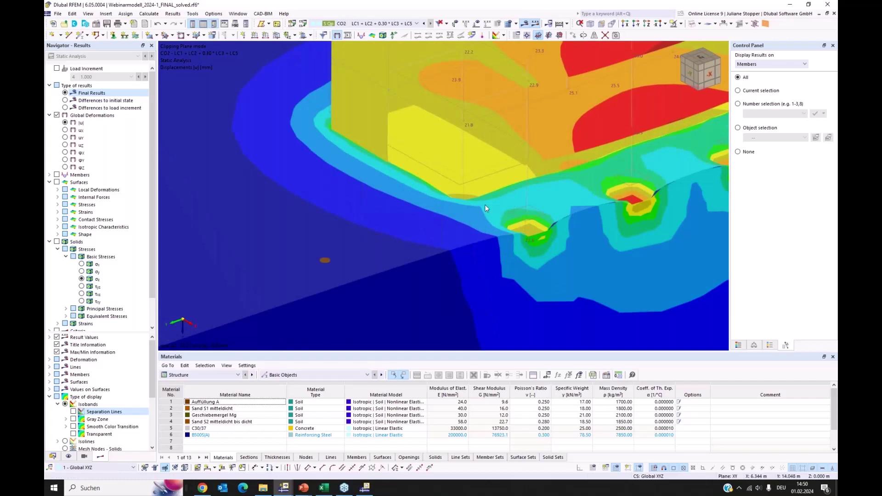
{"action": "scroll", "coordinate": [484, 197], "scroll_direction": "down", "scroll_amount": 4}
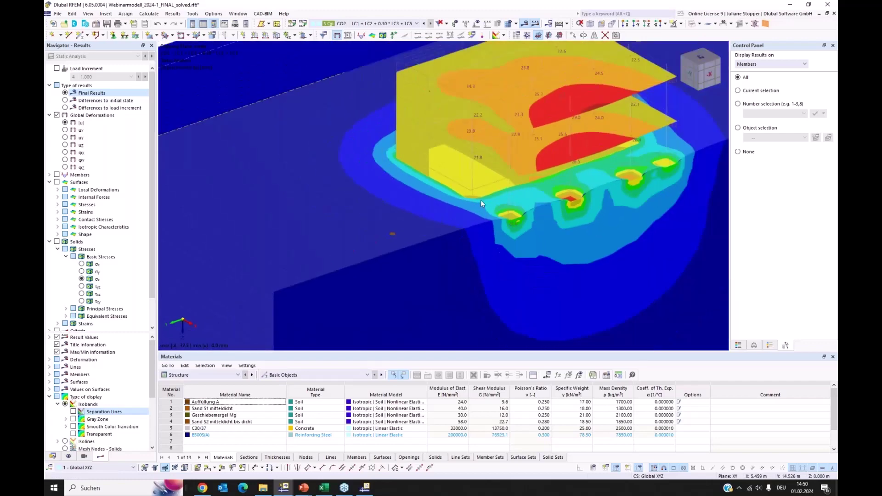
{"action": "scroll", "coordinate": [414, 197], "scroll_direction": "down", "scroll_amount": 2}
{"action": "scroll", "coordinate": [415, 197], "scroll_direction": "up", "scroll_amount": 1}
{"action": "middle_click_drag", "start_coordinate": [414, 197], "coordinate": [502, 193], "text": "ctrl"}
{"action": "scroll", "coordinate": [556, 200], "scroll_direction": "up", "scroll_amount": 4}
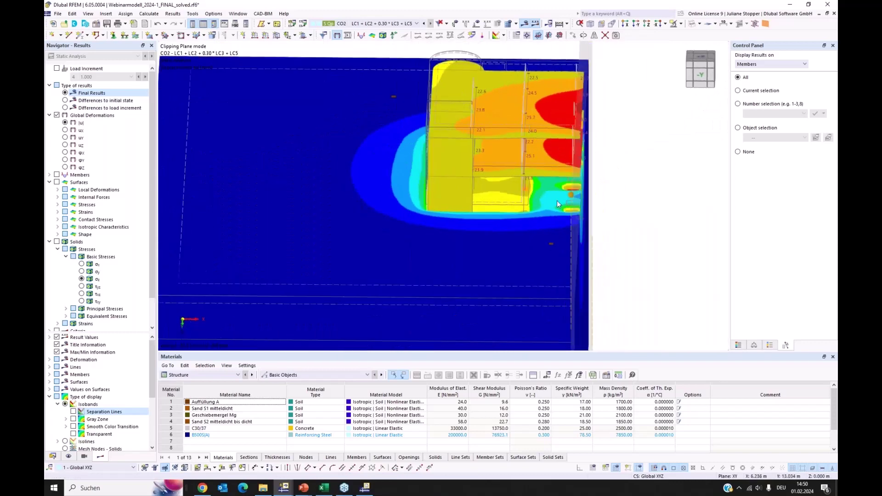
{"action": "scroll", "coordinate": [572, 212], "scroll_direction": "down", "scroll_amount": 2}
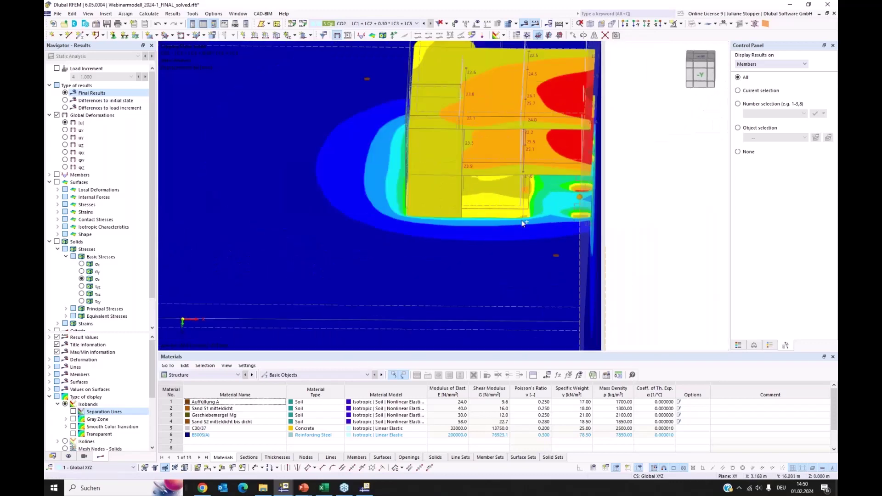
{"action": "scroll", "coordinate": [459, 211], "scroll_direction": "down", "scroll_amount": 2}
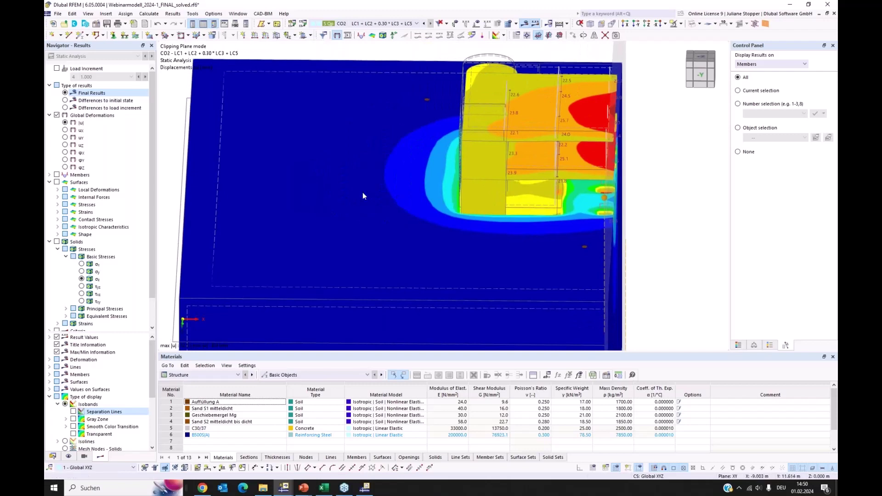
{"action": "middle_click_drag", "start_coordinate": [350, 189], "coordinate": [331, 190], "text": "ctrl"}
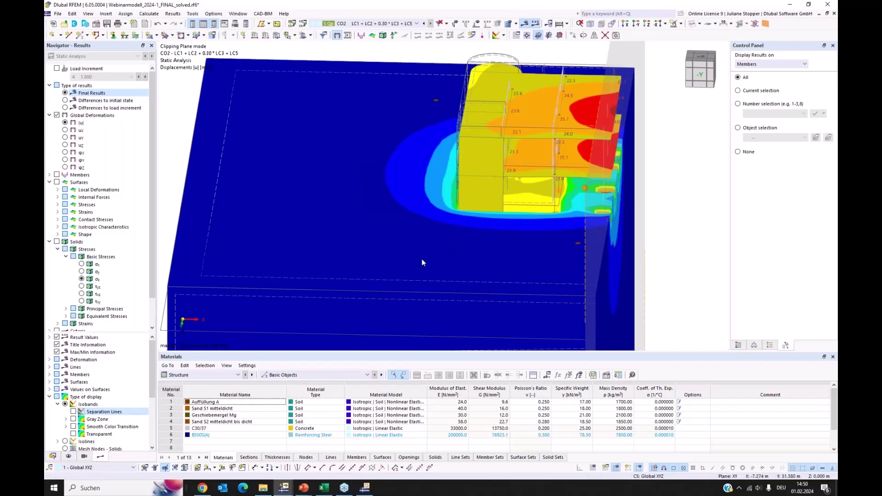
{"action": "middle_click_drag", "start_coordinate": [384, 236], "coordinate": [363, 78], "text": "ctrl"}
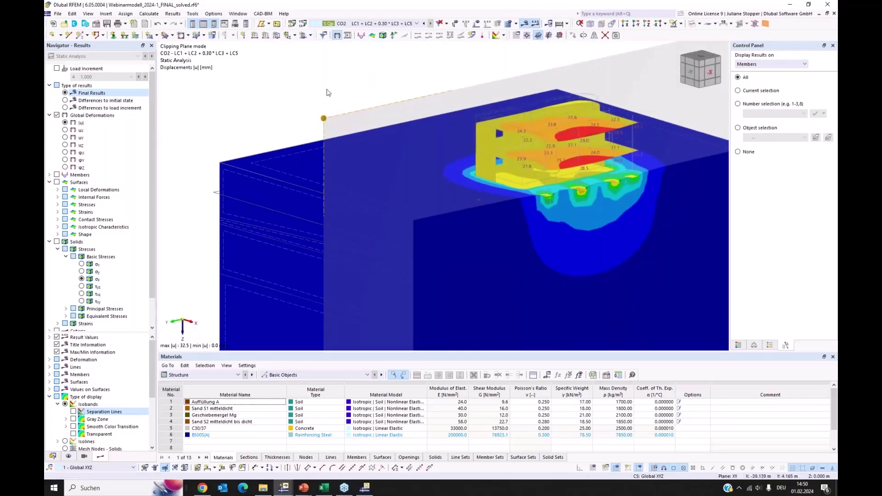
{"action": "scroll", "coordinate": [296, 94], "scroll_direction": "down", "scroll_amount": 2}
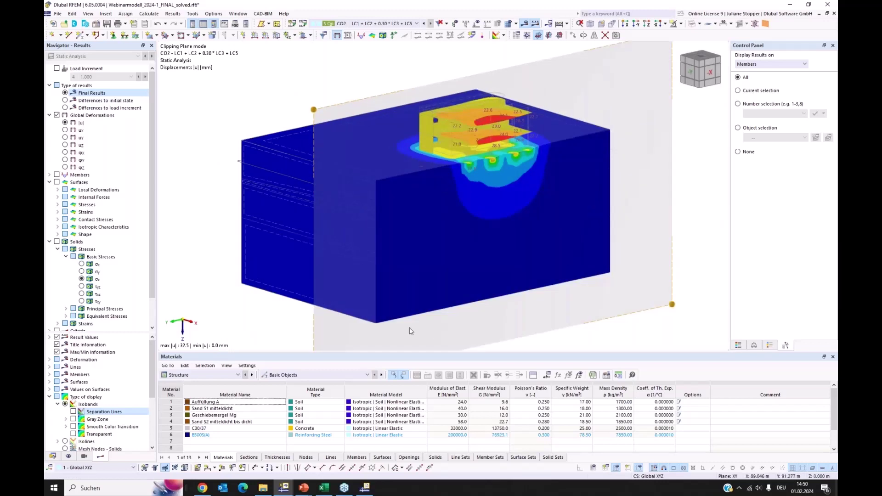
- Turn off the clipping plane and hide the results on all members and all surfaces
{"action": "left_click", "coordinate": [165, 468]}
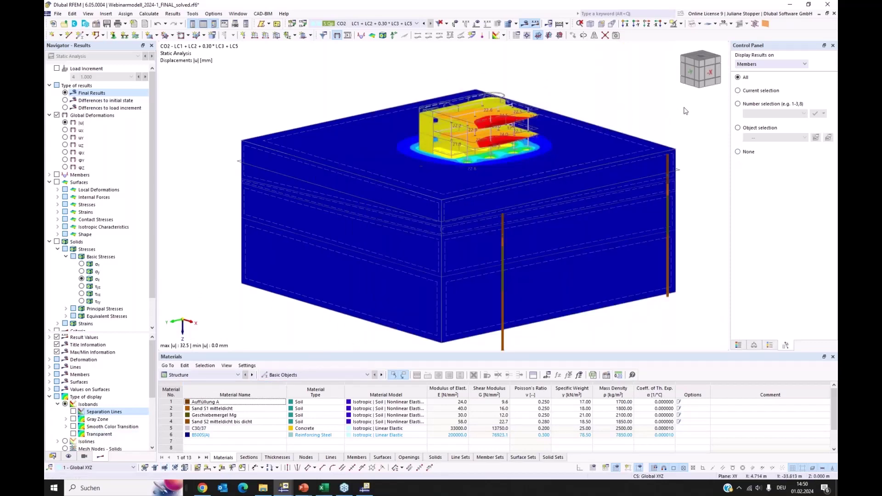
{"action": "left_click", "coordinate": [737, 152]}
{"action": "left_click", "coordinate": [770, 64]}
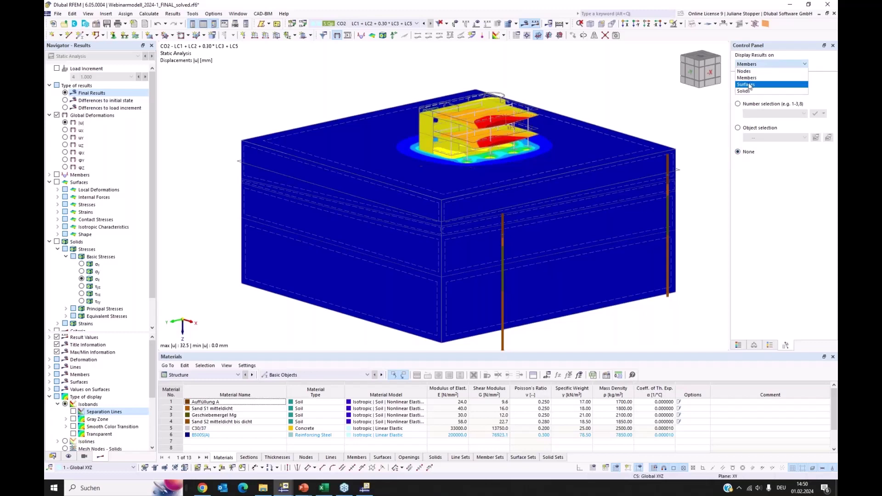
{"action": "left_click", "coordinate": [753, 79]}
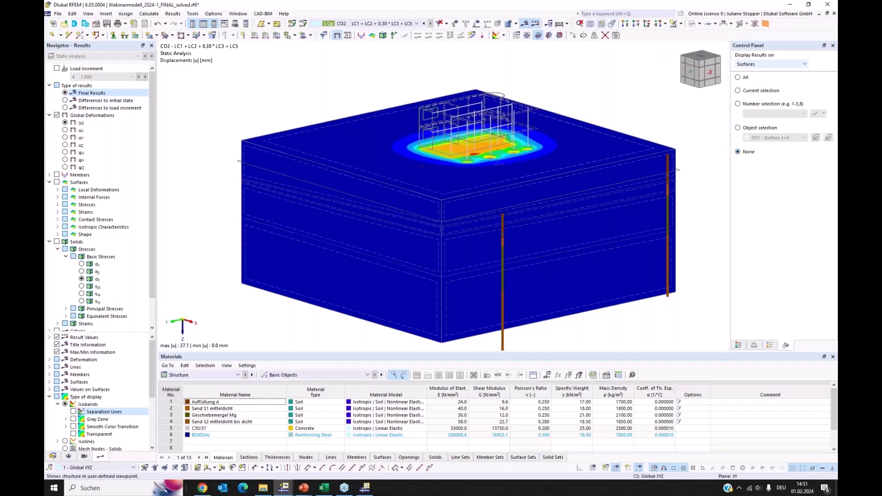
- View the model from above in the Z direction and inspect the |u| deformations around the floor slab and individual footings
{"action": "left_click", "coordinate": [647, 24]}
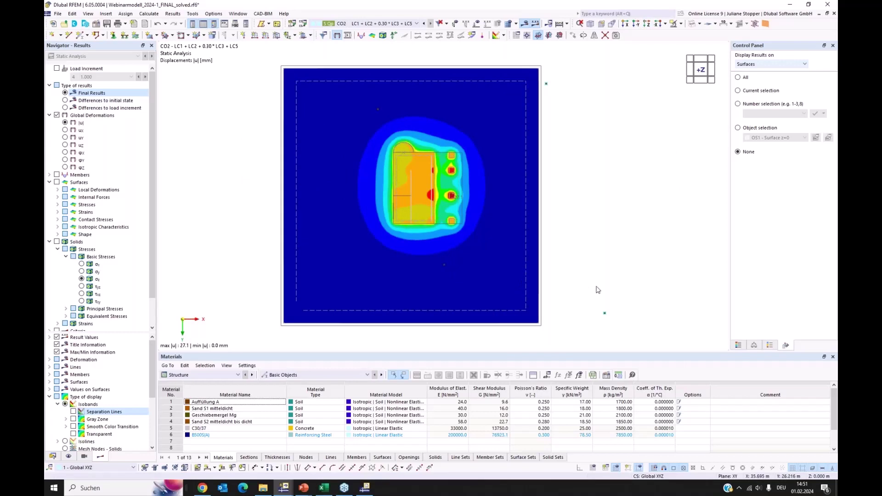
{"action": "scroll", "coordinate": [373, 187], "scroll_direction": "up", "scroll_amount": 3}
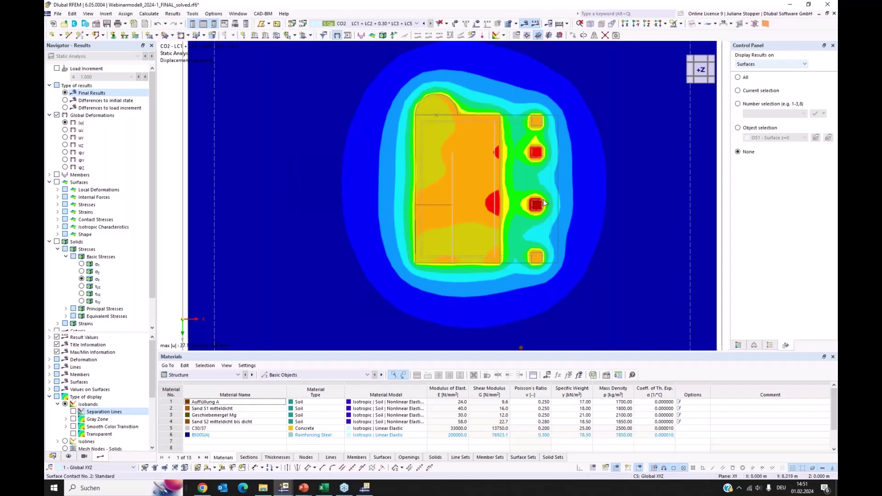
{"action": "scroll", "coordinate": [531, 207], "scroll_direction": "up", "scroll_amount": 1}
{"action": "scroll", "coordinate": [539, 193], "scroll_direction": "up", "scroll_amount": 1}
{"action": "middle_click_drag", "start_coordinate": [539, 193], "coordinate": [529, 203]}
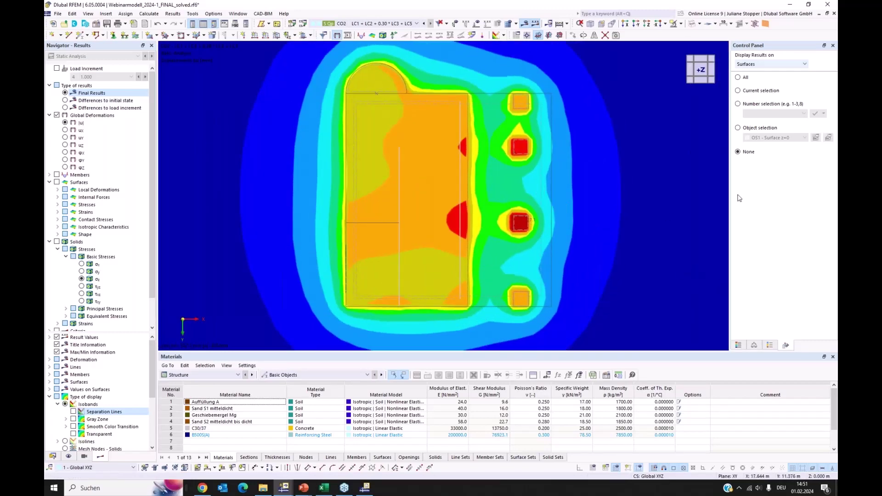
- Hide the results on all solids and display surface results only for the object selection OS1 - Surface z=0
{"action": "left_click", "coordinate": [758, 65]}
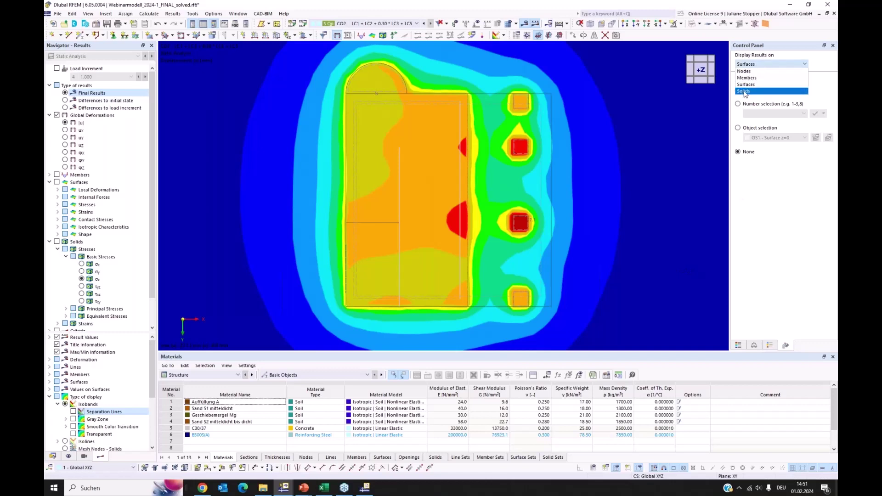
{"action": "left_click", "coordinate": [745, 91]}
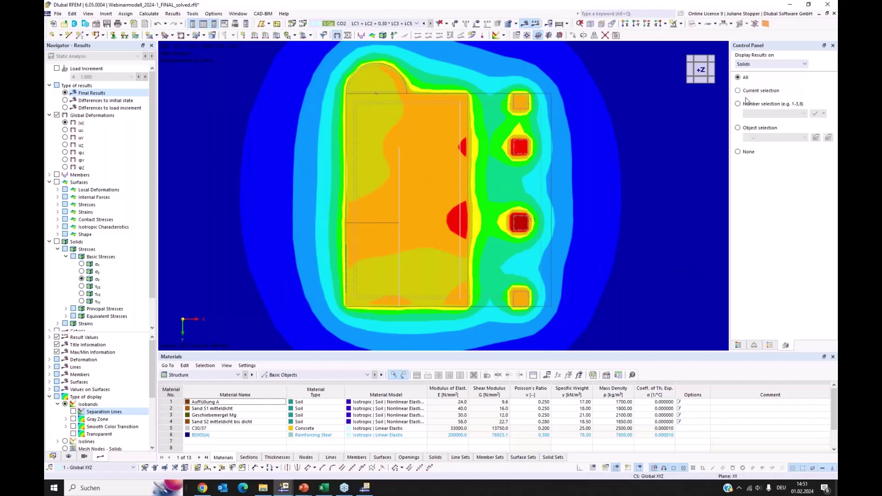
{"action": "left_click", "coordinate": [738, 153]}
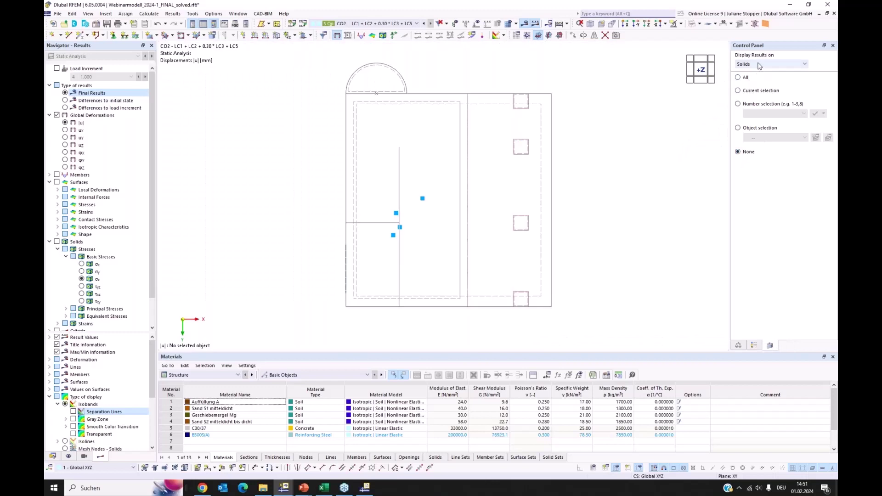
{"action": "left_click", "coordinate": [758, 64]}
{"action": "left_click", "coordinate": [754, 85]}
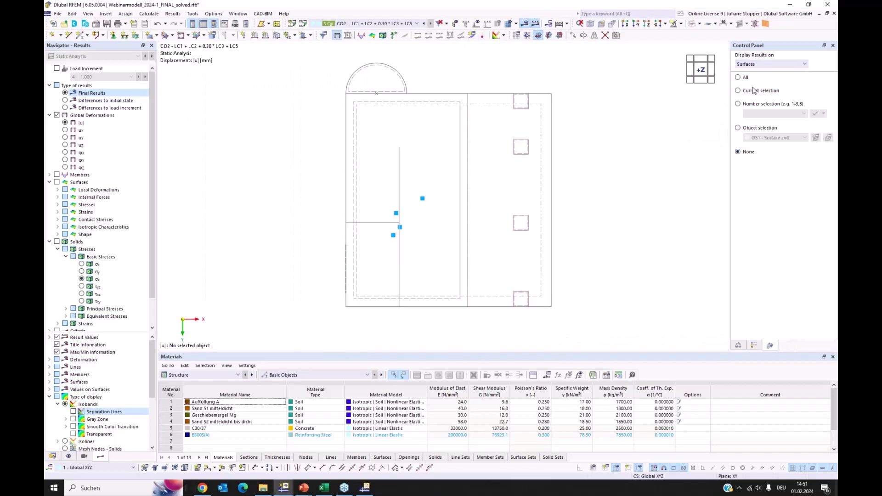
{"action": "left_click", "coordinate": [738, 128]}
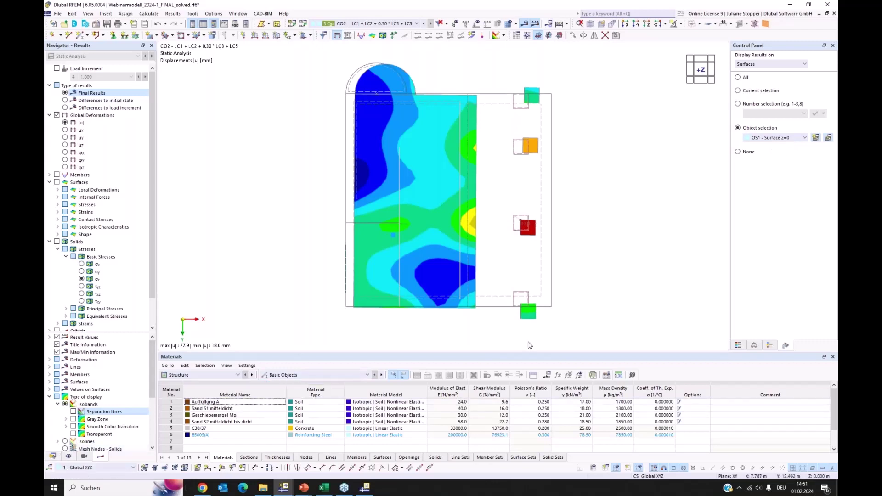
- Look up the object selection OS1 - Surface z=0 in the model data, and return to the results with the color scale shown
{"action": "left_click", "coordinate": [53, 456]}
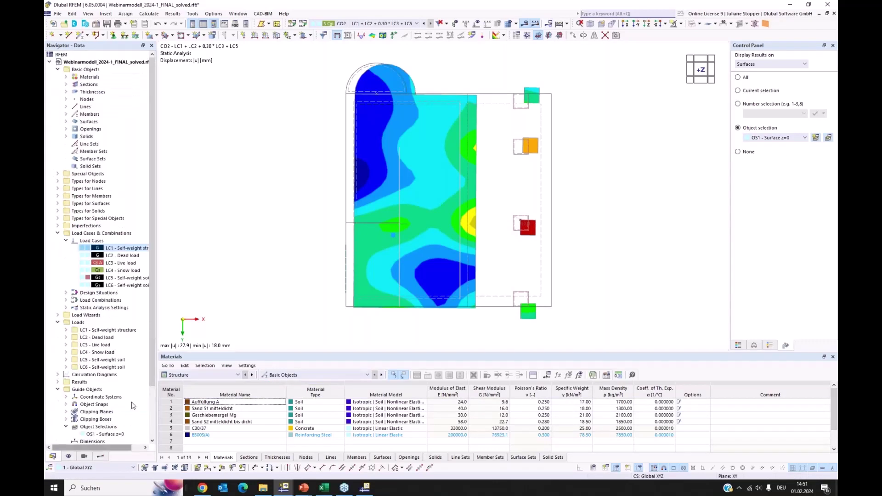
{"action": "scroll", "coordinate": [117, 340], "scroll_direction": "down", "scroll_amount": 2}
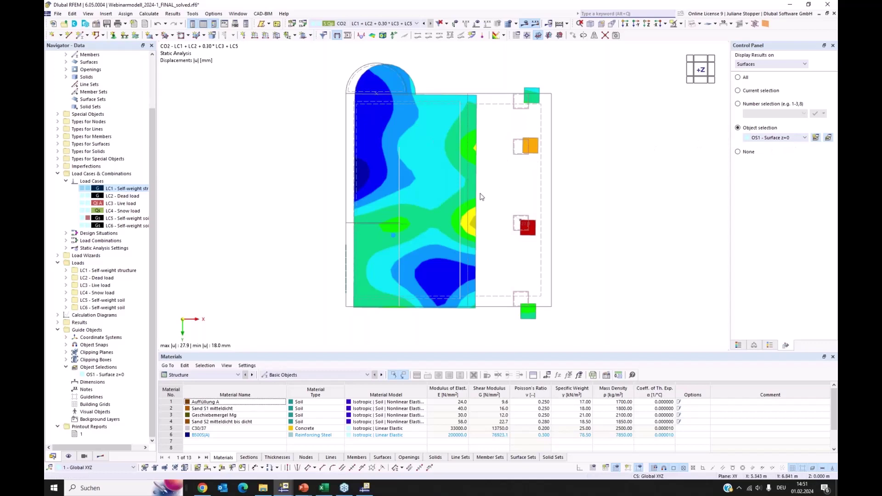
{"action": "left_click", "coordinate": [104, 457]}
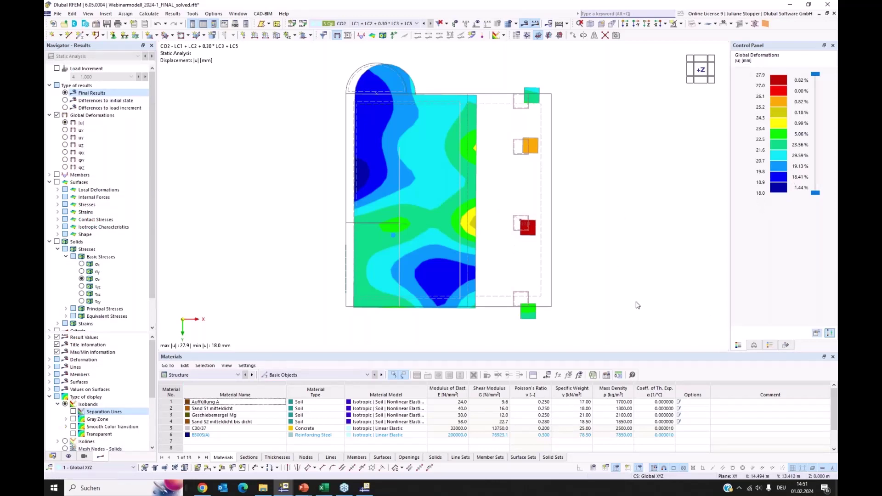
- Start a new result section along the row of individual footings, from point (7.5, 14, 0) to point (7.5, 0, 0) m
{"action": "middle_click_drag", "start_coordinate": [622, 305], "coordinate": [599, 93], "text": "ctrl"}
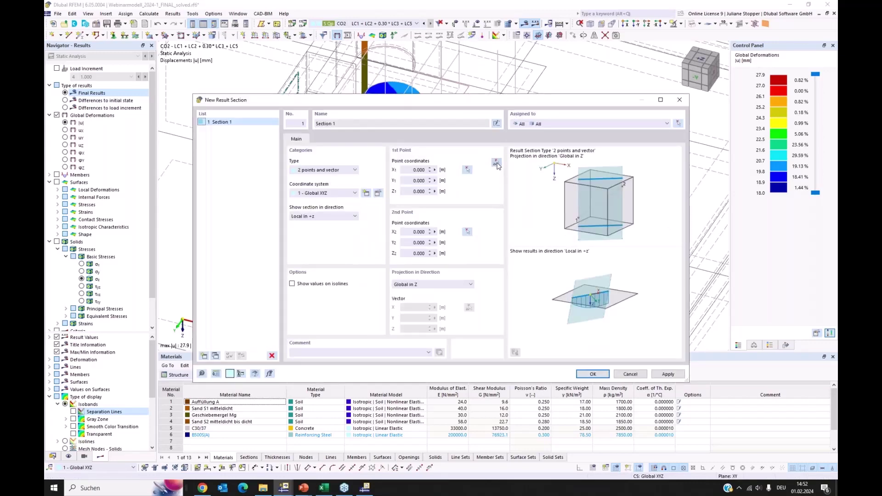
{"action": "left_click", "coordinate": [496, 163]}
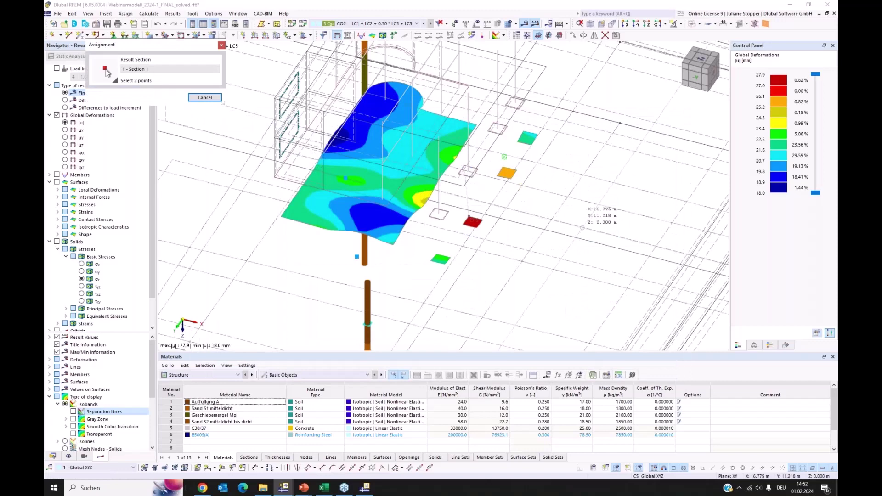
{"action": "middle_click_drag", "start_coordinate": [554, 203], "coordinate": [537, 233], "text": "ctrl"}
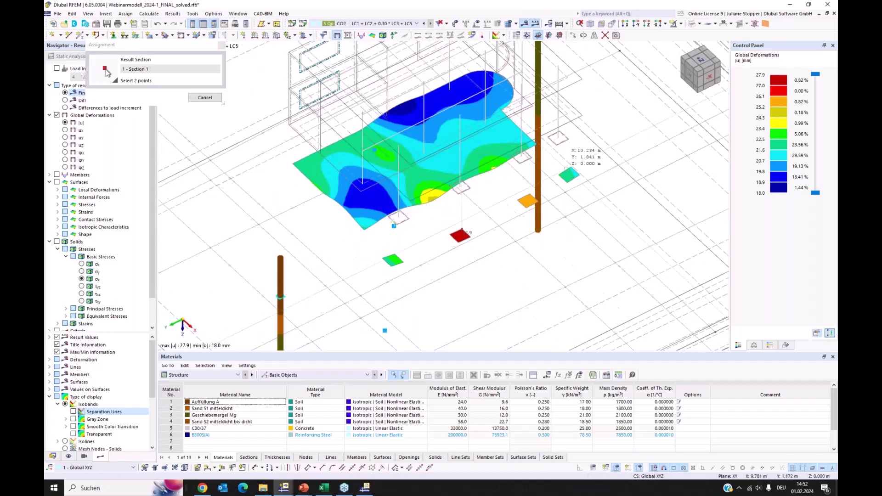
{"action": "left_click", "coordinate": [571, 130]}
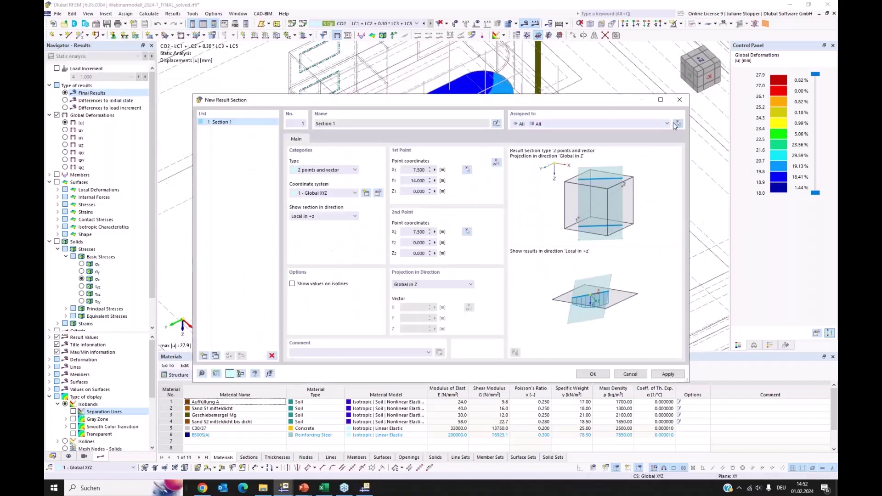
- Assign Section 1 only to the surfaces of object selection OS1 - Surface z=0, with no solids, and create the section
{"action": "left_click", "coordinate": [676, 124]}
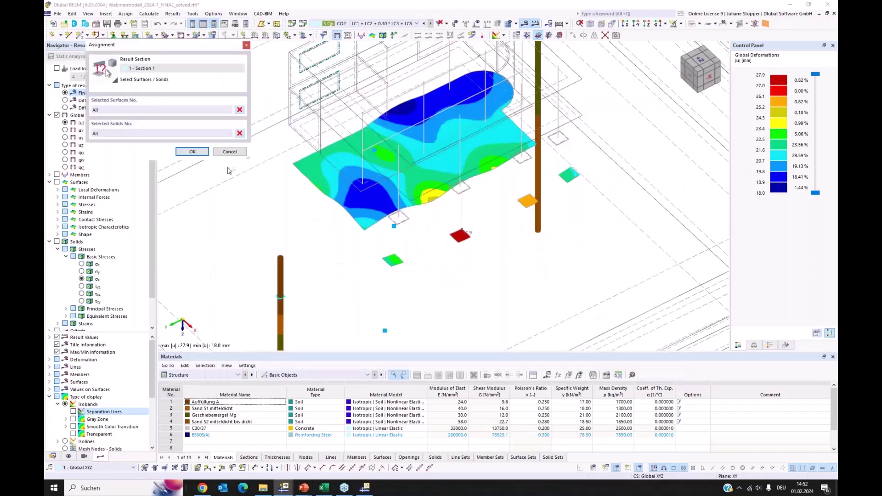
{"action": "left_click", "coordinate": [239, 133]}
{"action": "left_click", "coordinate": [111, 110]}
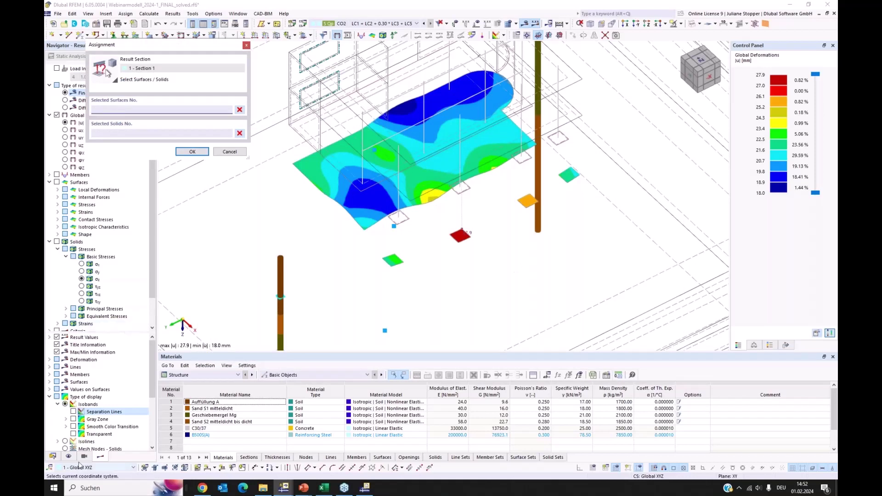
{"action": "left_click", "coordinate": [53, 457]}
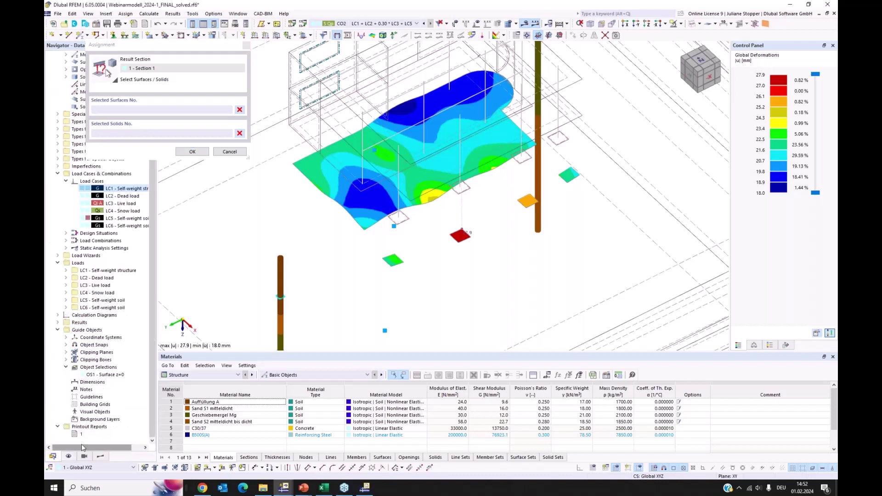
{"action": "left_click", "coordinate": [85, 375]}
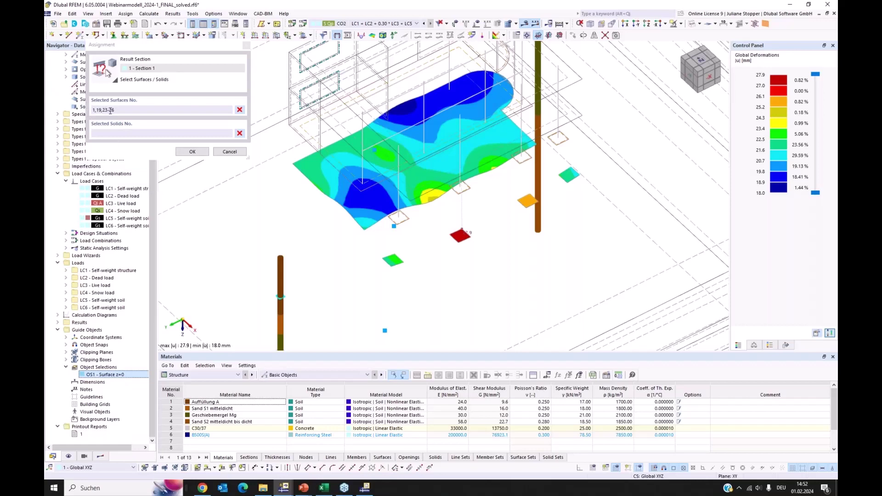
{"action": "left_click", "coordinate": [193, 153]}
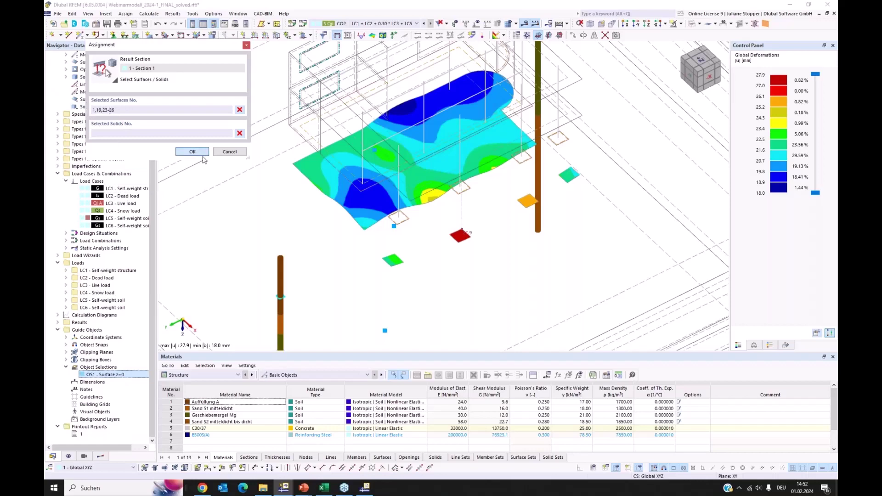
{"action": "left_click", "coordinate": [203, 154]}
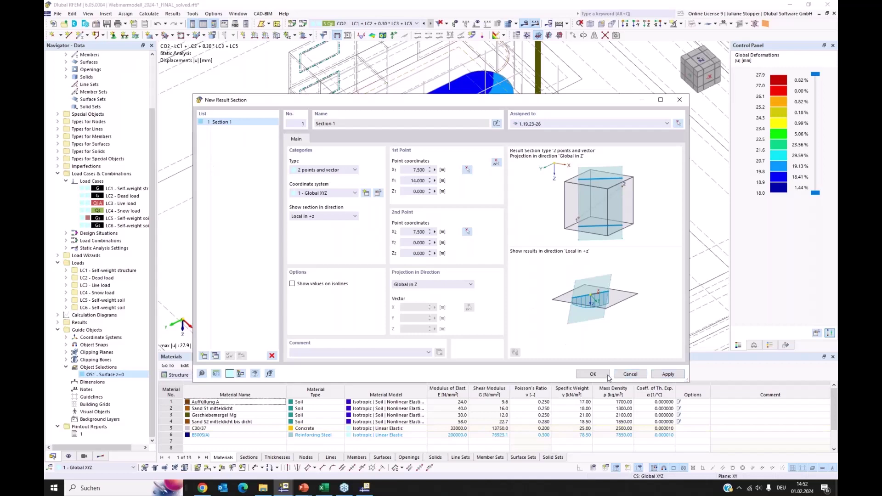
{"action": "key", "text": "Return"}
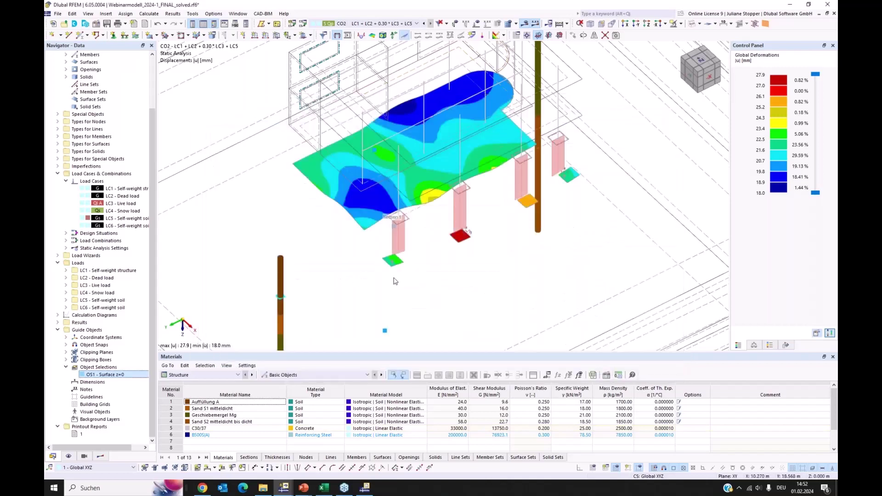
- Set the general display factor for deformations to 32.00
{"action": "middle_click_drag", "start_coordinate": [358, 248], "coordinate": [425, 248], "text": "ctrl"}
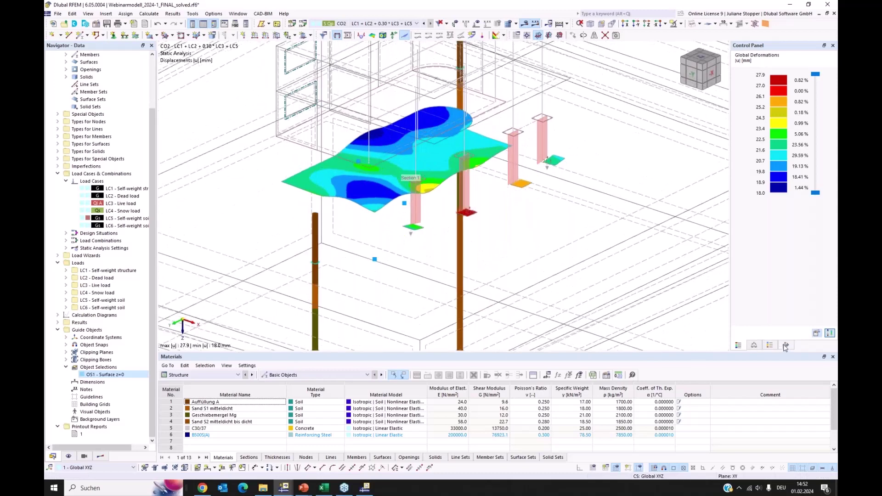
{"action": "left_click", "coordinate": [785, 346]}
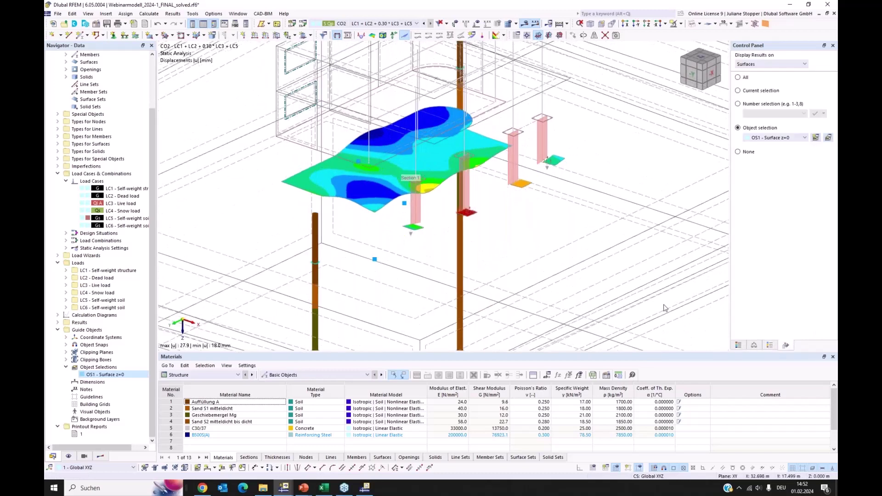
{"action": "left_click", "coordinate": [754, 345]}
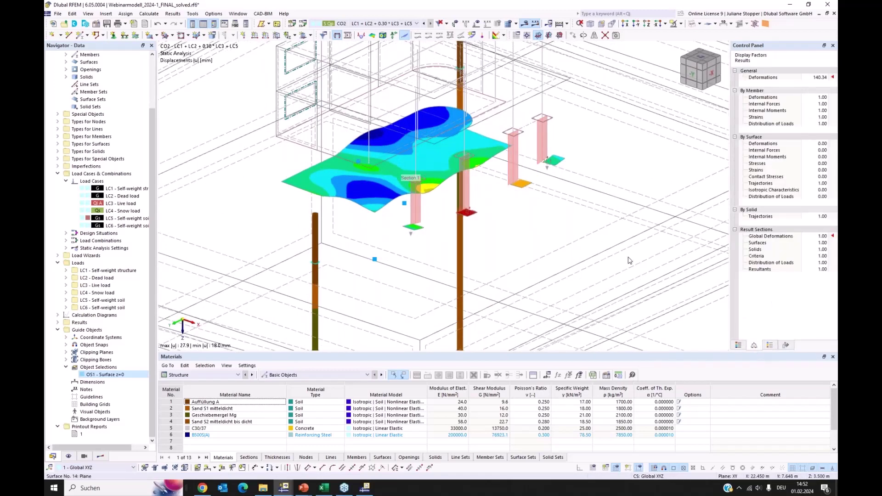
{"action": "middle_click_drag", "start_coordinate": [628, 256], "coordinate": [582, 256], "text": "ctrl"}
{"action": "left_click", "coordinate": [821, 77]}
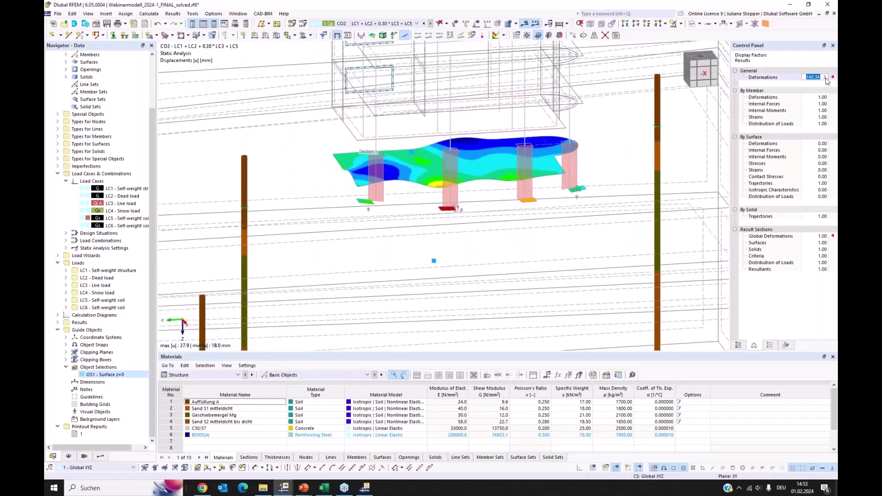
{"action": "left_click", "coordinate": [825, 78]}
{"action": "left_click", "coordinate": [825, 78]}
{"action": "left_click", "coordinate": [825, 78]}
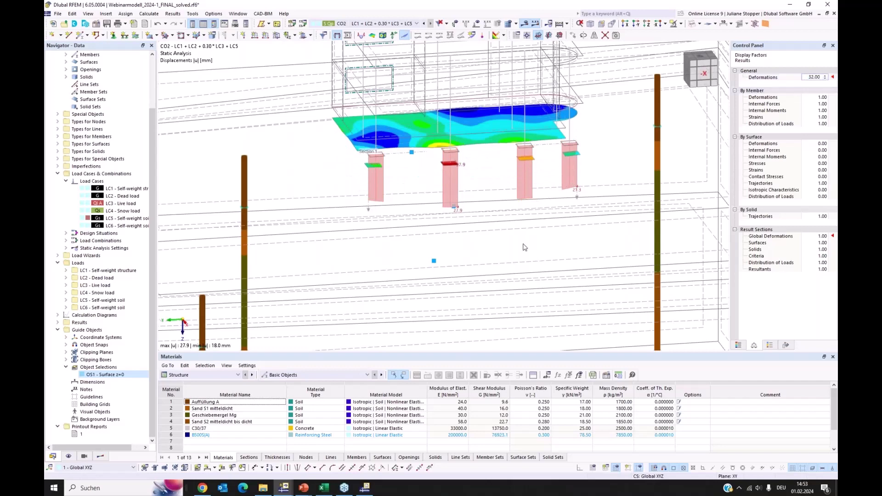
- Display all values on the result sections and inspect the footing deformations from the side
{"action": "middle_click_drag", "start_coordinate": [509, 244], "coordinate": [496, 237], "text": "ctrl"}
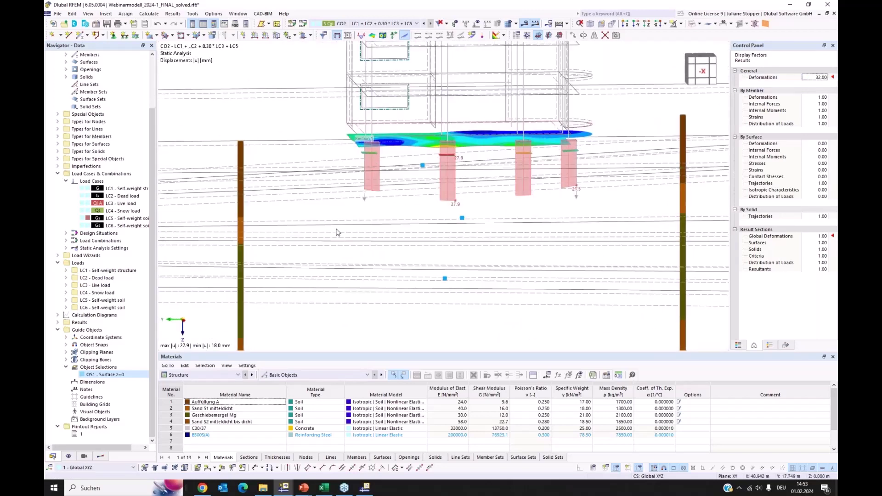
{"action": "left_click", "coordinate": [101, 456]}
{"action": "scroll", "coordinate": [85, 415], "scroll_direction": "down", "scroll_amount": 5}
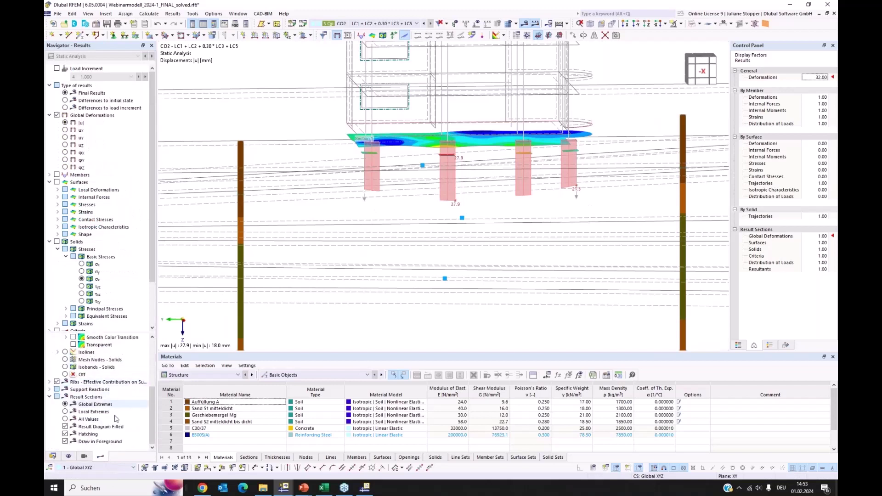
{"action": "left_click", "coordinate": [65, 419]}
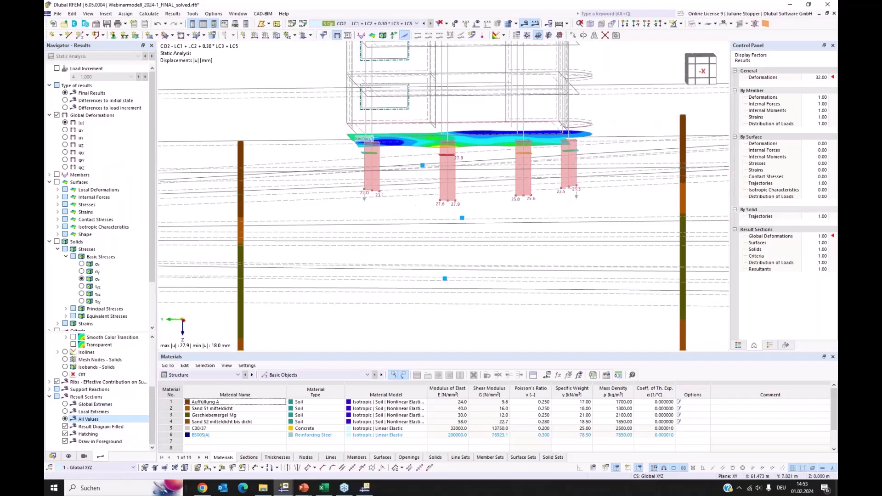
{"action": "mouse_move", "coordinate": [523, 255]}
{"action": "middle_mouse_down"}
{"action": "mouse_move", "coordinate": [506, 285]}
{"action": "mouse_move", "coordinate": [529, 269]}
{"action": "middle_mouse_up"}
{"action": "scroll", "coordinate": [378, 247], "scroll_direction": "up", "scroll_amount": 2}
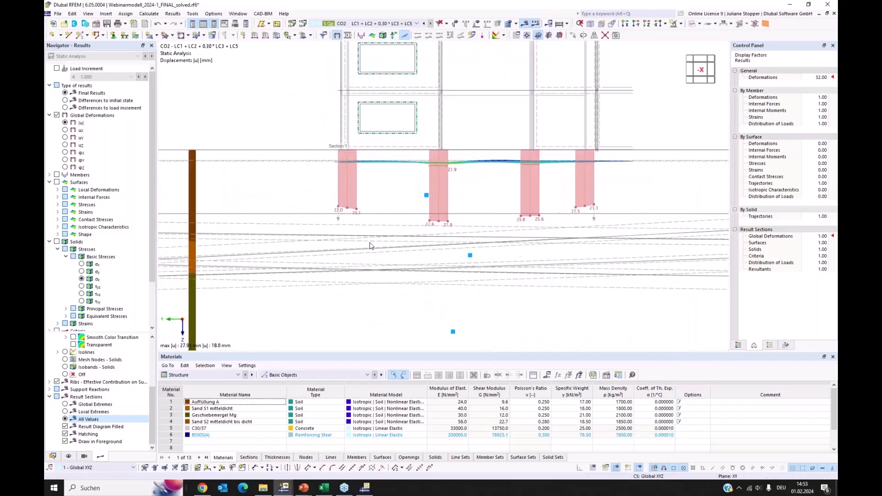
- Start a second result section across the floor slab and footing, from point (-4, 8.5, 0) to point (8, 8.5, 0) m
{"action": "middle_click_drag", "start_coordinate": [378, 247], "coordinate": [410, 242], "text": "ctrl"}
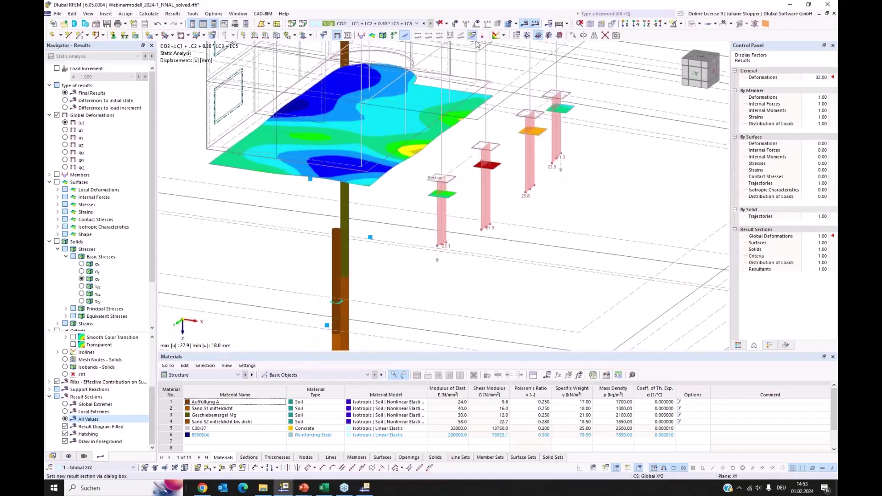
{"action": "left_click", "coordinate": [472, 36]}
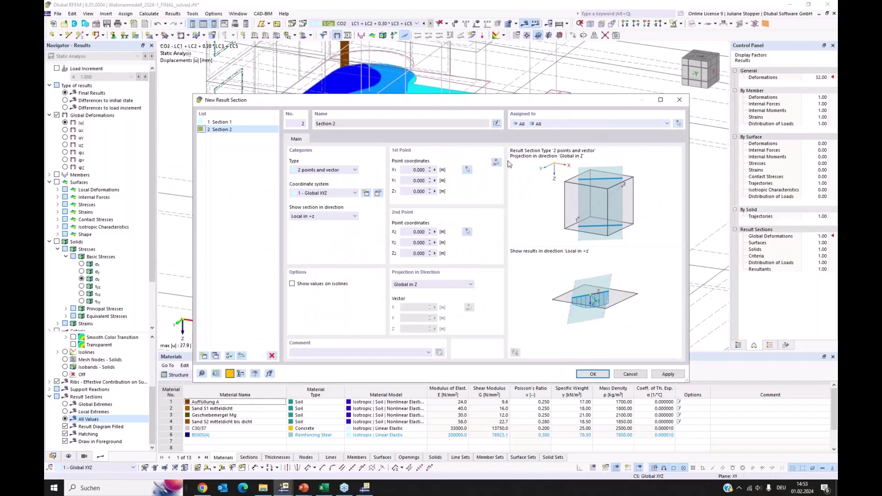
{"action": "left_click", "coordinate": [496, 162]}
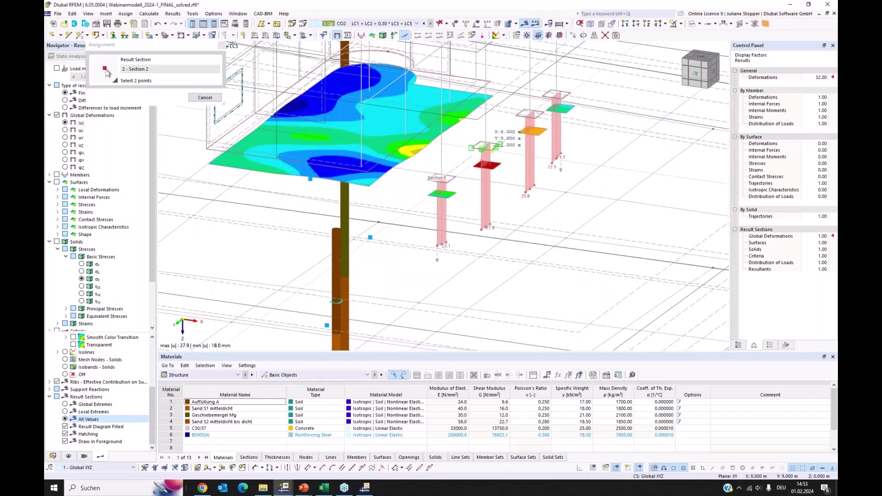
{"action": "scroll", "coordinate": [502, 145], "scroll_direction": "up", "scroll_amount": 2}
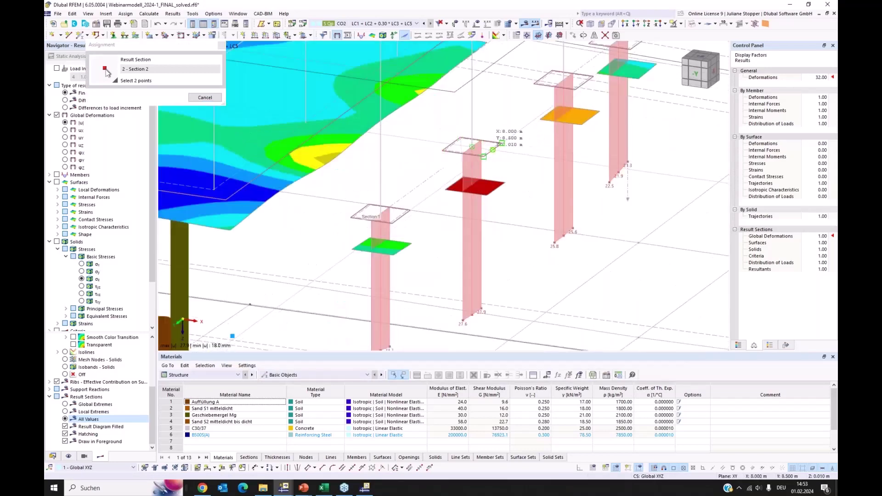
{"action": "left_click", "coordinate": [493, 150]}
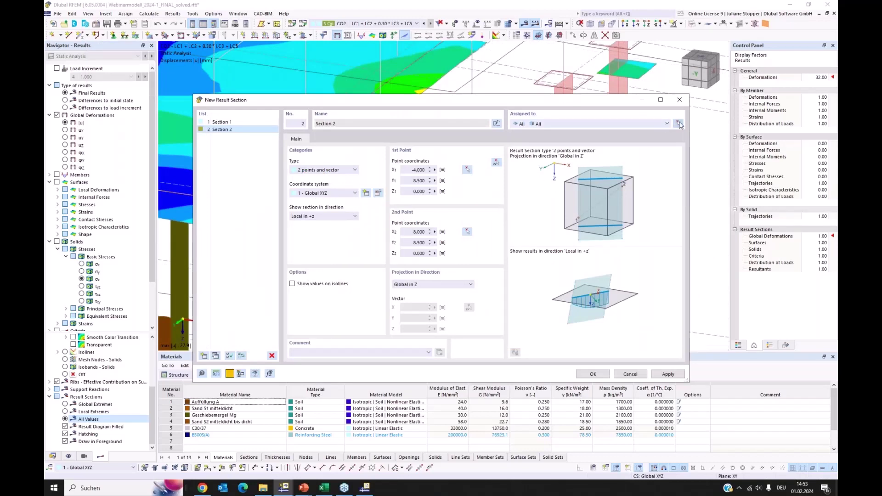
- Limit Section 2 to the surfaces of object selection OS1 - Surface z=0, excluding all solids, and create it
{"action": "left_click", "coordinate": [678, 123]}
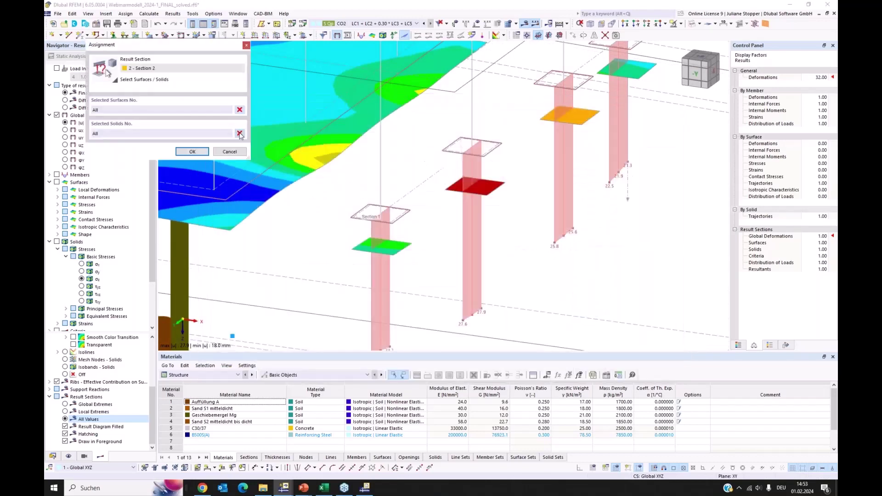
{"action": "left_click", "coordinate": [239, 133]}
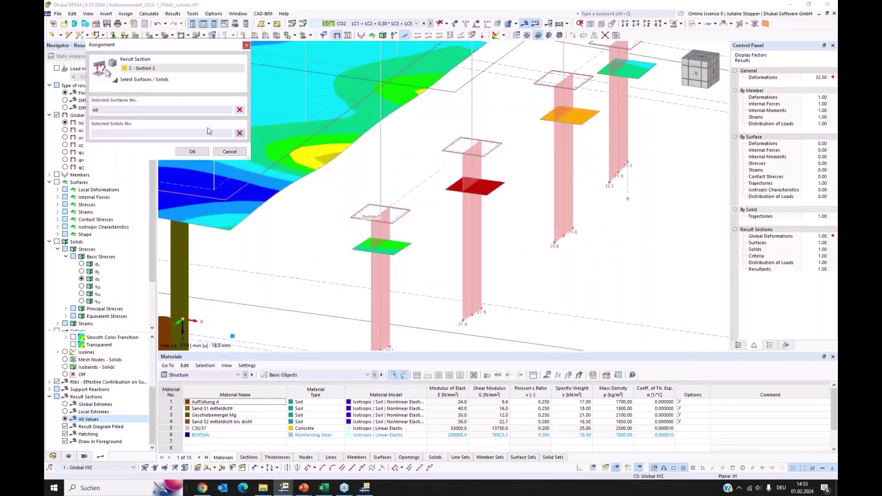
{"action": "left_click", "coordinate": [239, 110]}
{"action": "left_click", "coordinate": [53, 456]}
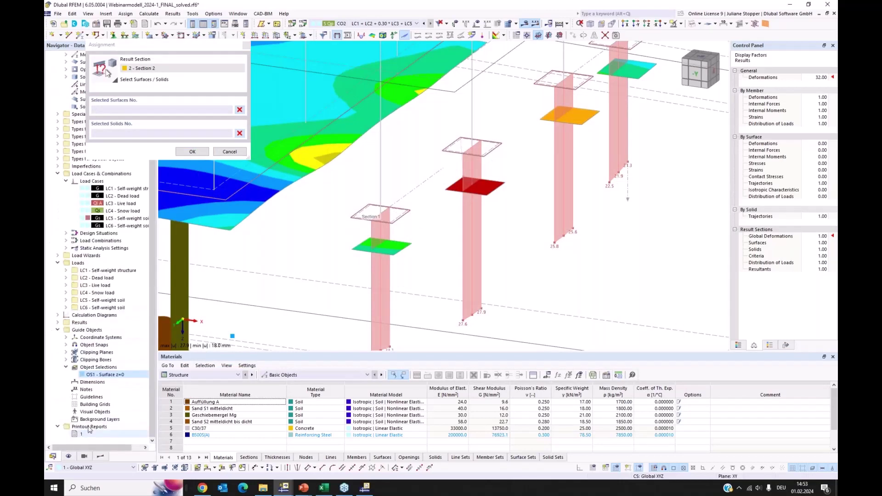
{"action": "left_click", "coordinate": [88, 375]}
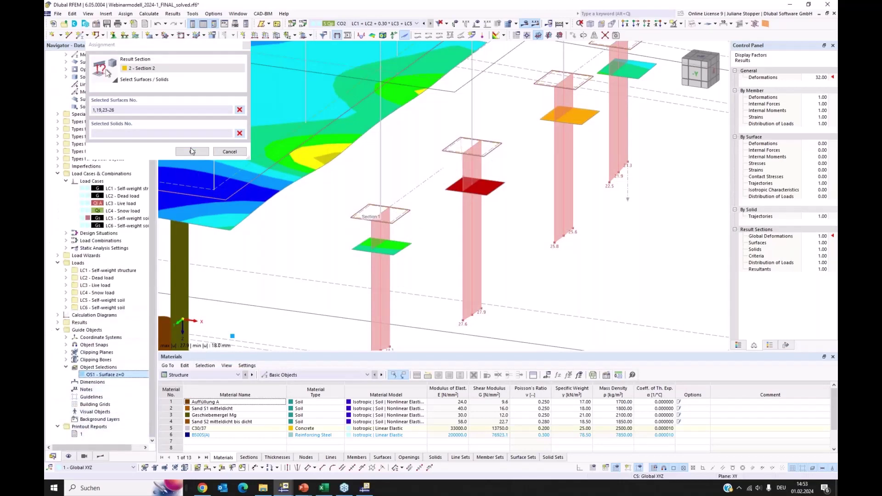
{"action": "left_click", "coordinate": [192, 152]}
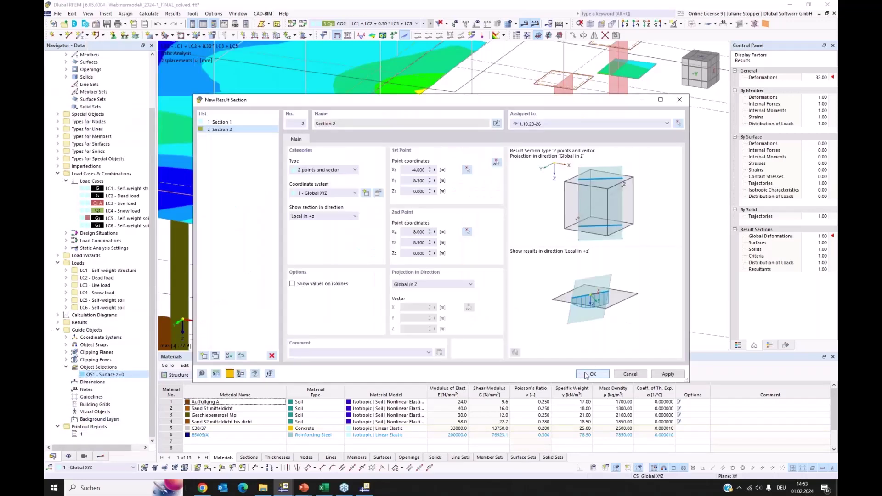
{"action": "key", "text": "Return"}
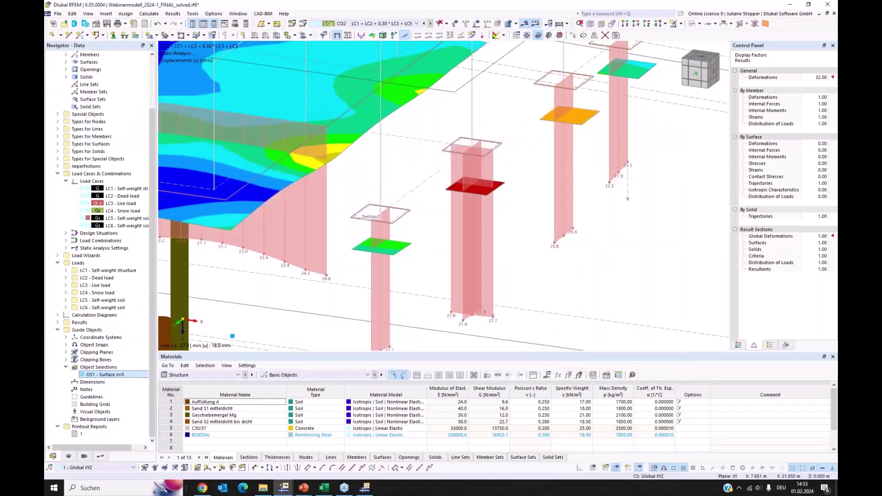
- Inspect the floor slab's deformations along Section 2 from the side and open its result diagrams
{"action": "mouse_move", "coordinate": [232, 334]}
{"action": "middle_mouse_down", "text": "ctrl"}
{"action": "mouse_move", "coordinate": [268, 308]}
{"action": "mouse_move", "coordinate": [517, 291]}
{"action": "middle_mouse_up", "text": "ctrl"}
{"action": "scroll", "coordinate": [528, 208], "scroll_direction": "down", "scroll_amount": 1}
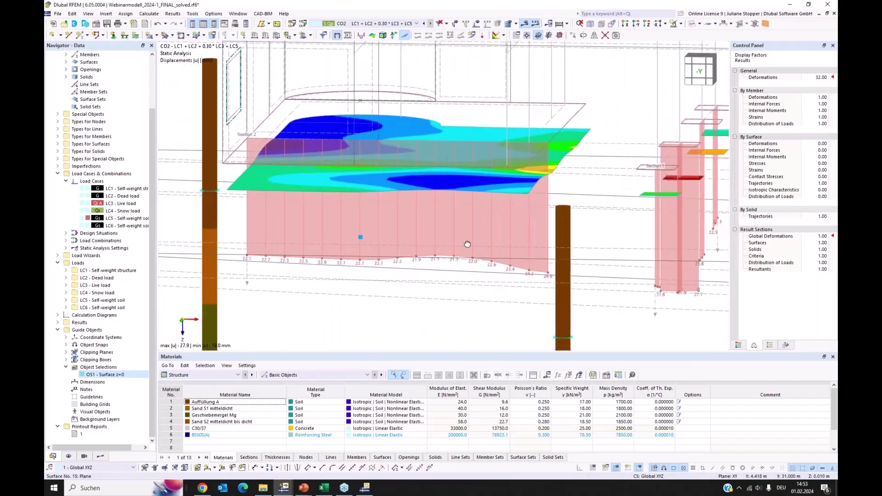
{"action": "middle_click_drag", "start_coordinate": [466, 243], "coordinate": [473, 239], "text": "ctrl"}
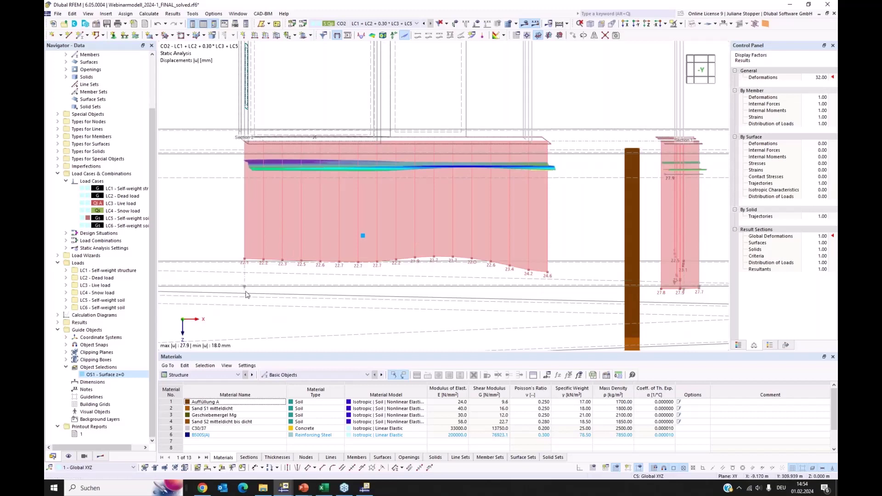
{"action": "scroll", "coordinate": [245, 292], "scroll_direction": "up", "scroll_amount": 4}
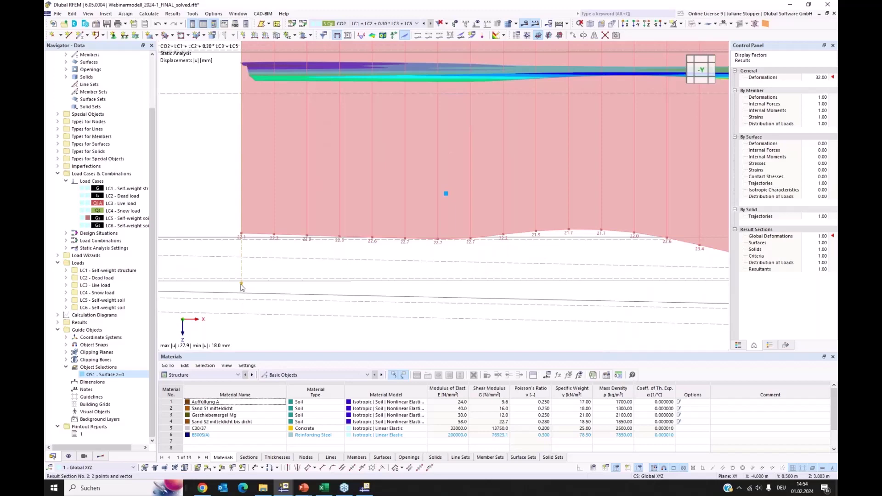
{"action": "right_click", "coordinate": [242, 286]}
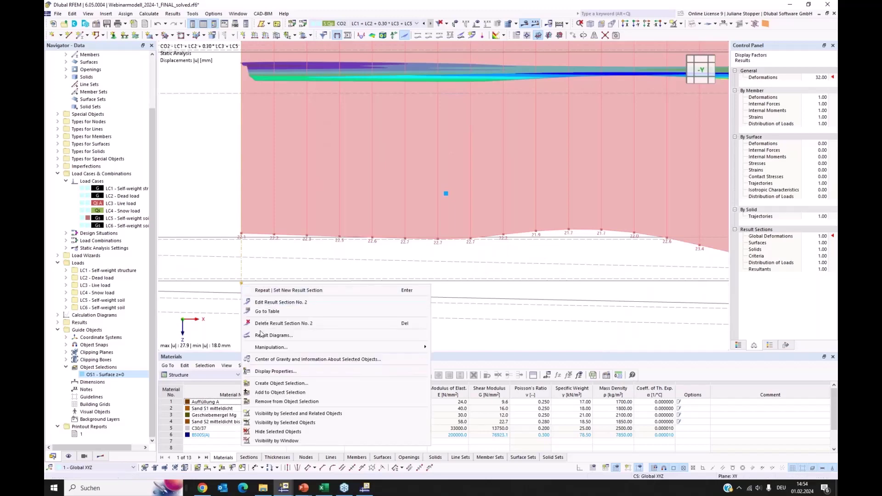
{"action": "left_click", "coordinate": [276, 332]}
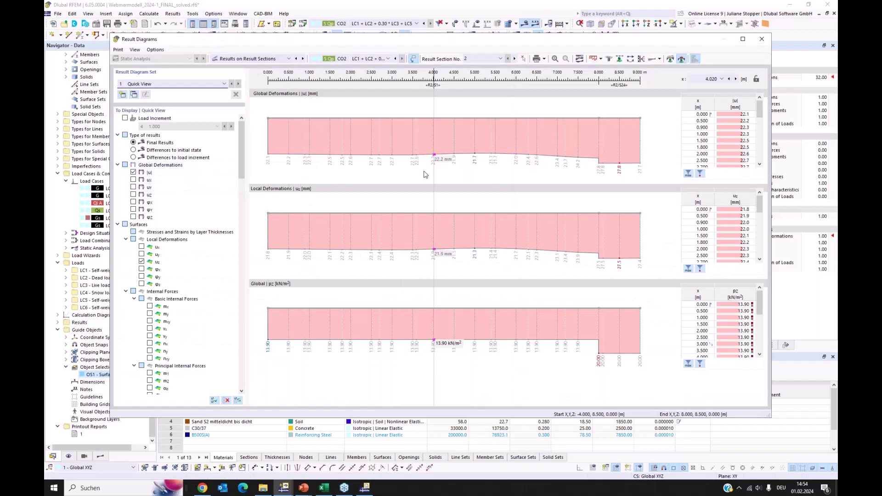
- Remove the local deformation uz and global load distribution pz diagrams, leaving only the global deformation |u| displayed
{"action": "left_click", "coordinate": [141, 262]}
{"action": "left_click", "coordinate": [141, 261]}
{"action": "left_click", "coordinate": [117, 224]}
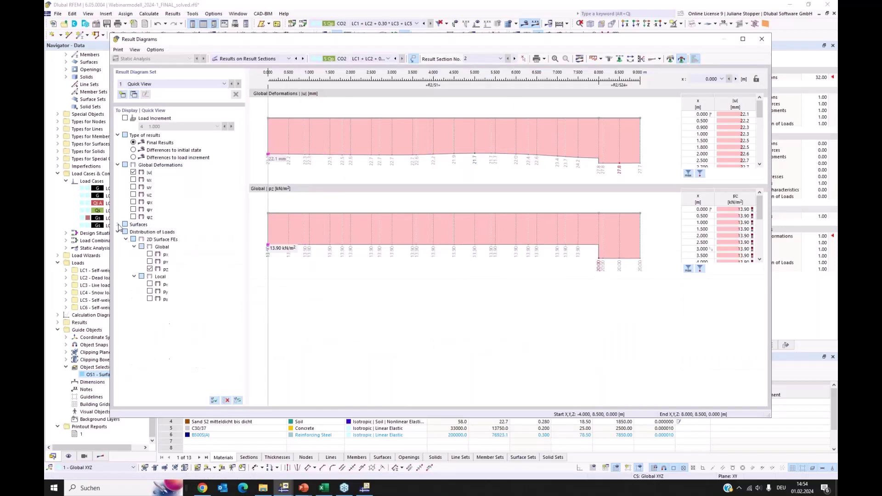
{"action": "left_click", "coordinate": [151, 269]}
{"action": "left_click", "coordinate": [150, 269]}
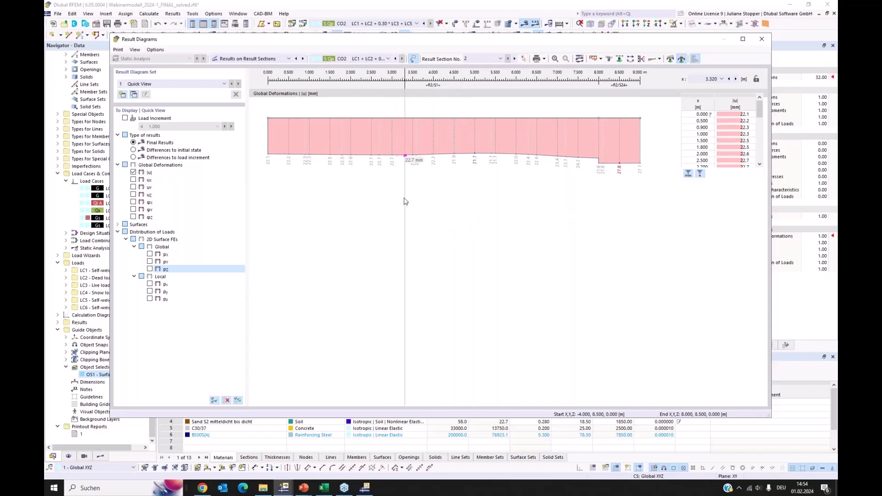
- Send the current |u| diagram of result section 2 to printout report 1 at full page width and 25% height
{"action": "left_click", "coordinate": [118, 50]}
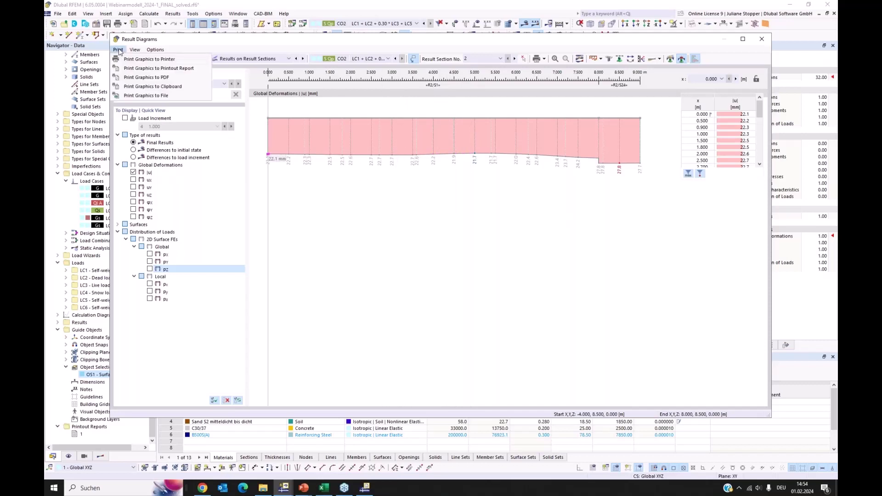
{"action": "left_click", "coordinate": [154, 69]}
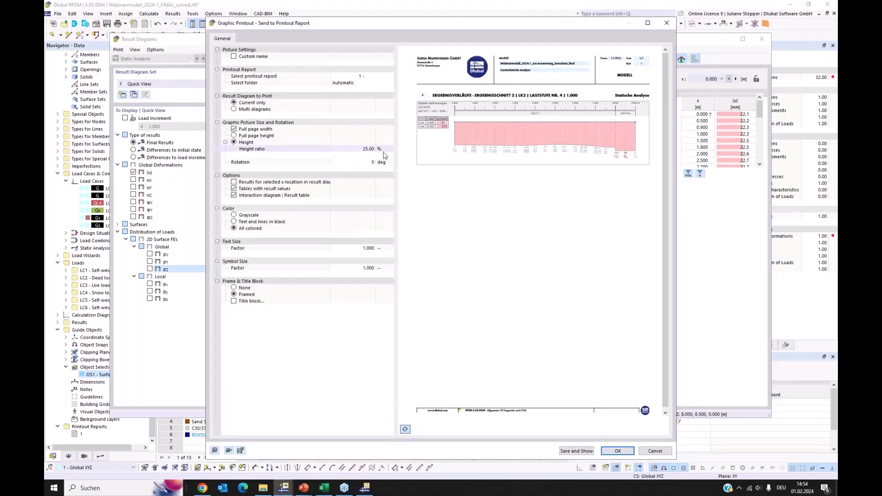
{"action": "left_click", "coordinate": [617, 451]}
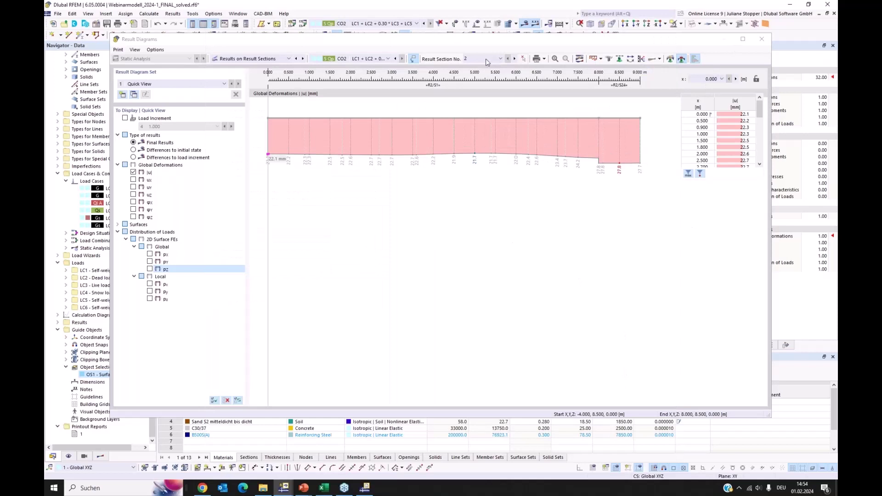
- Switch to result section 1, send its |u| diagram to printout report 1, and close the result diagrams
{"action": "left_click", "coordinate": [500, 59]}
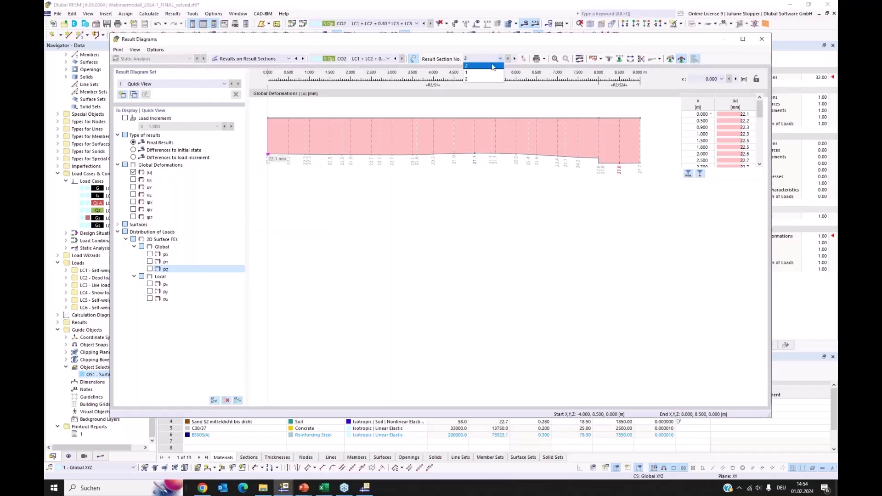
{"action": "left_click", "coordinate": [482, 65]}
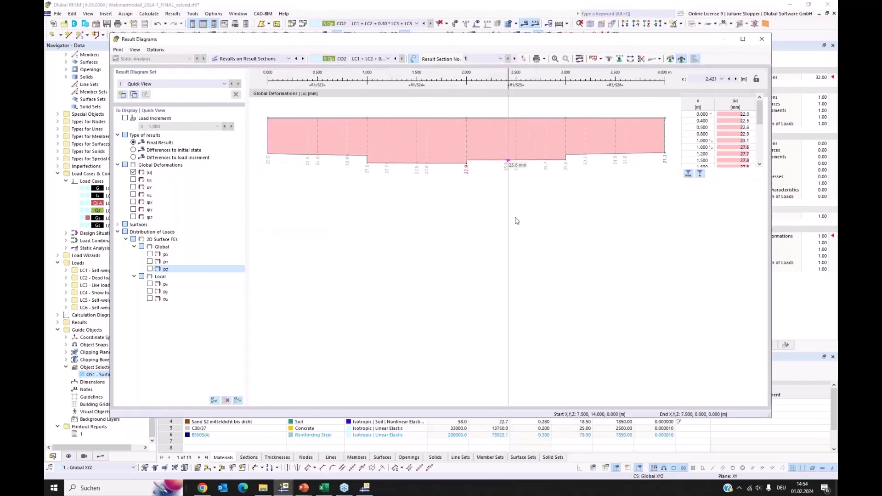
{"action": "left_click", "coordinate": [118, 50]}
{"action": "left_click", "coordinate": [148, 69]}
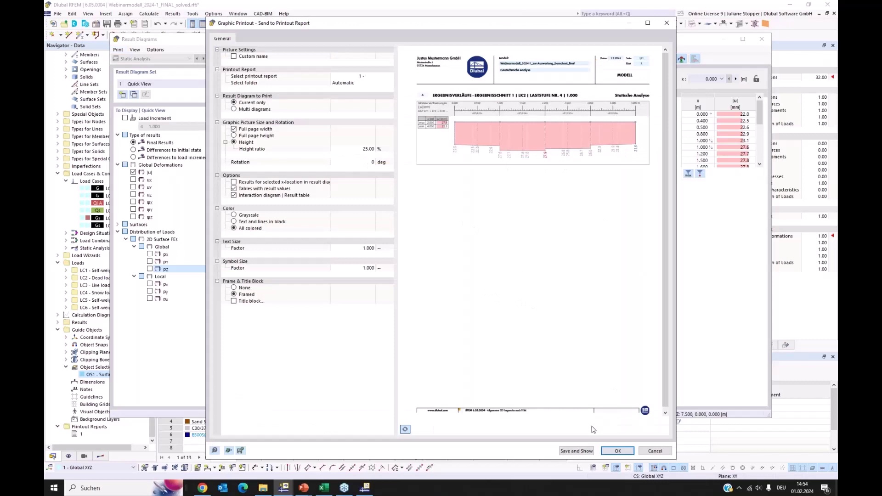
{"action": "left_click", "coordinate": [620, 450]}
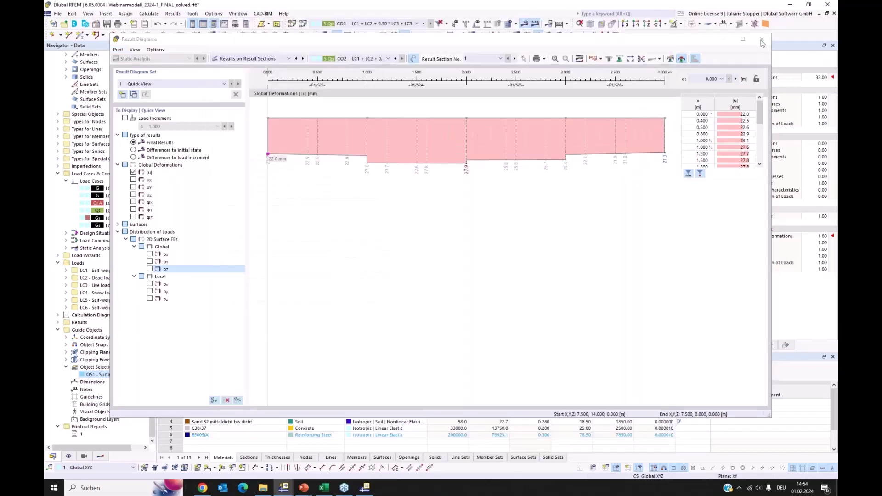
{"action": "left_click", "coordinate": [763, 40]}
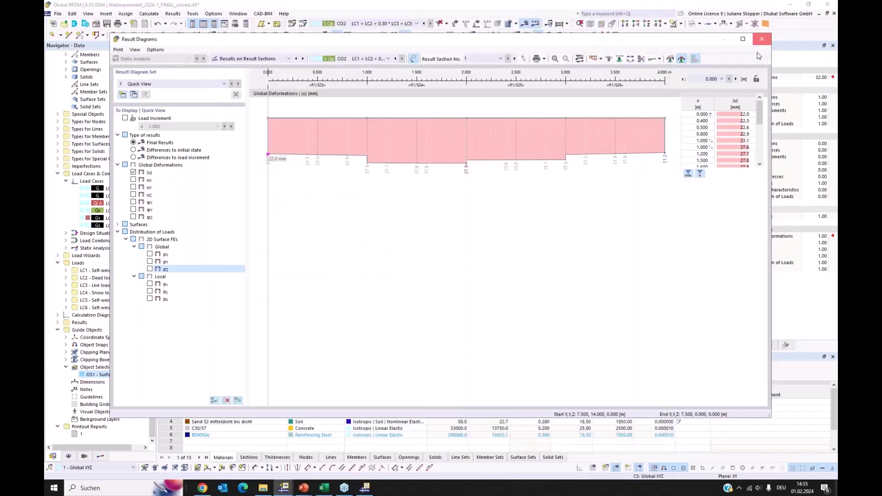
- Send an axonometric view of the CO2 deformations with both result sections to printout report 1 and display the report
{"action": "left_click", "coordinate": [591, 23]}
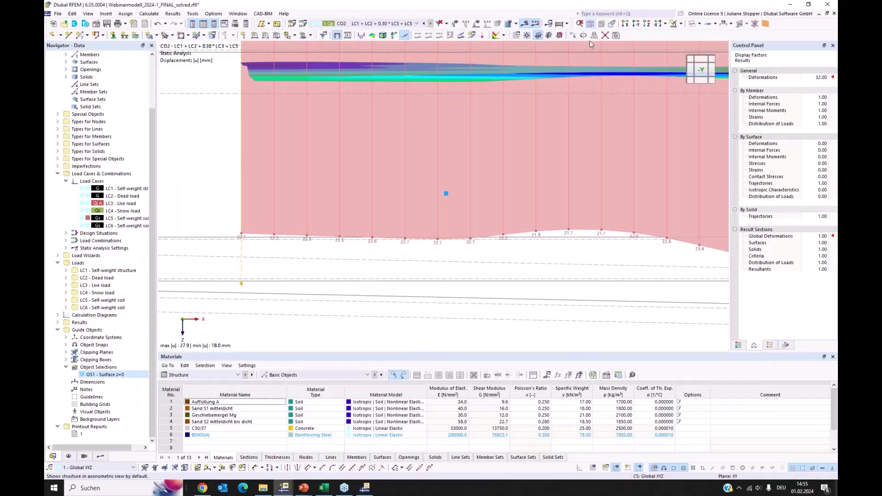
{"action": "scroll", "coordinate": [567, 151], "scroll_direction": "down", "scroll_amount": 6}
{"action": "middle_click_drag", "start_coordinate": [571, 122], "coordinate": [579, 160], "text": "ctrl"}
{"action": "scroll", "coordinate": [578, 161], "scroll_direction": "up", "scroll_amount": 5}
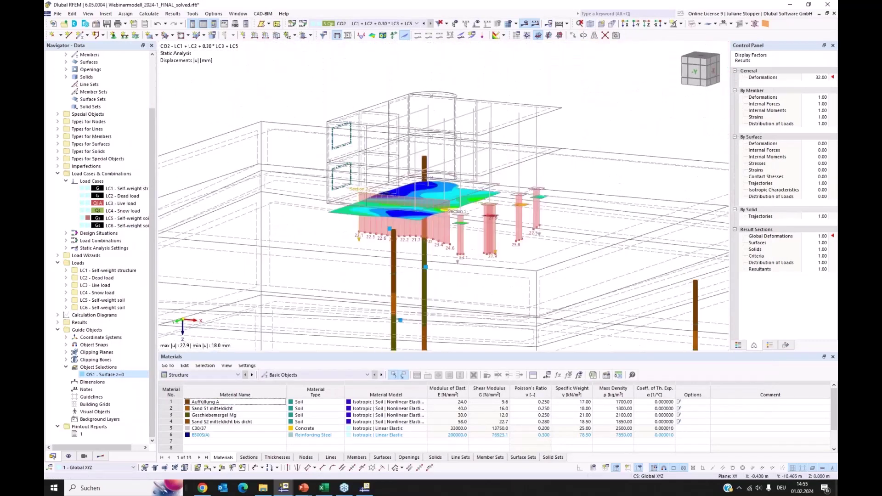
{"action": "scroll", "coordinate": [531, 167], "scroll_direction": "up", "scroll_amount": 1}
{"action": "middle_click_drag", "start_coordinate": [436, 178], "coordinate": [443, 187], "text": "ctrl"}
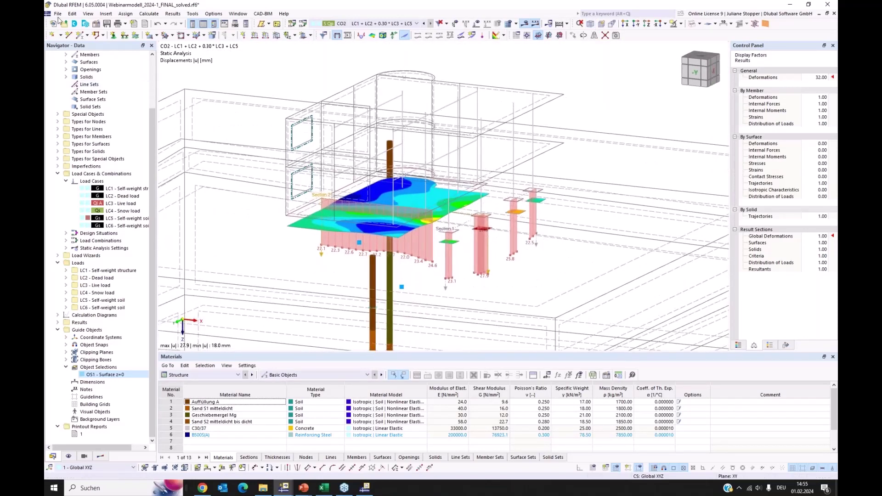
{"action": "left_click", "coordinate": [59, 14]}
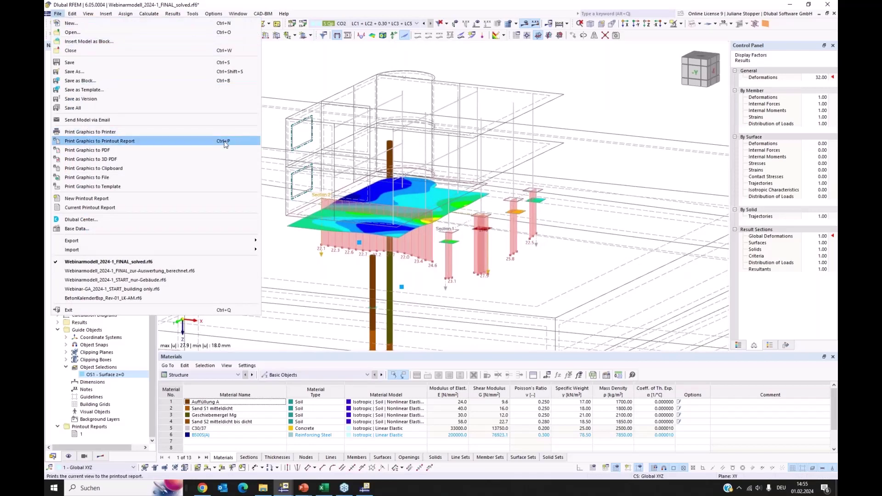
{"action": "left_click", "coordinate": [110, 142]}
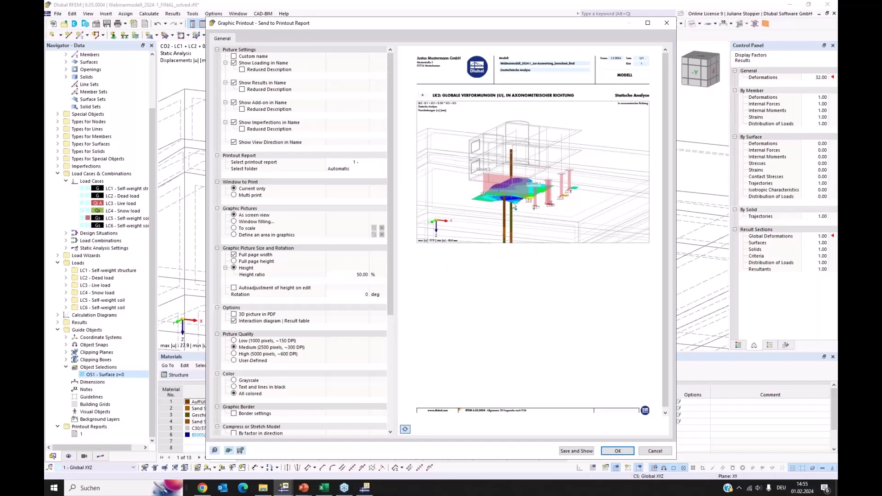
{"action": "left_click", "coordinate": [563, 451]}
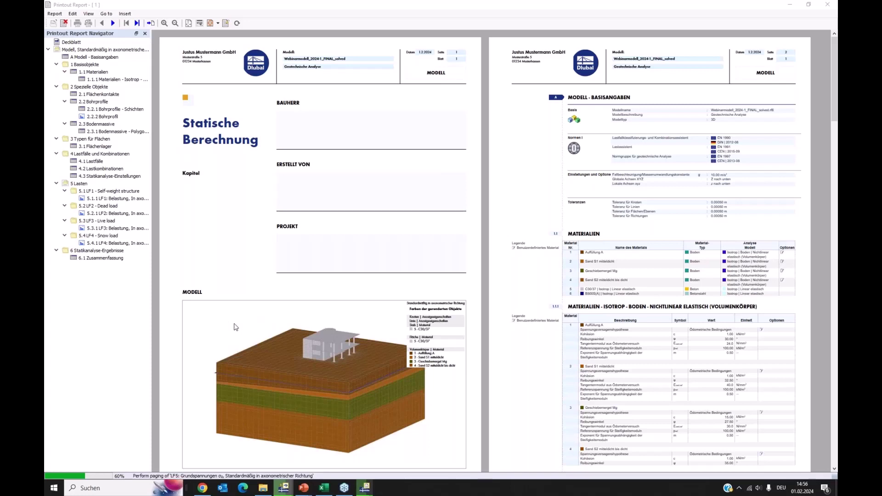
- Review the report's model data, materials, borehole profiles, soil massifs, load cases, combinations and static analysis settings
{"action": "scroll", "coordinate": [232, 326], "scroll_direction": "down", "scroll_amount": 1}
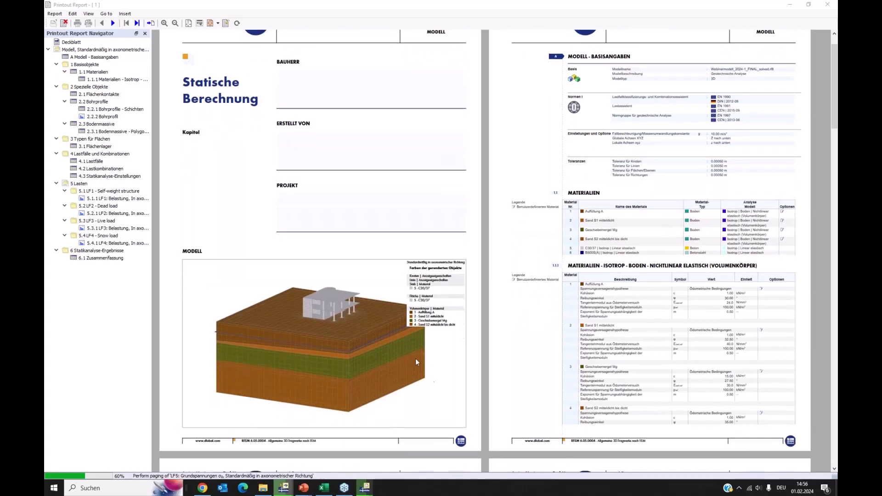
{"action": "scroll", "coordinate": [413, 357], "scroll_direction": "down", "scroll_amount": 1}
{"action": "scroll", "coordinate": [444, 331], "scroll_direction": "down", "scroll_amount": 4}
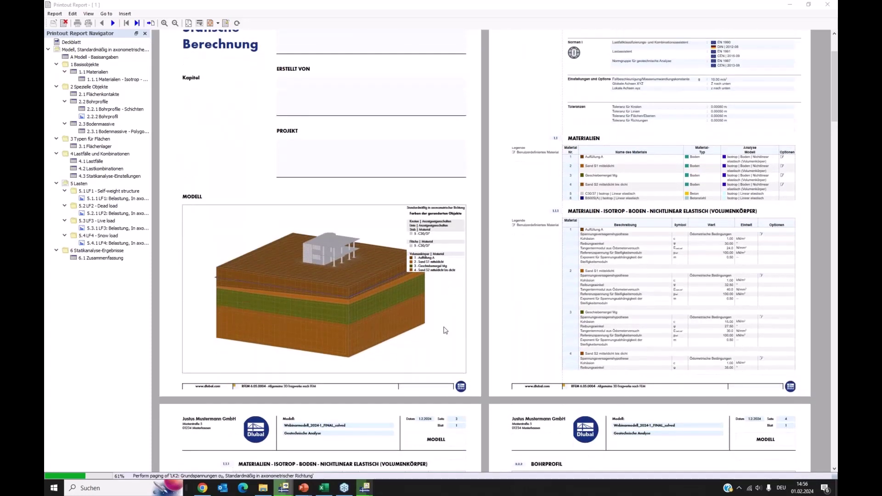
{"action": "scroll", "coordinate": [648, 378], "scroll_direction": "down", "scroll_amount": 5}
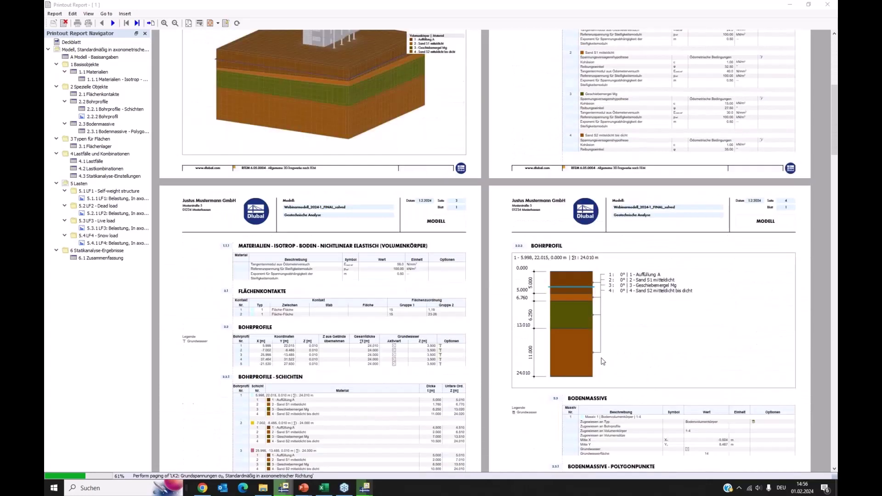
{"action": "scroll", "coordinate": [516, 331], "scroll_direction": "down", "scroll_amount": 3}
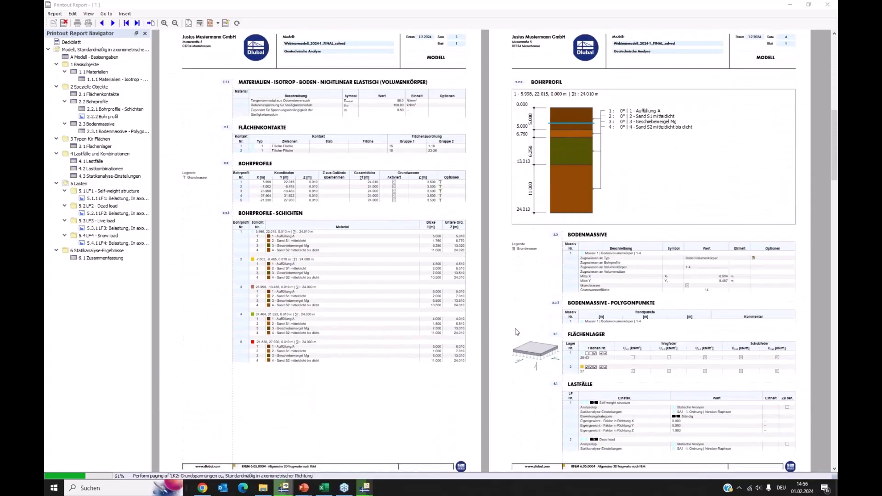
{"action": "left_click", "coordinate": [360, 490]}
{"action": "mouse_move", "coordinate": [363, 489]}
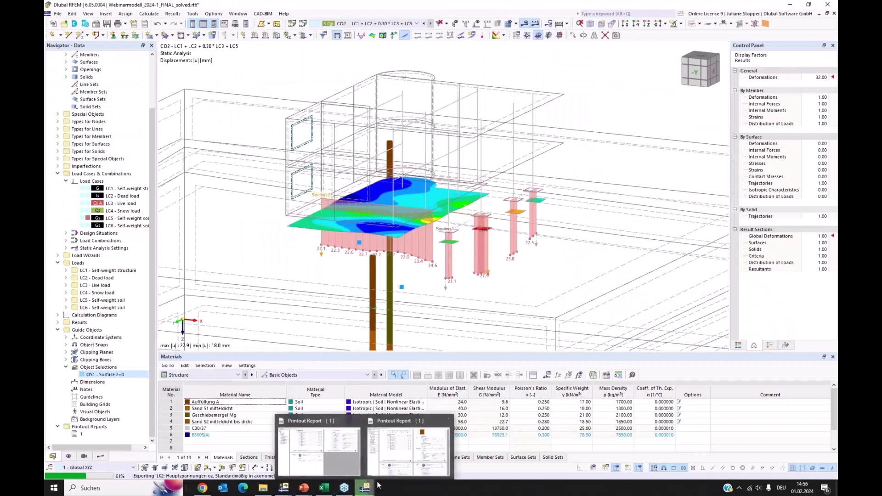
{"action": "left_click", "coordinate": [429, 400]}
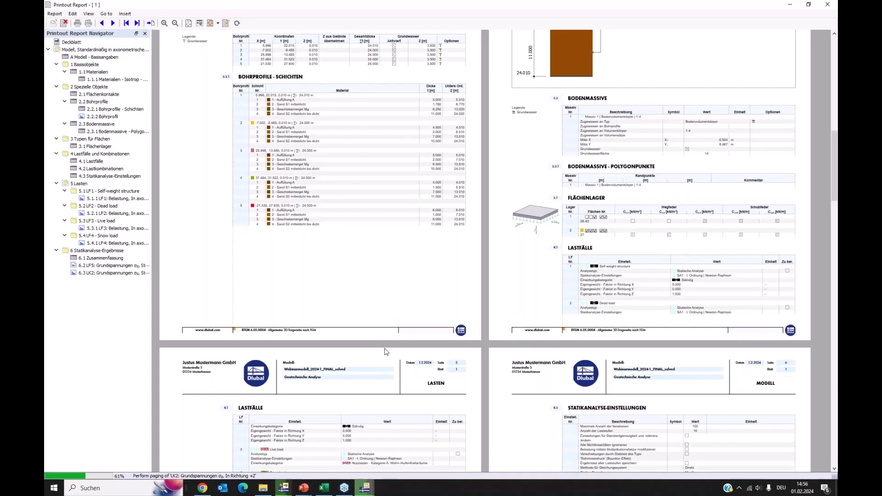
{"action": "scroll", "coordinate": [402, 368], "scroll_direction": "down", "scroll_amount": 5}
{"action": "scroll", "coordinate": [402, 368], "scroll_direction": "down", "scroll_amount": 10}
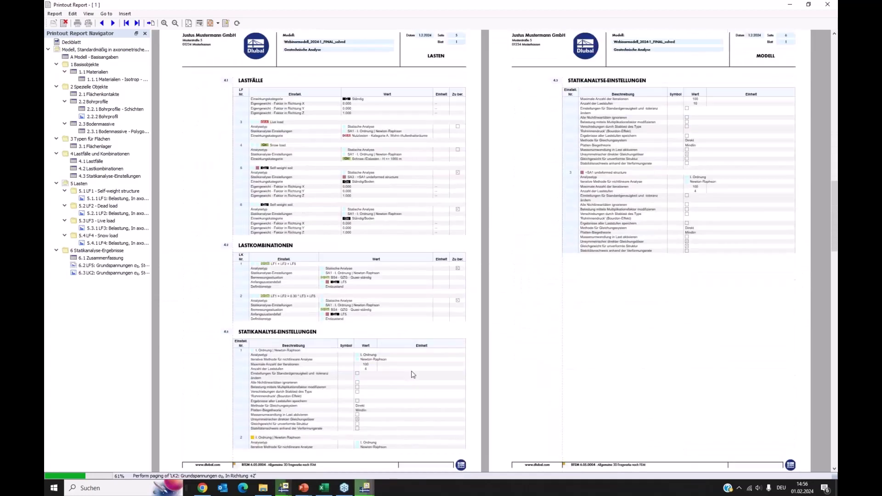
{"action": "scroll", "coordinate": [425, 379], "scroll_direction": "down", "scroll_amount": 9}
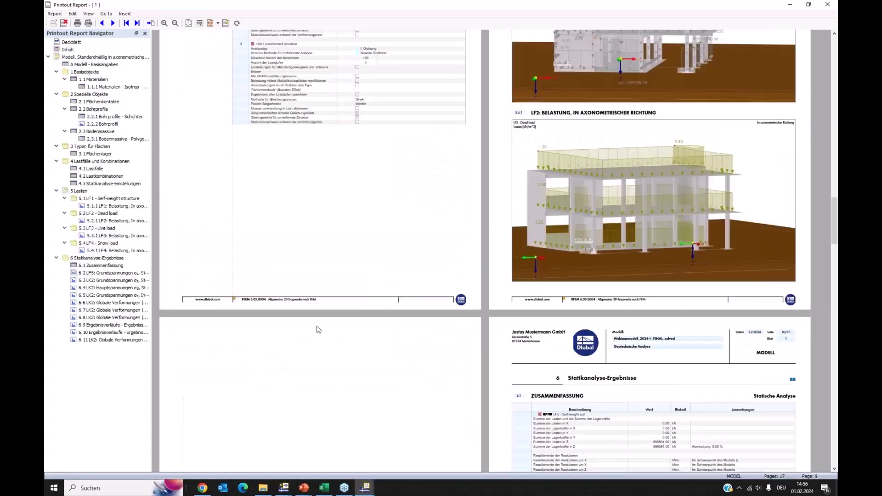
- Examine the report's loading graphics, static analysis summary and the stress graphics for LC5 and CO2
{"action": "scroll", "coordinate": [395, 265], "scroll_direction": "down", "scroll_amount": 10}
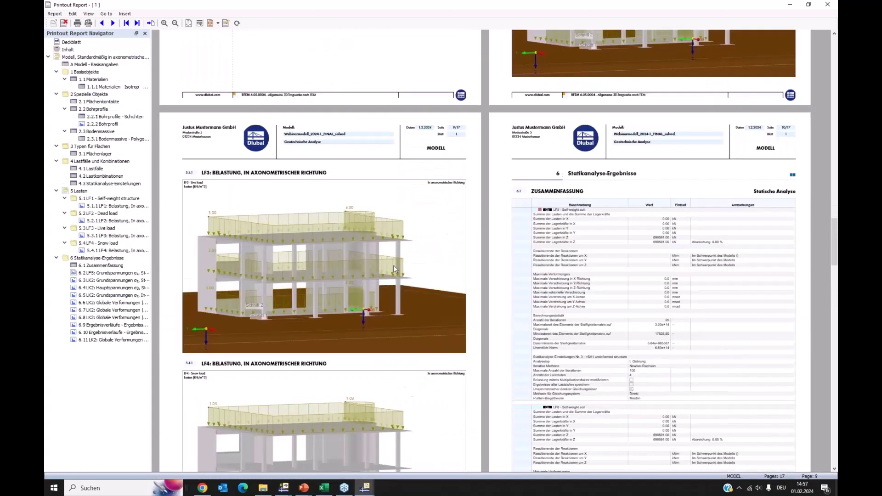
{"action": "scroll", "coordinate": [423, 288], "scroll_direction": "down", "scroll_amount": 17}
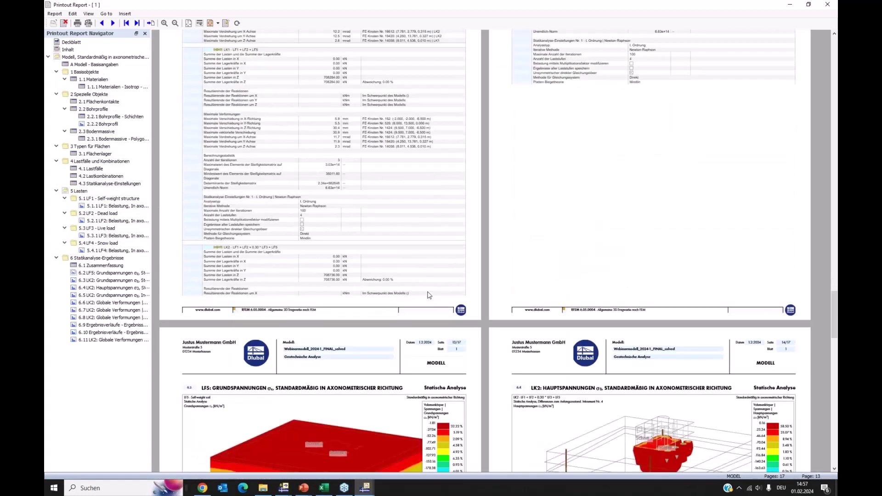
{"action": "scroll", "coordinate": [387, 288], "scroll_direction": "down", "scroll_amount": 2}
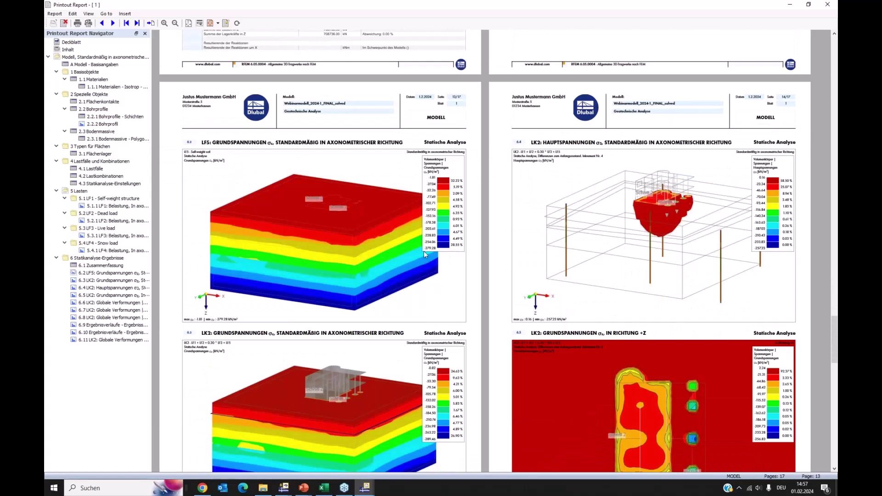
{"action": "scroll", "coordinate": [424, 251], "scroll_direction": "down", "scroll_amount": 1}
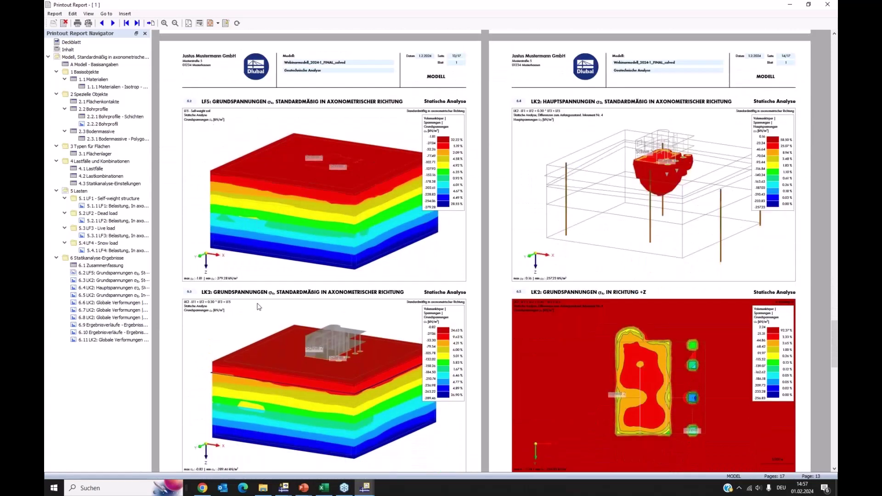
{"action": "scroll", "coordinate": [333, 311], "scroll_direction": "down", "scroll_amount": 1}
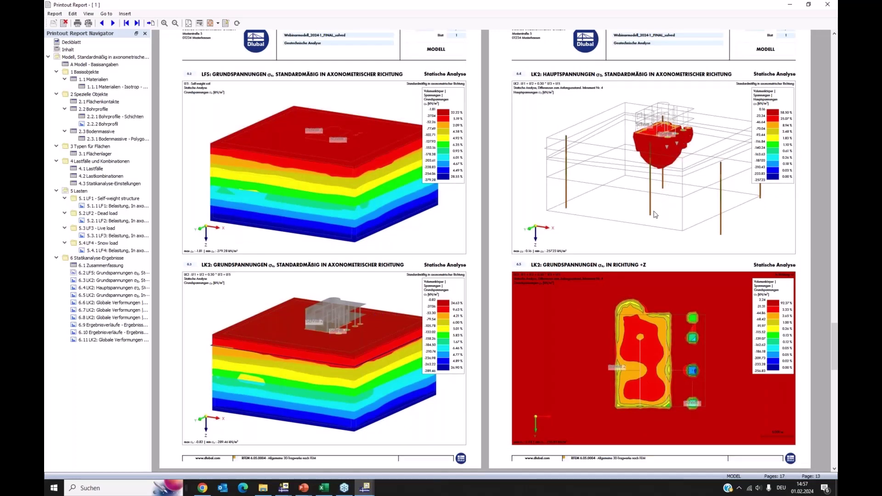
{"action": "scroll", "coordinate": [608, 277], "scroll_direction": "down", "scroll_amount": 2}
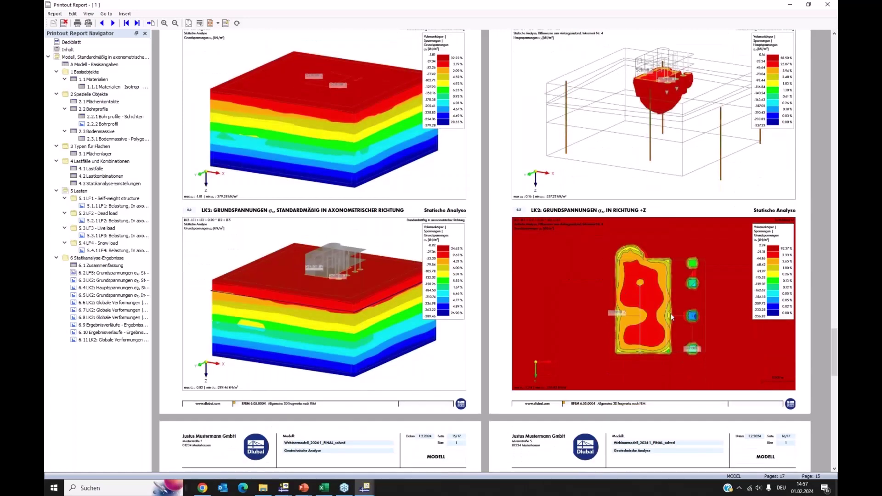
- Examine the report's CO2 basic stress and global deformation graphics, the diagrams for result sections 2 and 1, and the closing axonometric view
{"action": "scroll", "coordinate": [662, 331], "scroll_direction": "down", "scroll_amount": 4}
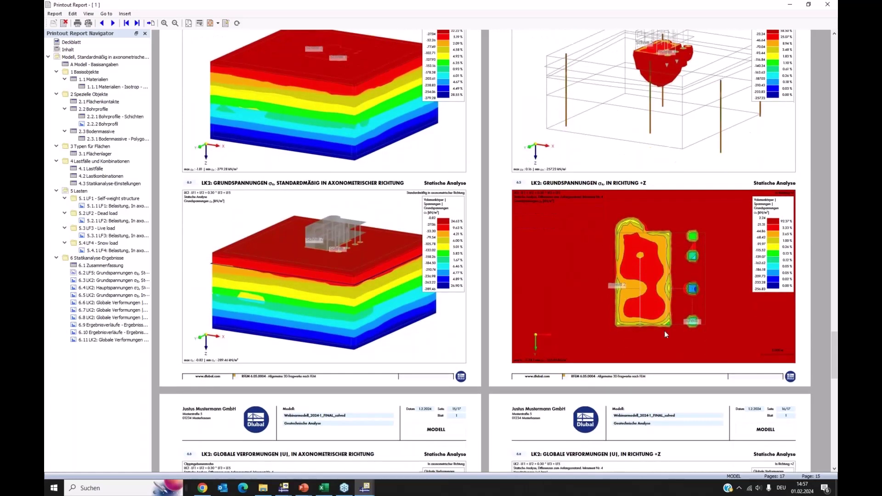
{"action": "scroll", "coordinate": [577, 326], "scroll_direction": "down", "scroll_amount": 4}
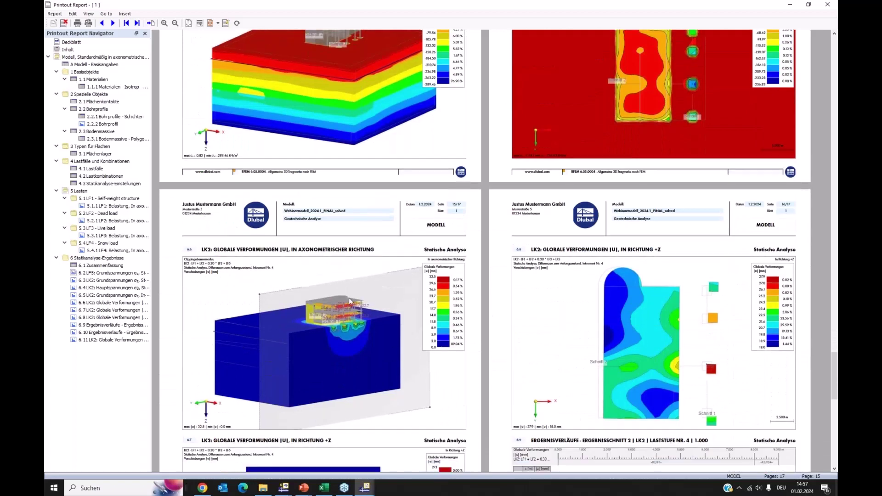
{"action": "scroll", "coordinate": [404, 282], "scroll_direction": "down", "scroll_amount": 5}
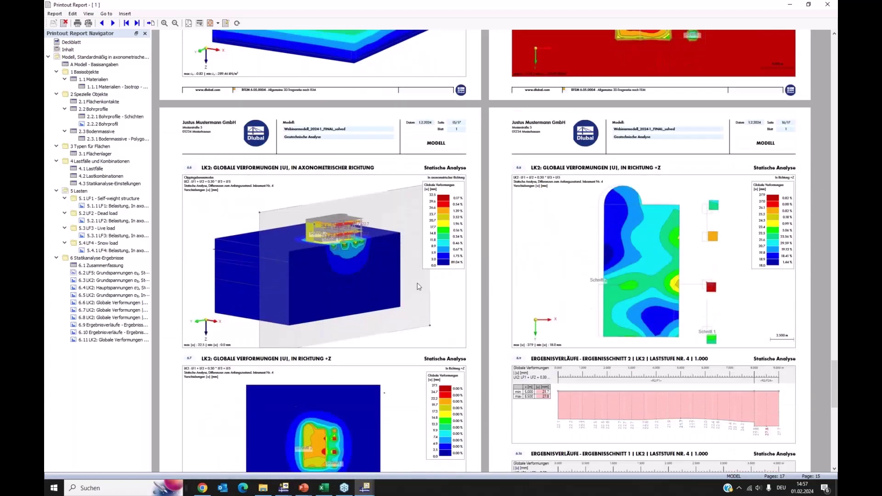
{"action": "scroll", "coordinate": [441, 291], "scroll_direction": "down", "scroll_amount": 1}
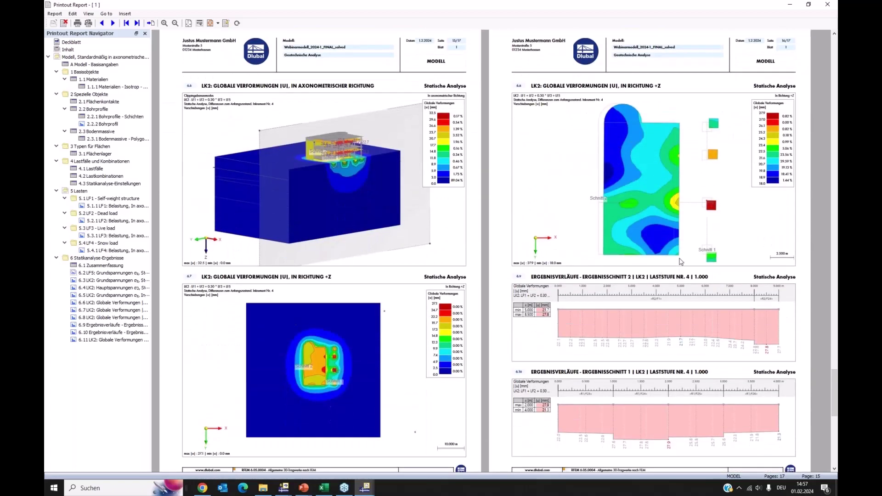
{"action": "scroll", "coordinate": [681, 262], "scroll_direction": "down", "scroll_amount": 7}
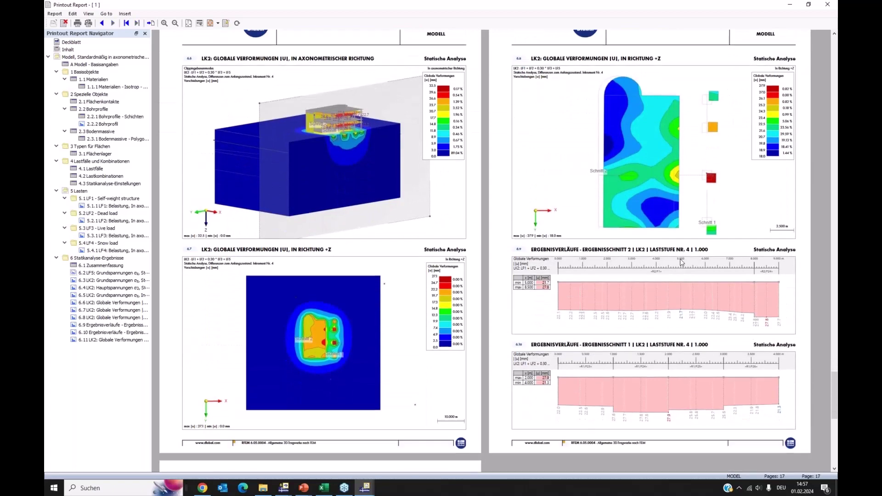
{"action": "scroll", "coordinate": [616, 155], "scroll_direction": "down", "scroll_amount": 1}
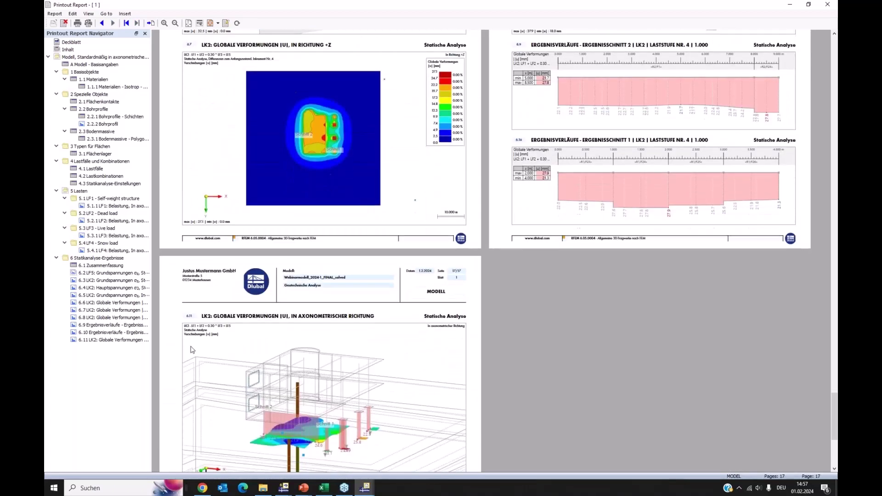
- Move the axonometric CO2 deformation graphic from the end of the report to directly before the two result section diagrams
{"action": "left_click_drag", "start_coordinate": [98, 343], "coordinate": [98, 325]}
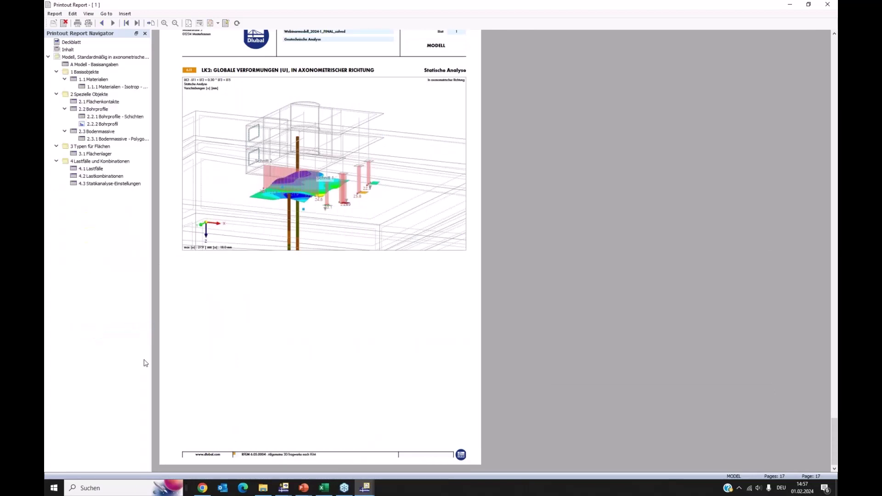
{"action": "scroll", "coordinate": [350, 325], "scroll_direction": "up", "scroll_amount": 4}
{"action": "scroll", "coordinate": [512, 390], "scroll_direction": "up", "scroll_amount": 4}
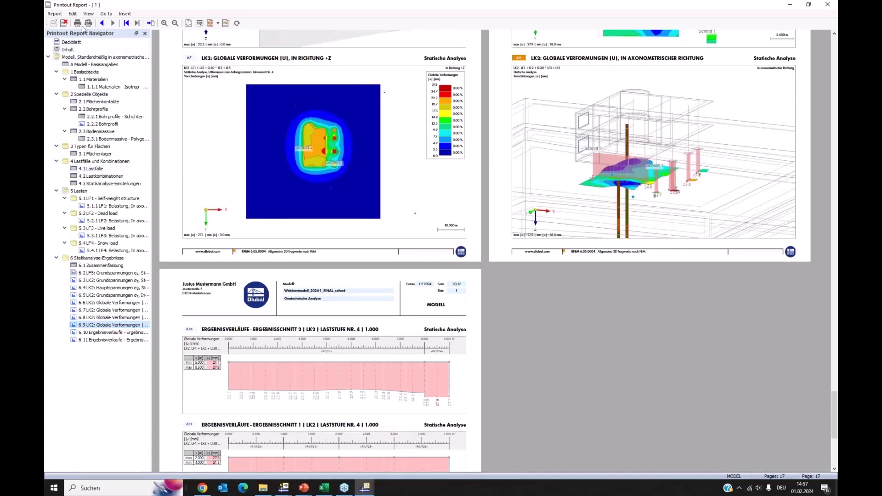
- Set the printout report's language to English
{"action": "left_click", "coordinate": [72, 13]}
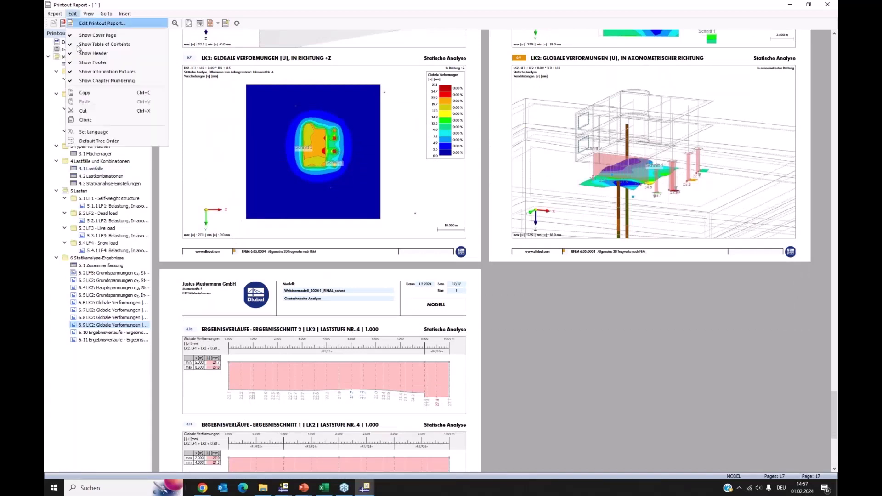
{"action": "left_click", "coordinate": [93, 132]}
{"action": "left_click", "coordinate": [398, 181]}
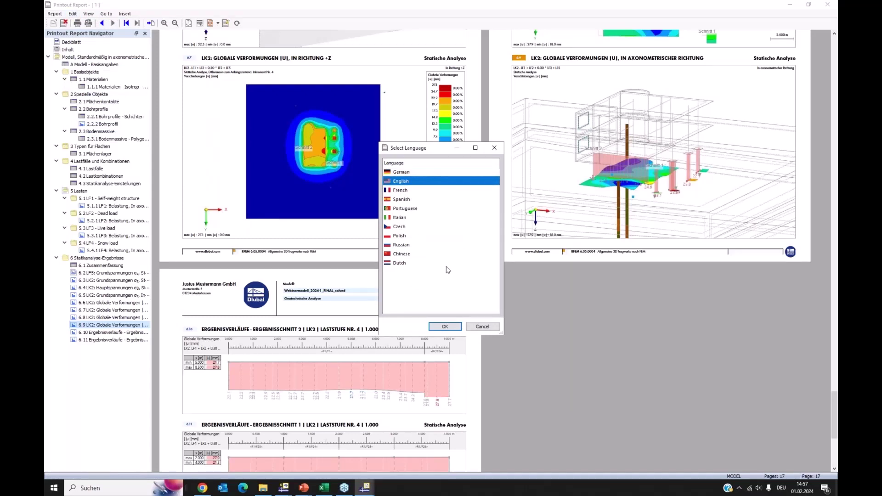
{"action": "left_click", "coordinate": [445, 326]}
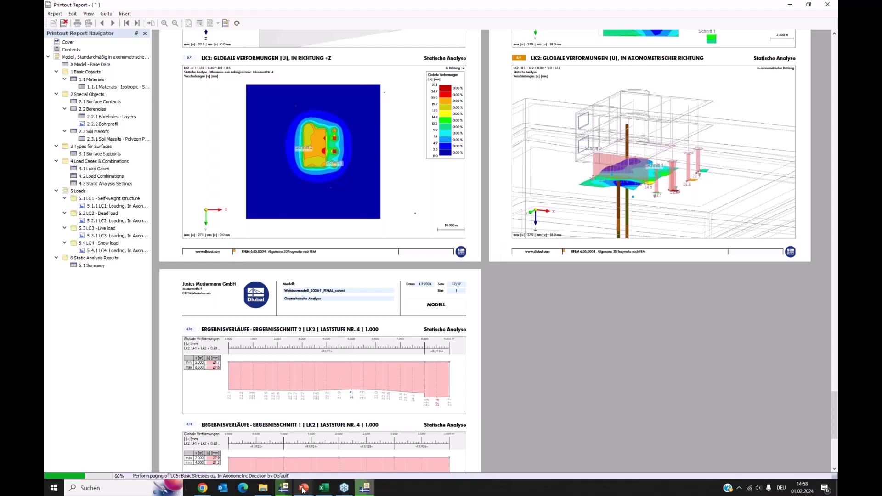
- Switch to the running PowerPoint slide show of the geotechnical analysis presentation
{"action": "mouse_move", "coordinate": [302, 490]}
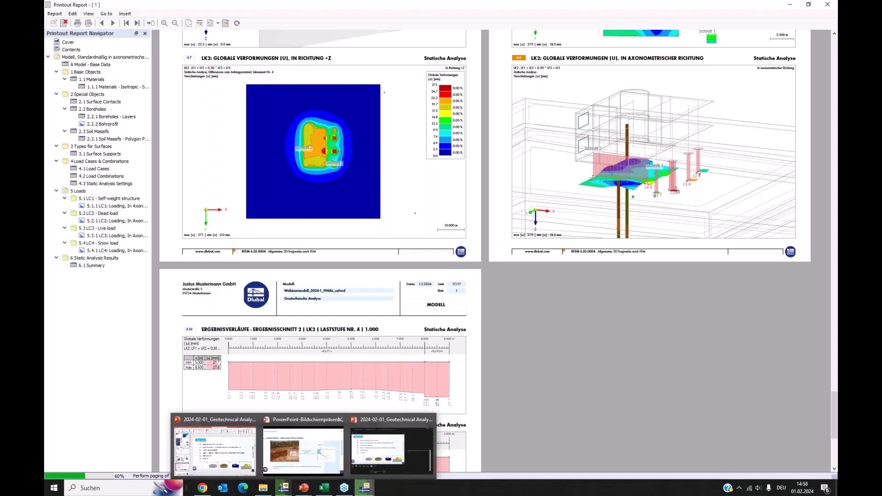
{"action": "left_click", "coordinate": [303, 448]}
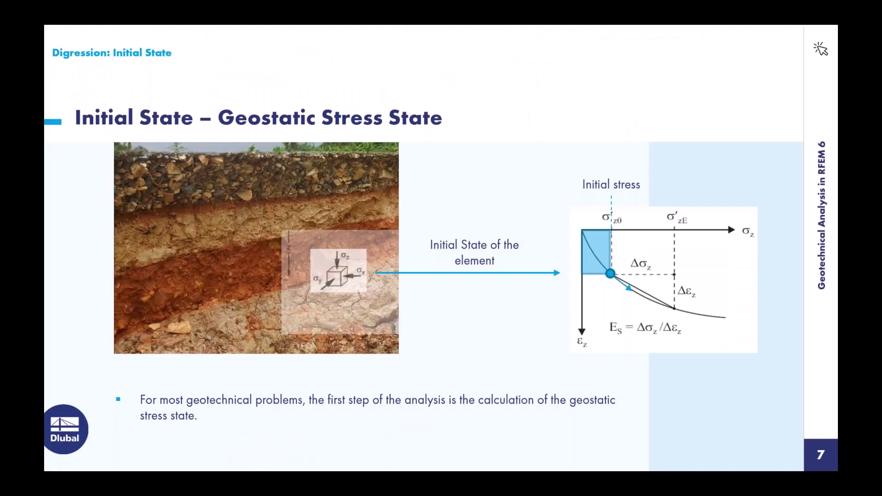